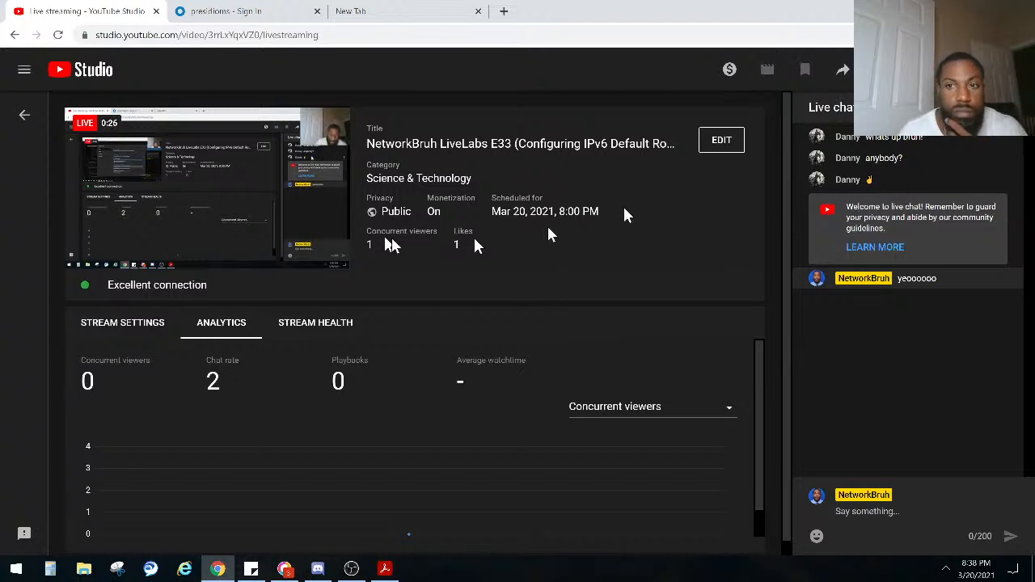
# Step: Move the YouTube Studio live streaming page to the other display and close the Presidio sign-in page
pyautogui.click(350, 568)
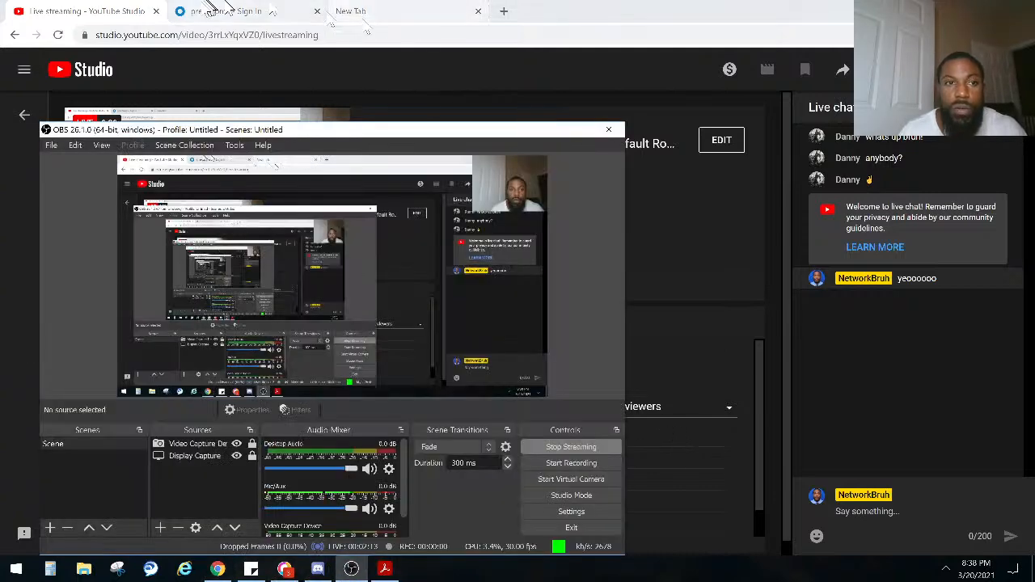
pyautogui.click(115, 10)
pyautogui.moveTo(116, 9); pyautogui.dragTo(1034, 89)
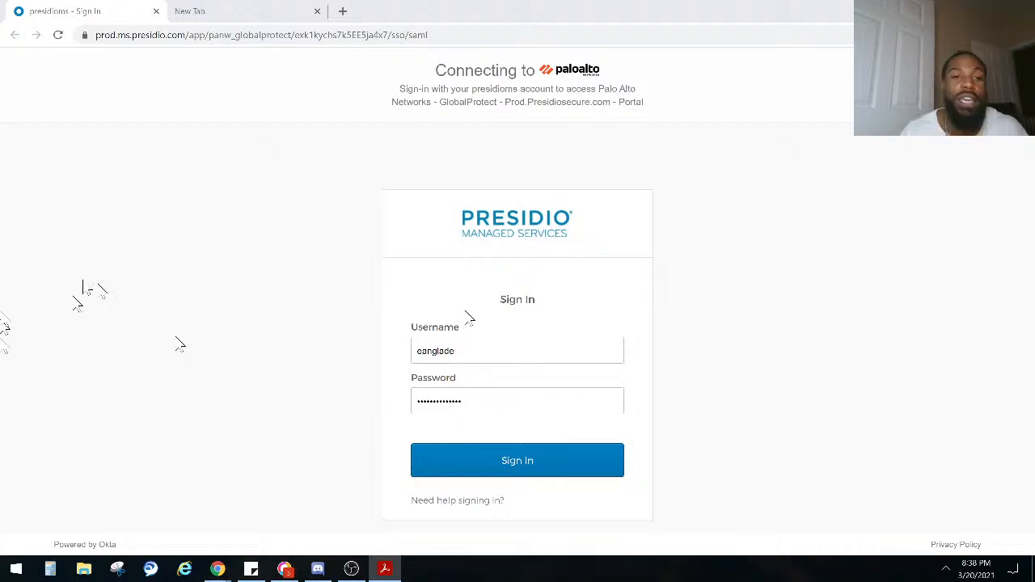
pyautogui.click(156, 11)
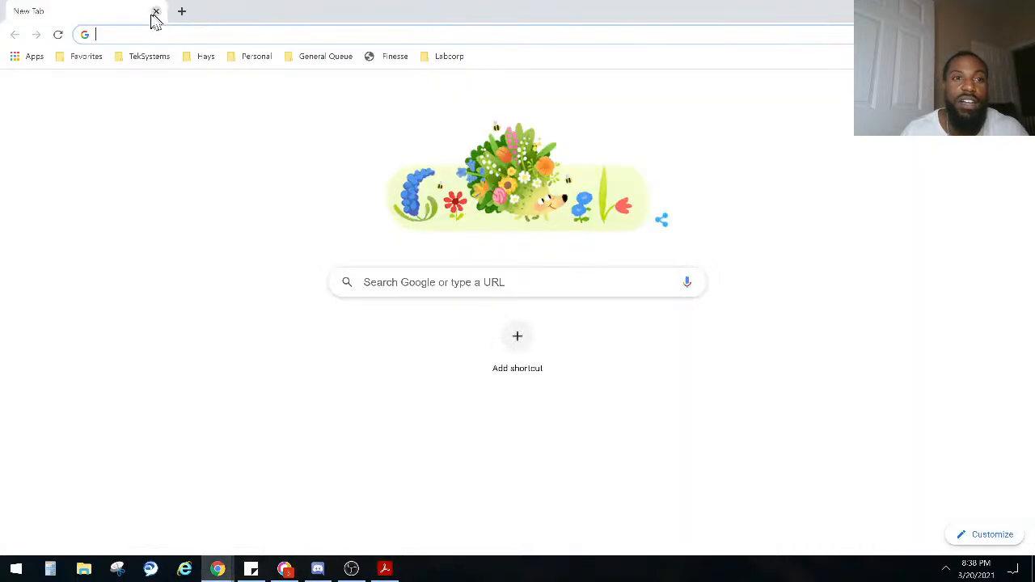
pyautogui.click(140, 37)
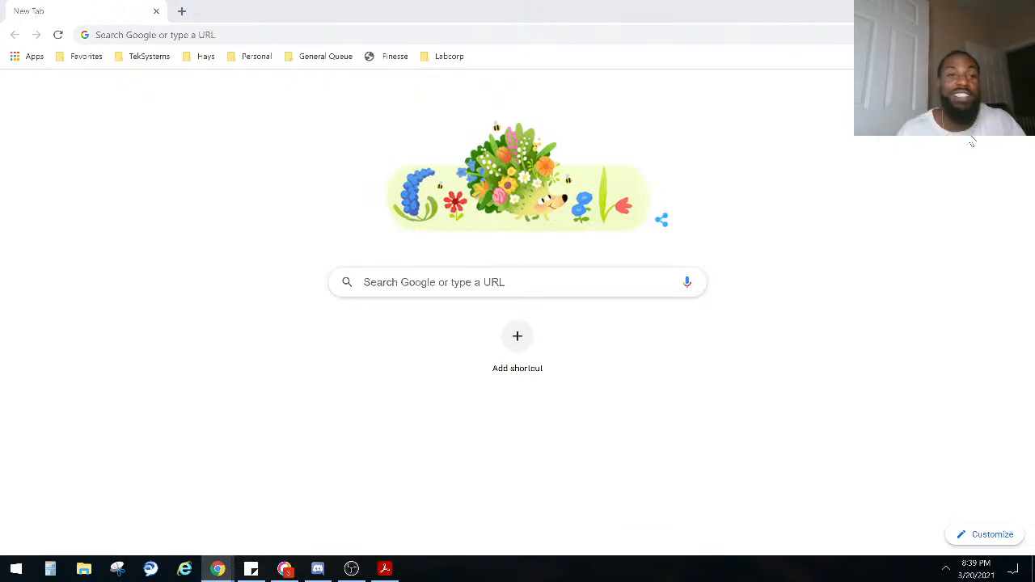
pyautogui.click(169, 33)
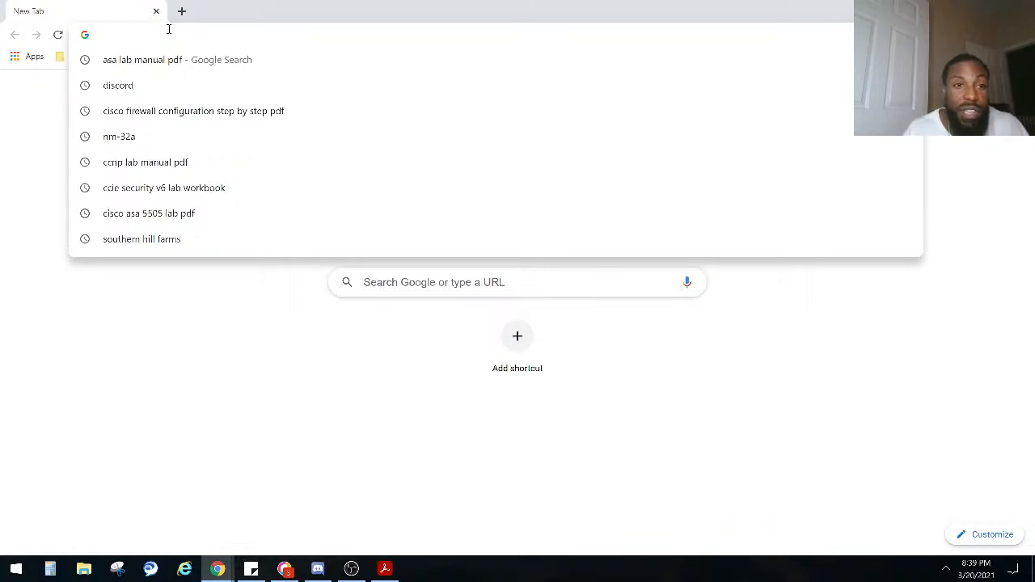
pyautogui.click(305, 424)
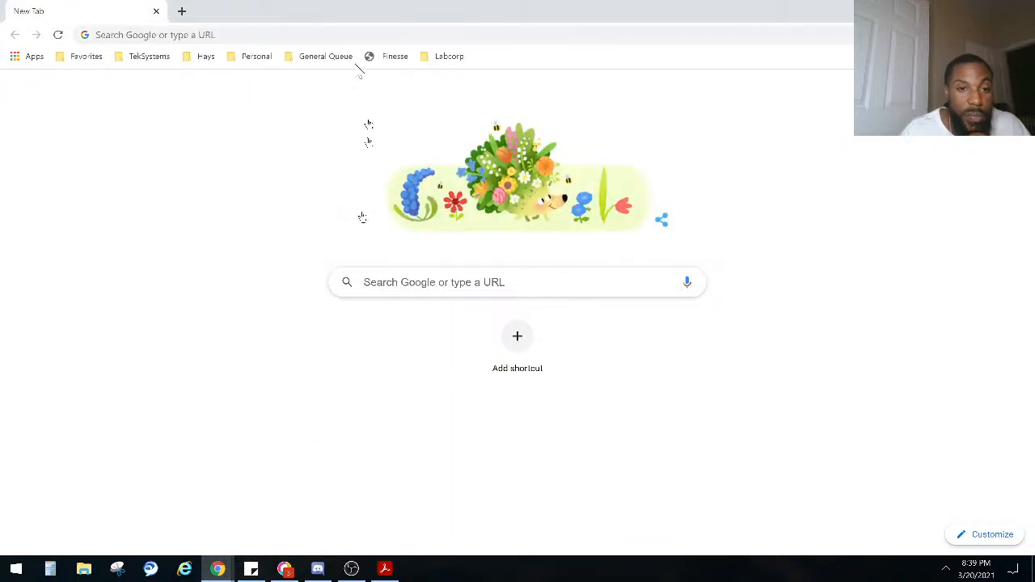
# Step: Get the browser window out of the way and disable Streamer Mode in Discord
pyautogui.click(957, 10)
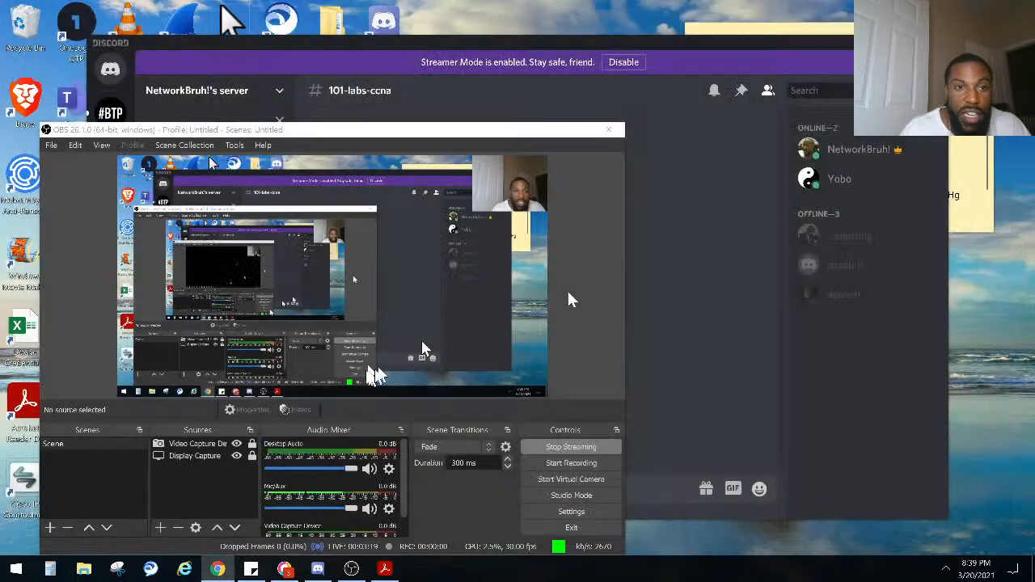
pyautogui.click(655, 202)
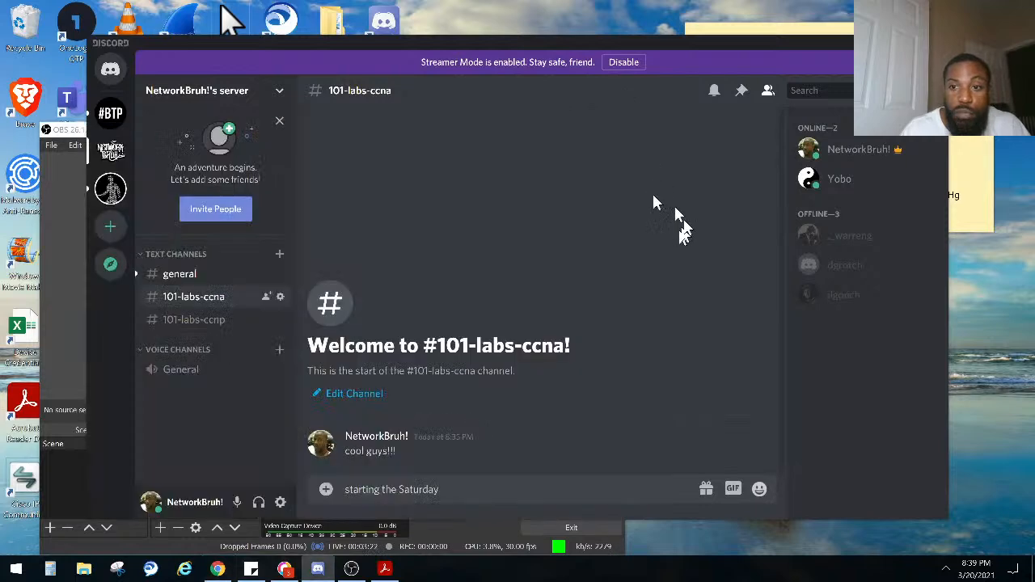
pyautogui.click(623, 62)
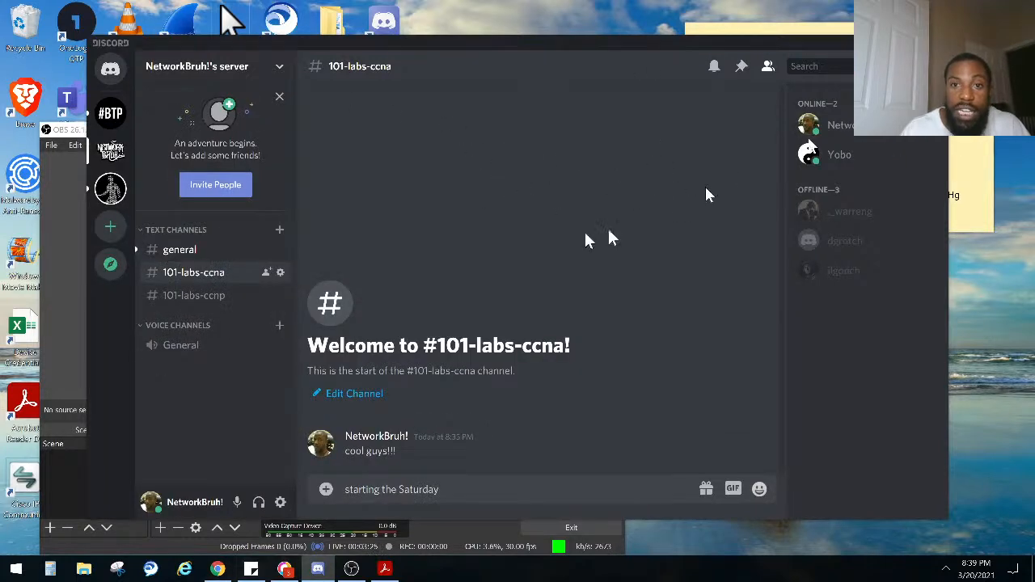
# Step: Move the Discord and OBS windows to the other display so that the desktop is clear
pyautogui.moveTo(416, 47); pyautogui.dragTo(173, 39)
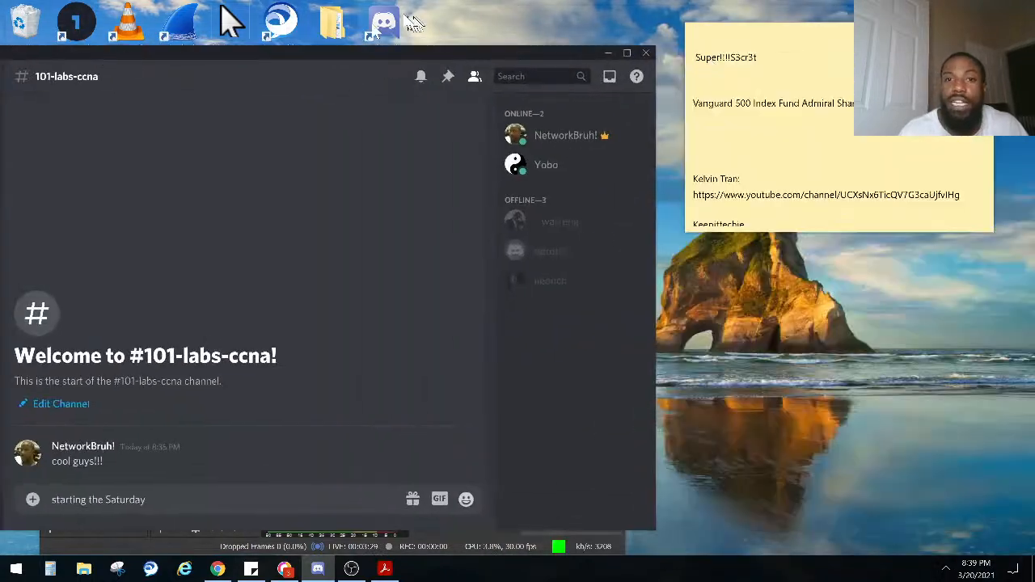
pyautogui.moveTo(655, 46); pyautogui.dragTo(427, 174)
pyautogui.moveTo(255, 177); pyautogui.dragTo(1034, 152)
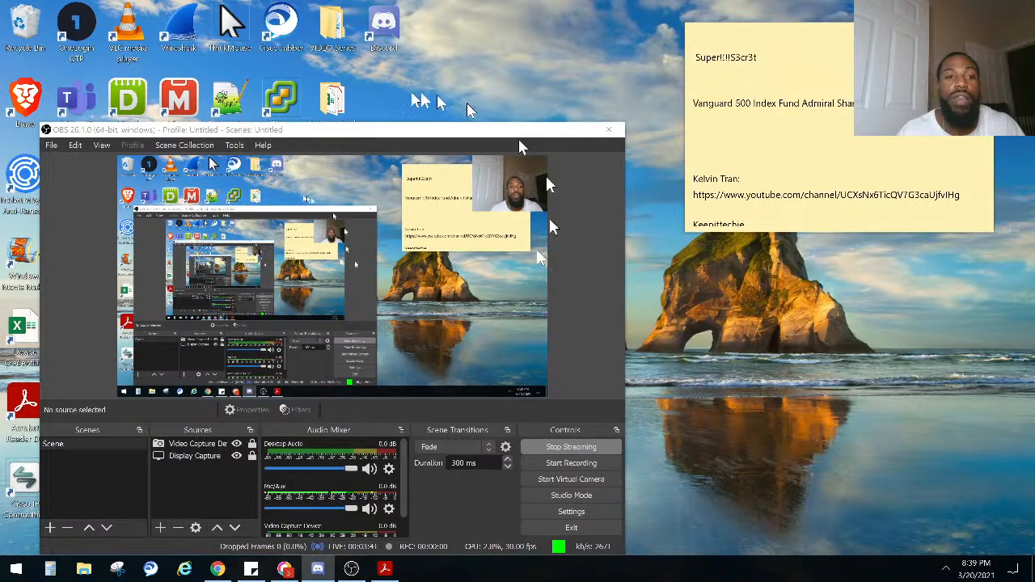
pyautogui.moveTo(466, 130); pyautogui.dragTo(1034, 69)
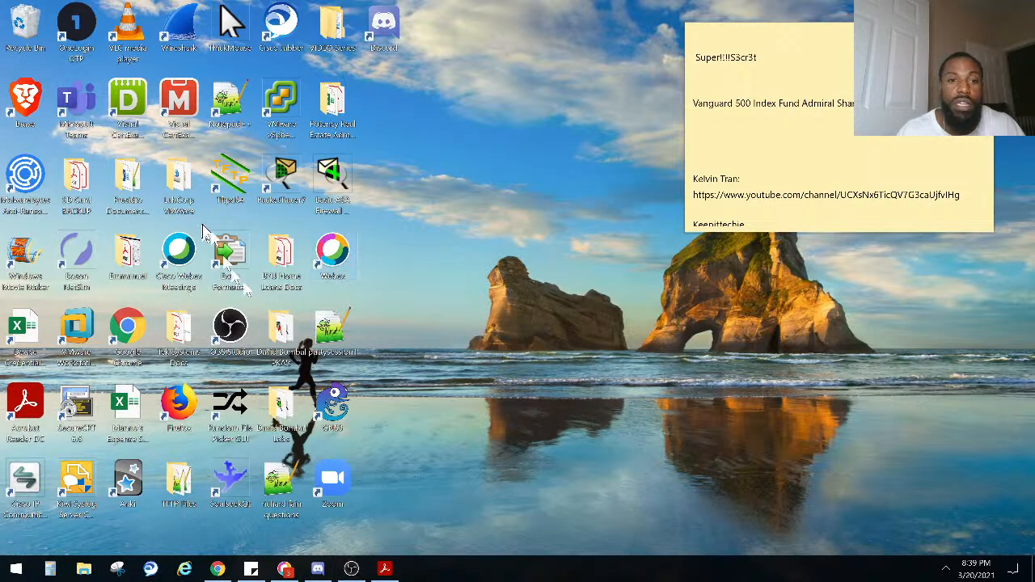
# Step: Launch GNS3, widen and reposition the GNS3 VM window, and return to the Project dialog
pyautogui.doubleClick(316, 377)
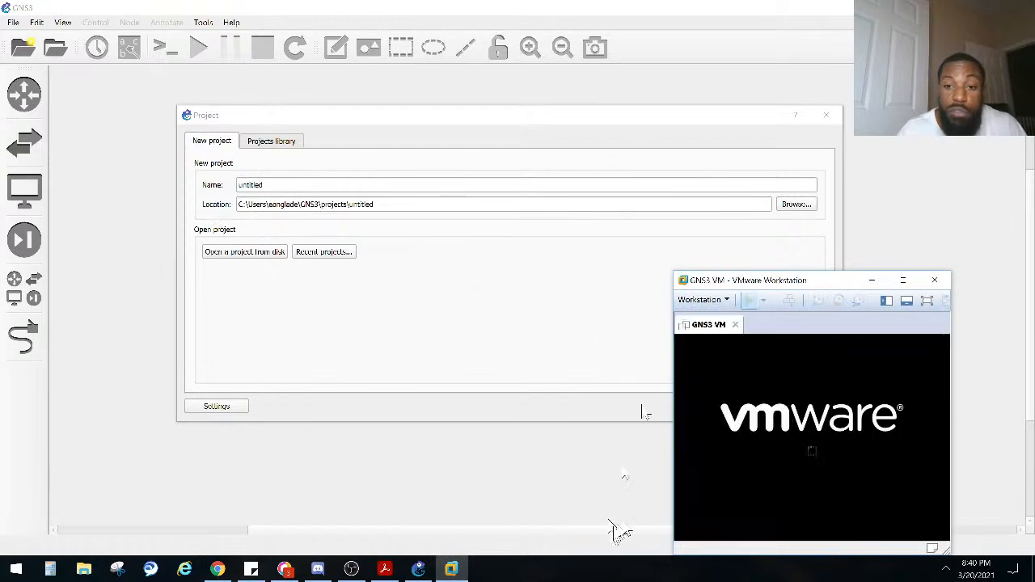
pyautogui.moveTo(672, 540); pyautogui.dragTo(522, 512)
pyautogui.moveTo(714, 283); pyautogui.dragTo(759, 233)
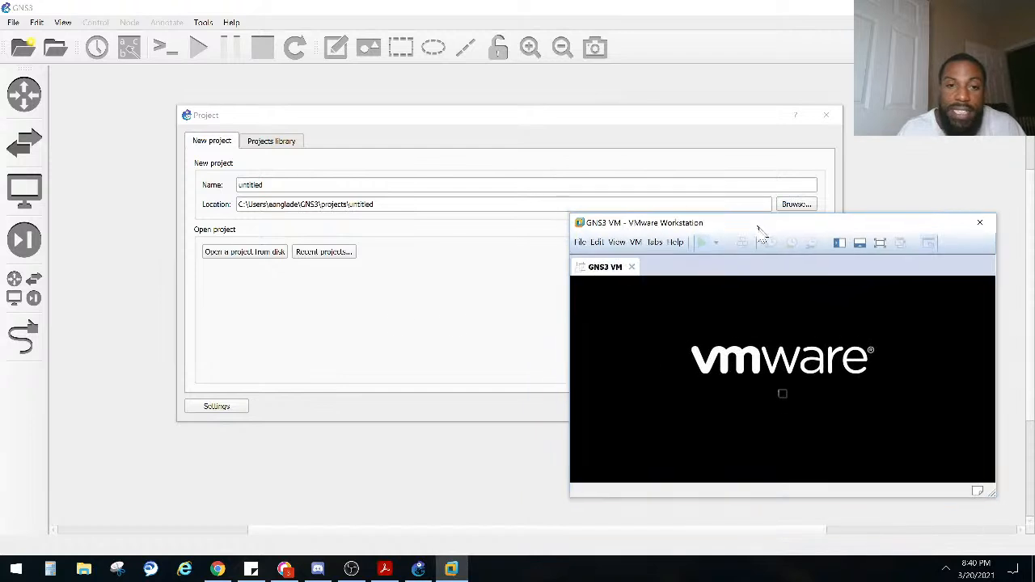
pyautogui.click(383, 316)
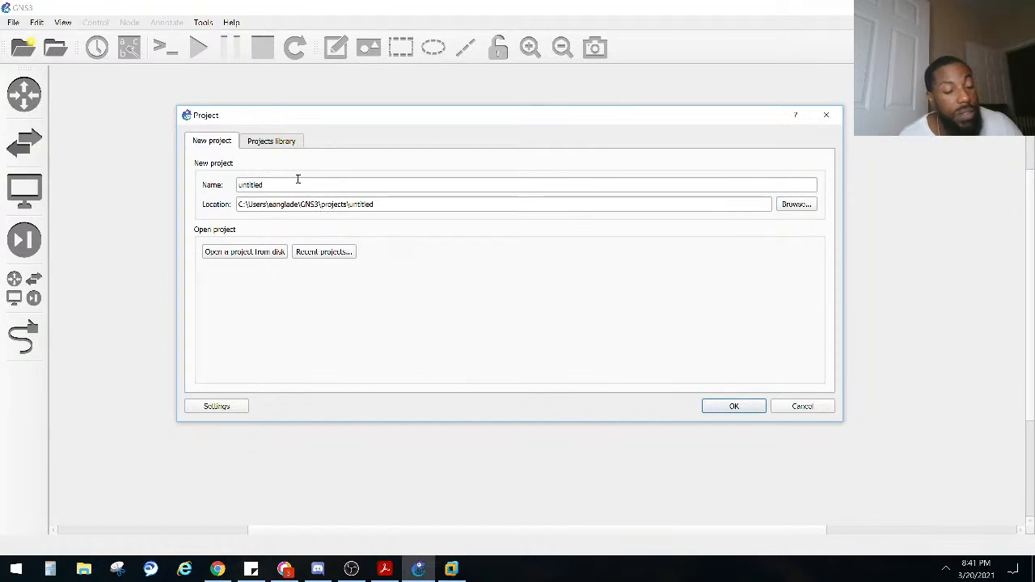
# Step: Create a new project named "Configuring IPv6 Default Routes"
pyautogui.click(297, 185)
pyautogui.doubleClick(309, 179)
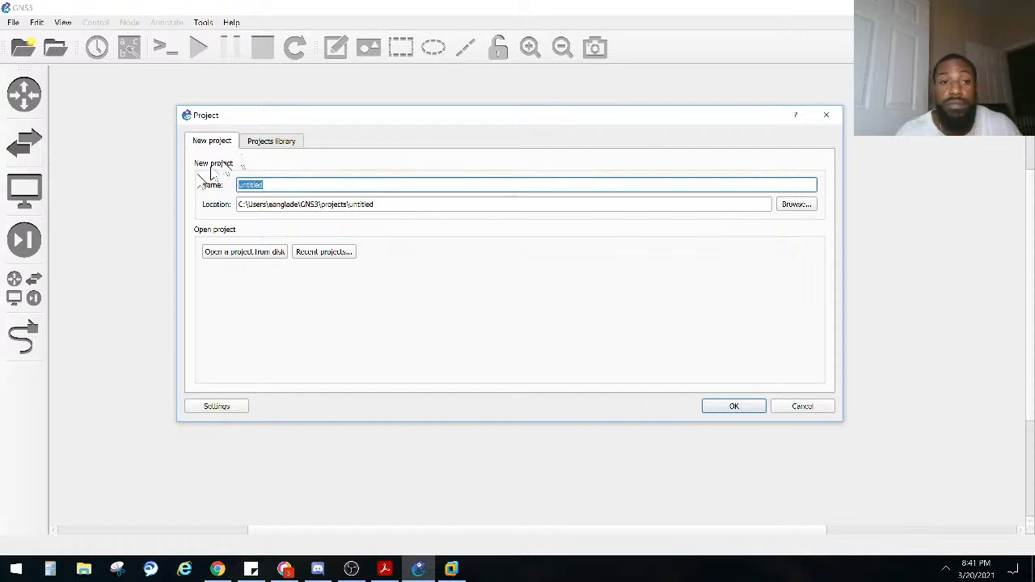
pyautogui.write('Configuring ')
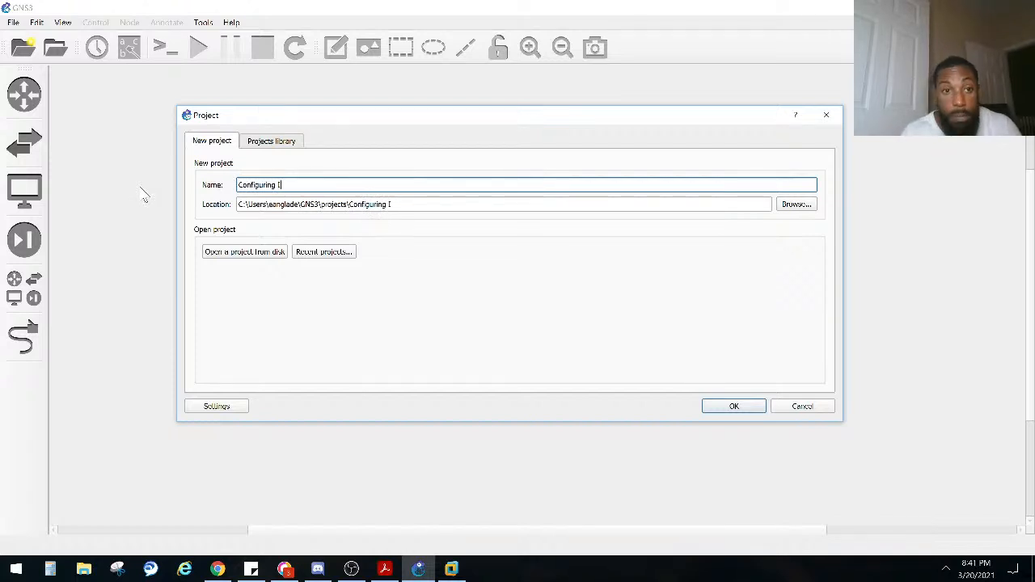
pyautogui.write('IPv6 D')
pyautogui.write('efra')
pyautogui.write('ault Routes')
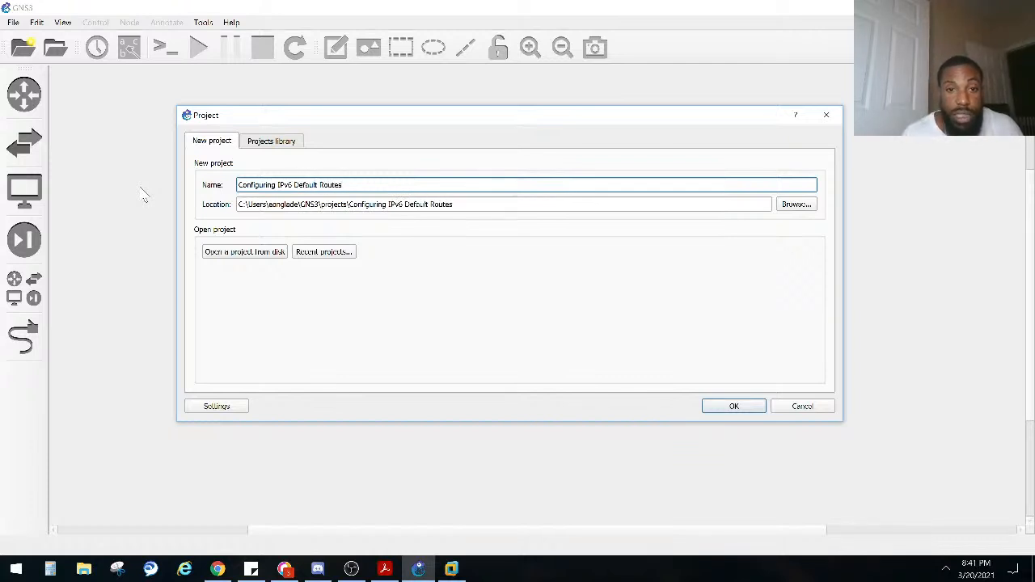
pyautogui.click(739, 409)
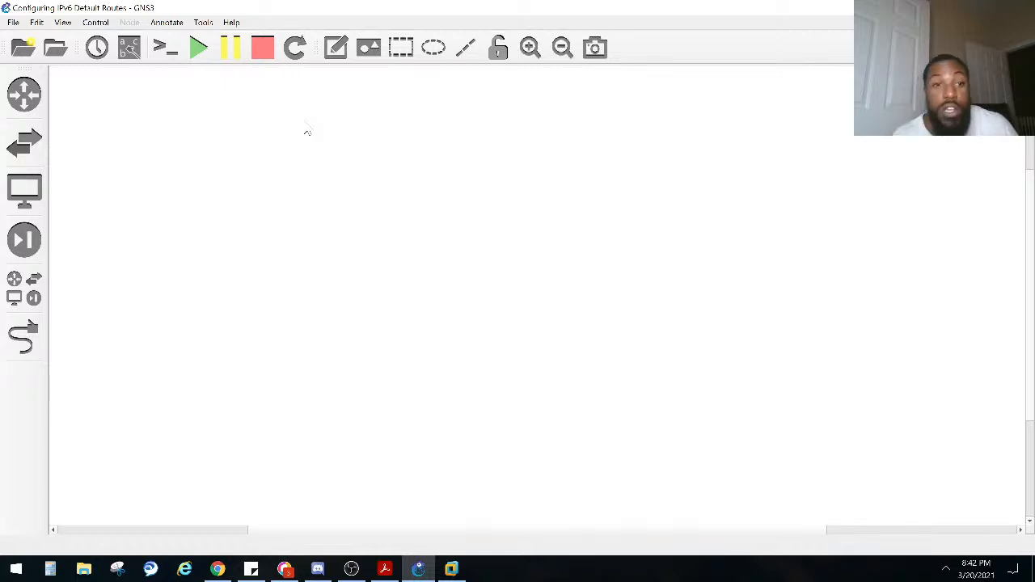
# Step: Add two Cisco IOSv 15.7(3)M3 routers to the empty workspace and close the device list
pyautogui.click(24, 95)
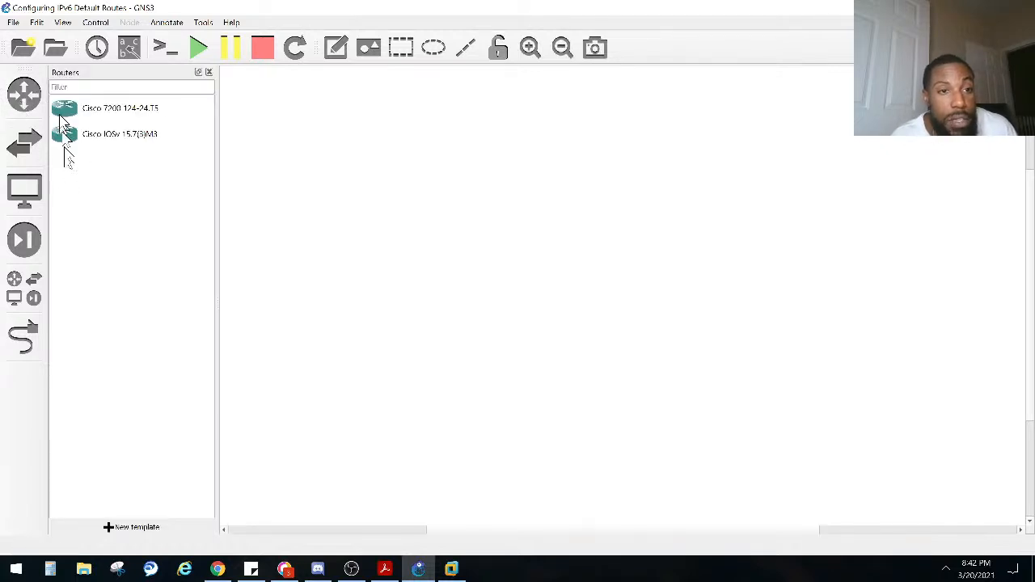
pyautogui.moveTo(65, 135); pyautogui.dragTo(332, 202)
pyautogui.moveTo(67, 135); pyautogui.dragTo(493, 242)
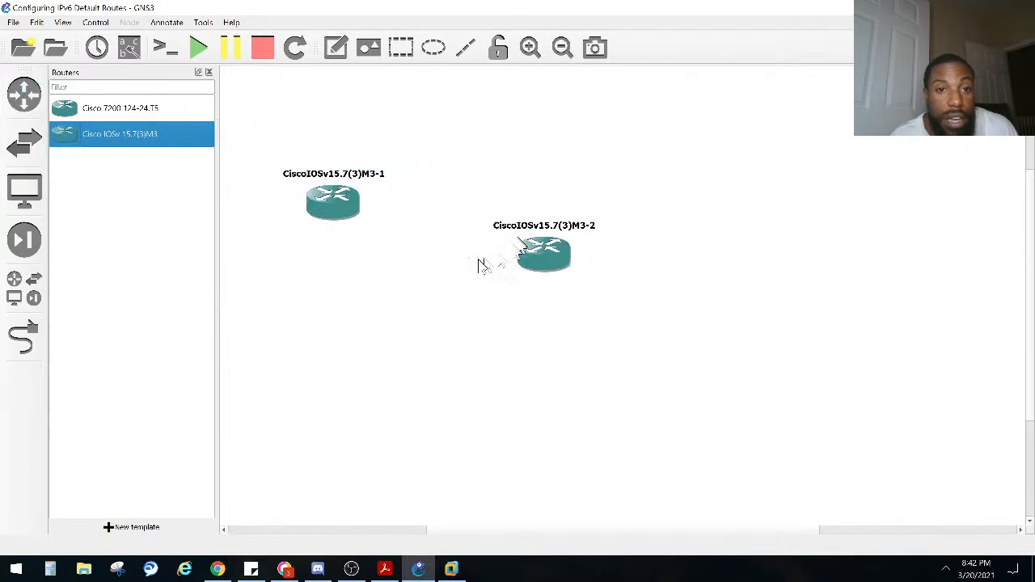
pyautogui.click(209, 73)
# Step: Arrange the two routers side by side in the upper part of the workspace, with a wide gap between them
pyautogui.moveTo(279, 205); pyautogui.dragTo(167, 168)
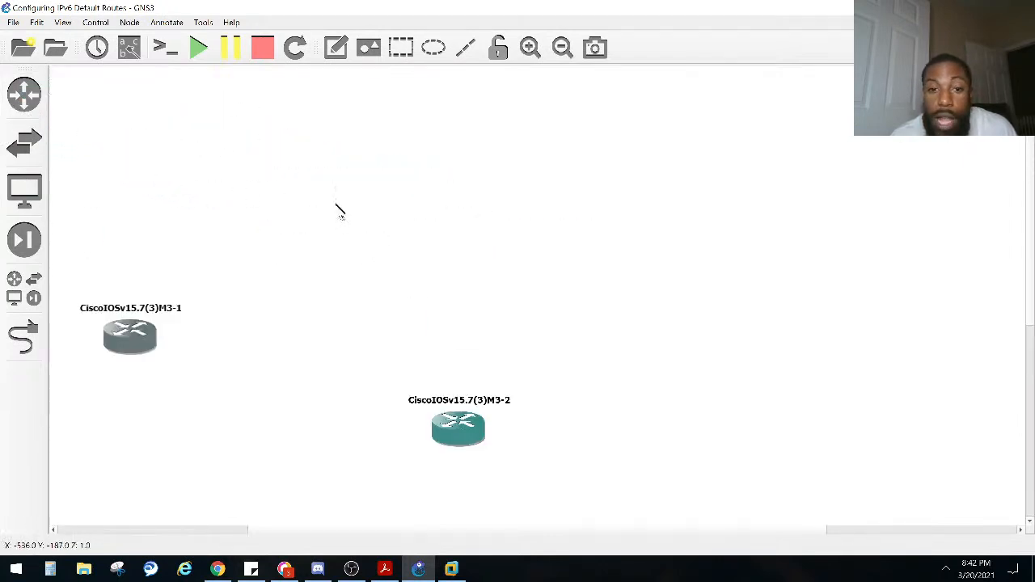
pyautogui.moveTo(458, 425); pyautogui.dragTo(446, 194)
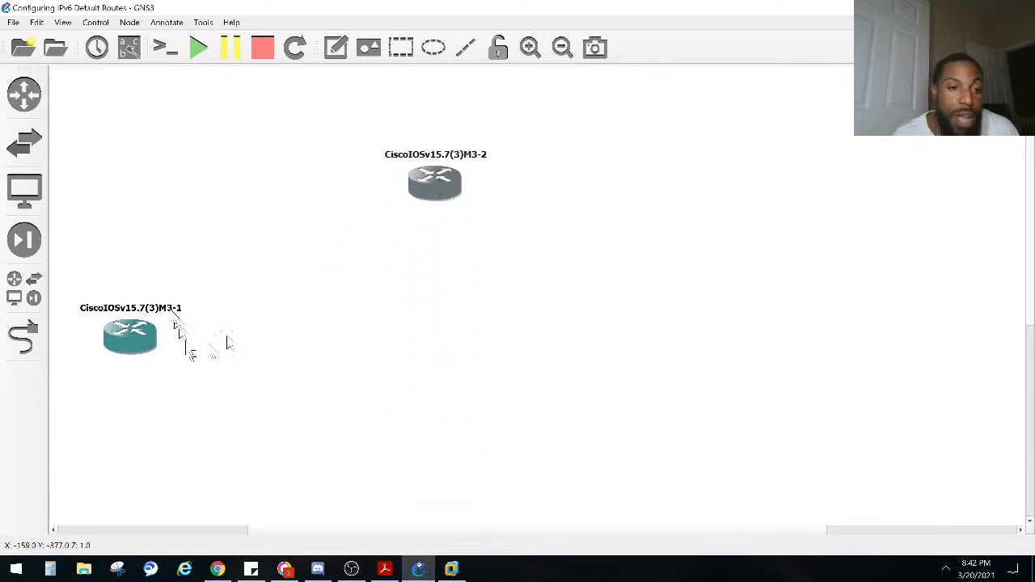
pyautogui.moveTo(129, 336); pyautogui.dragTo(127, 171)
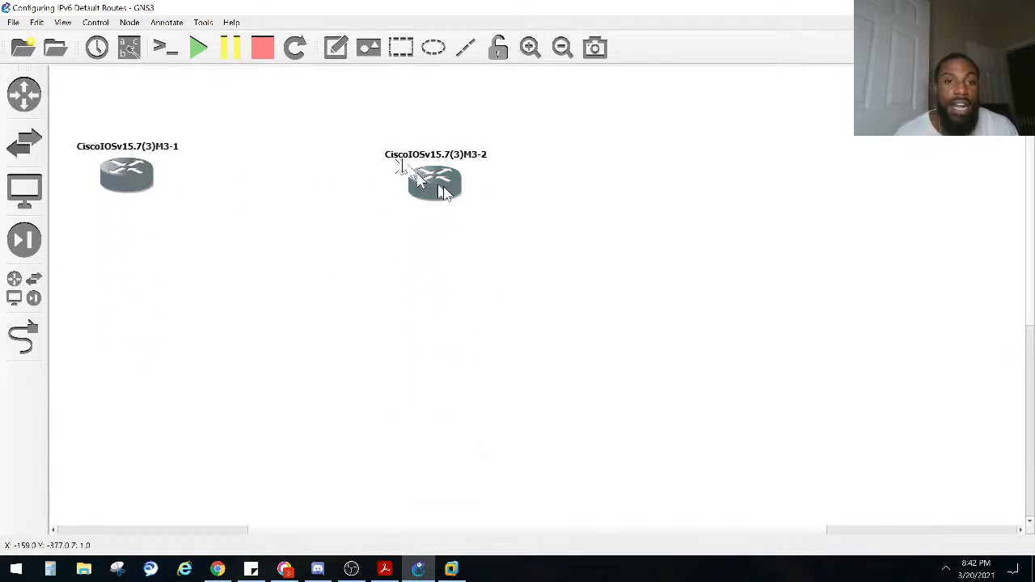
pyautogui.moveTo(441, 192); pyautogui.dragTo(413, 176)
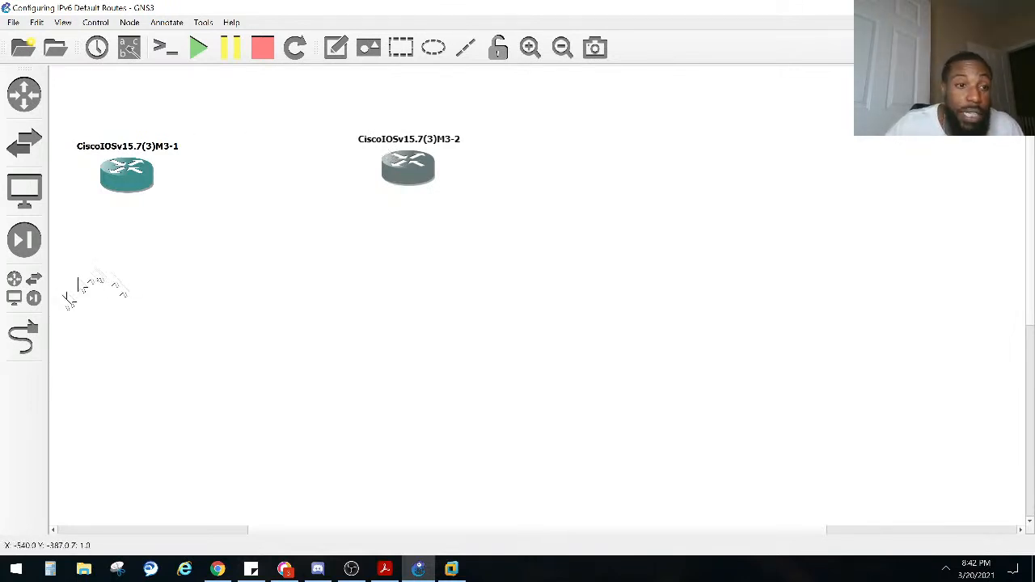
# Step: Link Gi0/0 on the first router to Gi0/0 on the second router
pyautogui.click(24, 338)
pyautogui.click(133, 170)
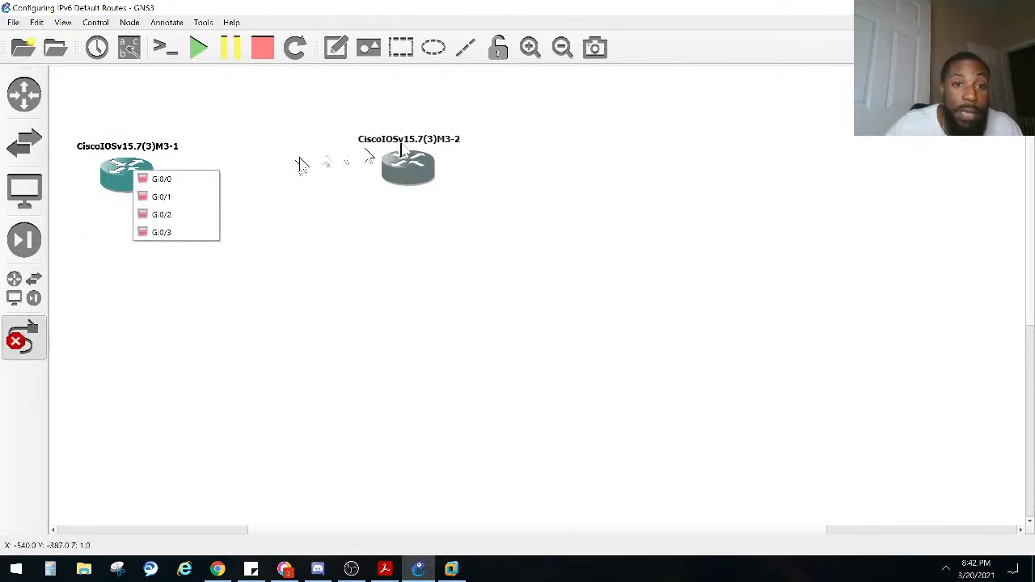
pyautogui.click(198, 176)
pyautogui.click(403, 165)
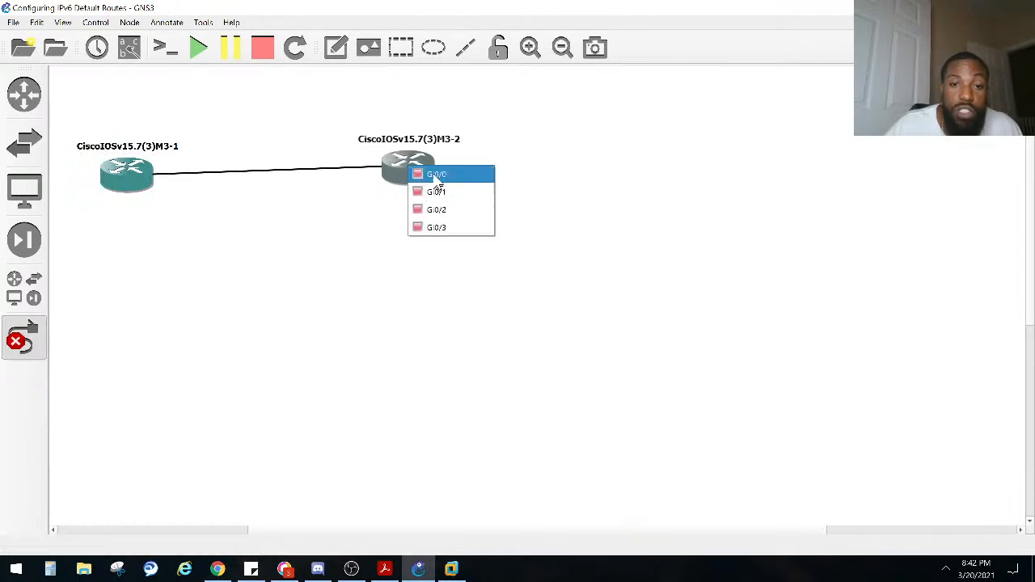
pyautogui.click(424, 170)
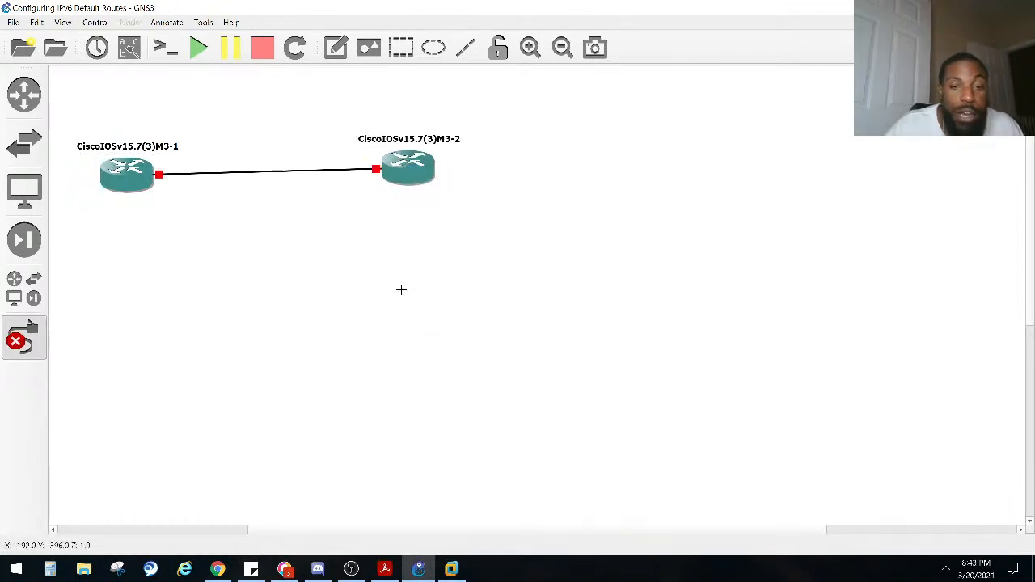
pyautogui.press('Escape')
# Step: Adjust the positions of both linked routers so that the link between them runs level
pyautogui.moveTo(141, 182); pyautogui.dragTo(168, 178)
pyautogui.moveTo(422, 179)
pyautogui.mouseDown()
pyautogui.moveTo(388, 179)
pyautogui.moveTo(431, 176)
pyautogui.mouseUp()
pyautogui.click(392, 215)
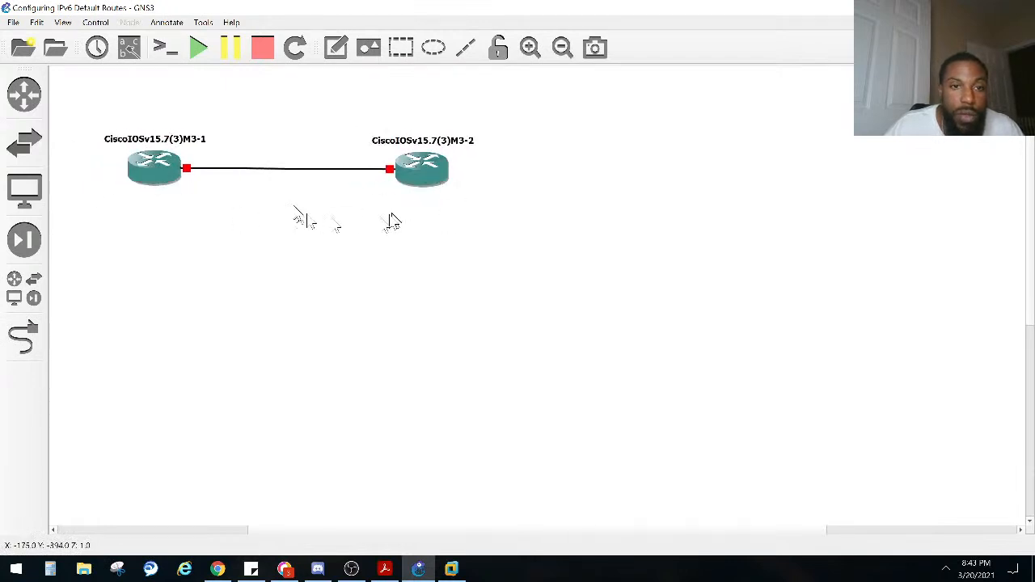
# Step: Change the hostname of the first router, CiscoIOSv15.7(3)M3-1, to R1
pyautogui.doubleClick(184, 144)
pyautogui.write('R')
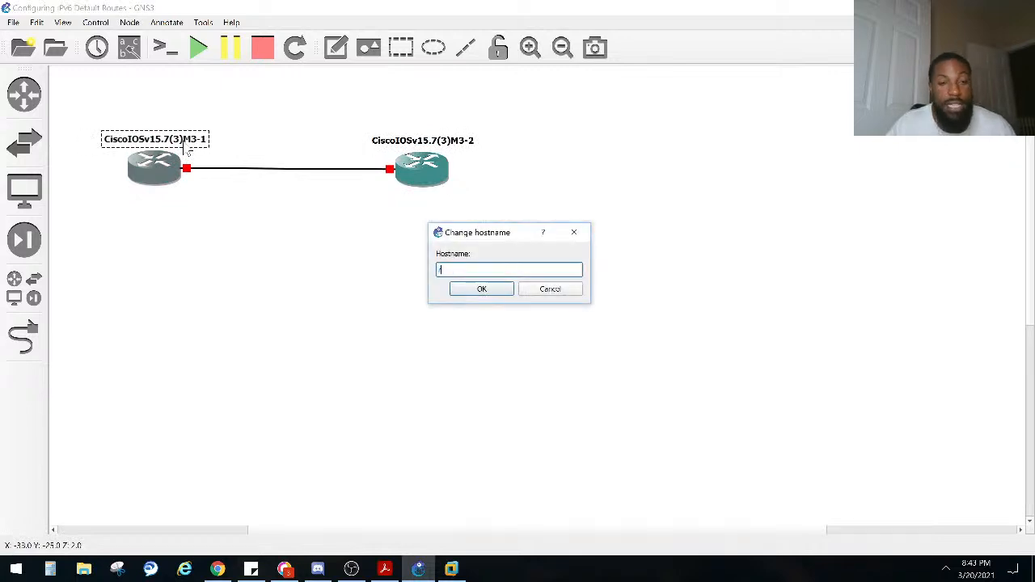
pyautogui.press('BackSpace')
pyautogui.write('R1')
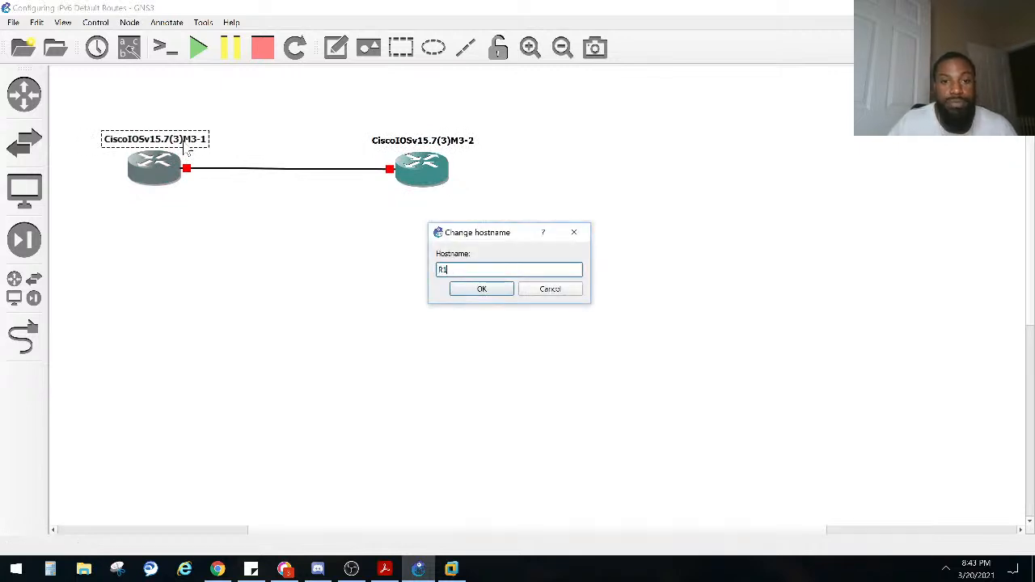
pyautogui.press('Return')
# Step: Change the second router's hostname to R2 and move it slightly farther from R1
pyautogui.doubleClick(396, 141)
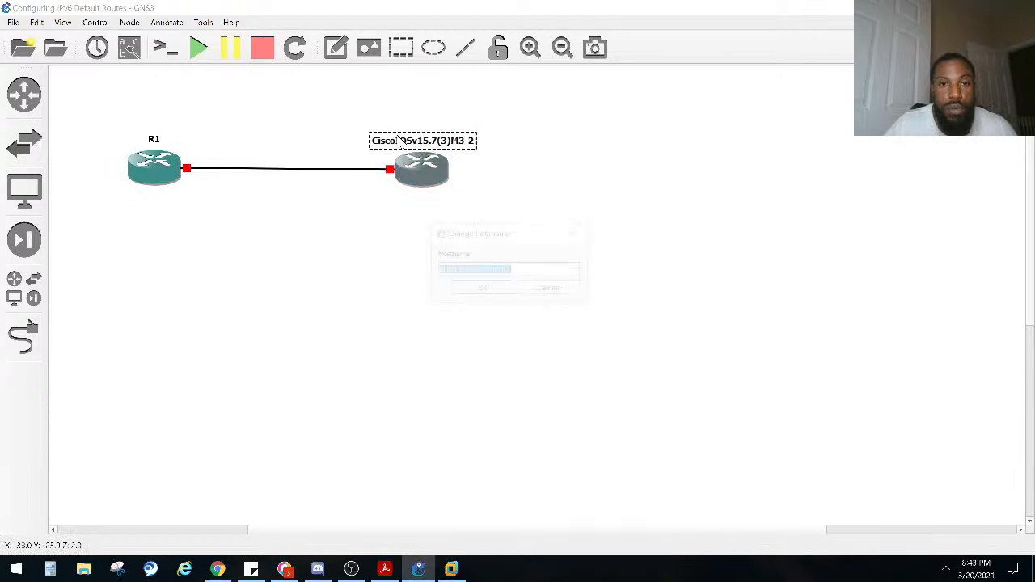
pyautogui.write('R2')
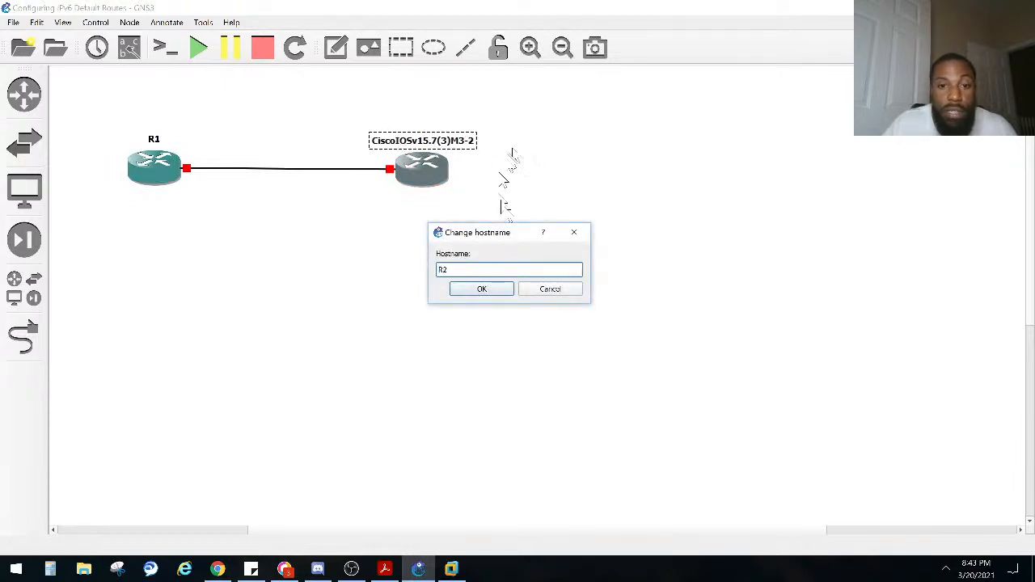
pyautogui.click(482, 289)
pyautogui.moveTo(446, 201); pyautogui.dragTo(473, 190)
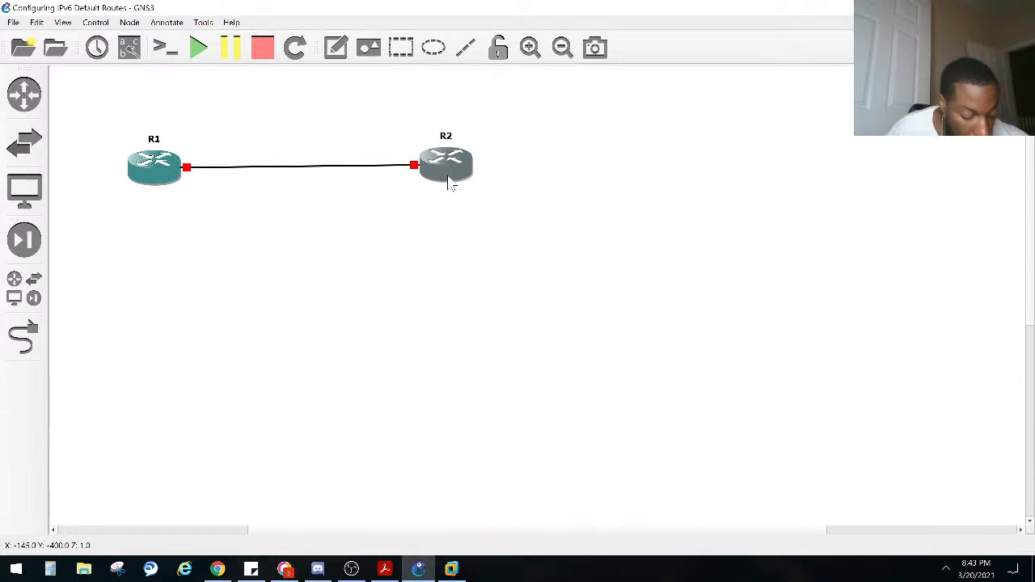
pyautogui.moveTo(448, 181)
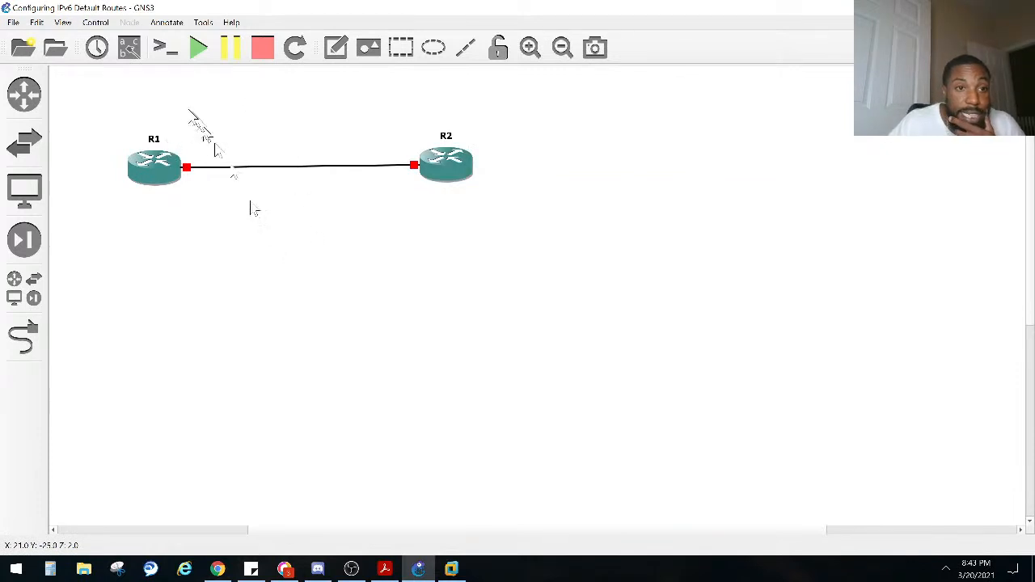
# Step: Show the interface labels and move R2's Gi0/0 label just below its end of the link
pyautogui.click(130, 50)
pyautogui.moveTo(427, 176); pyautogui.dragTo(400, 175)
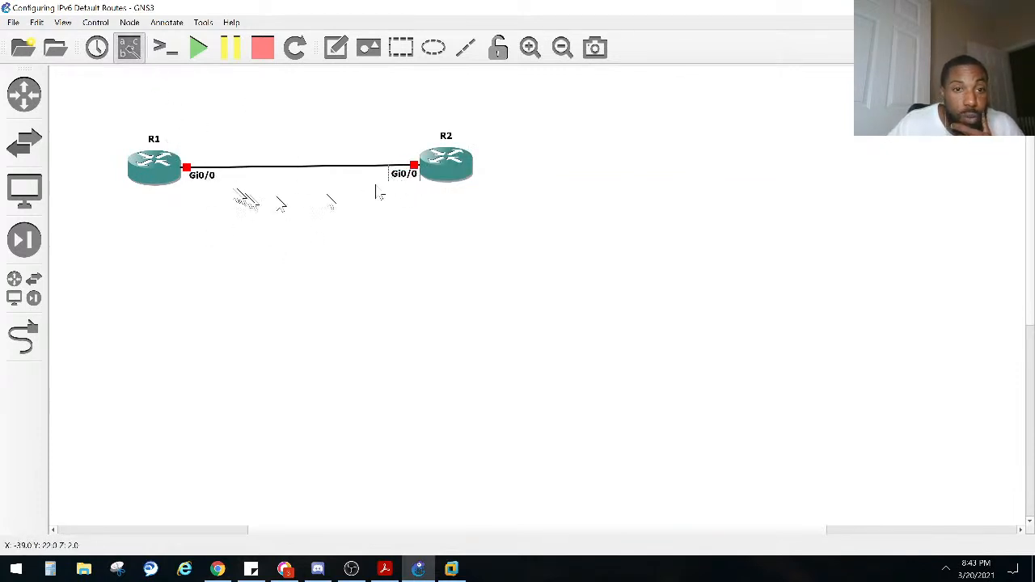
pyautogui.click(199, 220)
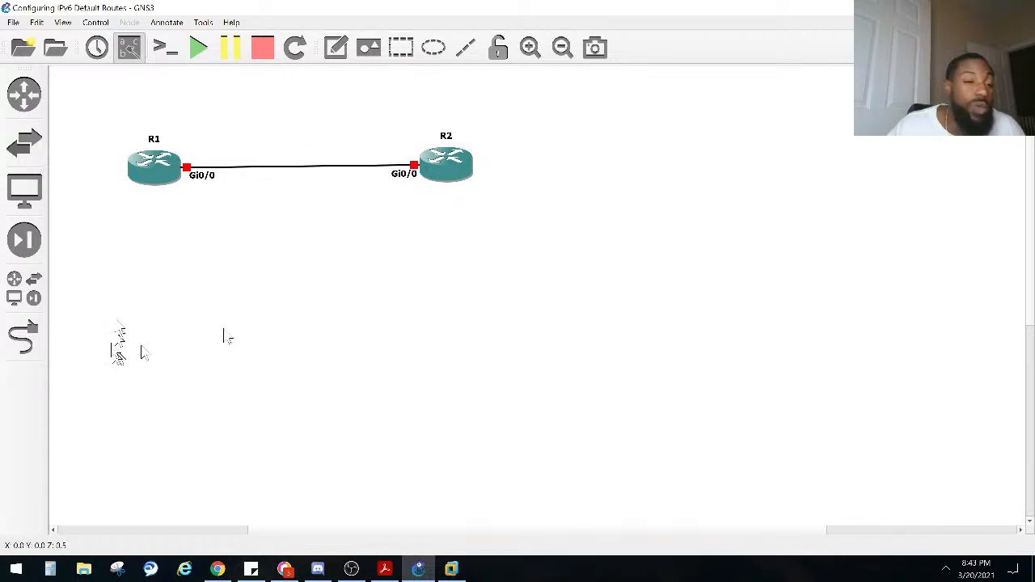
# Step: Select the whole R1–R2 topology and move it to the upper-left area of the workspace
pyautogui.moveTo(343, 530); pyautogui.dragTo(85, 526)
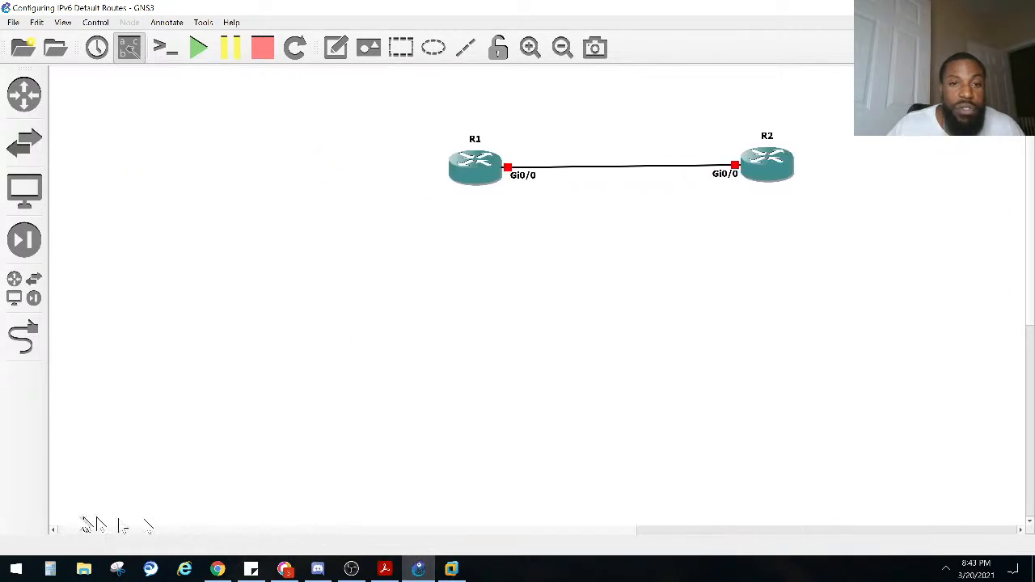
pyautogui.moveTo(880, 261); pyautogui.dragTo(413, 113)
pyautogui.moveTo(491, 178); pyautogui.dragTo(108, 122)
pyautogui.click(132, 138)
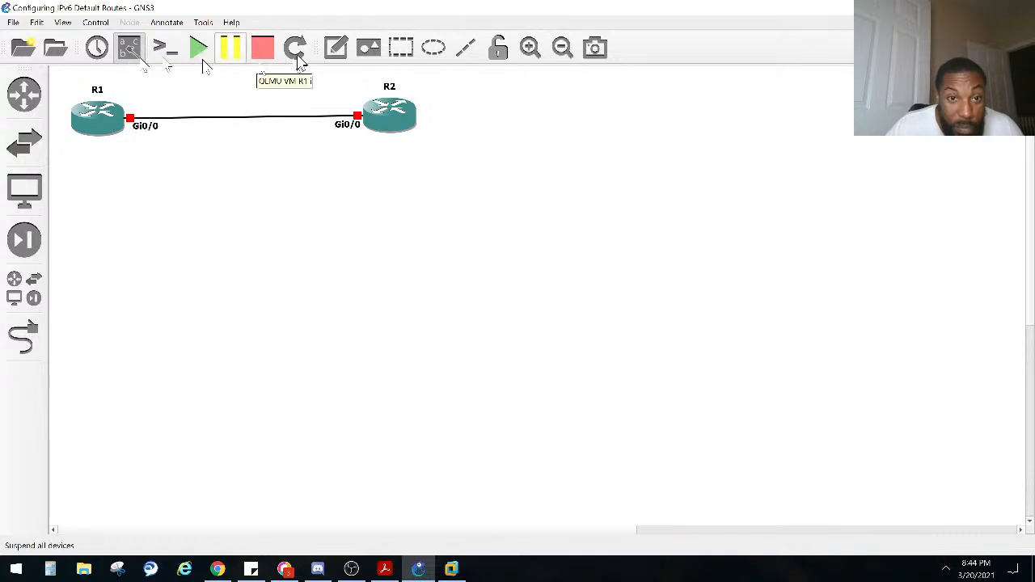
# Step: Add a text note reading ::1/64 above the link beside R1's Gi0/0 interface
pyautogui.click(335, 47)
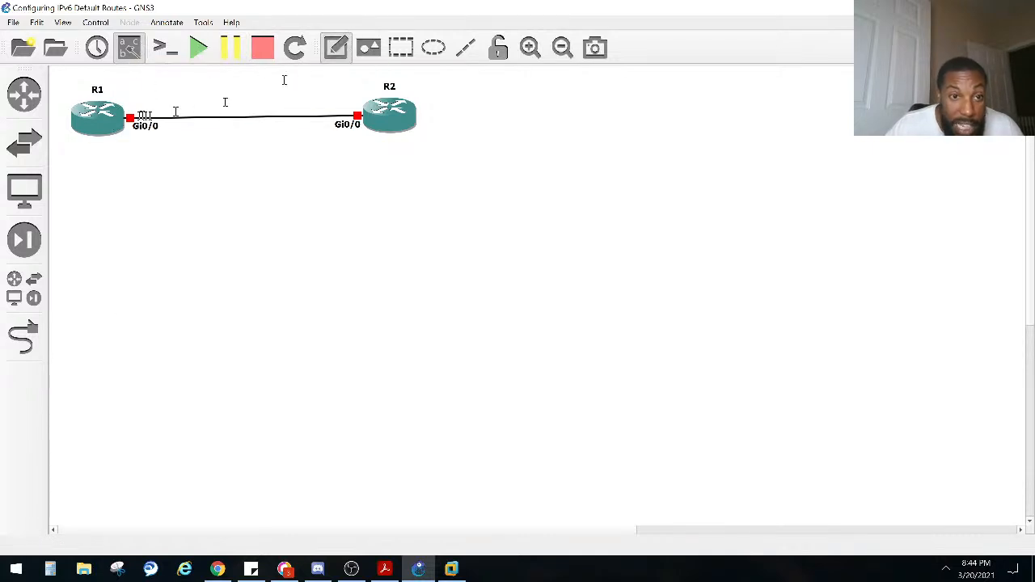
pyautogui.click(135, 96)
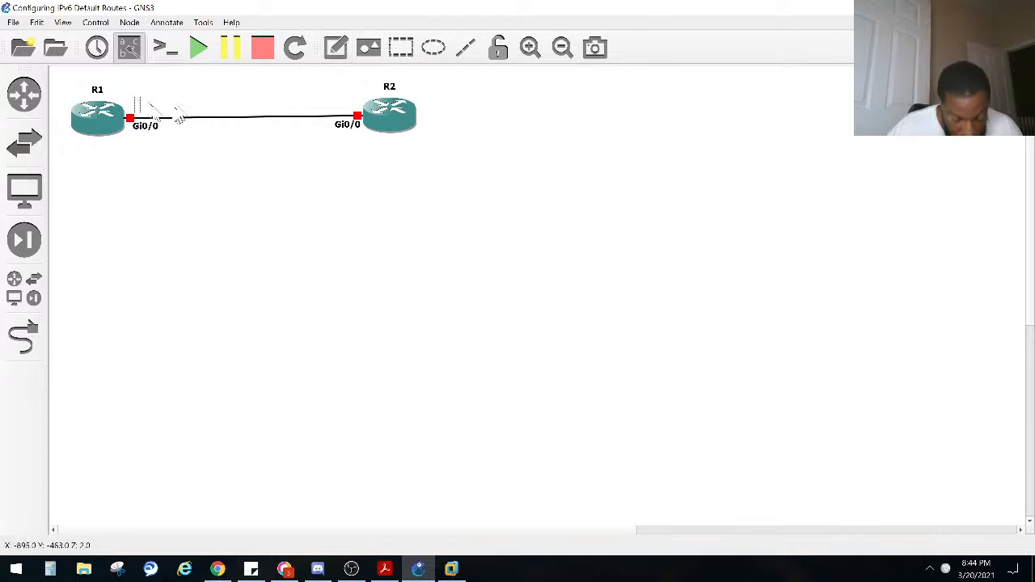
pyautogui.write('::1')
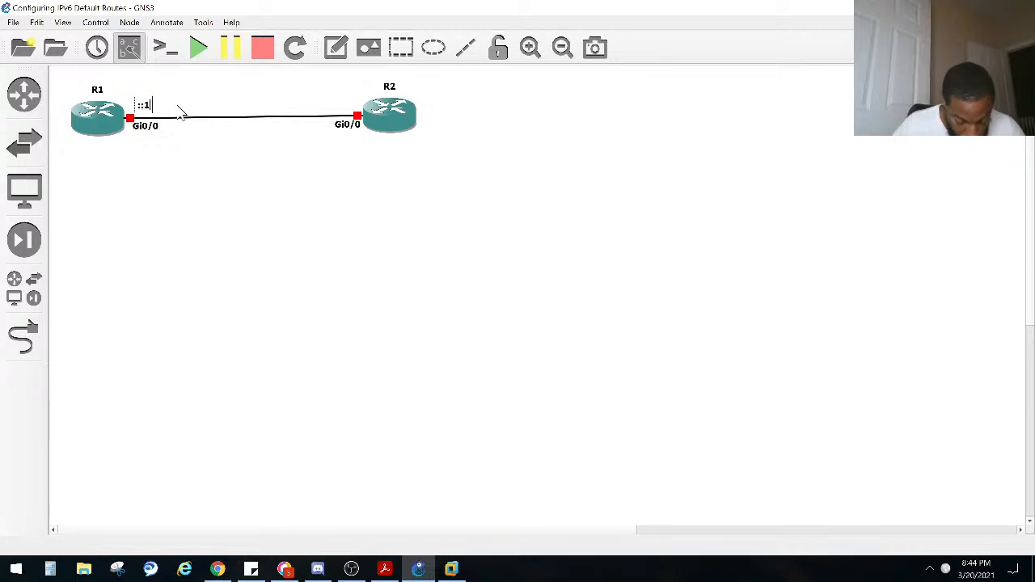
pyautogui.write('/64')
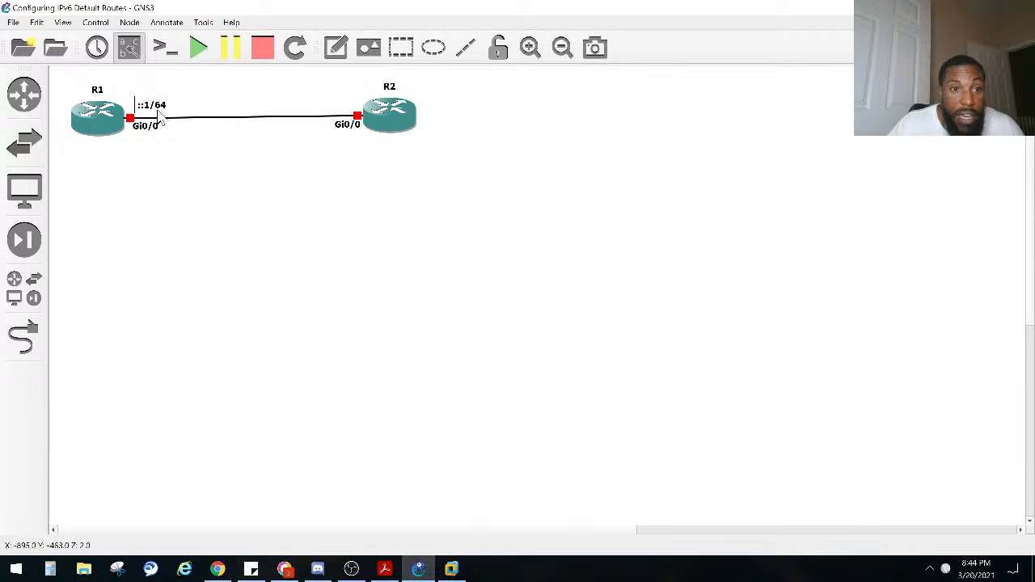
# Step: Duplicate the ::1/64 note and place the copy above the link beside R2
pyautogui.rightClick(158, 111)
pyautogui.click(196, 119)
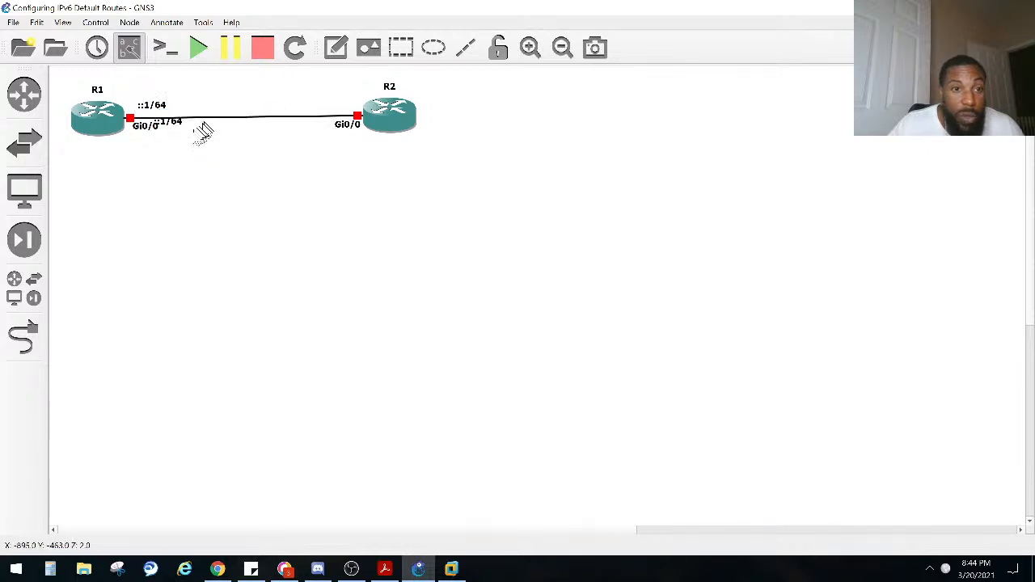
pyautogui.moveTo(169, 129); pyautogui.dragTo(336, 105)
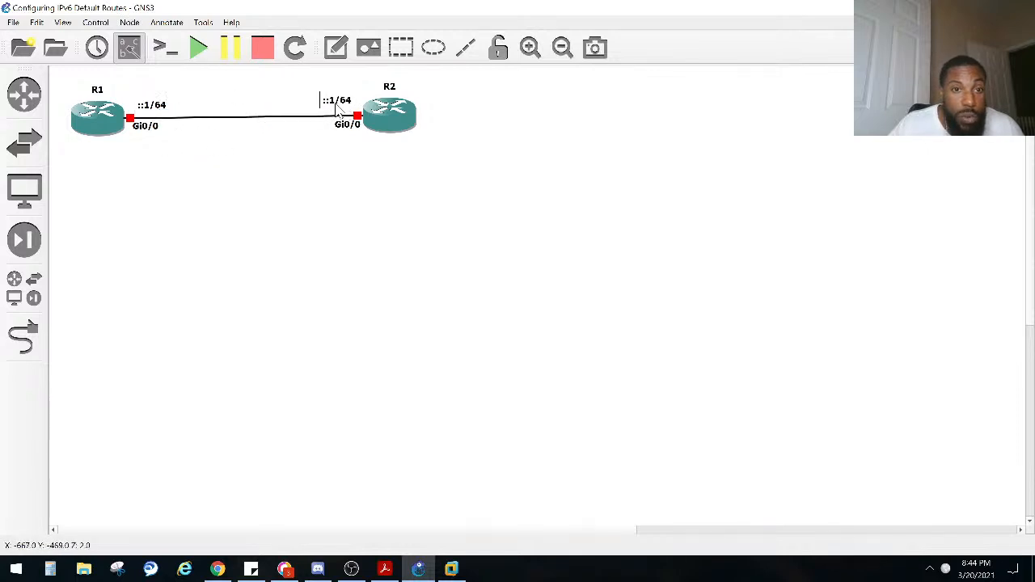
# Step: Change the text of the address note beside R2 to ::2/64
pyautogui.doubleClick(334, 98)
pyautogui.click(333, 97)
pyautogui.rightClick(334, 96)
pyautogui.click(343, 120)
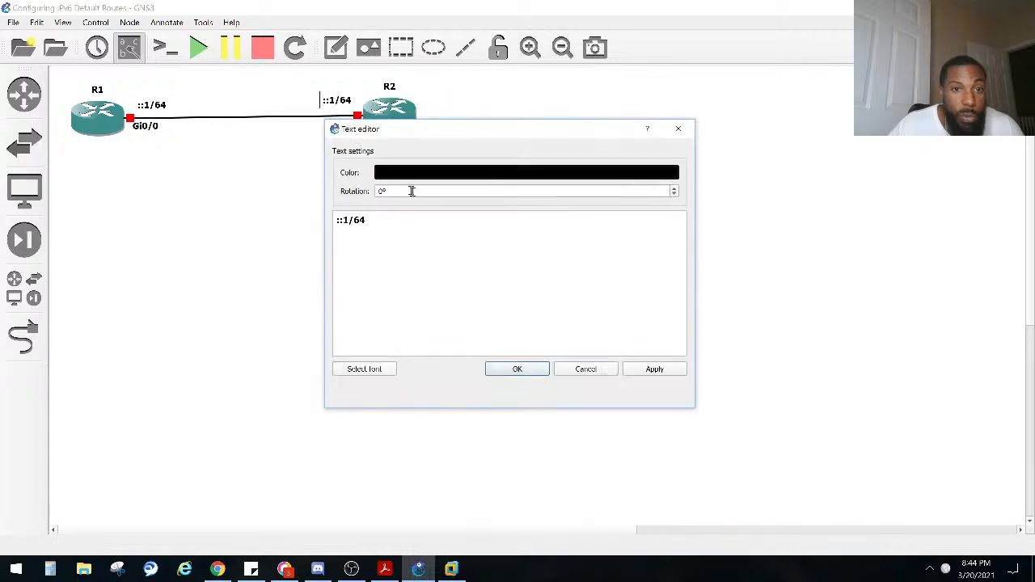
pyautogui.press('BackSpace')
pyautogui.write('2')
pyautogui.click(521, 370)
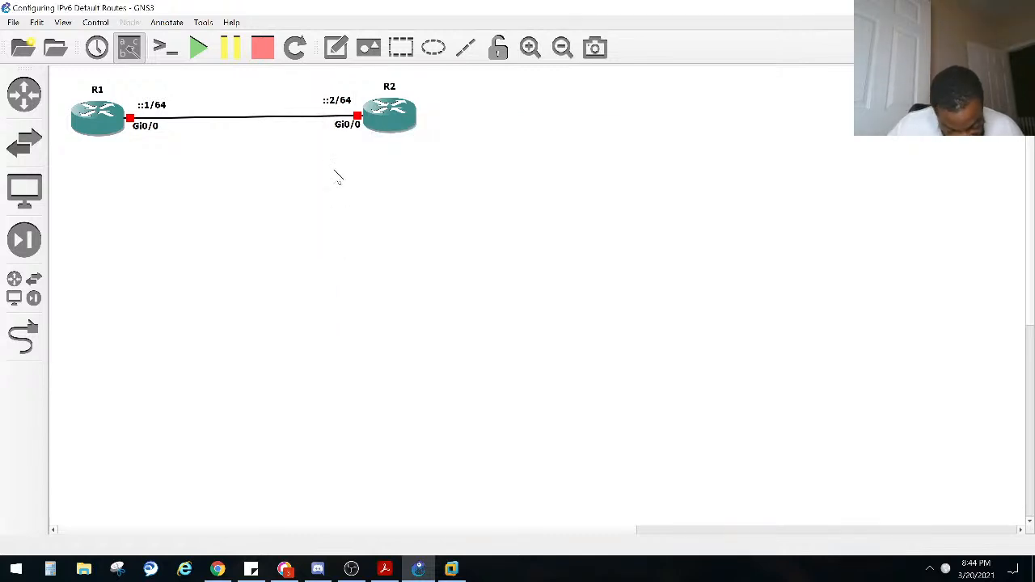
# Step: Add a text note with the network prefix 3FFF:1234:ABCD:1::/64 below the link between R1 and R2
pyautogui.click(336, 47)
pyautogui.click(204, 138)
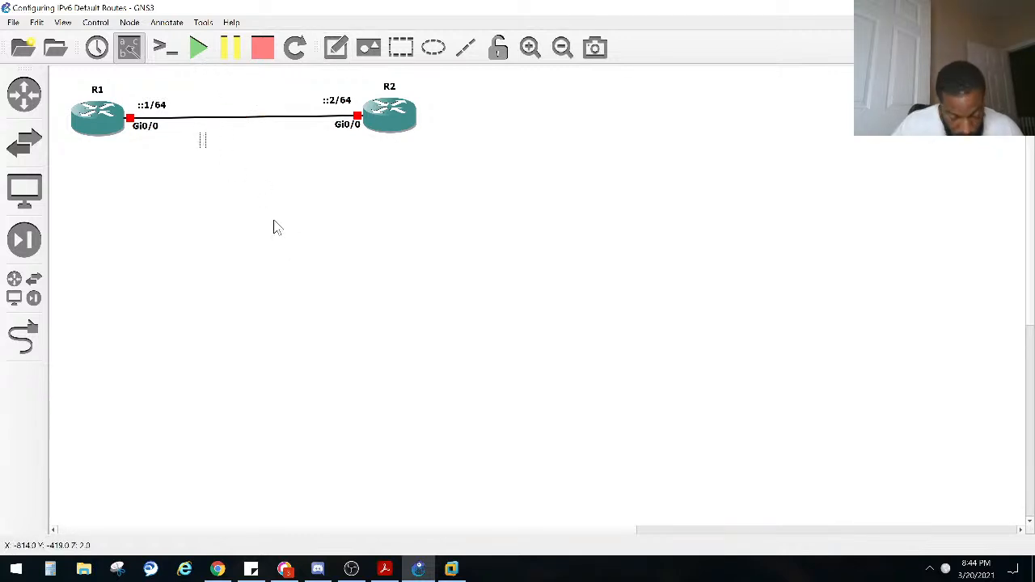
pyautogui.write('3FF')
pyautogui.press('BackSpace')
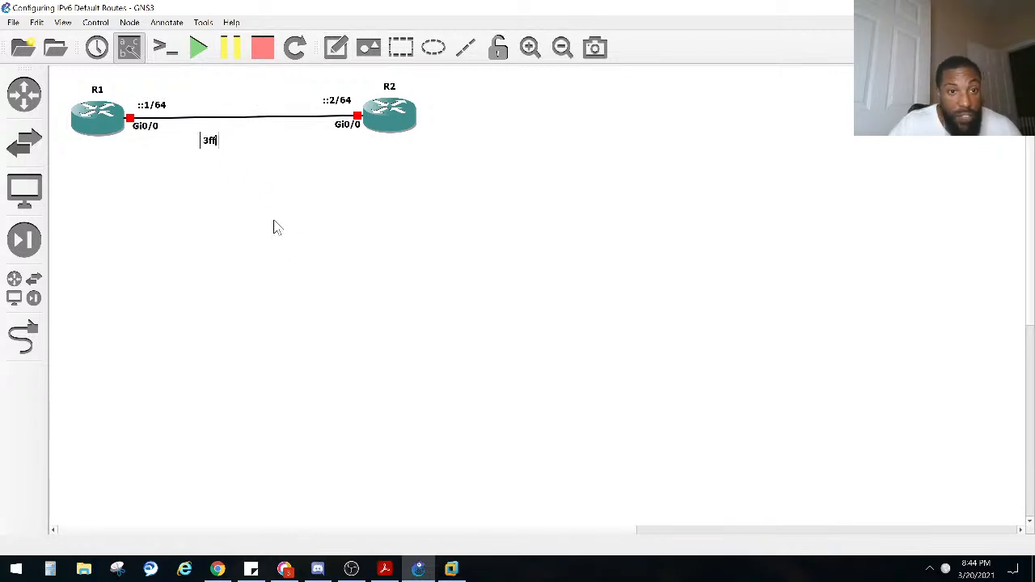
pyautogui.write('FFF')
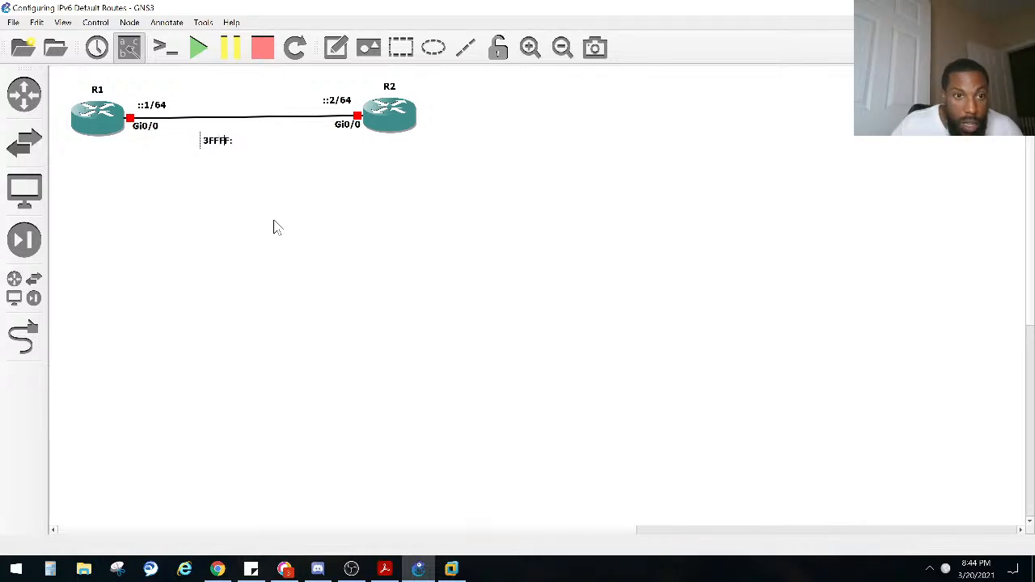
pyautogui.write(':123')
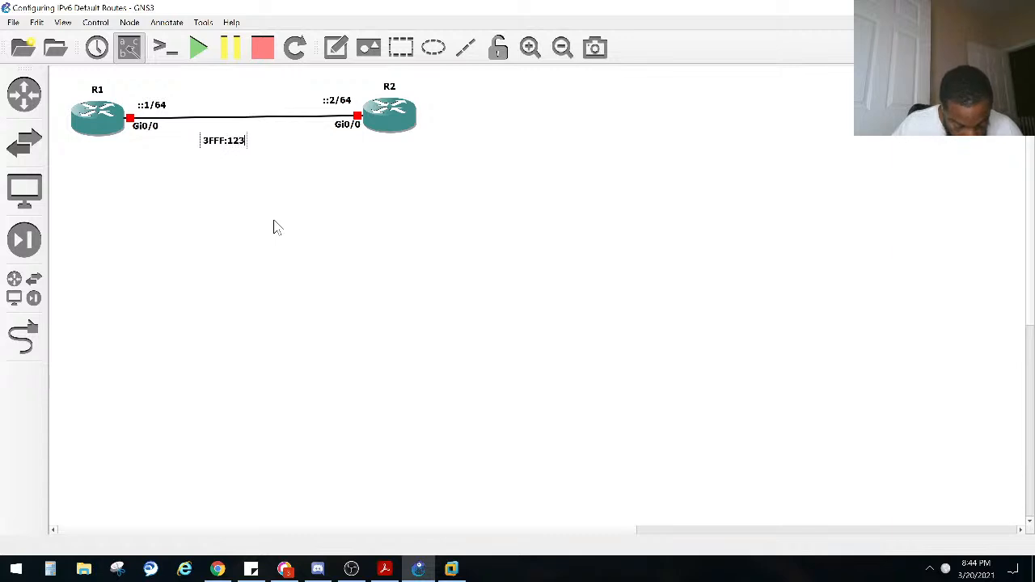
pyautogui.write('4:ABCV')
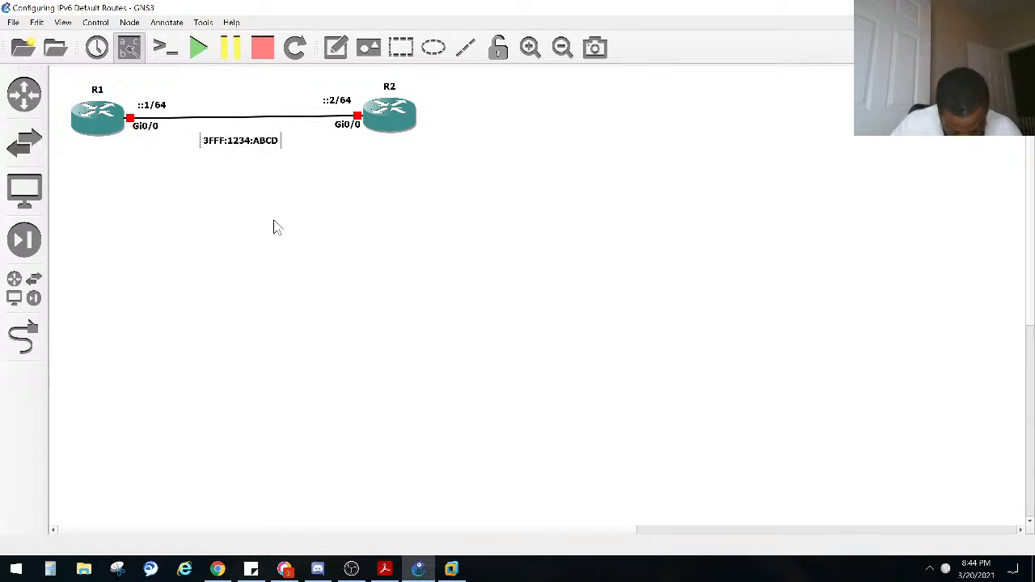
pyautogui.write(':')
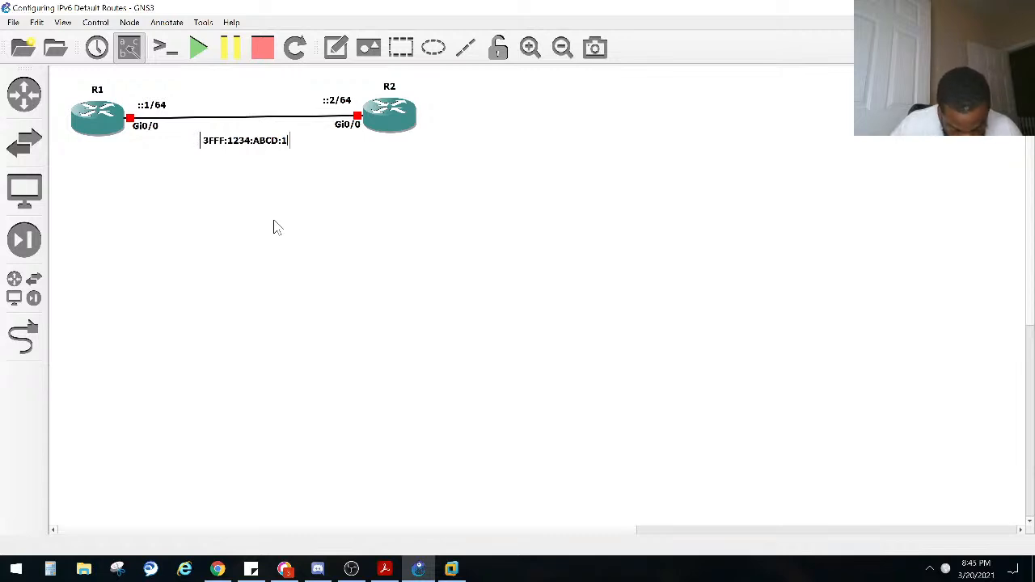
pyautogui.write('1::/64')
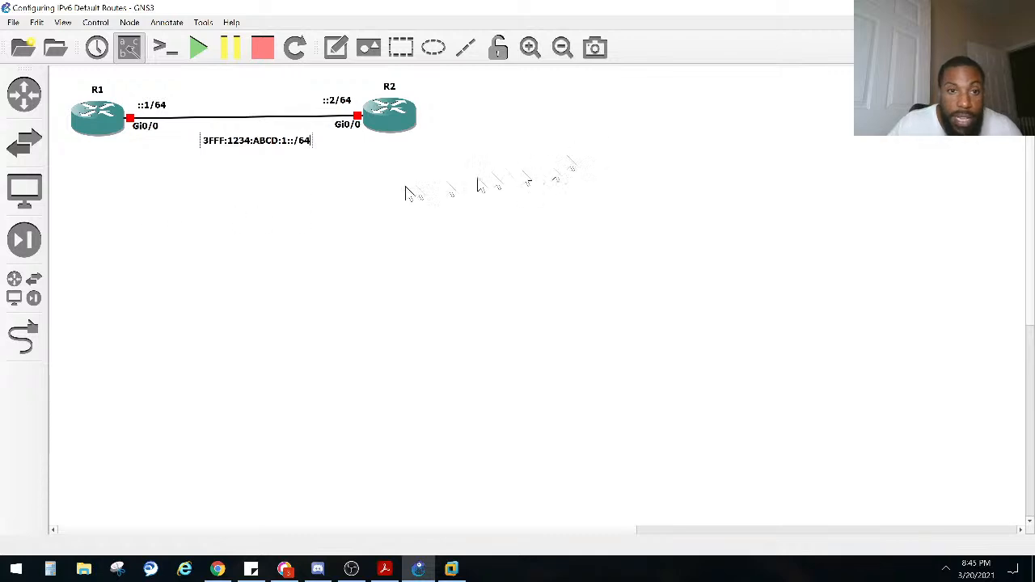
# Step: Reposition the network prefix note so it sits centred under the link, then deselect it
pyautogui.moveTo(310, 153); pyautogui.dragTo(294, 150)
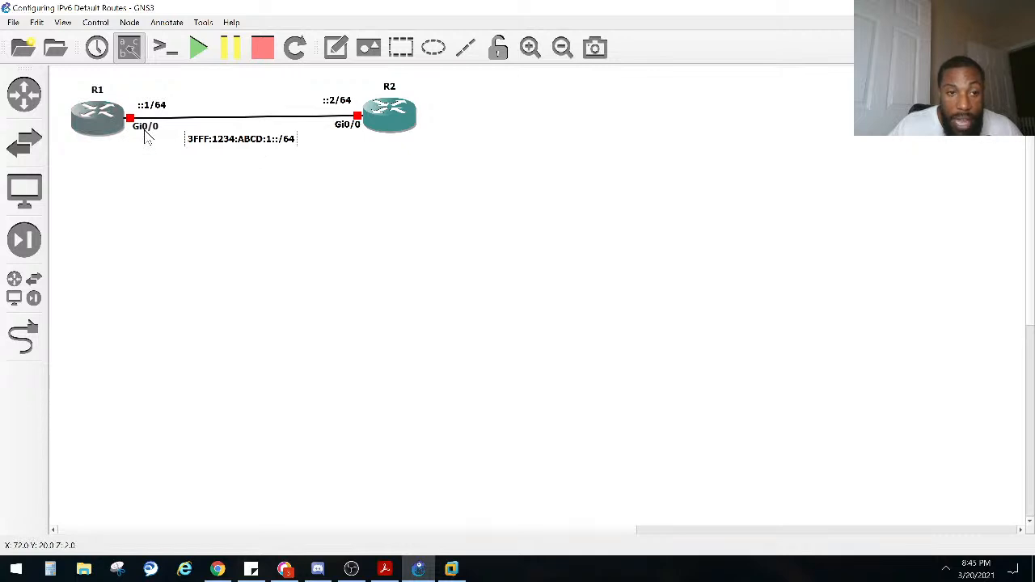
pyautogui.moveTo(211, 143); pyautogui.dragTo(240, 148)
pyautogui.click(327, 259)
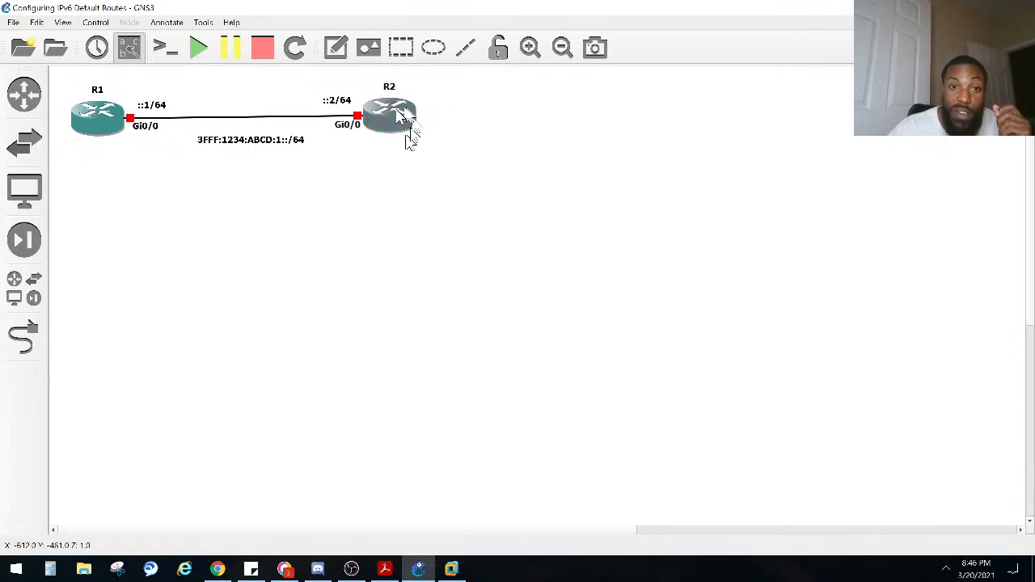
# Step: Select the whole topology with its notes and move it slightly lower to leave room above R2
pyautogui.moveTo(443, 195); pyautogui.dragTo(75, 137)
pyautogui.click(370, 89)
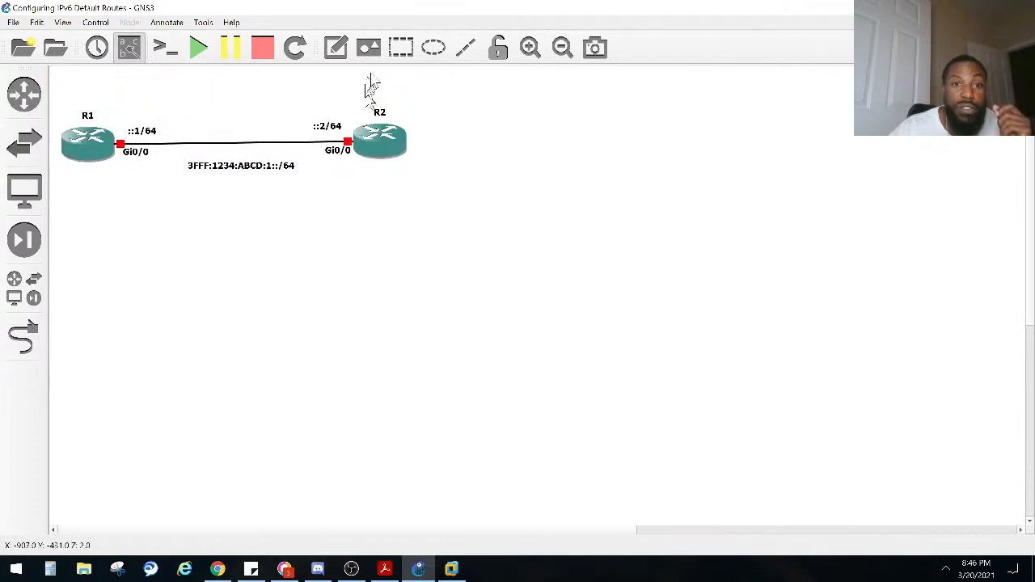
pyautogui.click(367, 47)
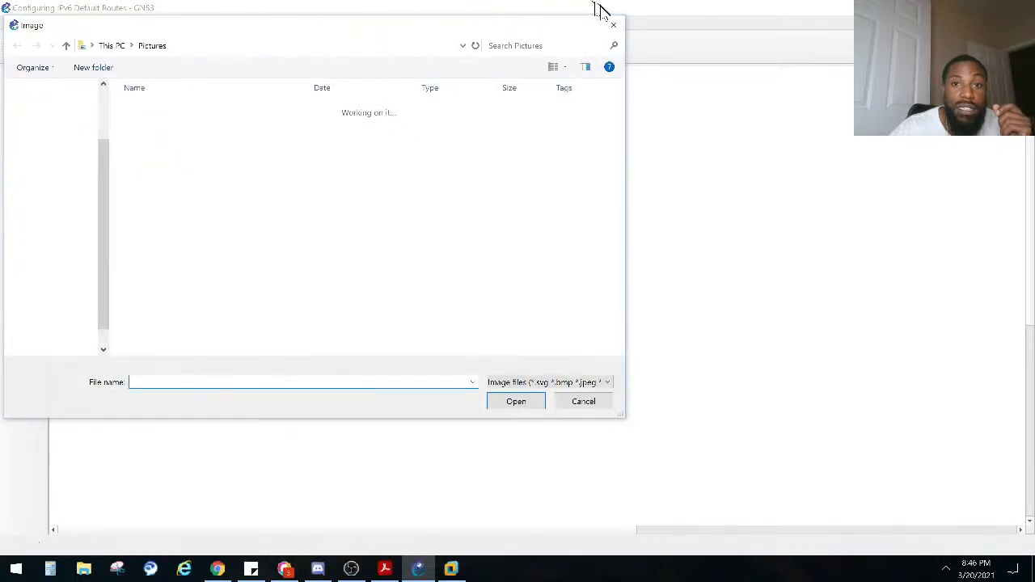
pyautogui.click(613, 25)
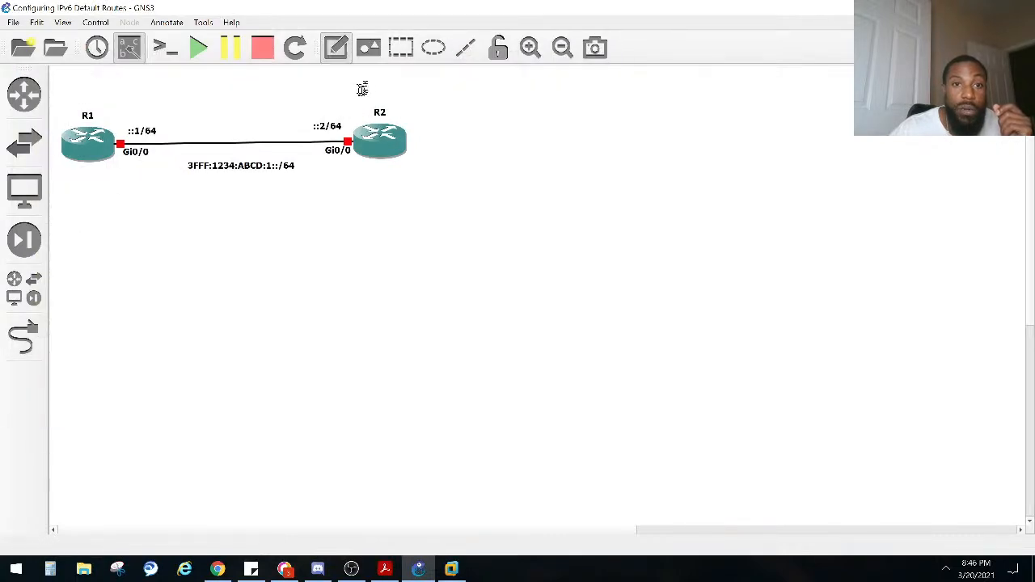
# Step: Add a text note above R2 reading "Loopback0: 3FFF:1234:AAA:1::1/64"
pyautogui.click(377, 89)
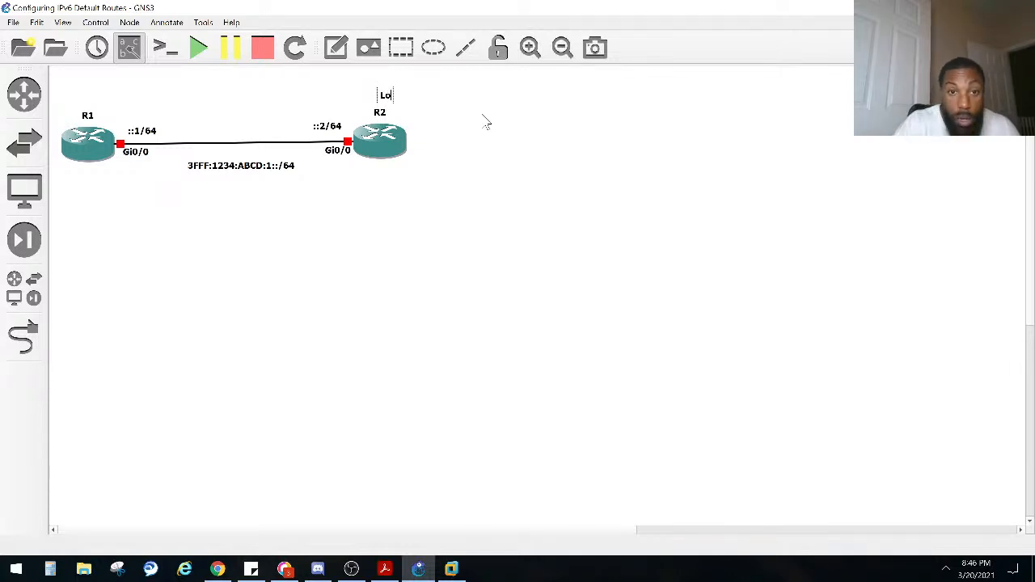
pyautogui.write('oop')
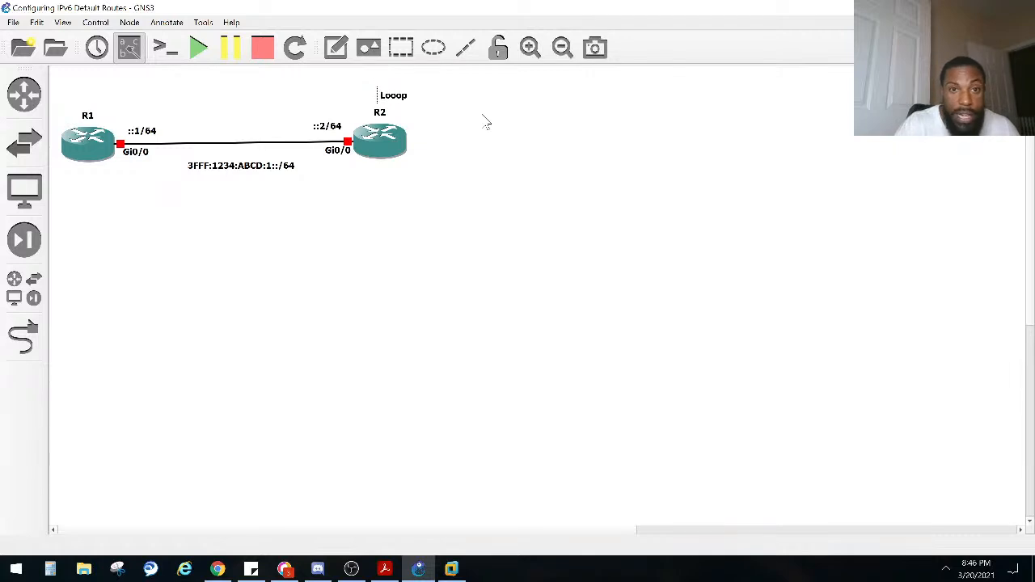
pyautogui.write('back0')
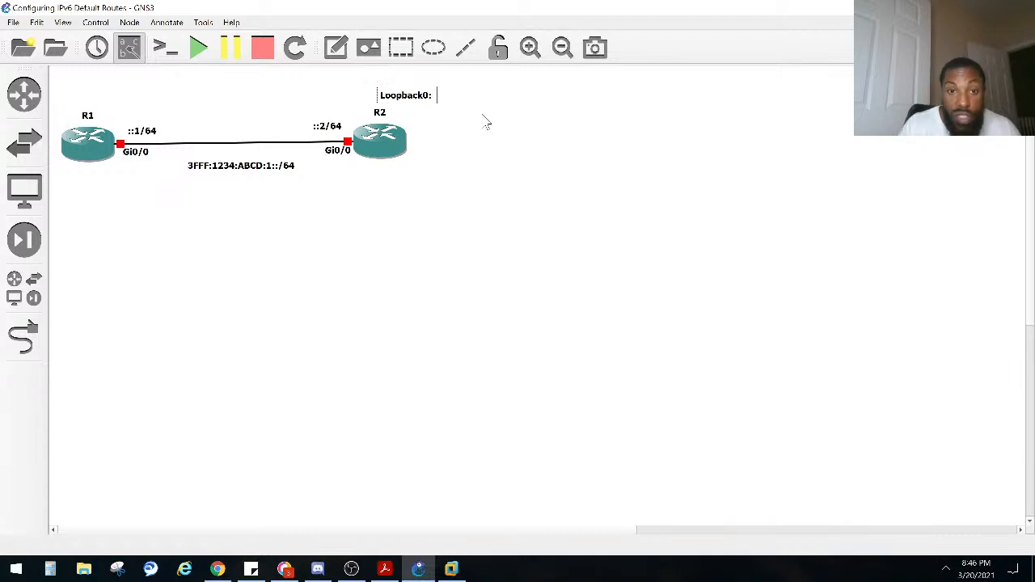
pyautogui.write(': 3FFF')
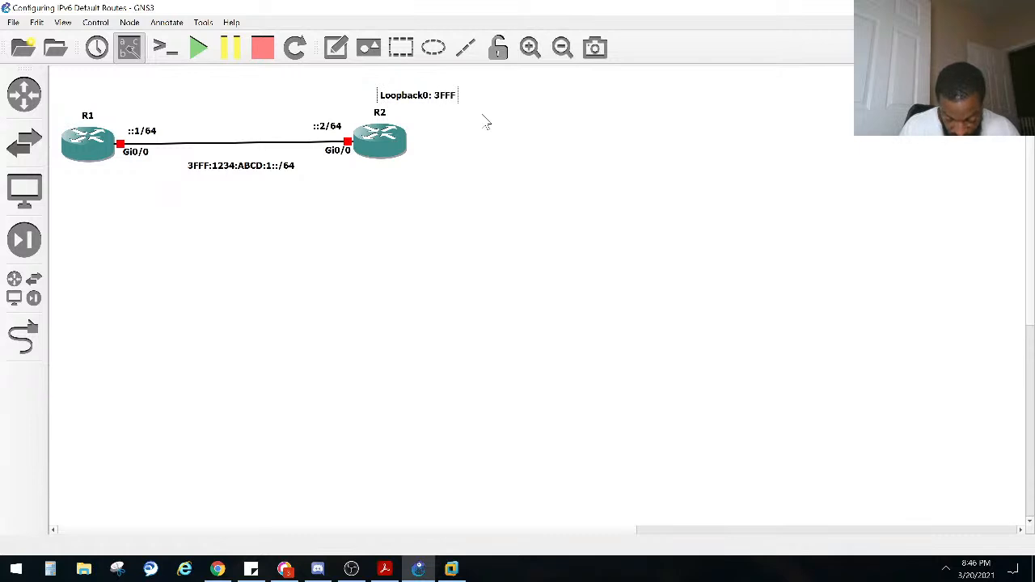
pyautogui.write(':123')
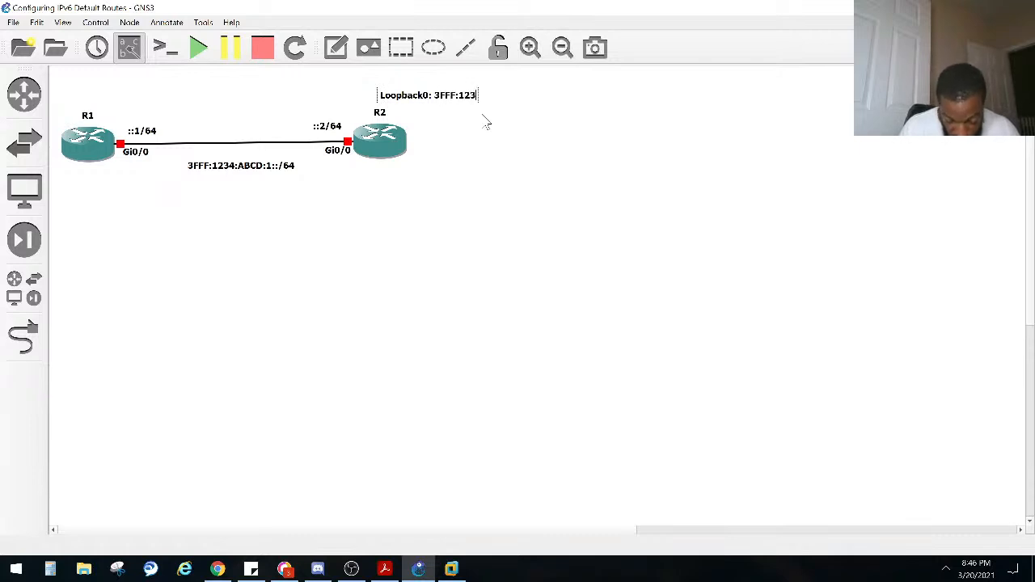
pyautogui.write('4:AAA:1::')
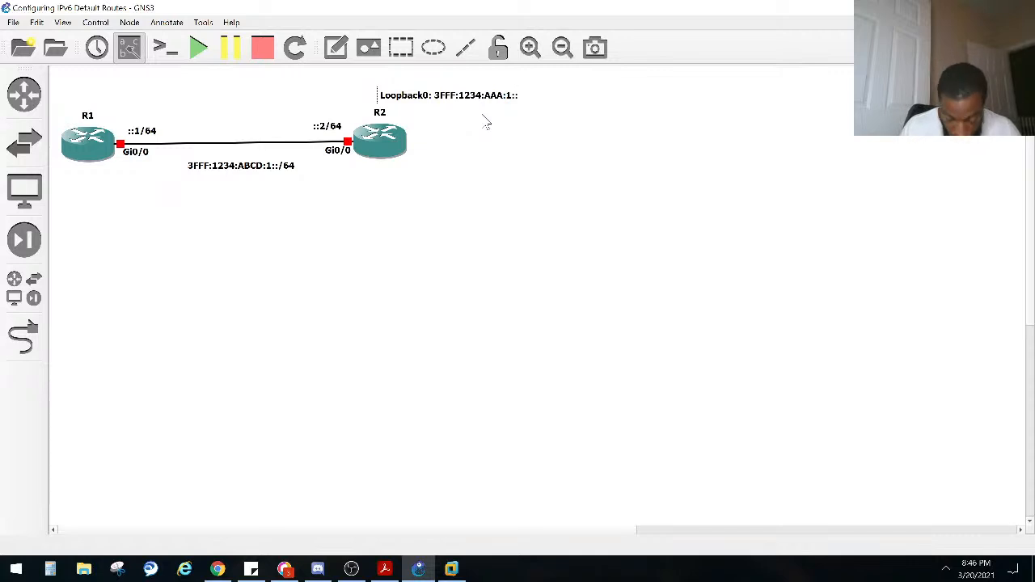
pyautogui.write('64')
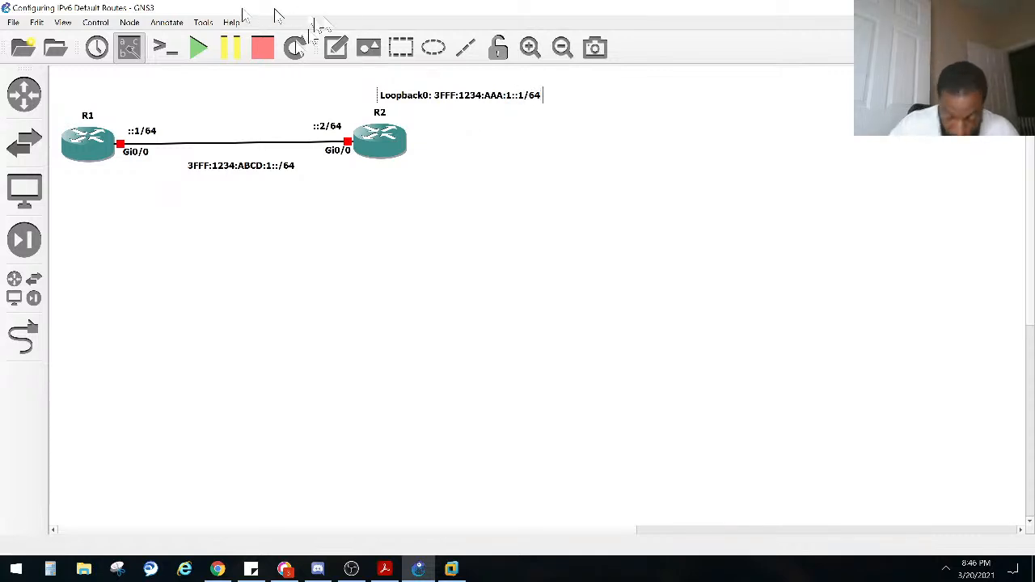
pyautogui.click(378, 202)
# Step: Add a text note for R2's Loopback1 address 3FFF:1234:BBBB:1::1/64 and place it just below R2
pyautogui.click(336, 47)
pyautogui.click(381, 184)
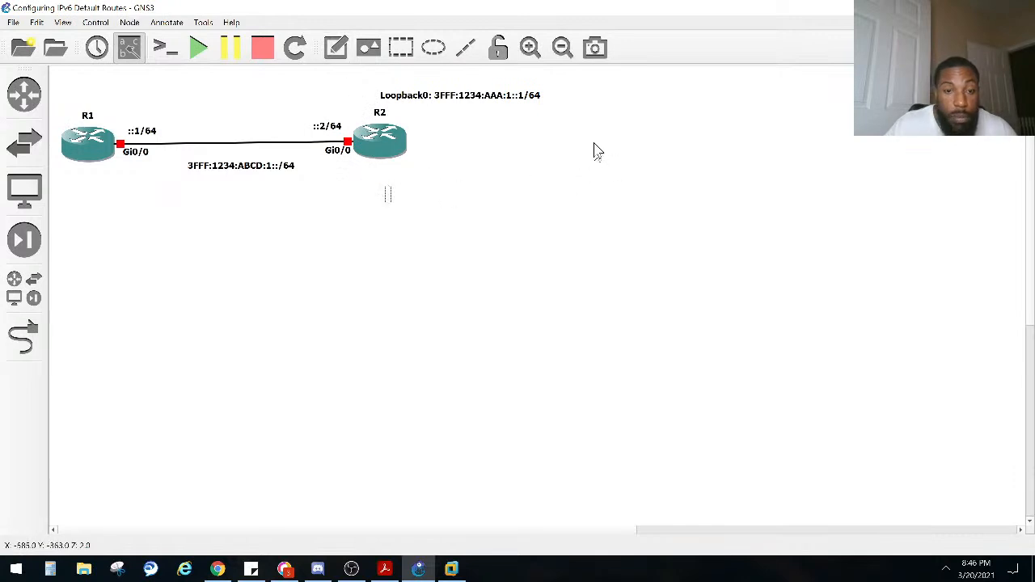
pyautogui.write('Loopback')
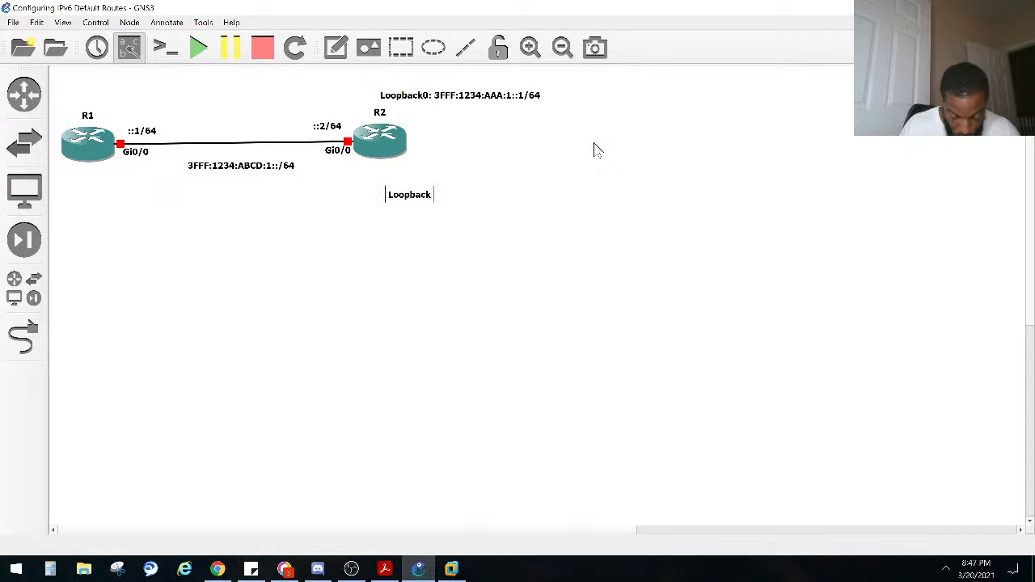
pyautogui.write('1L 3FFF:')
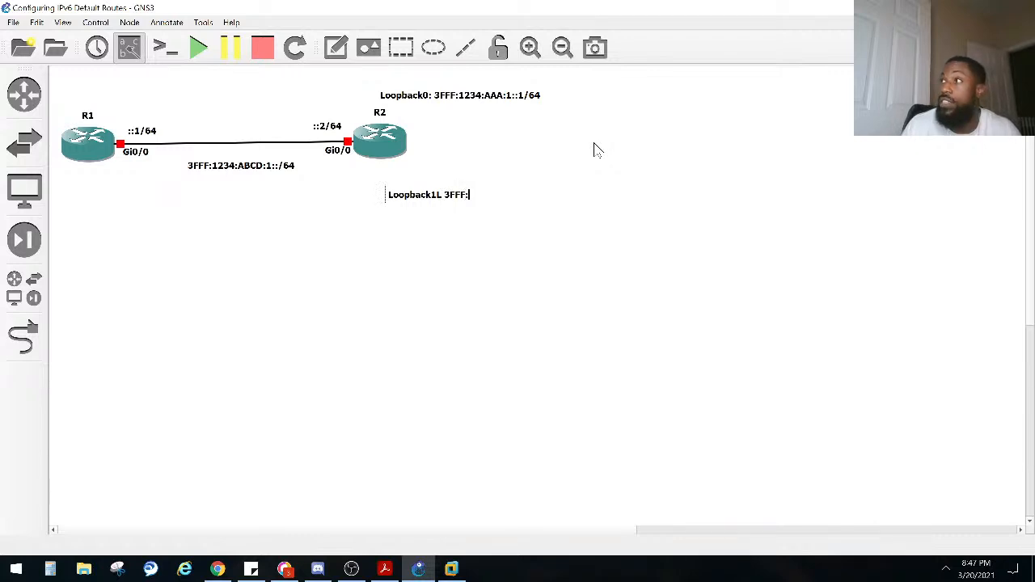
pyautogui.write('1234')
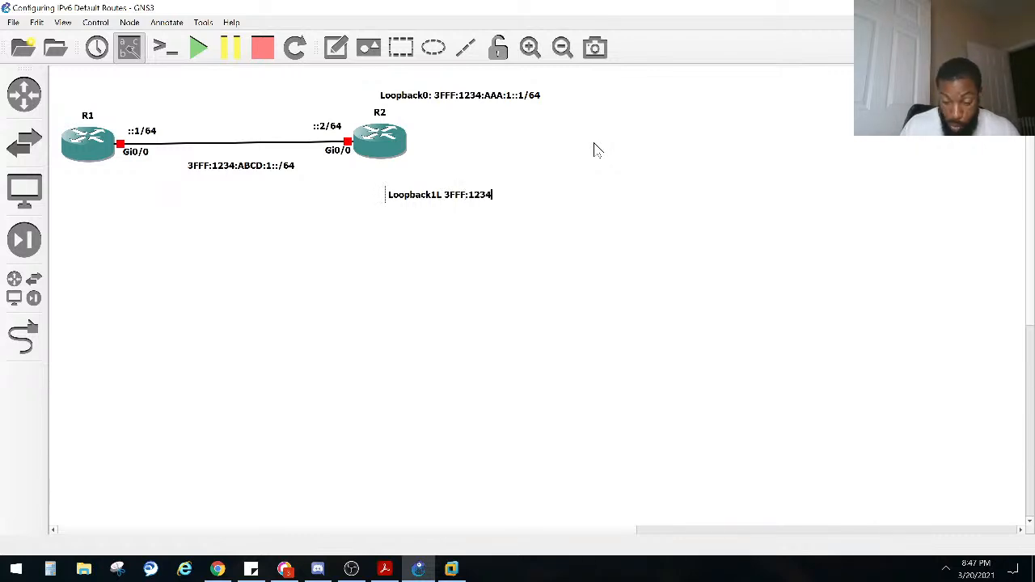
pyautogui.write(':BBBB:1::1')
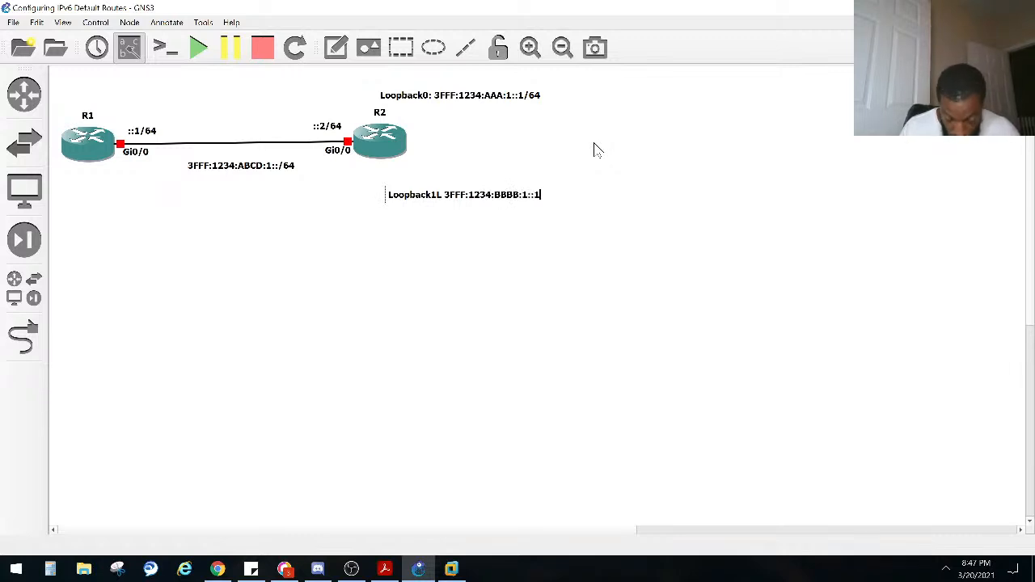
pyautogui.write('4')
pyautogui.click(520, 272)
pyautogui.moveTo(441, 209); pyautogui.dragTo(423, 181)
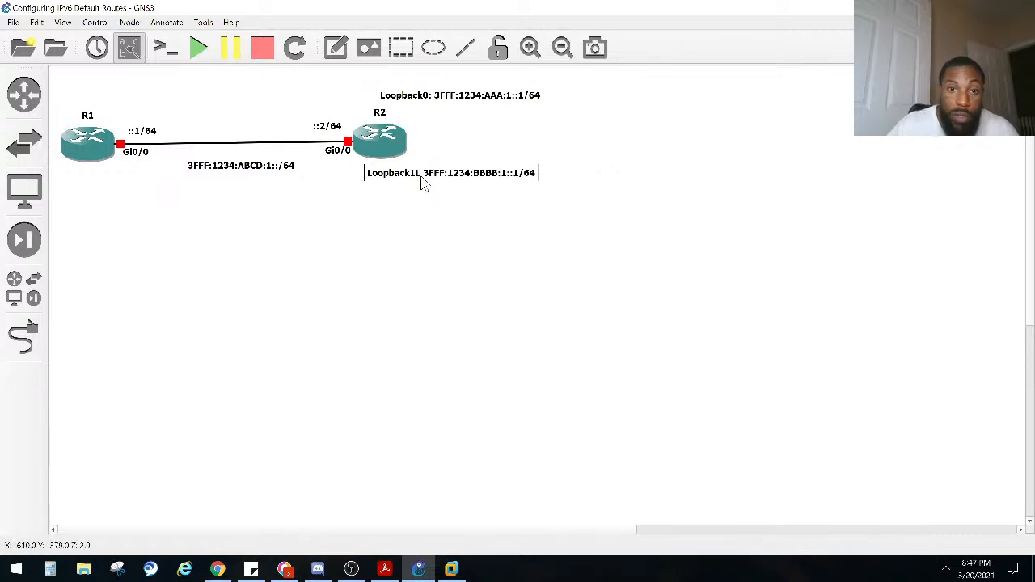
# Step: Correct the label of the note below R2 to read "Loopback1:" before the address
pyautogui.doubleClick(420, 184)
pyautogui.click(421, 184)
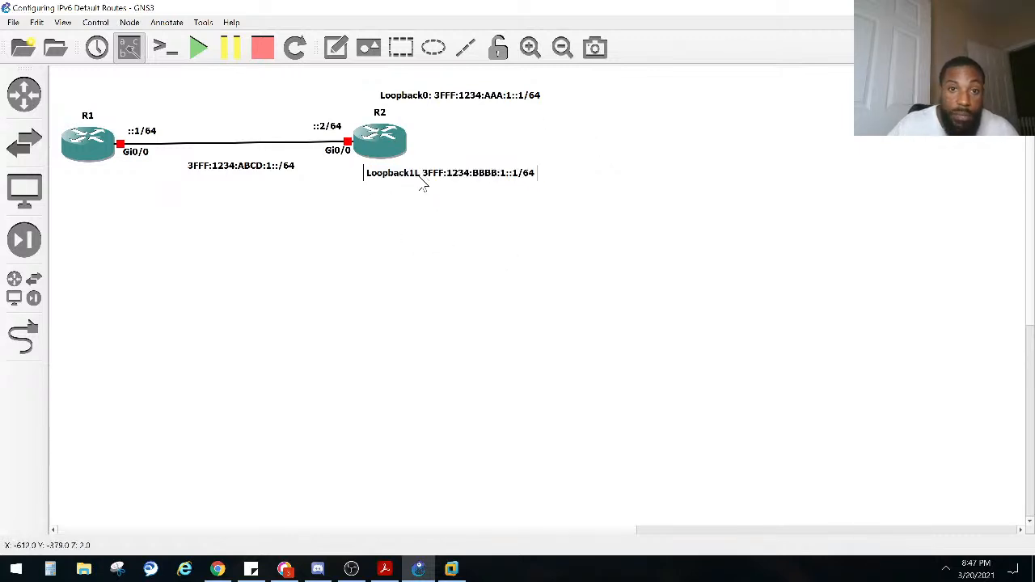
pyautogui.press('BackSpace')
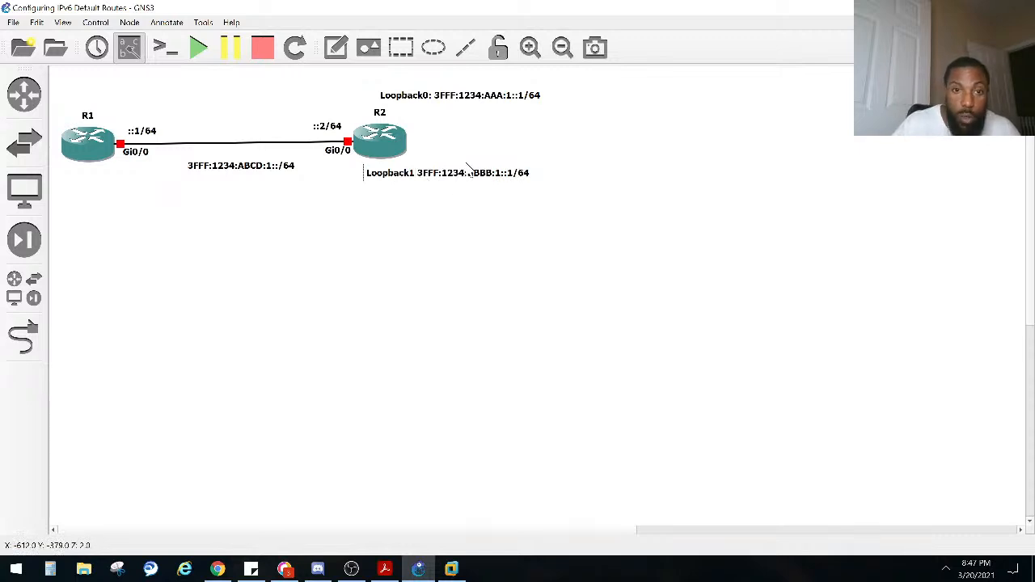
pyautogui.write(':')
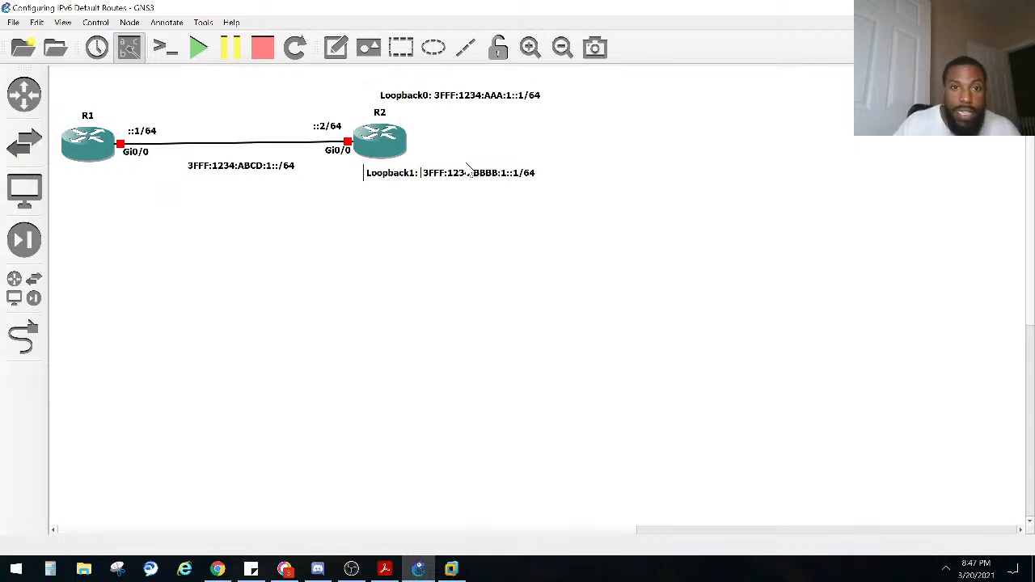
pyautogui.click(312, 246)
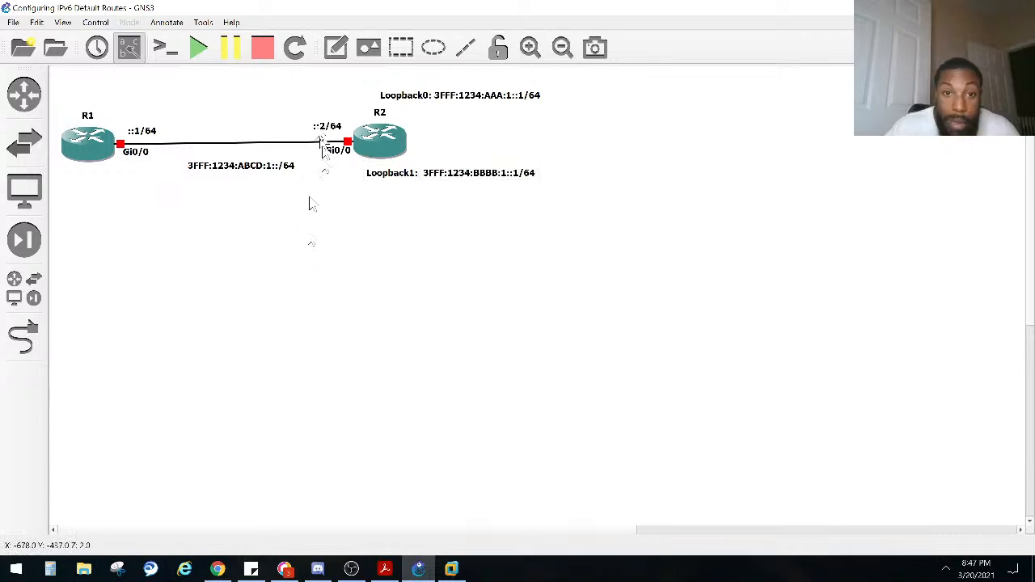
# Step: Move the Loopback0 note closer over R2 and correct its address to 3FFF:1234:AAAA:1::1/64
pyautogui.moveTo(435, 101); pyautogui.dragTo(414, 98)
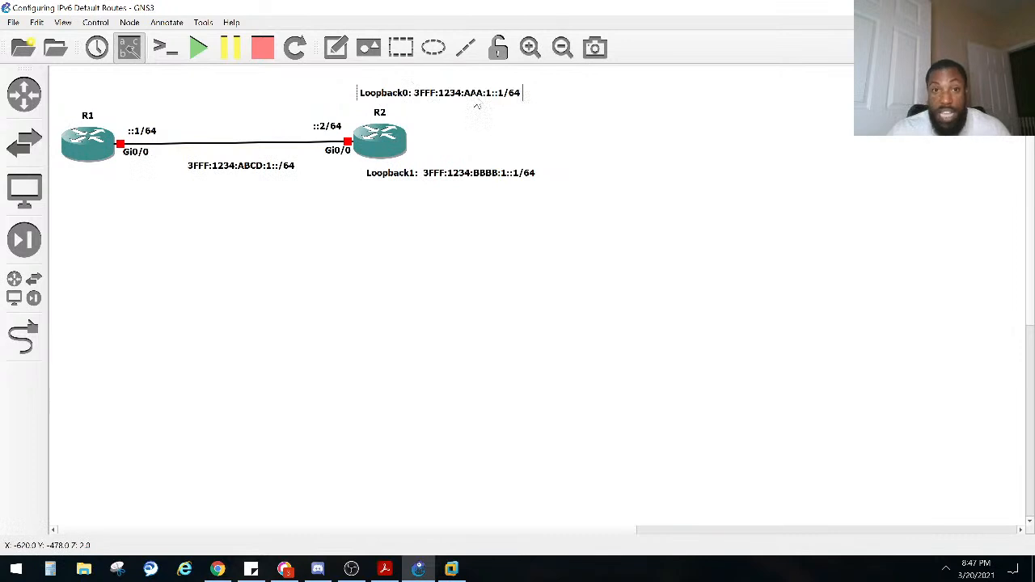
pyautogui.click(462, 104)
pyautogui.write('A')
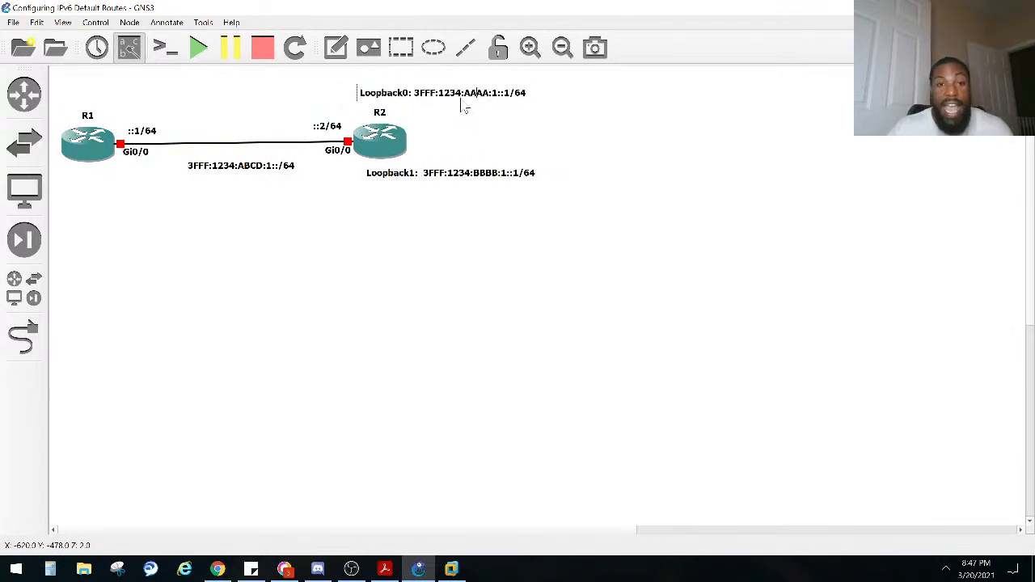
pyautogui.click(477, 104)
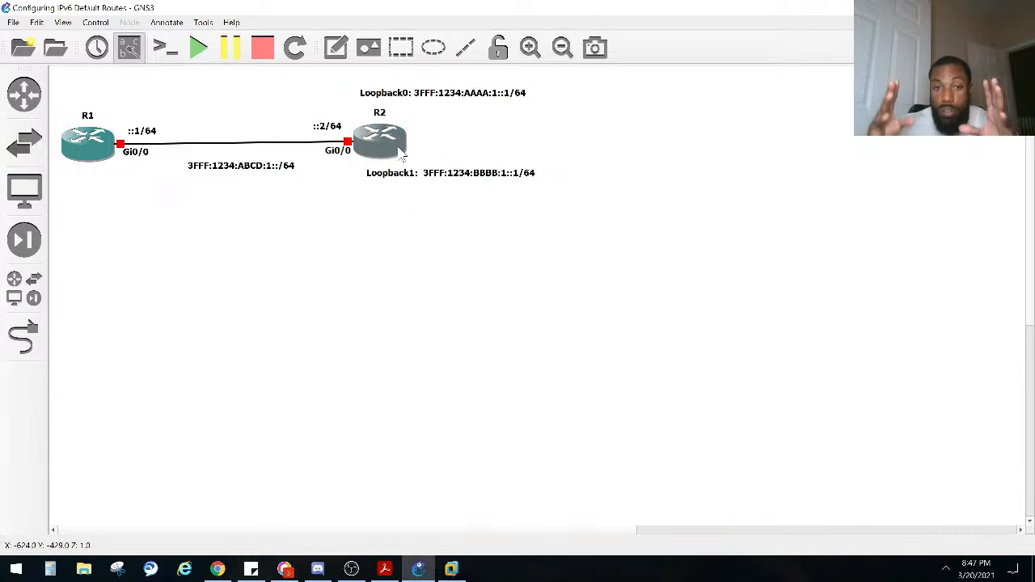
# Step: Start all devices in the topology and confirm
pyautogui.moveTo(396, 149)
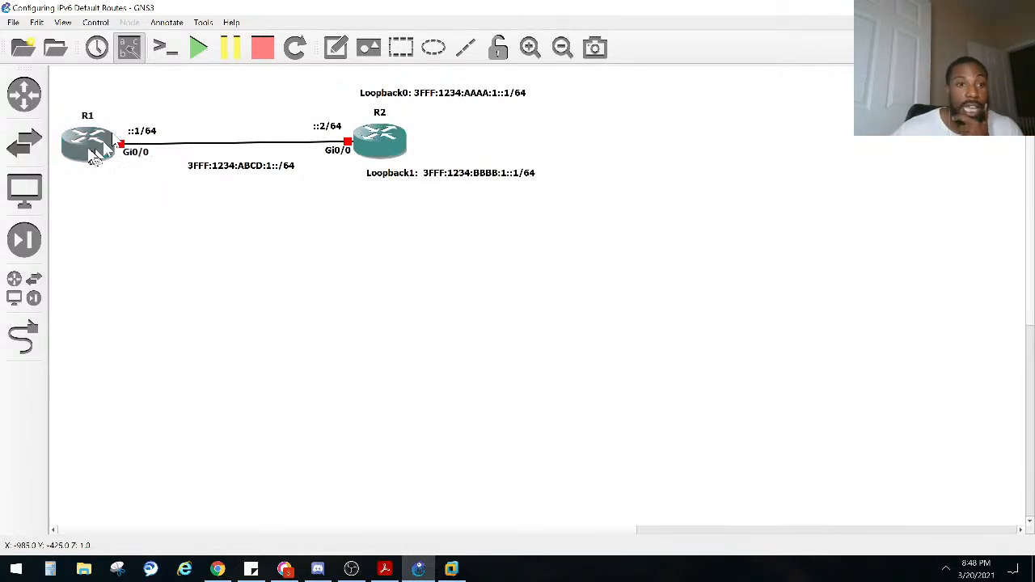
pyautogui.click(199, 50)
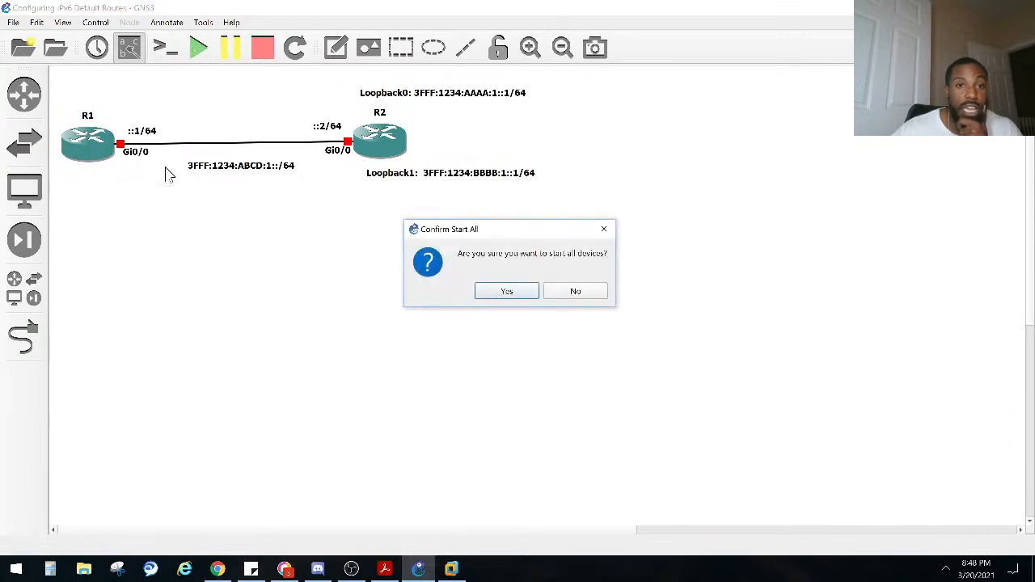
pyautogui.click(479, 292)
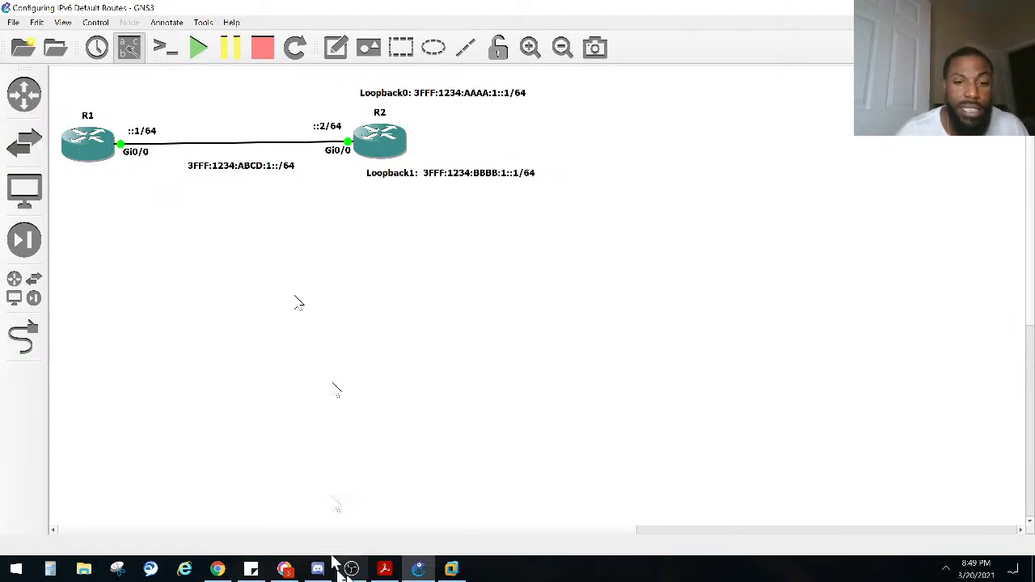
# Step: Open the consoles of R1 and R2, place the console window below the topology, and check both routers' boot output
pyautogui.rightClick(65, 162)
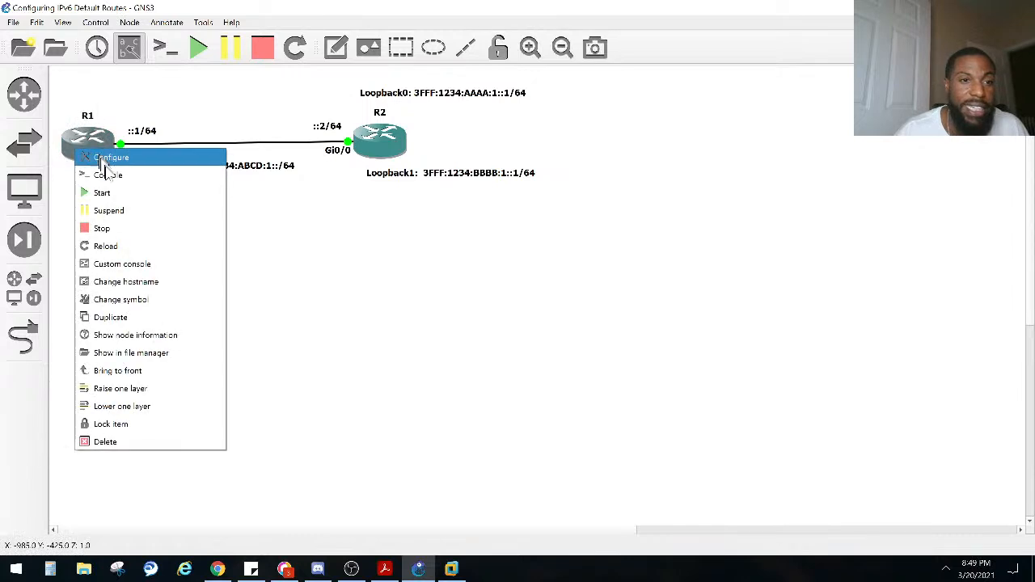
pyautogui.click(113, 177)
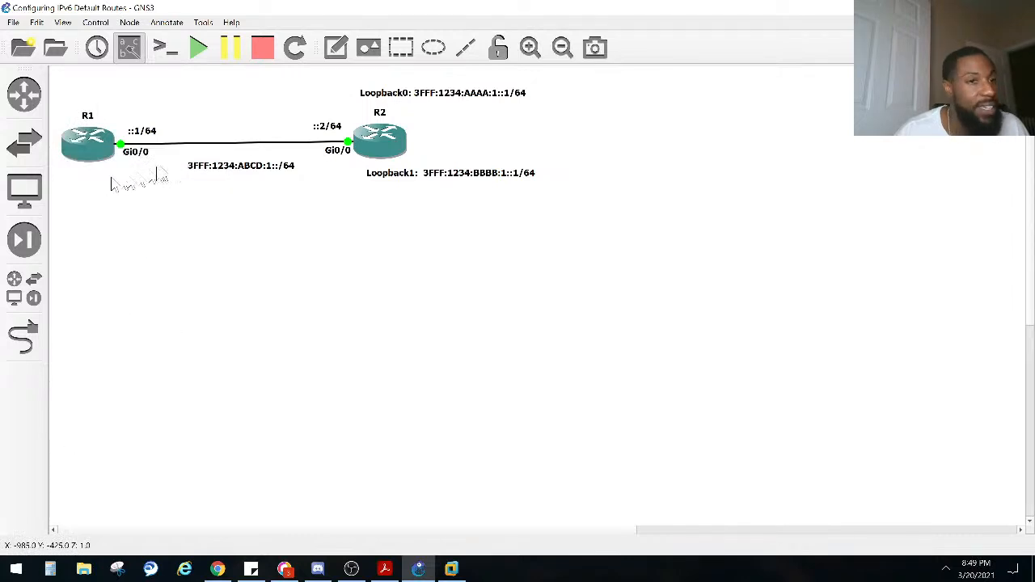
pyautogui.rightClick(386, 139)
pyautogui.click(422, 165)
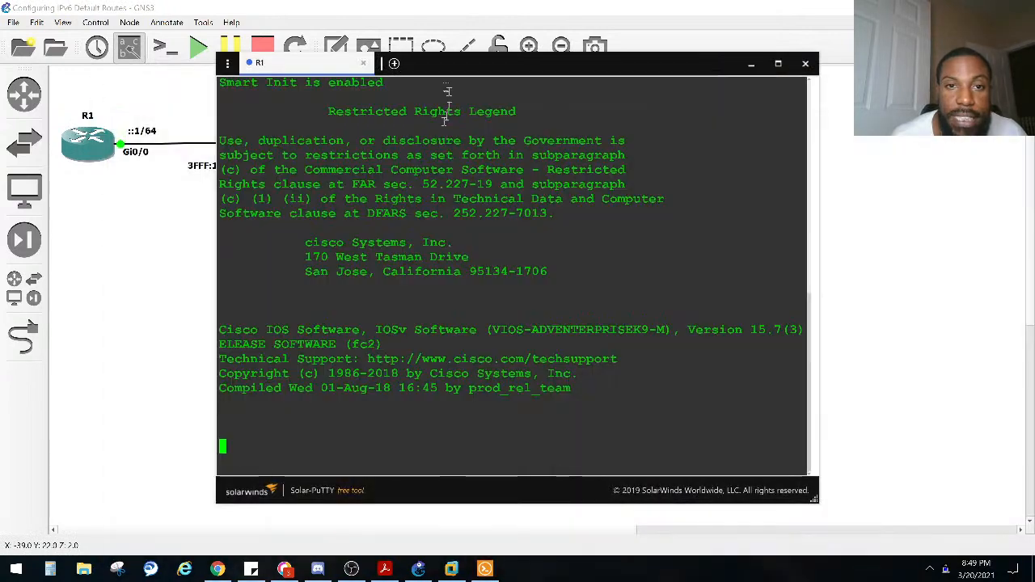
pyautogui.moveTo(575, 52); pyautogui.dragTo(463, 211)
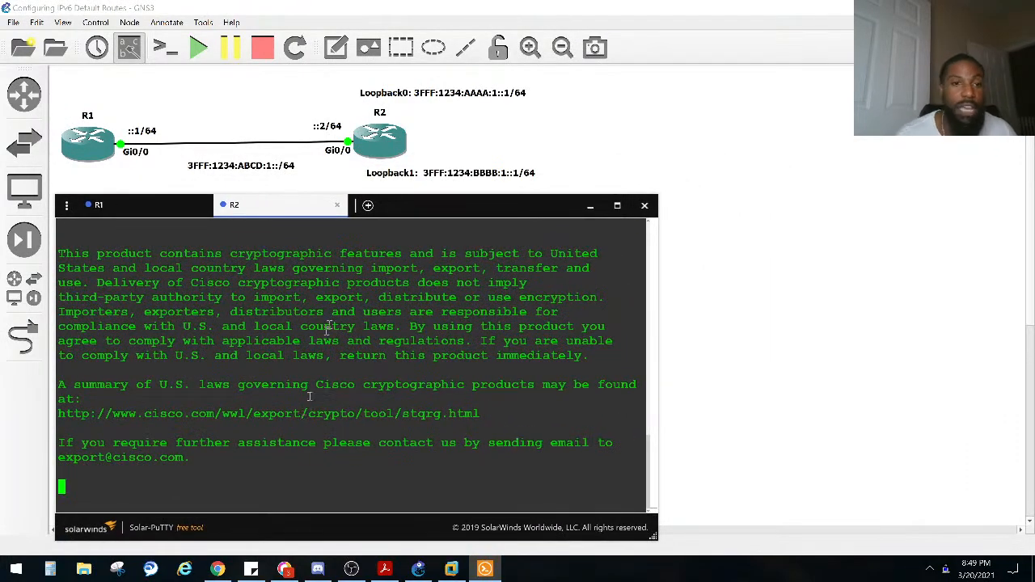
pyautogui.click(153, 206)
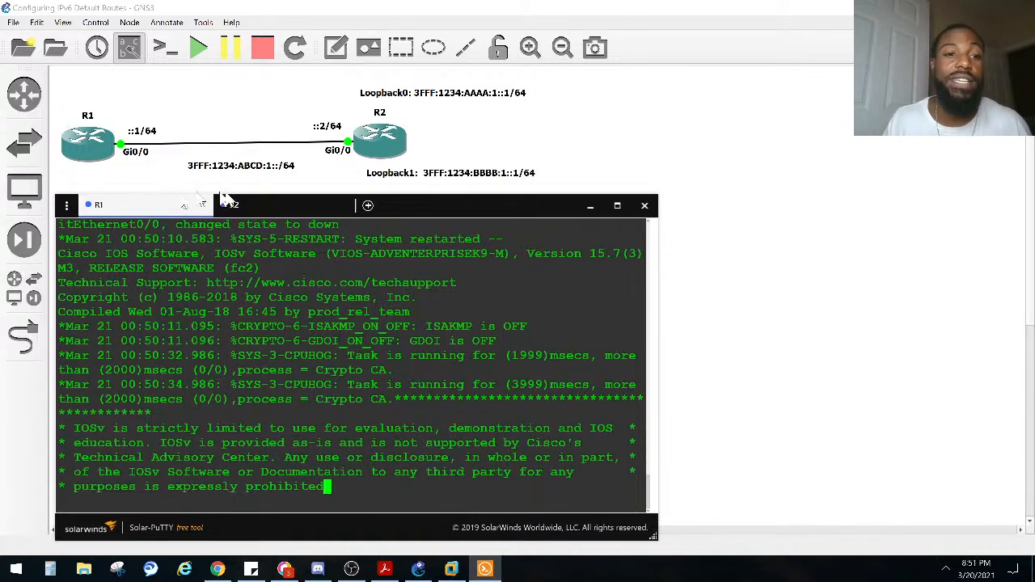
pyautogui.click(267, 212)
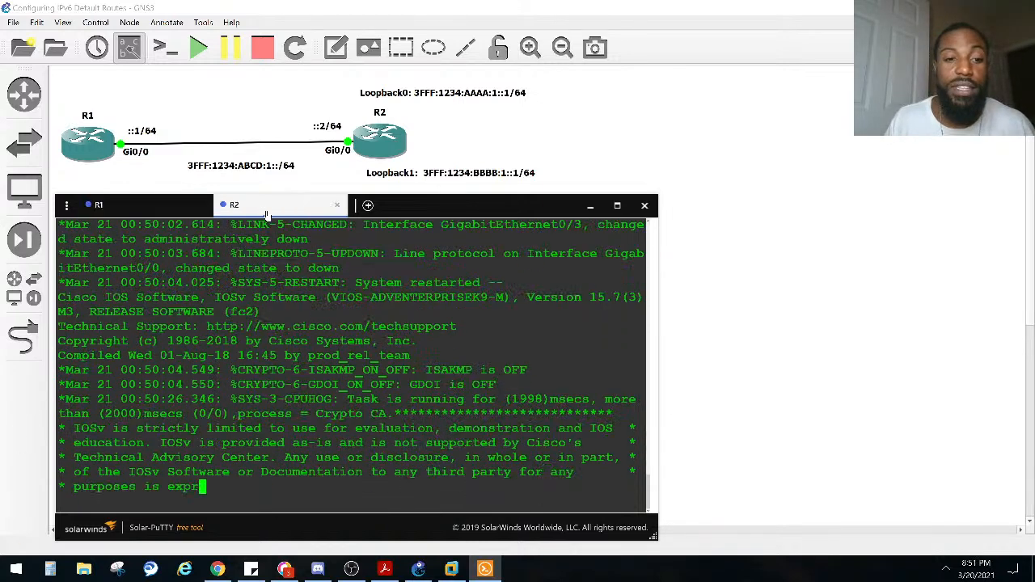
# Step: On R1's console, enter global configuration mode with configure terminal
pyautogui.click(142, 214)
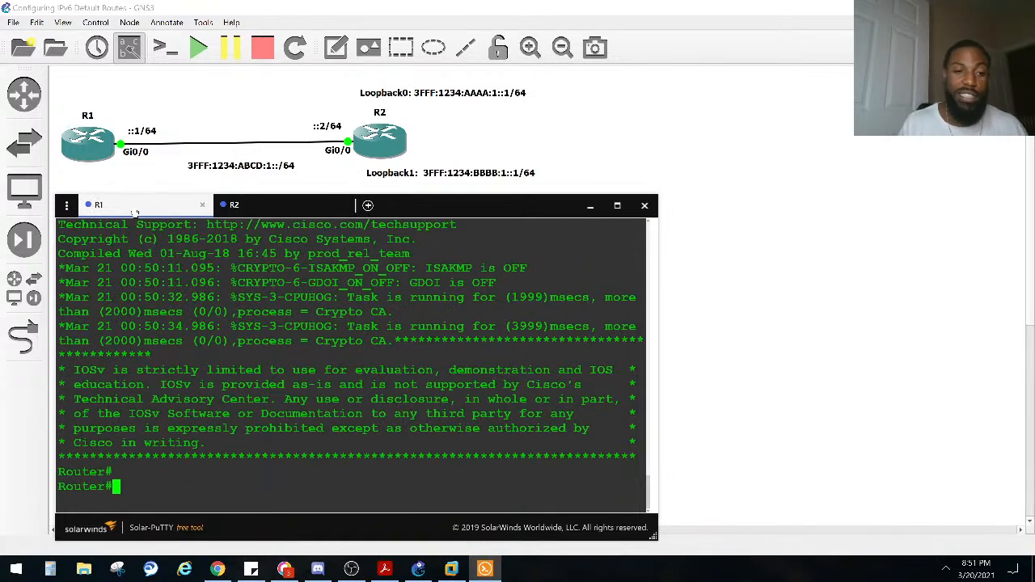
pyautogui.press('Return')
pyautogui.press('Return')
pyautogui.press('Return')
pyautogui.write('CONF')
pyautogui.press('Tab')
pyautogui.write('T')
pyautogui.press('Tab')
pyautogui.press('Return')
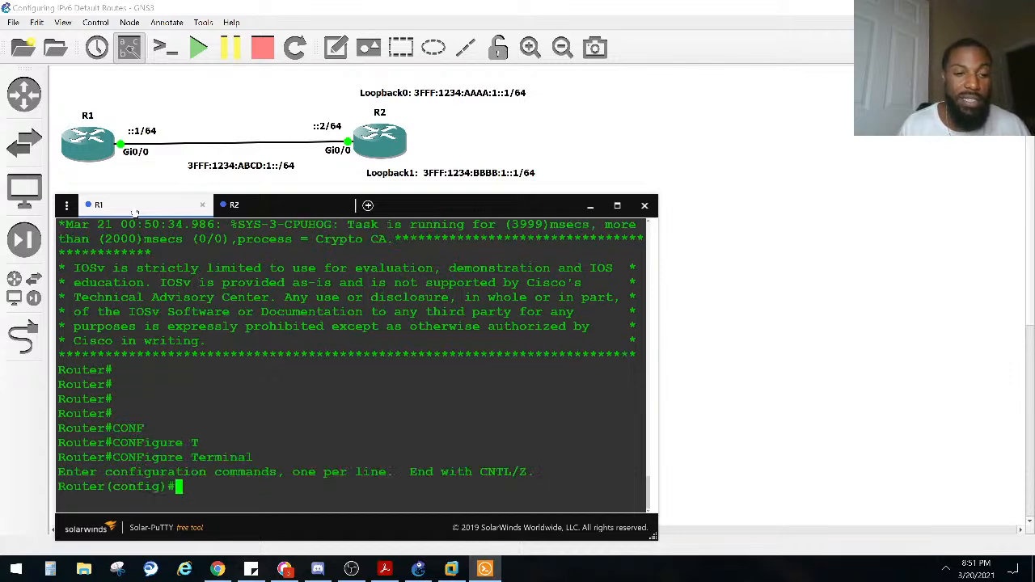
# Step: Set the router's hostname to R1
pyautogui.write('HOS')
pyautogui.press('Tab')
pyautogui.write('R1')
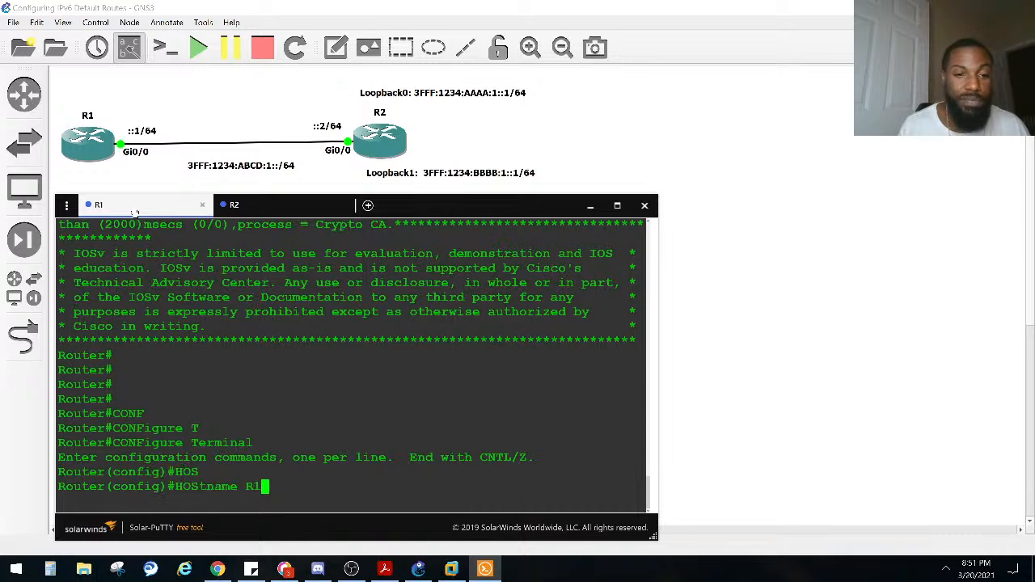
pyautogui.press('Return')
# Step: On R2's console, enter global configuration mode with configure terminal
pyautogui.click(245, 211)
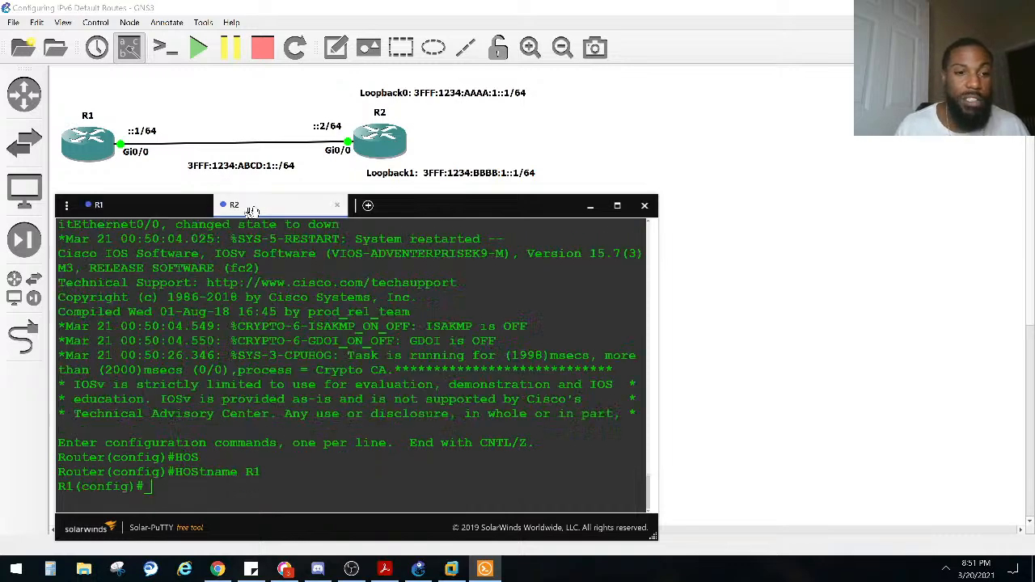
pyautogui.write('CONF')
pyautogui.press('Tab')
pyautogui.write('T')
pyautogui.press('Tab')
pyautogui.press('Return')
# Step: Set the second router's hostname to R2 and return to privileged EXEC mode
pyautogui.write('HOS')
pyautogui.press('Tab')
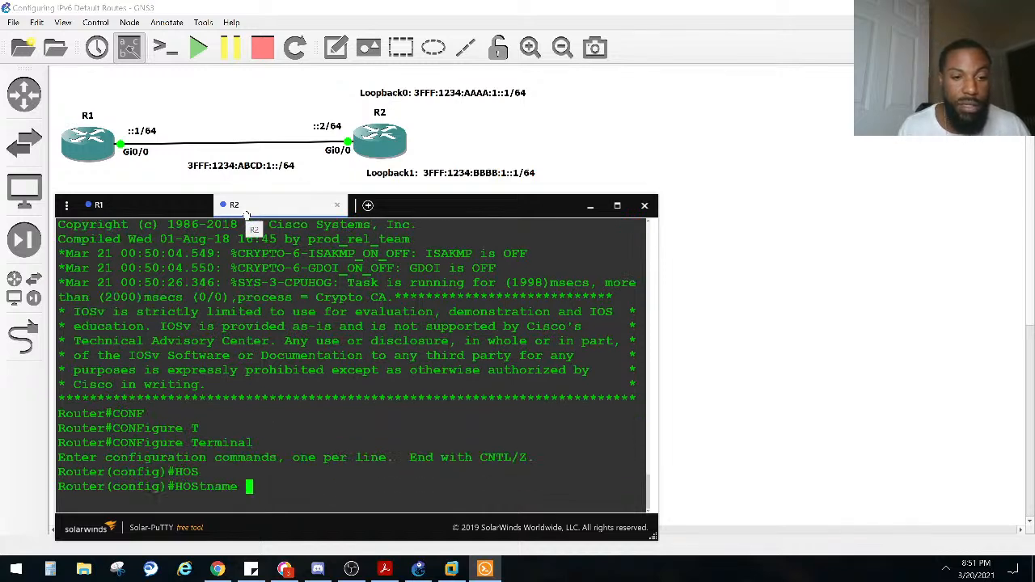
pyautogui.write('R1')
pyautogui.press('BackSpace')
pyautogui.write('2')
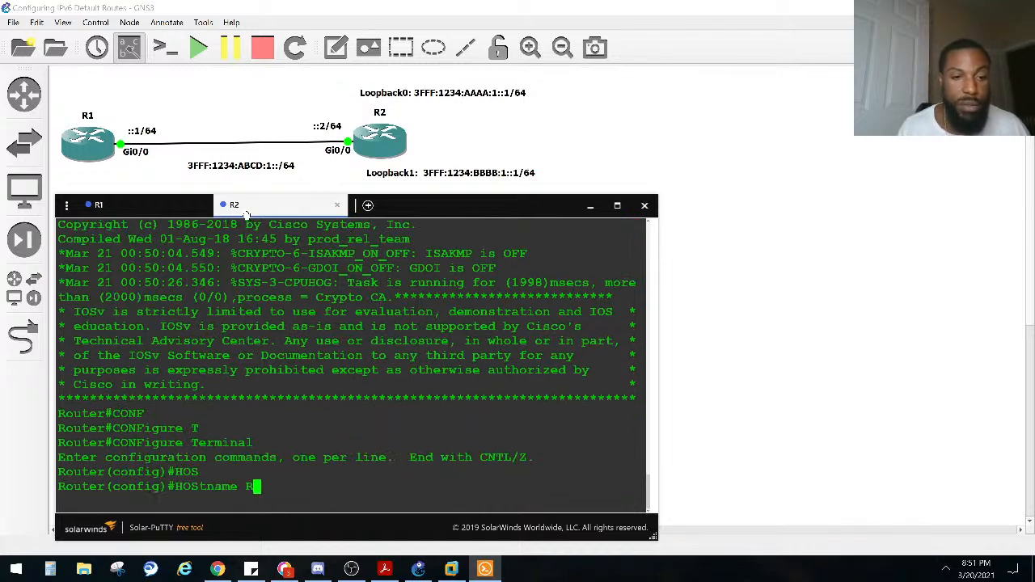
pyautogui.press('Return')
pyautogui.hotkey('ctrl', 'z')
pyautogui.press('Return')
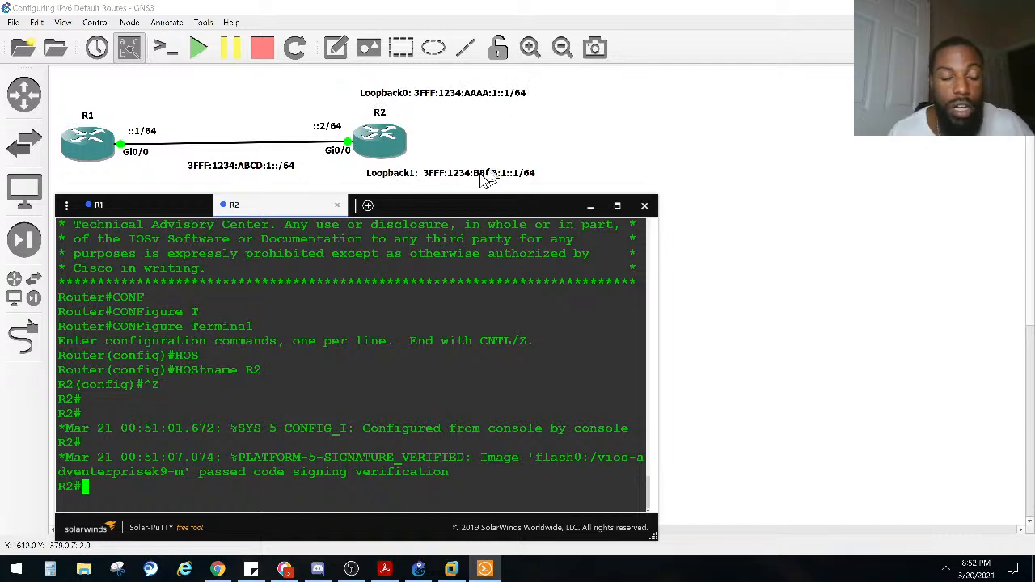
# Step: On R1's console, enter interface configuration mode for GigabitEthernet 0/0
pyautogui.click(131, 205)
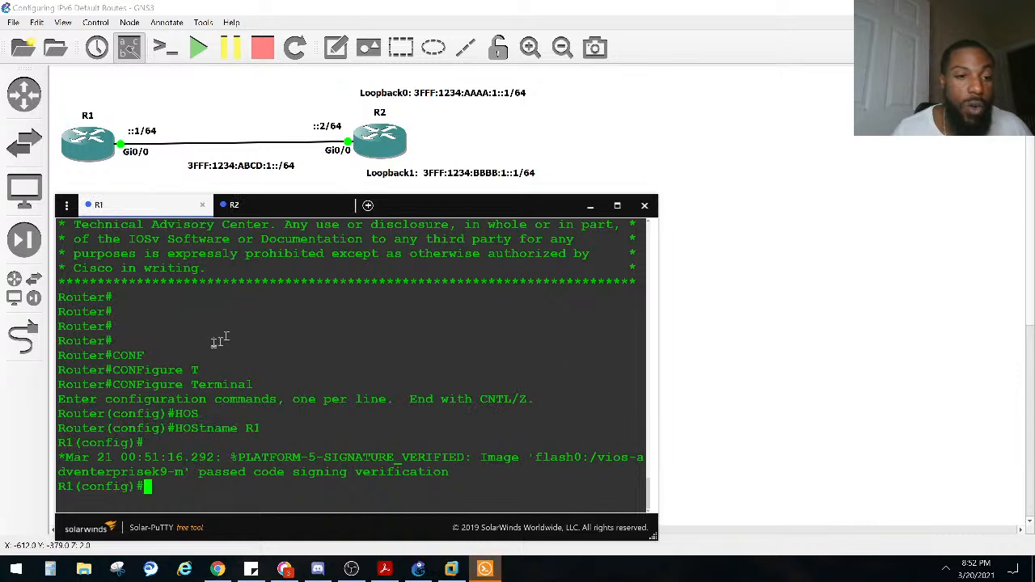
pyautogui.press('Return')
pyautogui.press('Return')
pyautogui.press('Return')
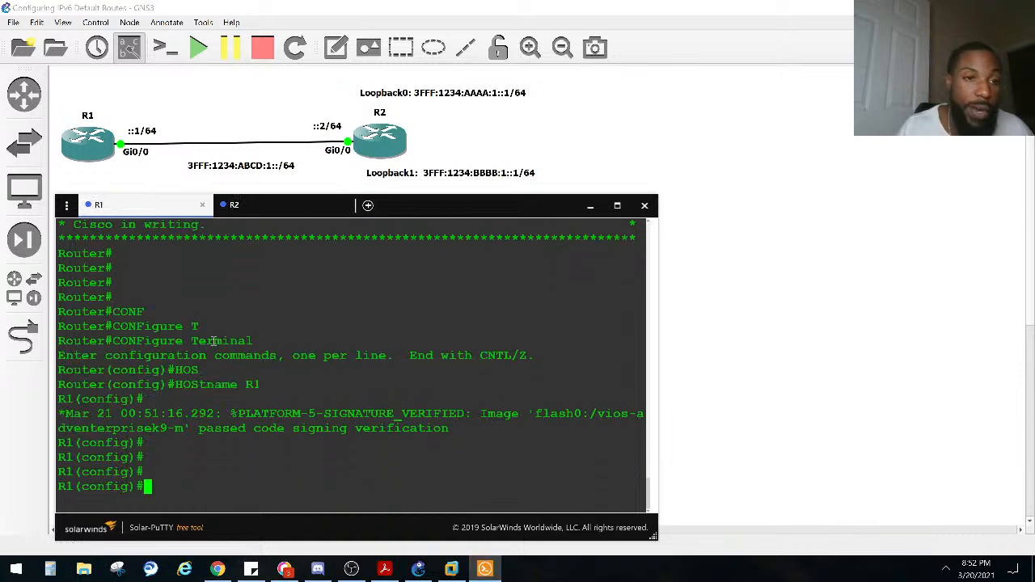
pyautogui.write('IN')
pyautogui.press('Tab')
pyautogui.write('GI')
pyautogui.press('Tab')
pyautogui.write('0/0')
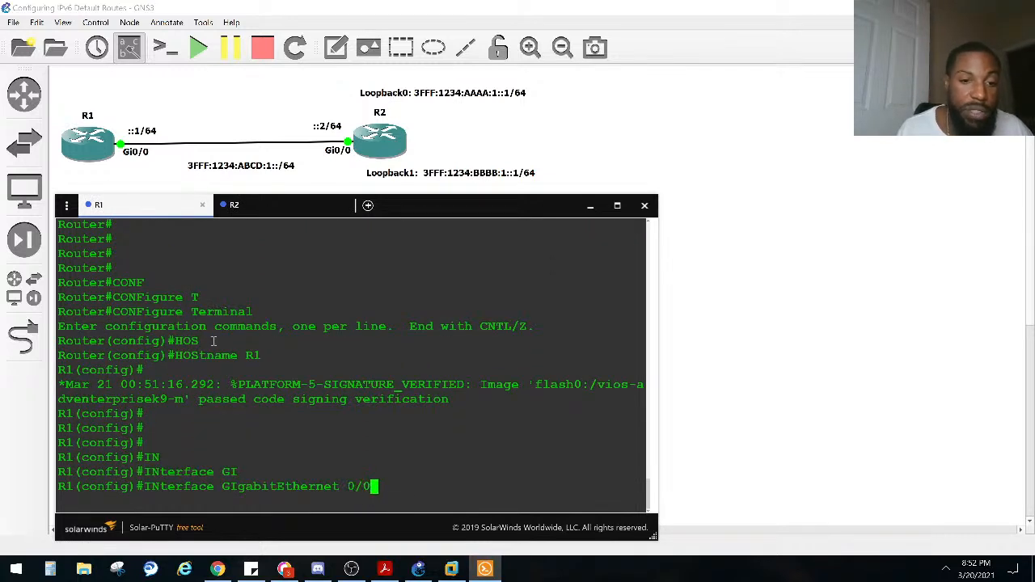
pyautogui.press('Return')
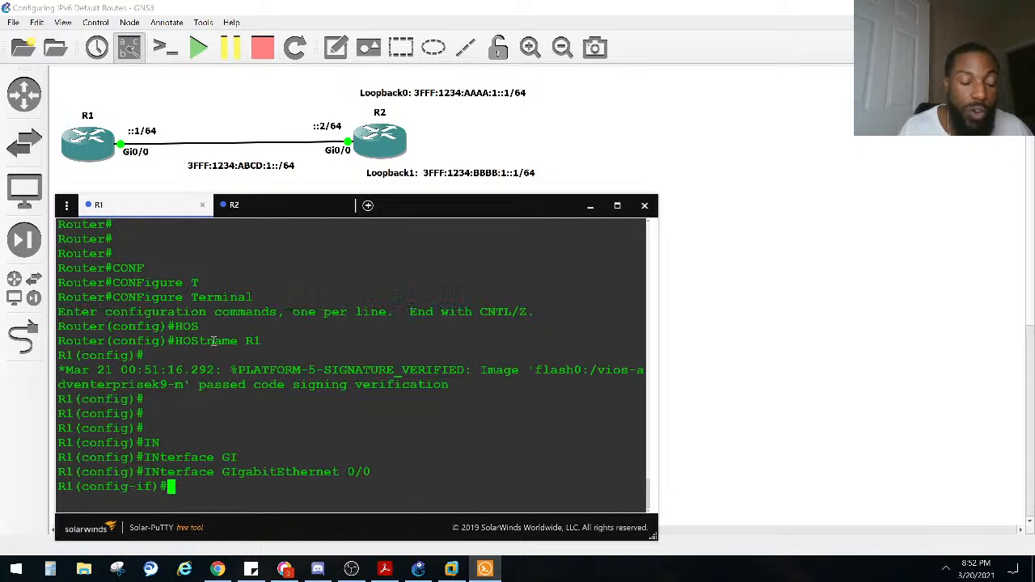
# Step: Try to show R1's IPv6 interface status from interface configuration mode with DO SHO IPV6 BRIEF
pyautogui.write('DO SHO IP RO')
pyautogui.press('BackSpace')
pyautogui.press('BackSpace')
pyautogui.press('BackSpace')
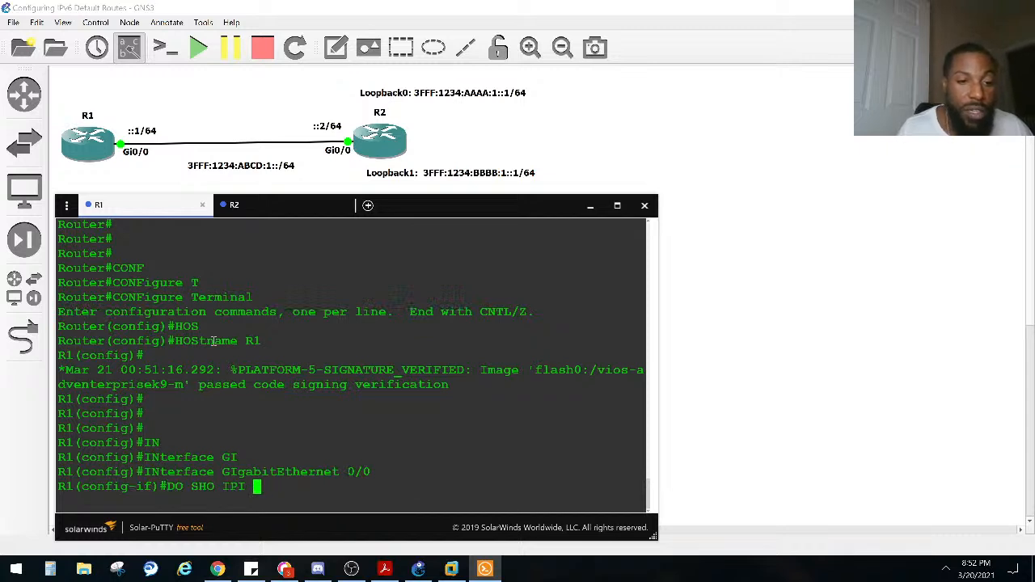
pyautogui.write('INTER')
pyautogui.press('BackSpace')
pyautogui.press('BackSpace')
pyautogui.press('BackSpace')
pyautogui.press('BackSpace')
pyautogui.press('BackSpace')
pyautogui.press('BackSpace')
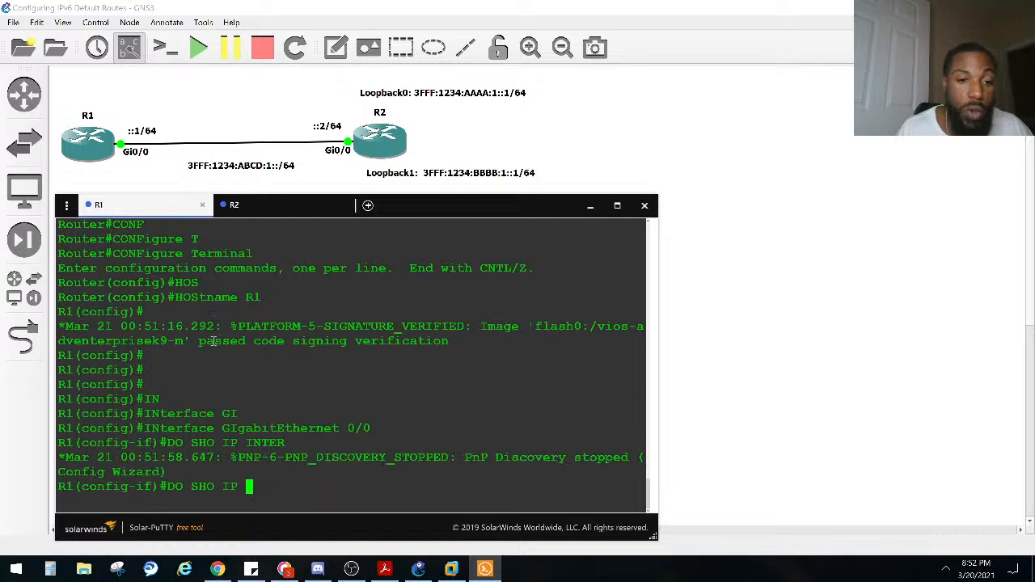
pyautogui.write('V6 BRIEF')
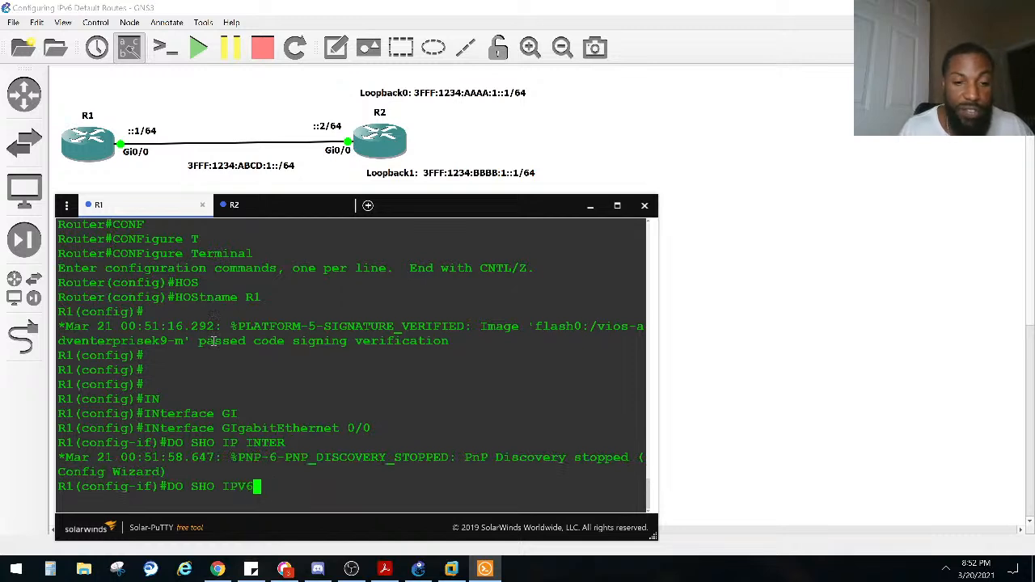
pyautogui.press('Return')
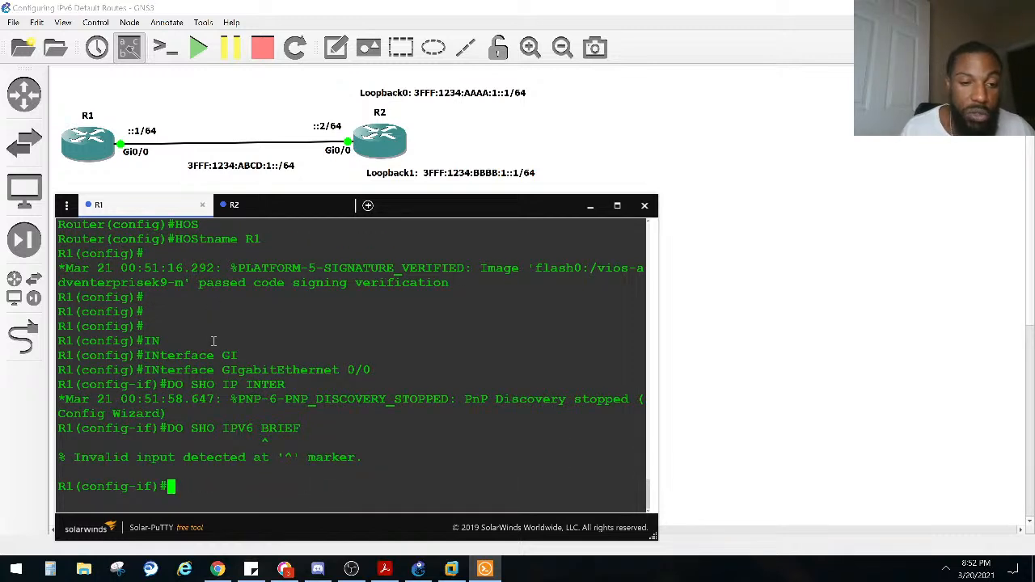
# Step: Correct the command to DO SHO IPV6 INTER BRIEF, run it on R1, and examine the GigabitEthernet0/0 entry
pyautogui.press('Up')
pyautogui.press('Left')
pyautogui.press('Left')
pyautogui.press('Left')
pyautogui.press('Left')
pyautogui.press('Left')
pyautogui.write('INTER')
pyautogui.press('Return')
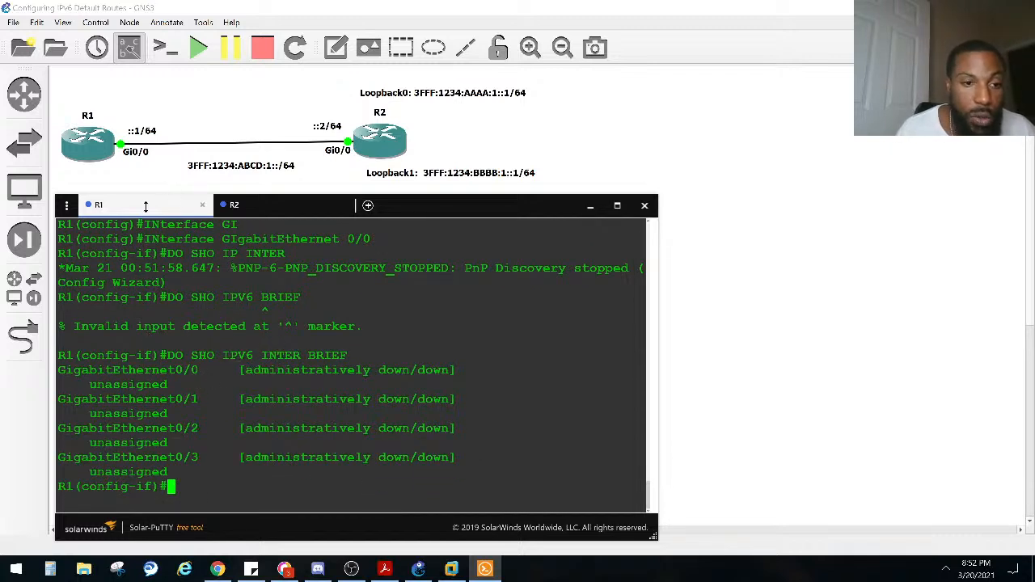
pyautogui.moveTo(263, 394); pyautogui.dragTo(35, 368)
pyautogui.click(317, 410)
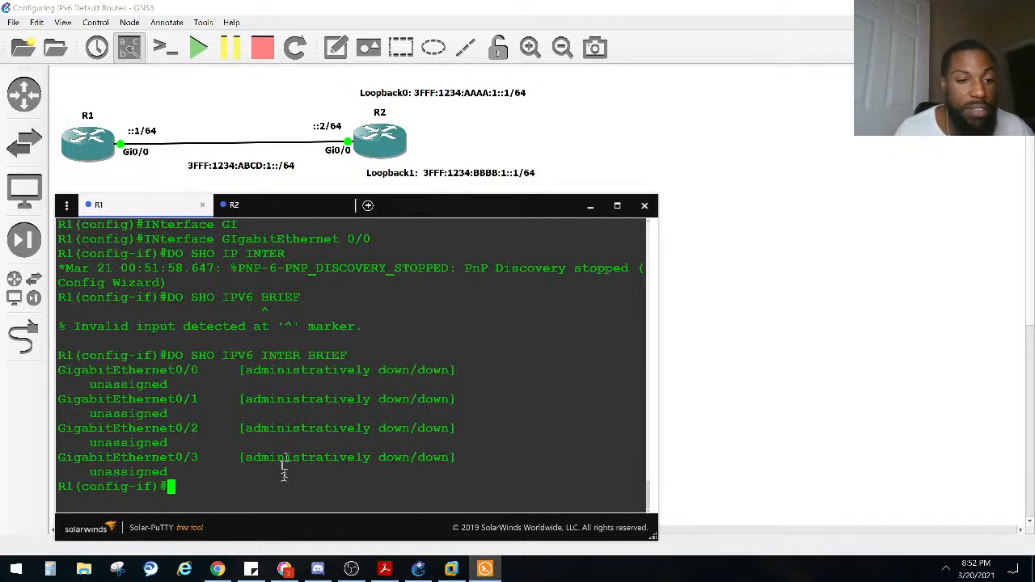
# Step: Enable R1's GigabitEthernet 0/0 interface with NO SHUT
pyautogui.write('NO SHUT')
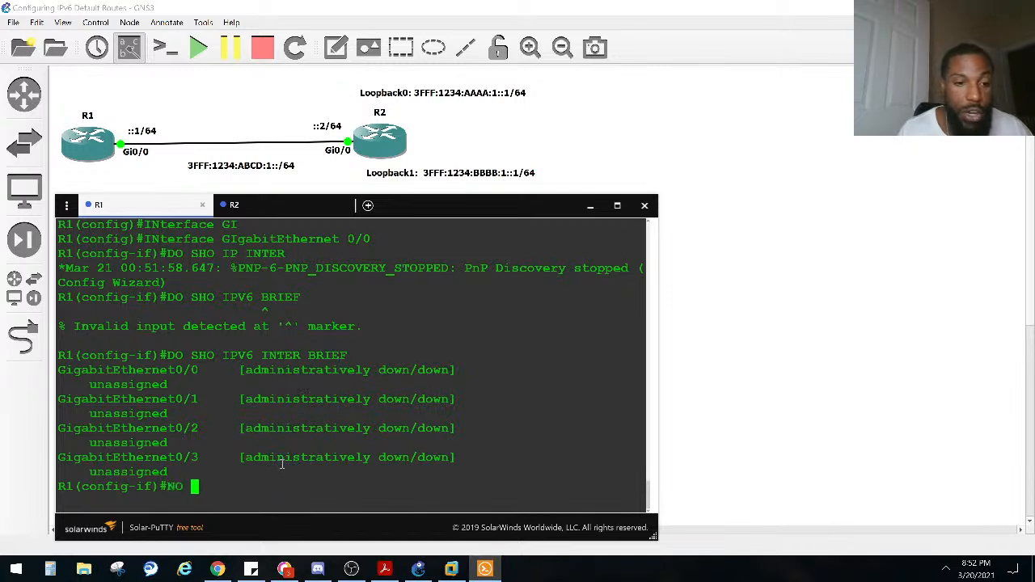
pyautogui.press('Return')
# Step: Assign the IPv6 address 3fff:1234:abcd:1::2/64 to R1's GigabitEthernet 0/0 interface
pyautogui.write('ip')
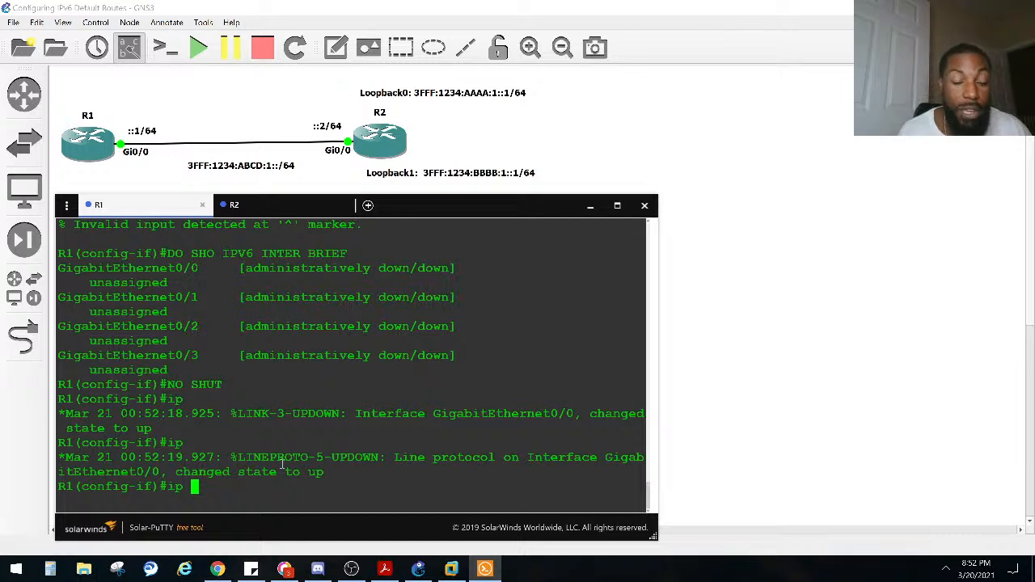
pyautogui.write('v')
pyautogui.press('Tab')
pyautogui.write('add')
pyautogui.press('Tab')
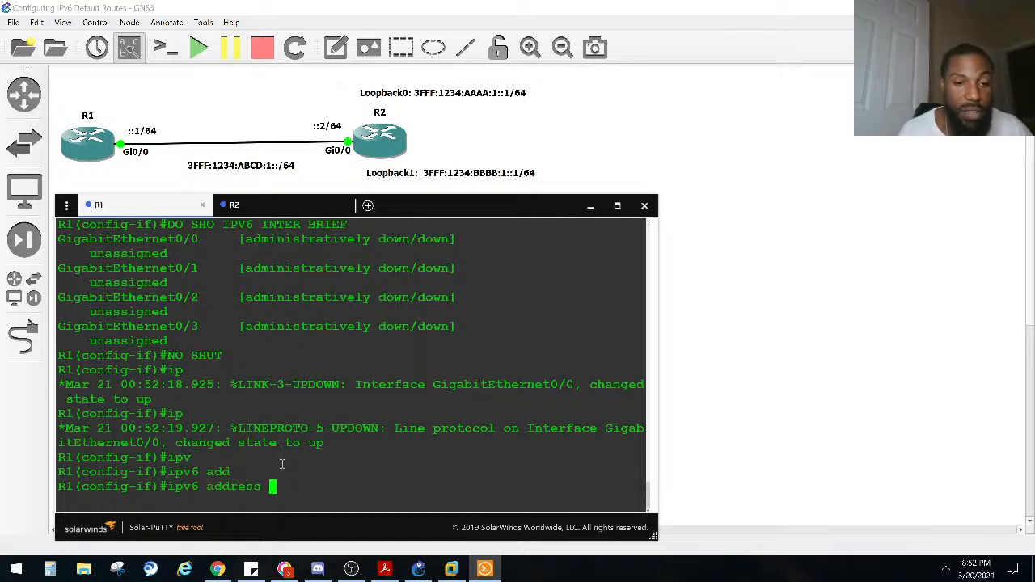
pyautogui.write('3fff')
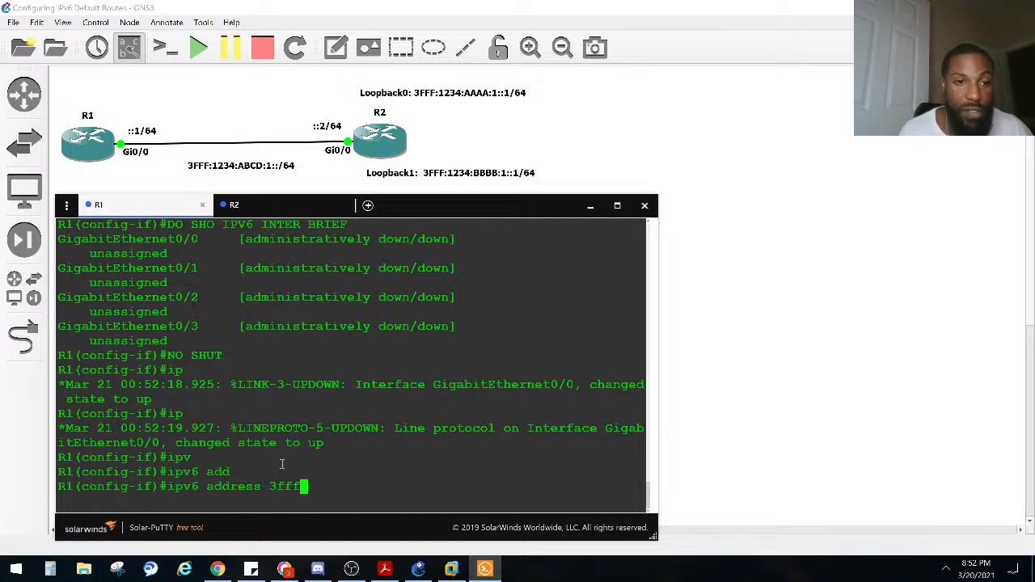
pyautogui.write(':1234')
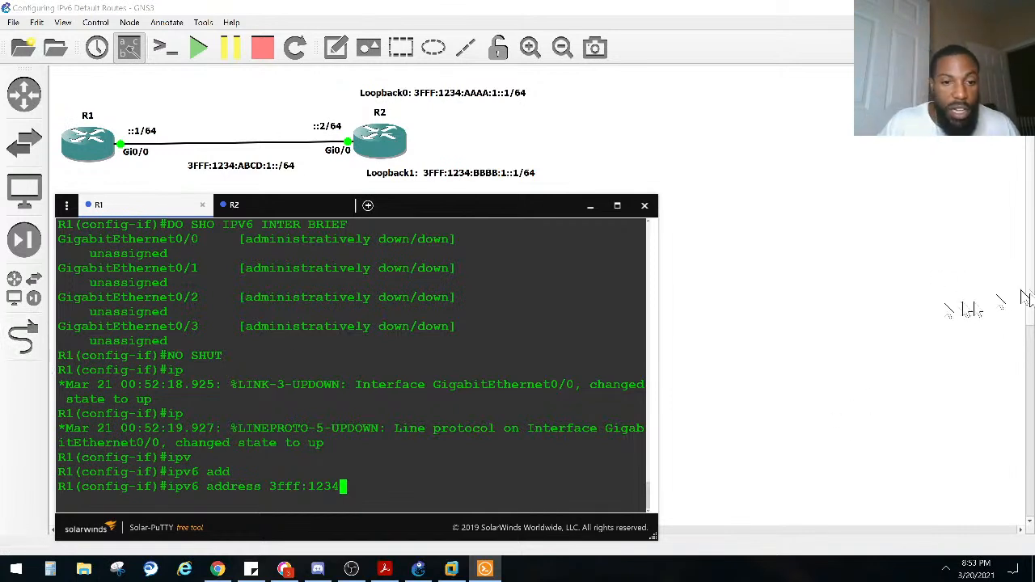
pyautogui.write(':')
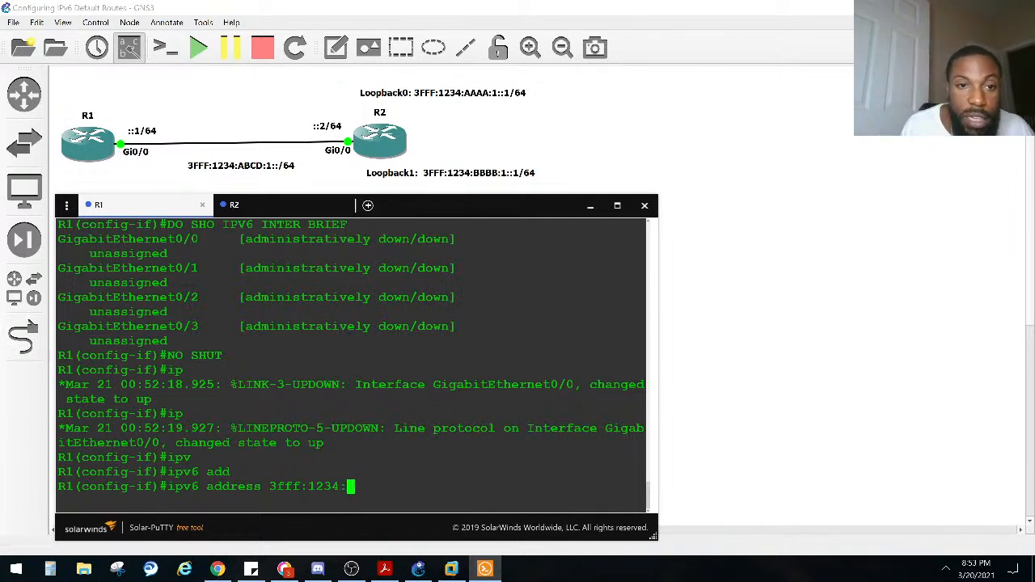
pyautogui.write('abc')
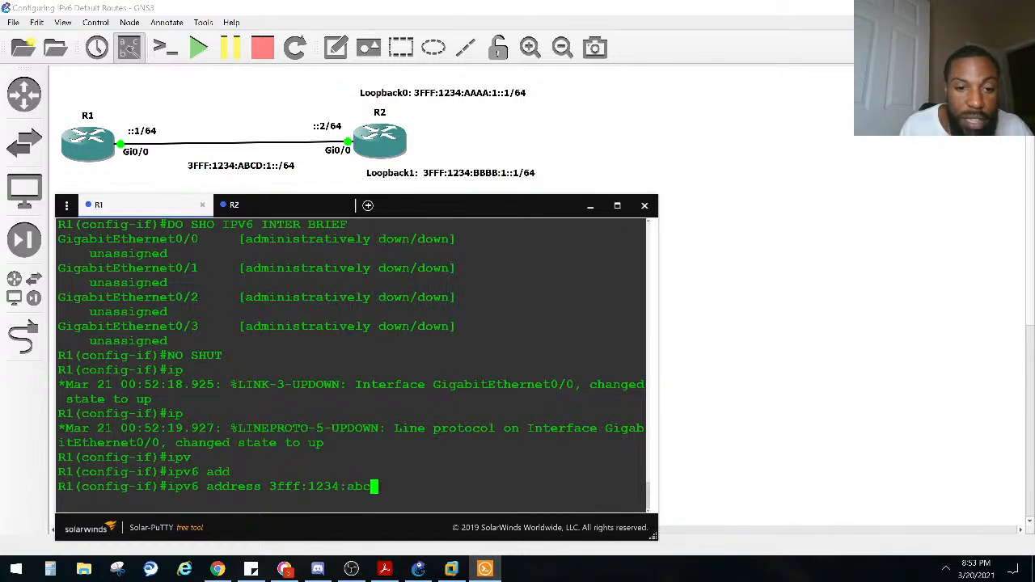
pyautogui.write('d:1::')
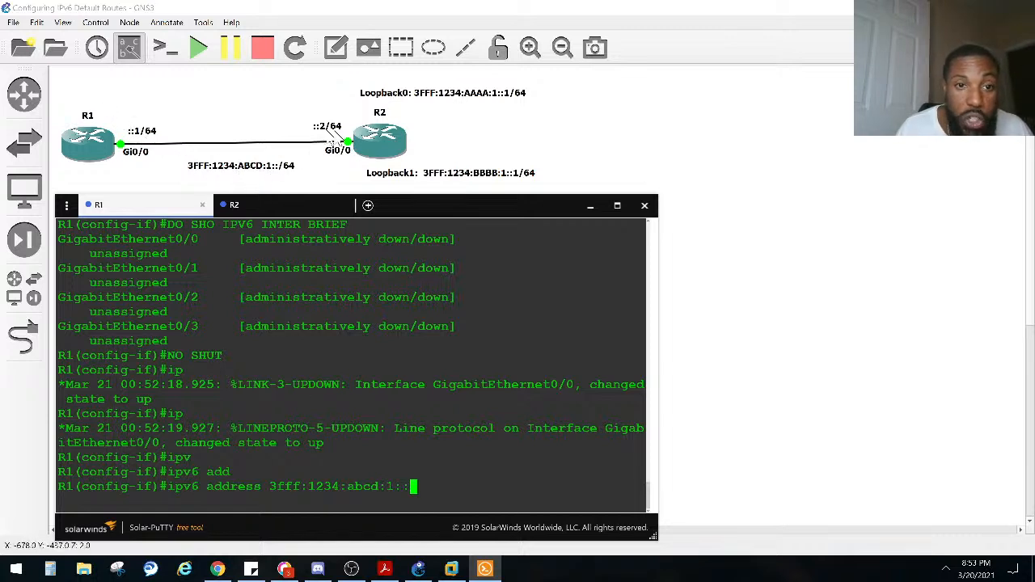
pyautogui.write('2/64')
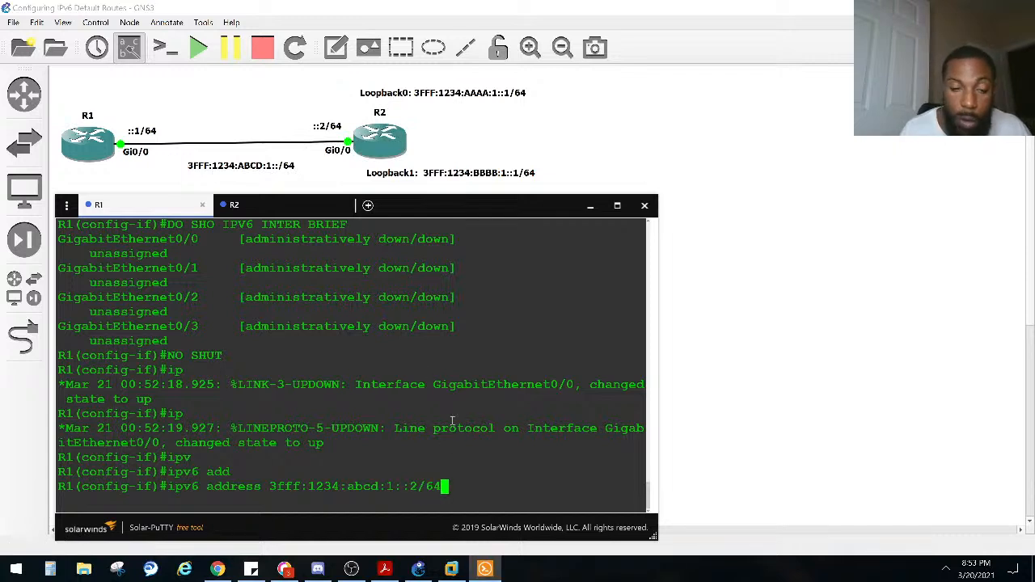
pyautogui.press('Return')
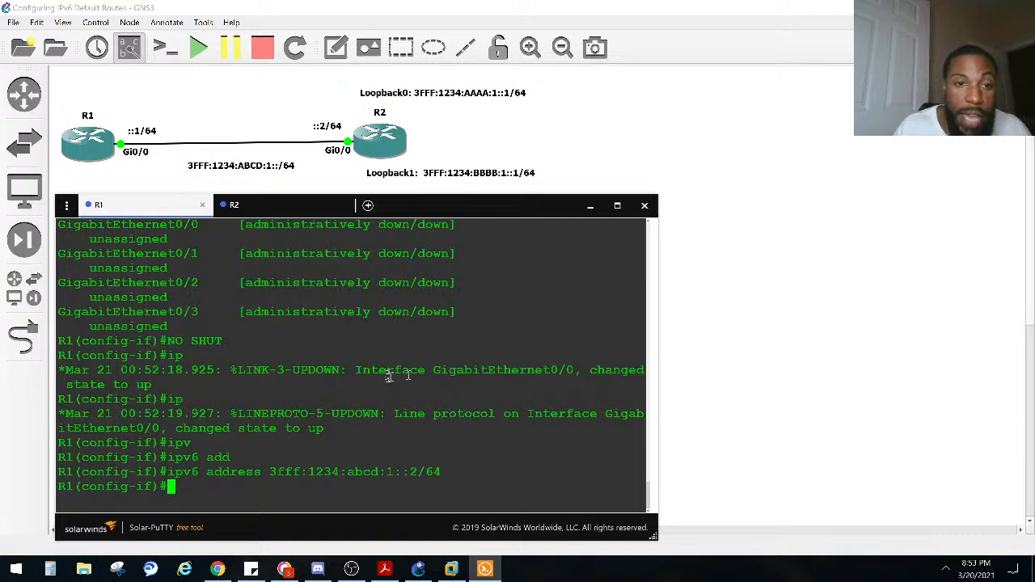
# Step: Review the earlier GigabitEthernet0/0 entry and run DO SHO IPV6 INTER BRIEF again on R1
pyautogui.scroll(3, 386, 374)
pyautogui.moveTo(179, 371); pyautogui.dragTo(46, 357)
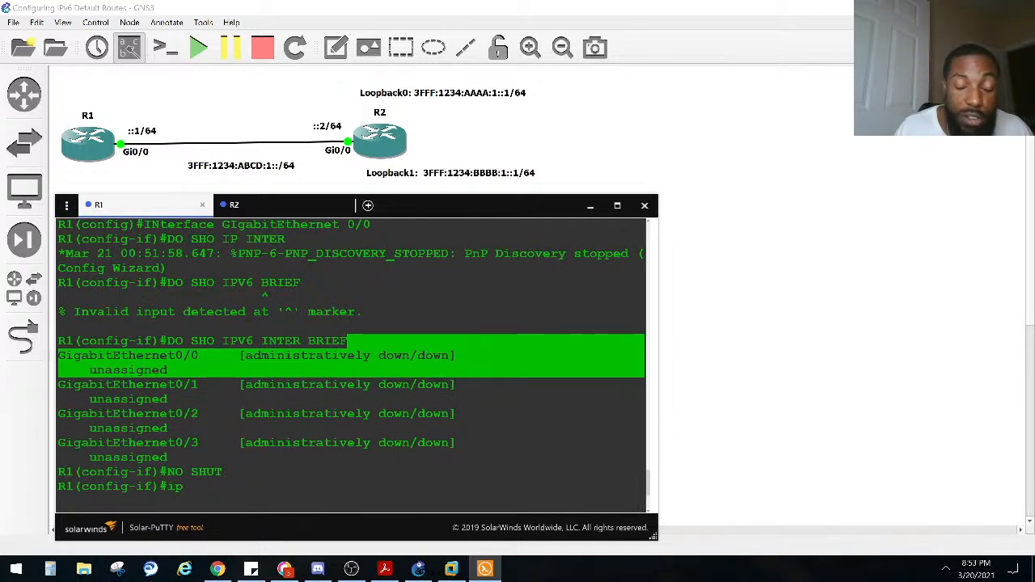
pyautogui.click(234, 382)
pyautogui.scroll(-3, 265, 460)
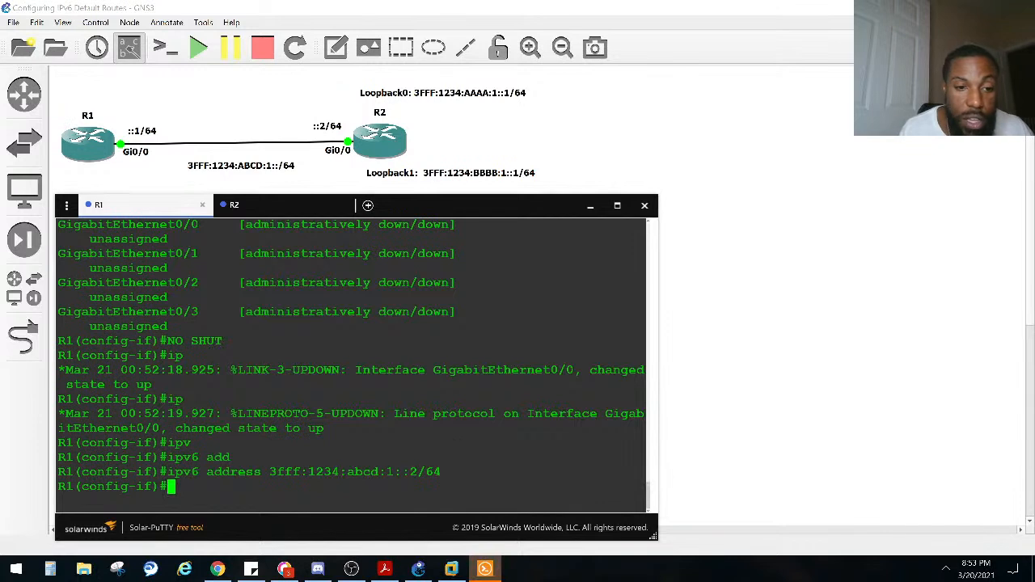
pyautogui.write('NO SHUT')
pyautogui.press('Up')
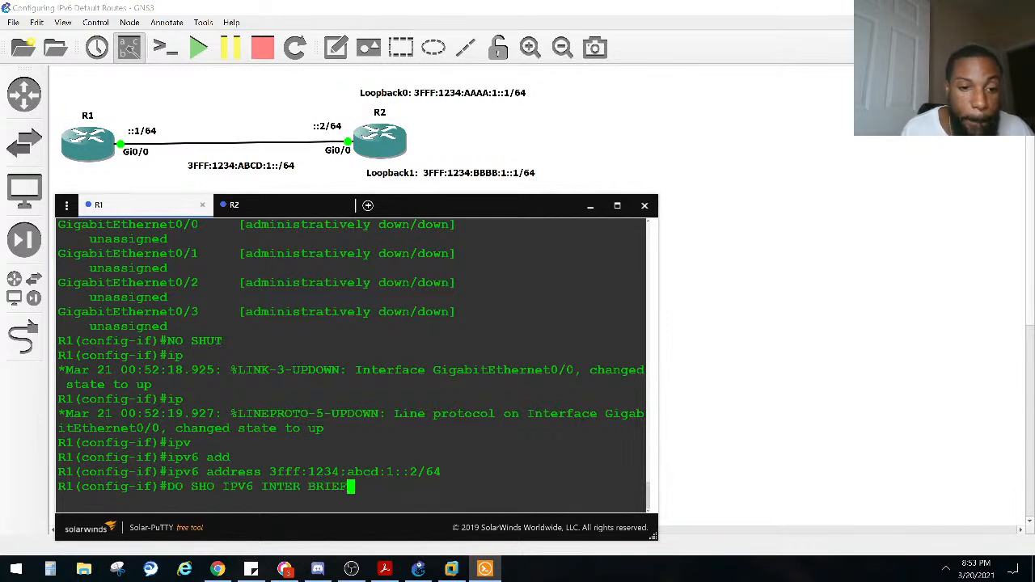
pyautogui.press('Return')
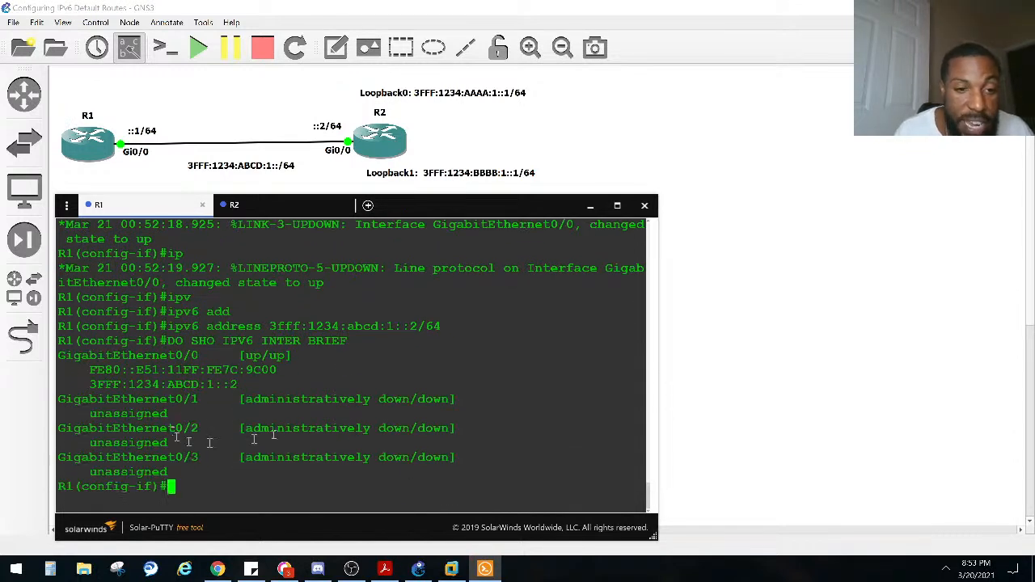
# Step: Examine the link-local and global IPv6 addresses listed under R1's GigabitEthernet0/0
pyautogui.moveTo(237, 385); pyautogui.dragTo(279, 370)
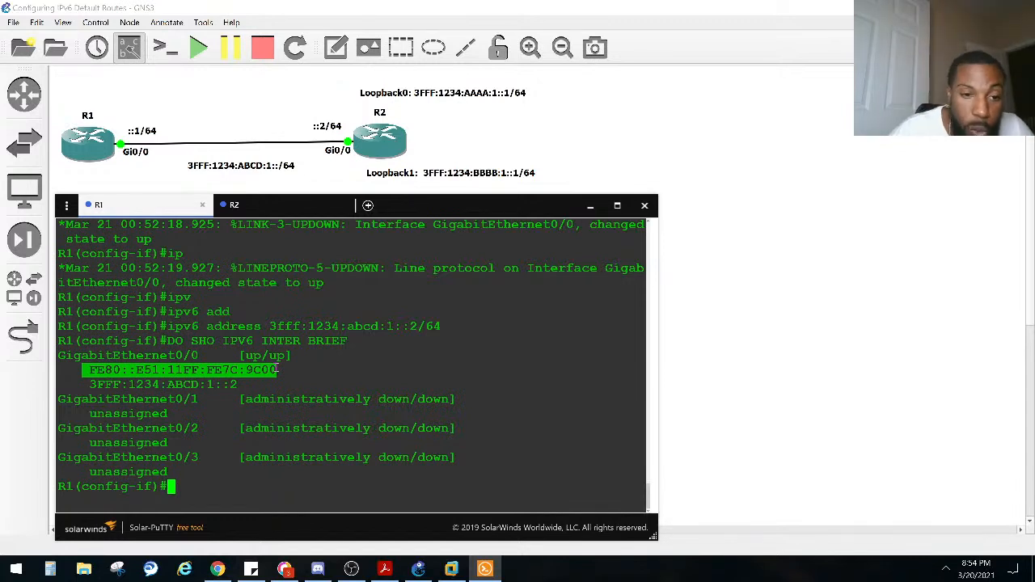
pyautogui.click(243, 373)
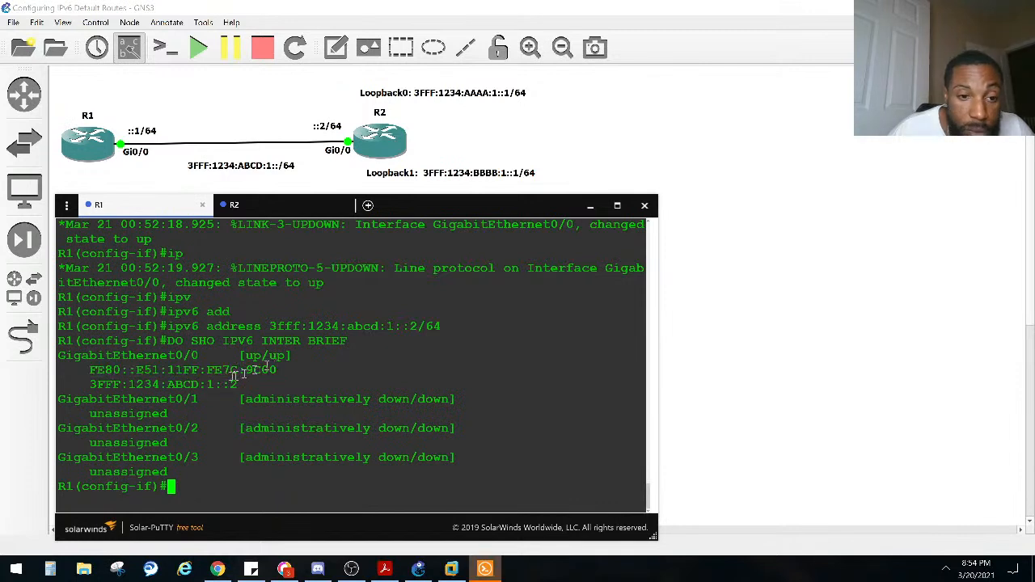
pyautogui.moveTo(238, 385); pyautogui.dragTo(89, 386)
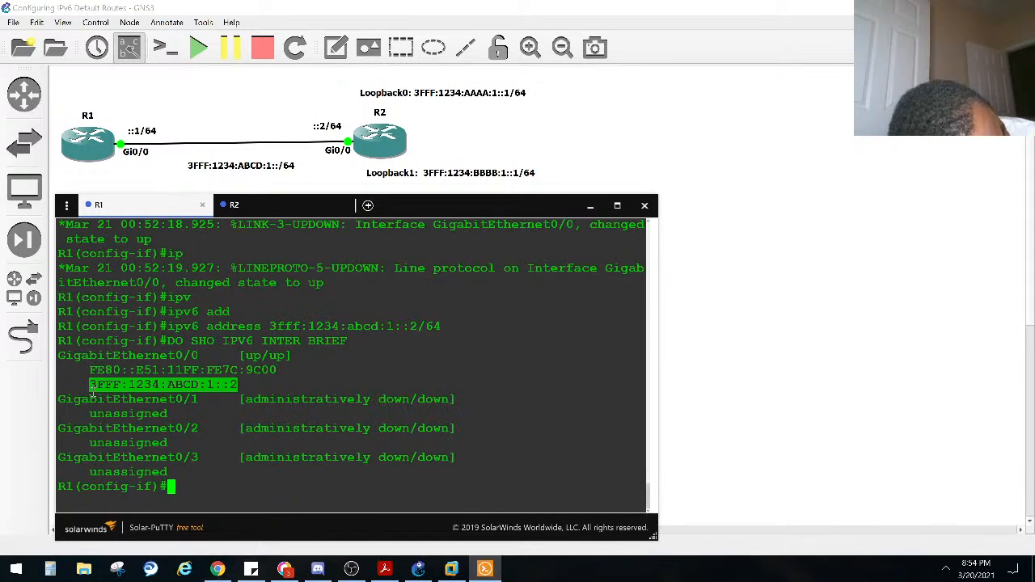
pyautogui.click(335, 313)
# Step: Leave interface configuration on R1, return to privileged EXEC mode, and begin a show command
pyautogui.press('Return')
pyautogui.press('Return')
pyautogui.press('Return')
pyautogui.press('Return')
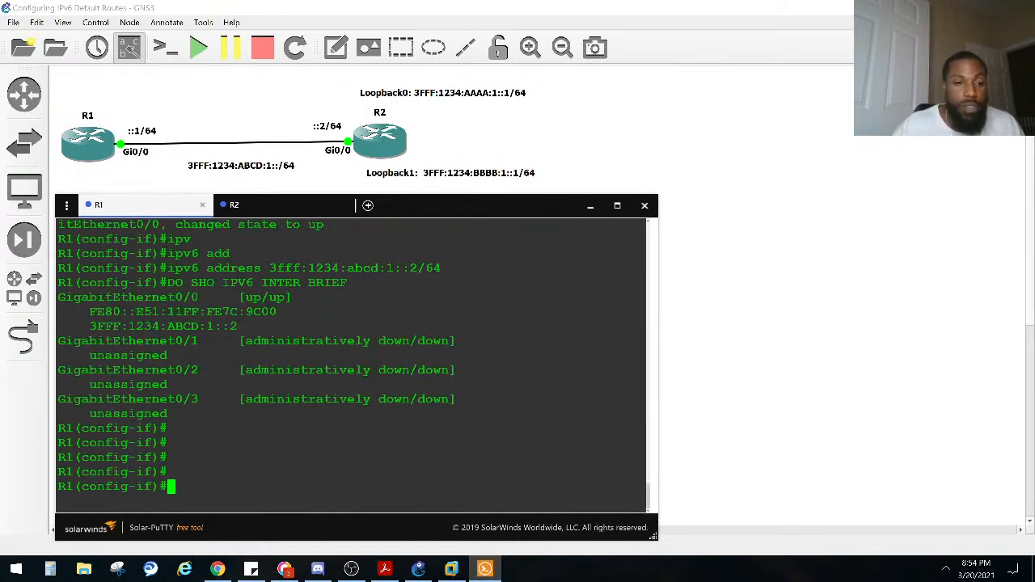
pyautogui.hotkey('ctrl', 'z')
pyautogui.press('Return')
pyautogui.press('Return')
pyautogui.press('Return')
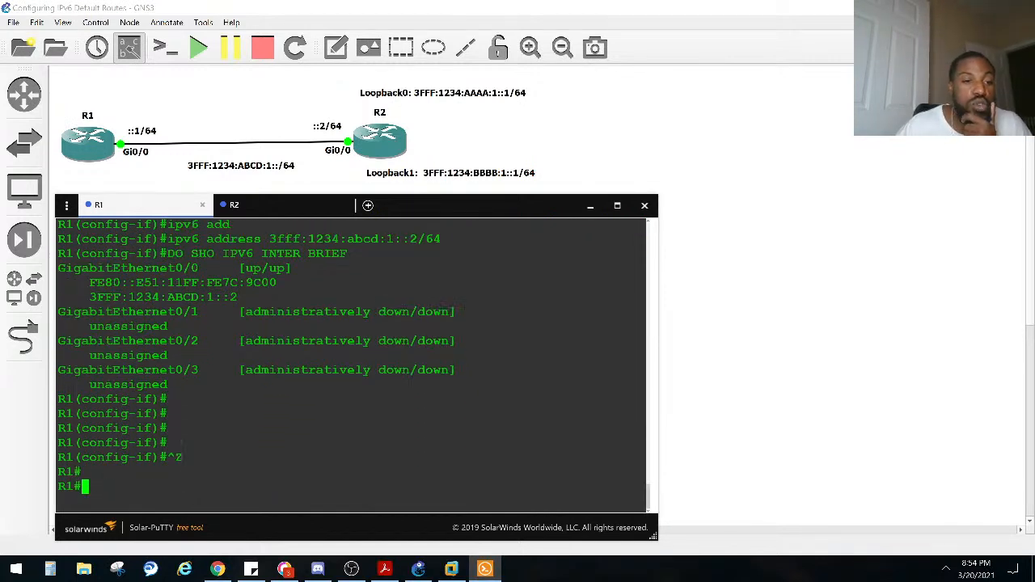
pyautogui.write('sho')
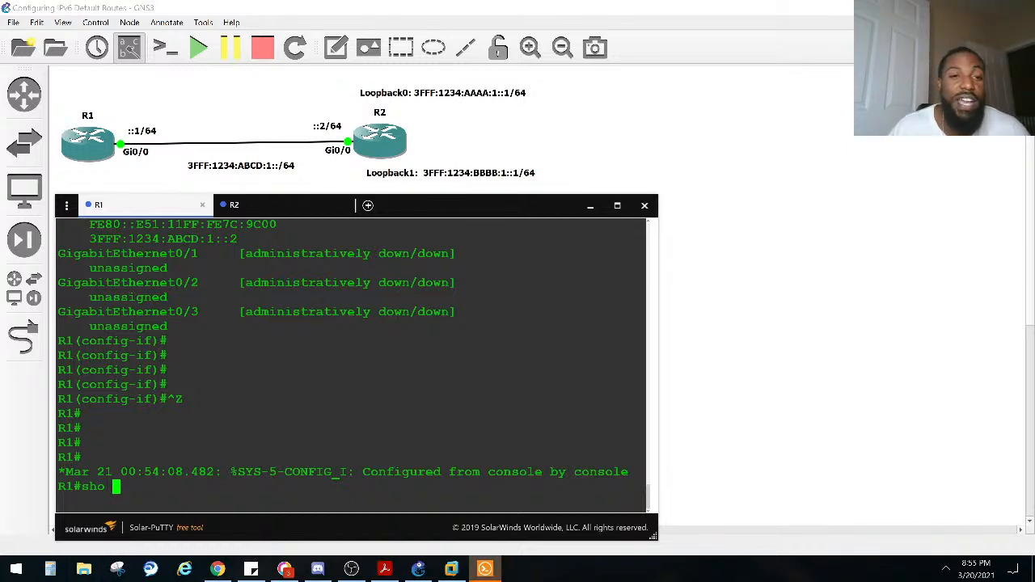
# Step: Switch to R2's console and enter global configuration mode with configure terminal
pyautogui.click(267, 206)
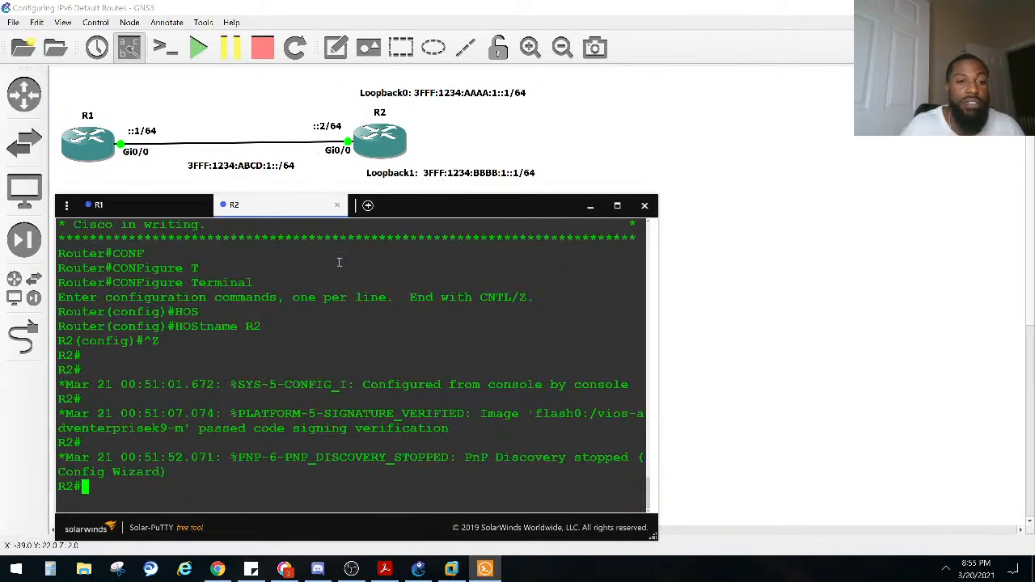
pyautogui.press('Return')
pyautogui.press('Return')
pyautogui.press('Return')
pyautogui.write('conf')
pyautogui.press('Tab')
pyautogui.write('t')
# Step: Enter interface configuration mode for GigabitEthernet 0/0 on R2
pyautogui.press('Tab')
pyautogui.press('Return')
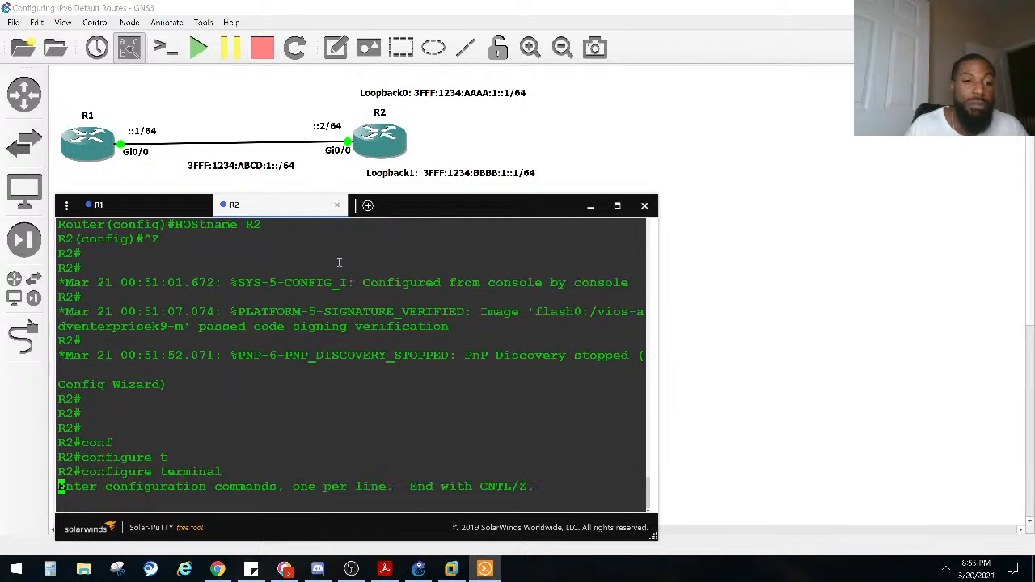
pyautogui.write('in')
pyautogui.press('Tab')
pyautogui.write('gi')
pyautogui.press('Tab')
pyautogui.write('0/0')
pyautogui.press('Return')
# Step: Assign the IPv6 address 3fff:1234:abcd:1::2/64 to R2's GigabitEthernet 0/0 interface
pyautogui.write('ipv')
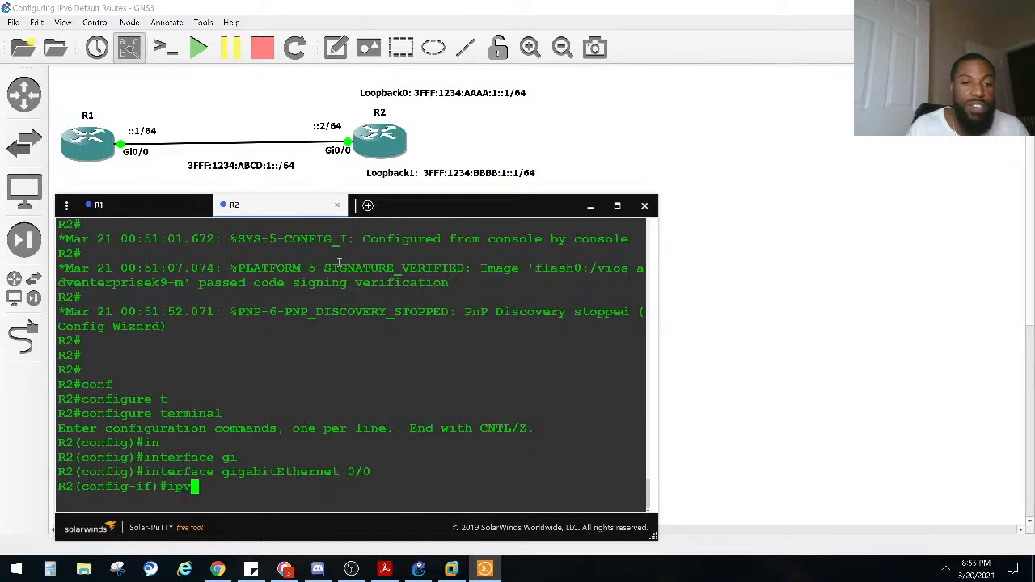
pyautogui.press('Tab')
pyautogui.write('add')
pyautogui.press('Tab')
pyautogui.write('3fff:')
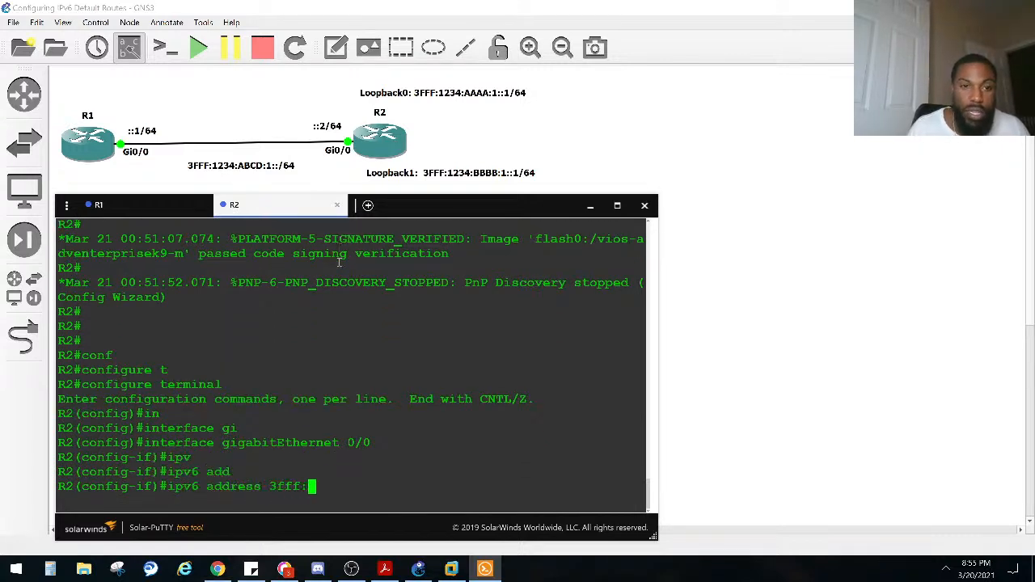
pyautogui.write('1234:')
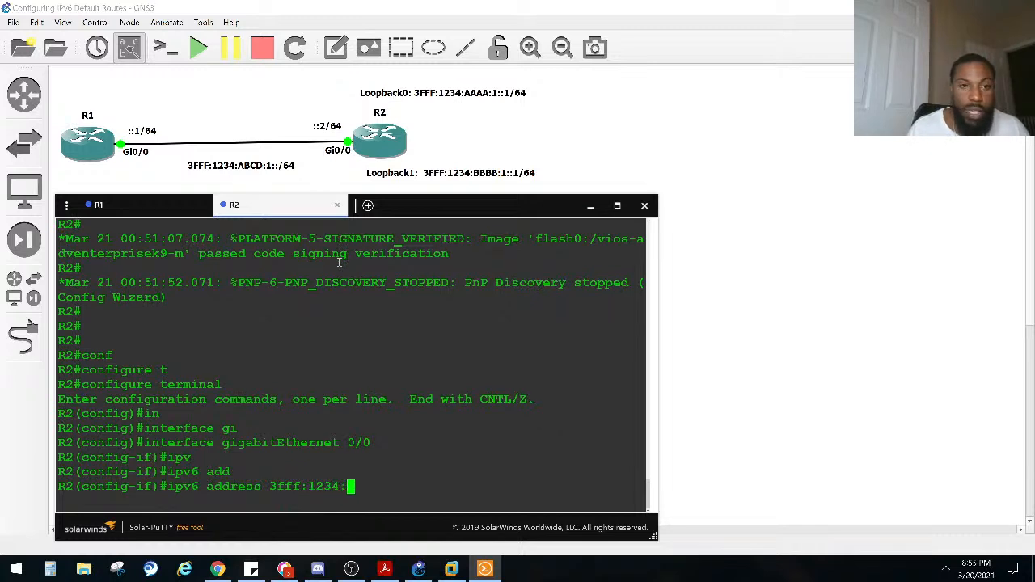
pyautogui.write('abcd')
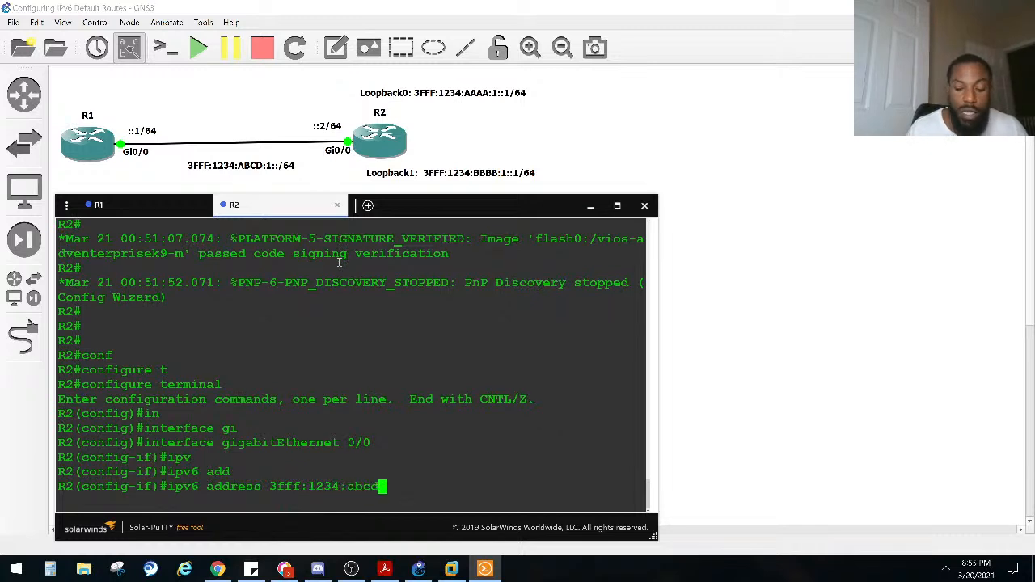
pyautogui.write(':1::2/64')
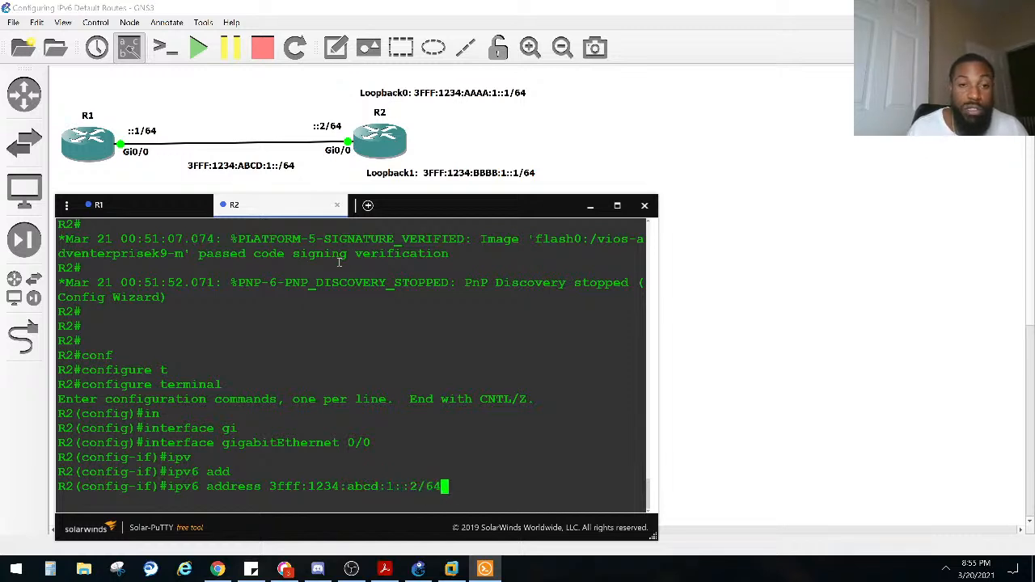
pyautogui.press('Return')
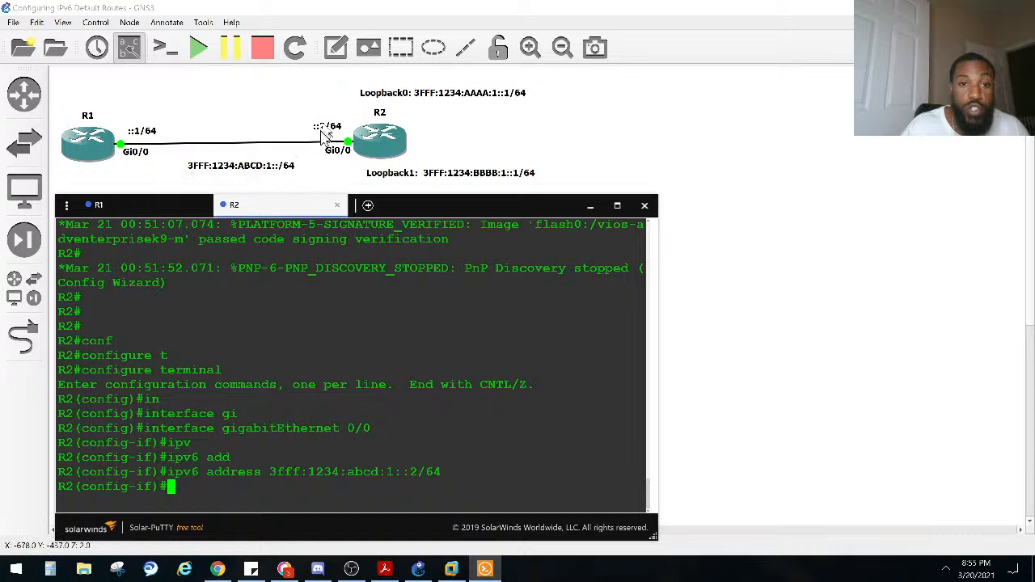
# Step: Display R2's brief IPv6 interface list from configuration mode and check the state and addresses of GigabitEthernet 0/0
pyautogui.write('do sho ipv6 inter br')
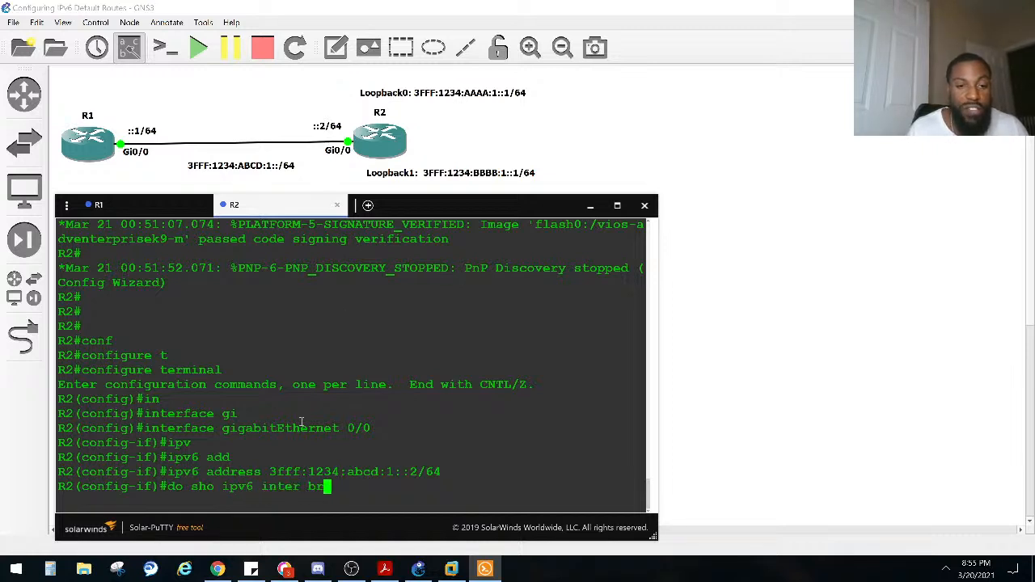
pyautogui.write('ief')
pyautogui.press('Return')
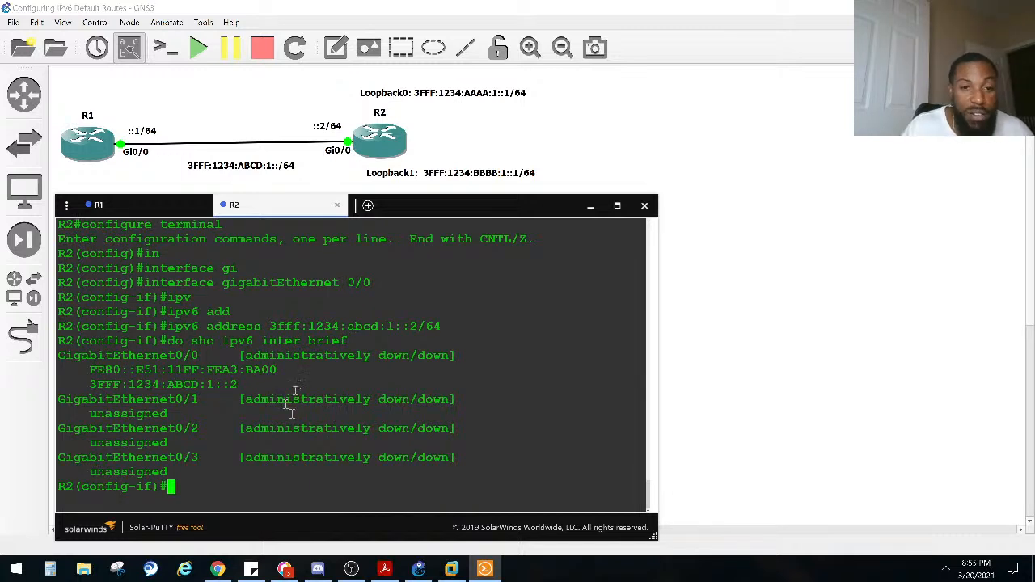
pyautogui.moveTo(296, 374); pyautogui.dragTo(130, 356)
pyautogui.moveTo(224, 387); pyautogui.dragTo(51, 358)
pyautogui.moveTo(243, 419); pyautogui.dragTo(243, 417)
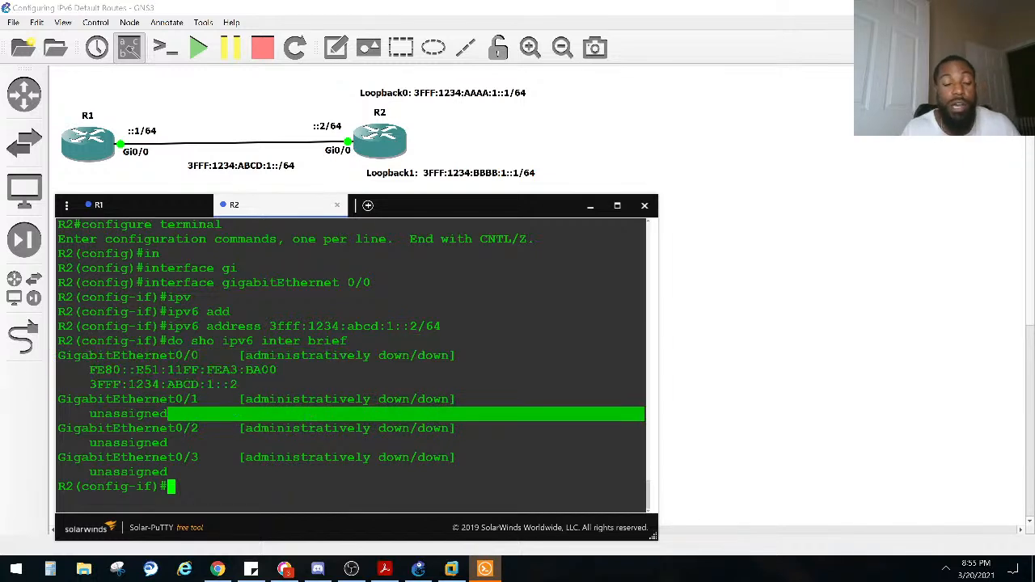
# Step: Enable R2's GigabitEthernet 0/0 with no shutdown and display the brief IPv6 interface list again
pyautogui.write('no shut')
pyautogui.press('Return')
pyautogui.press('Up')
pyautogui.press('Up')
pyautogui.press('Return')
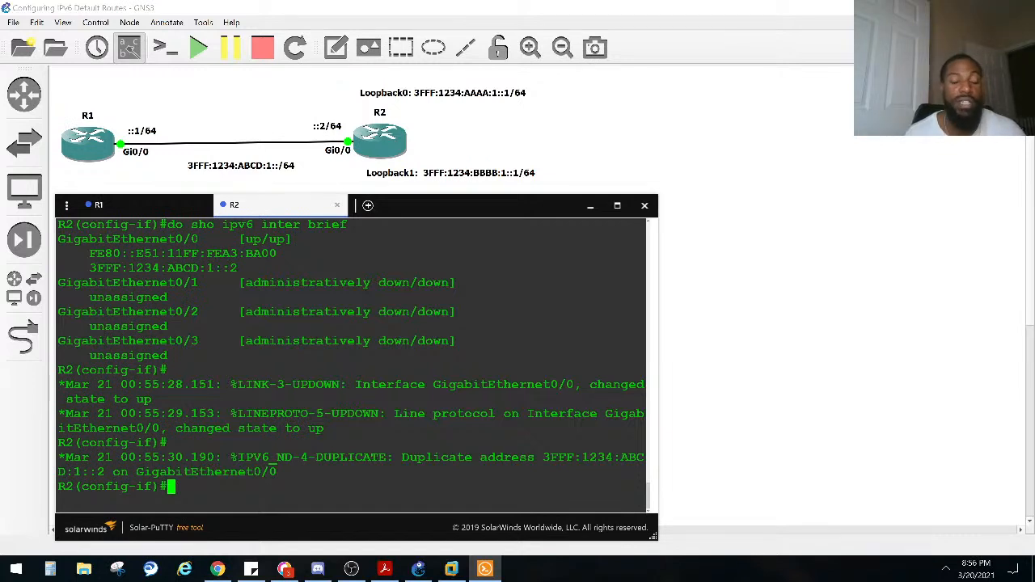
# Step: Return R2 to privileged EXEC mode and display the detailed IPv6 information for GigabitEthernet 0/0
pyautogui.write('s')
pyautogui.hotkey('ctrl', 'z')
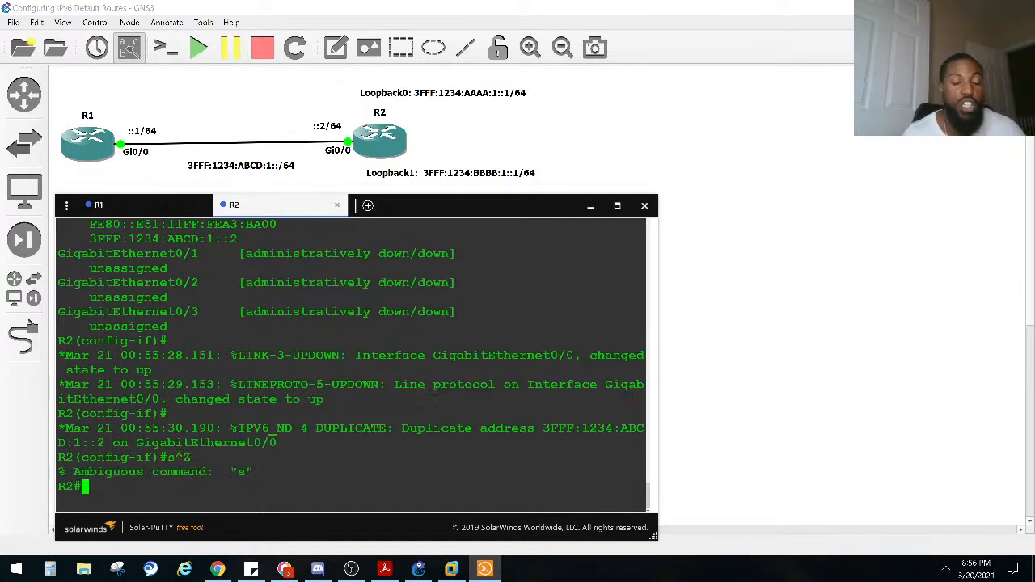
pyautogui.write('sho ')
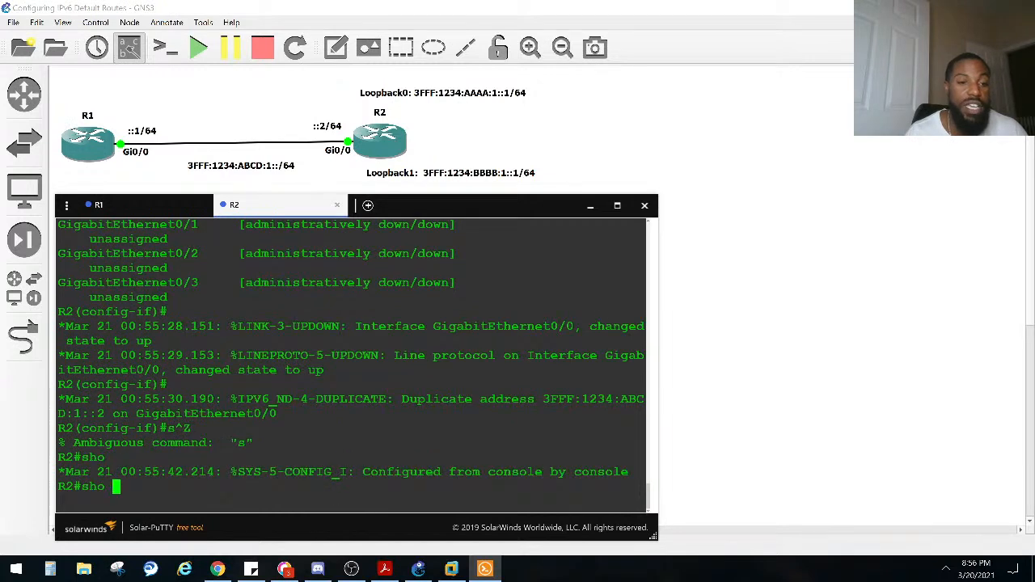
pyautogui.write('ip')
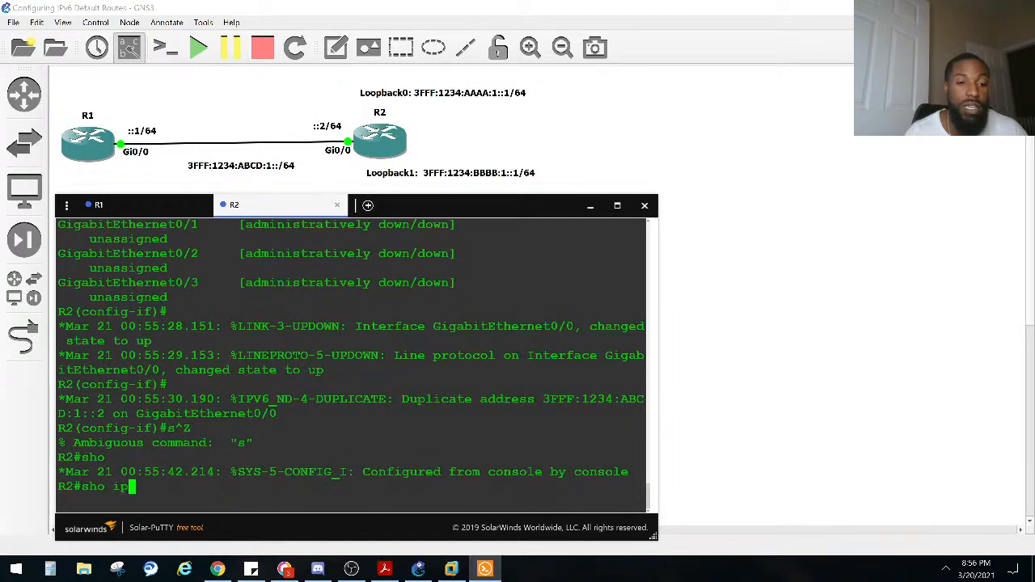
pyautogui.write('v')
pyautogui.press('Tab')
pyautogui.write('in')
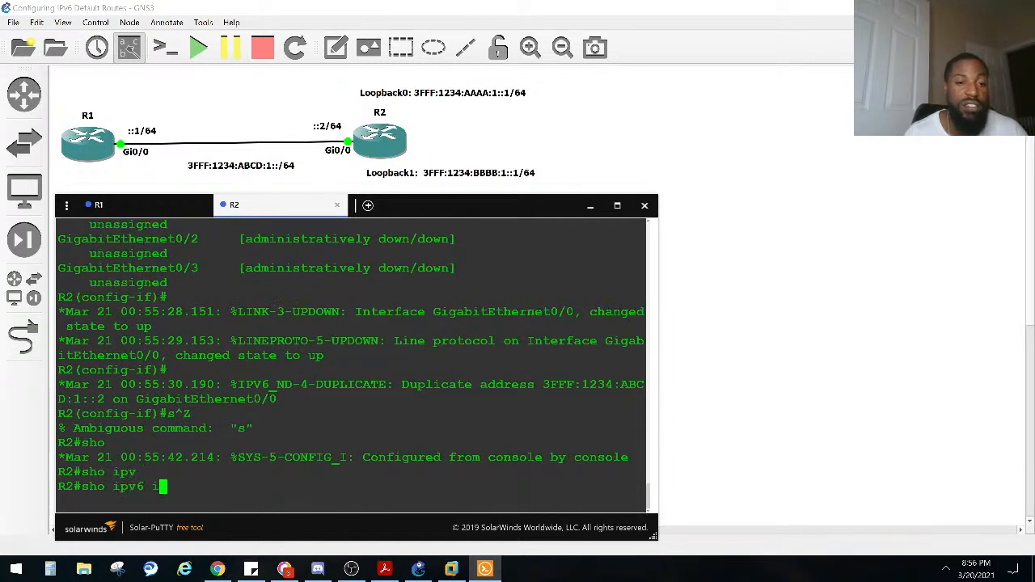
pyautogui.press('Tab')
pyautogui.write('t')
pyautogui.press('Tab')
pyautogui.write('gi')
pyautogui.press('Tab')
pyautogui.write('0/0')
pyautogui.press('Return')
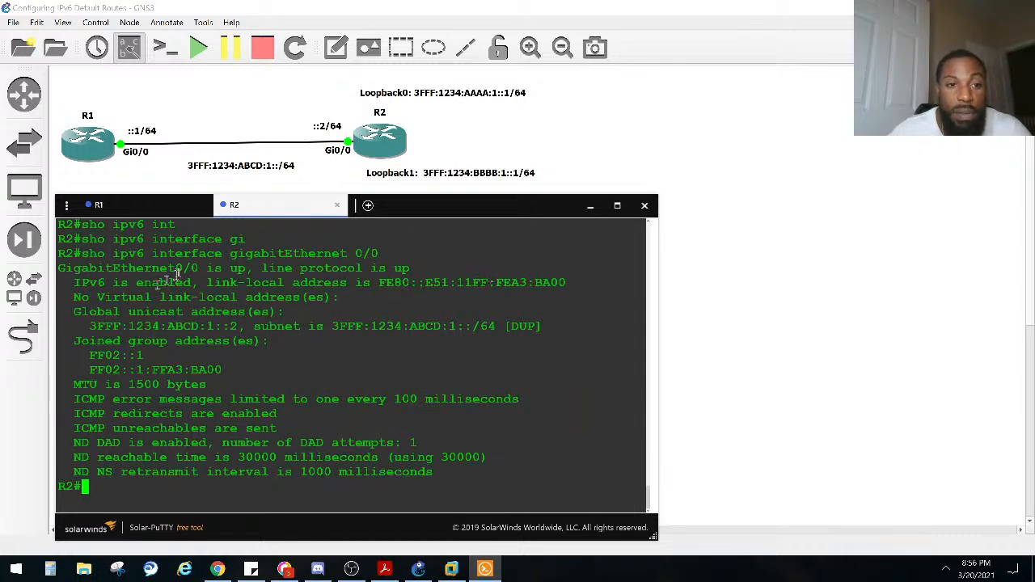
# Step: Examine the link-local address, global unicast address and subnet in R2's GigabitEthernet 0/0 details
pyautogui.moveTo(197, 282); pyautogui.dragTo(50, 294)
pyautogui.moveTo(210, 283); pyautogui.dragTo(578, 283)
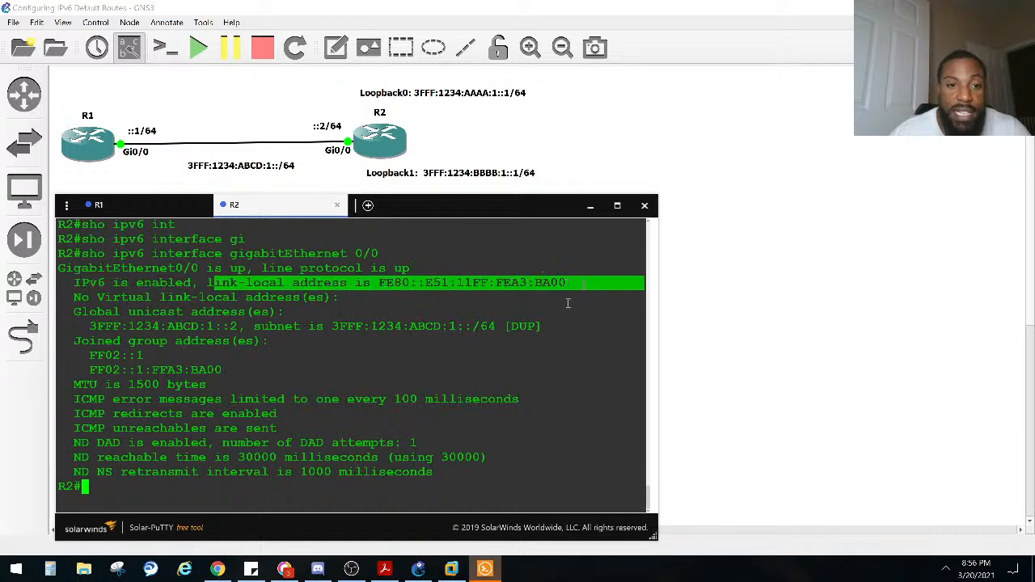
pyautogui.moveTo(509, 326); pyautogui.dragTo(307, 326)
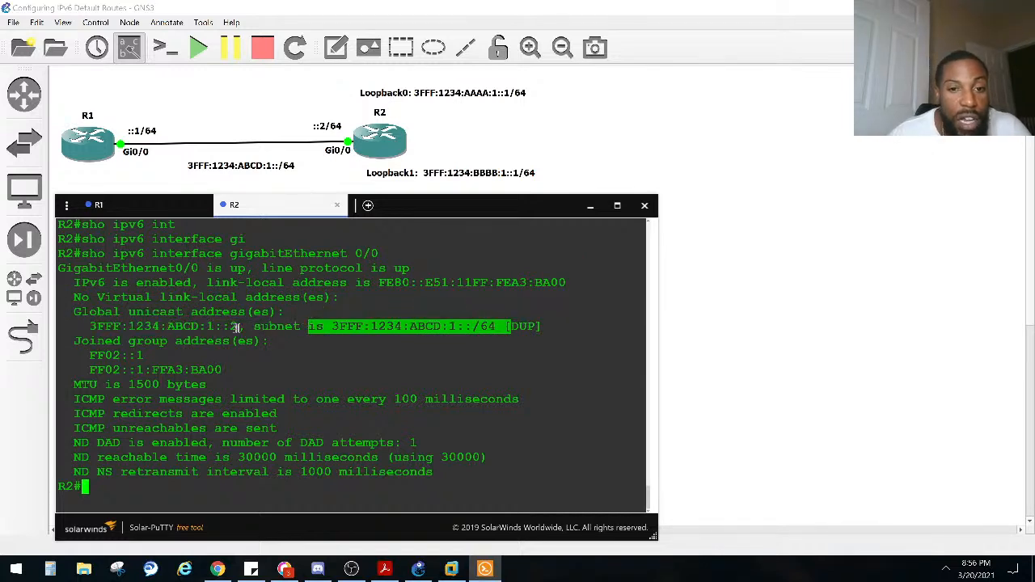
pyautogui.moveTo(245, 325); pyautogui.dragTo(89, 325)
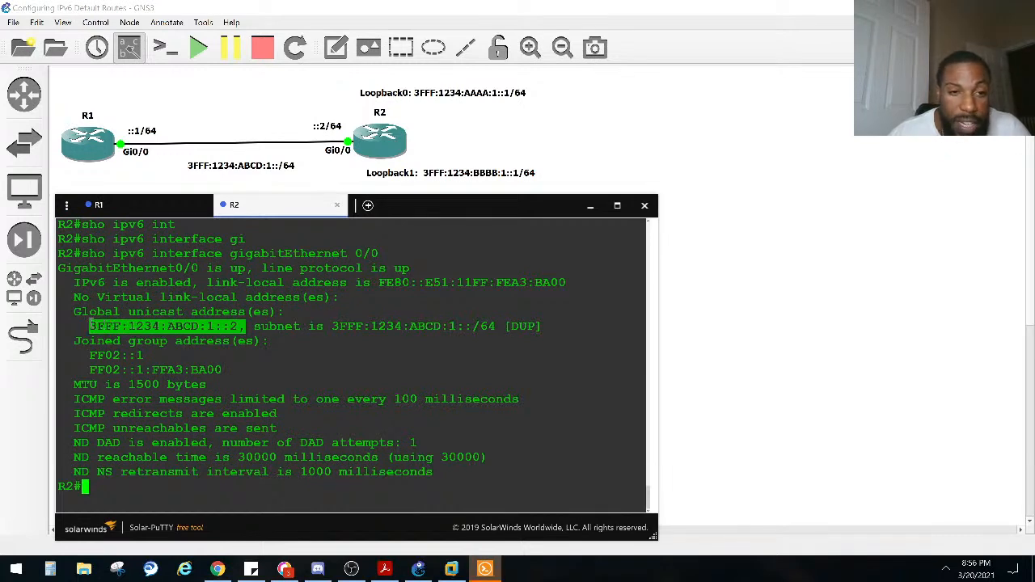
pyautogui.click(378, 285)
pyautogui.moveTo(378, 285); pyautogui.dragTo(568, 284)
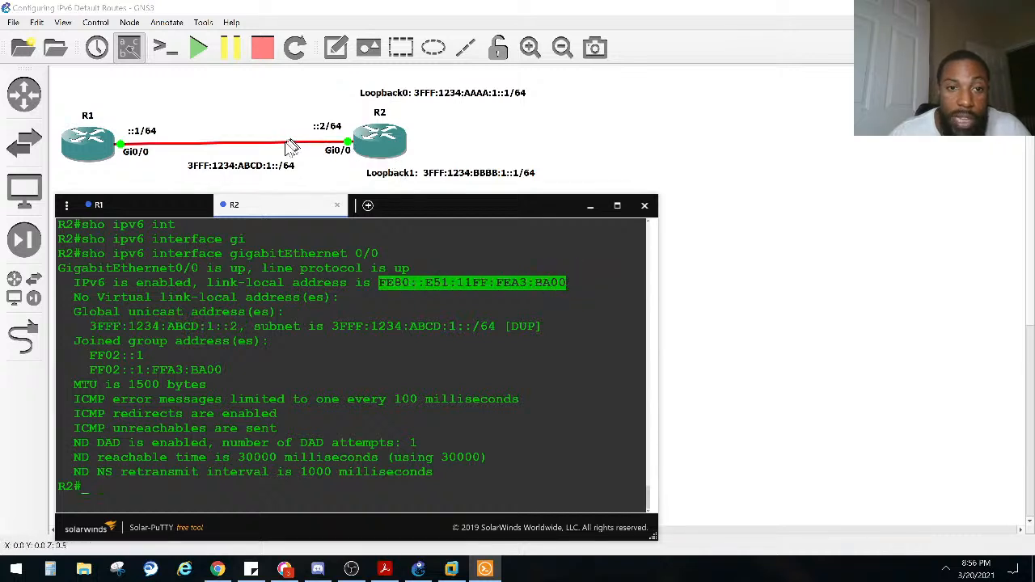
pyautogui.click(256, 326)
pyautogui.write('sho')
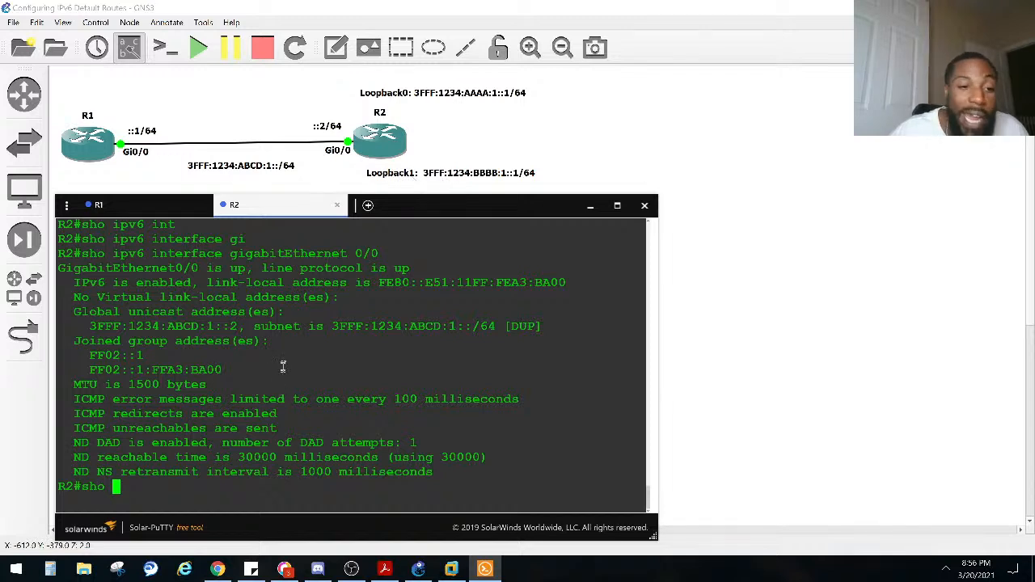
pyautogui.press('BackSpace')
pyautogui.press('BackSpace')
pyautogui.press('BackSpace')
pyautogui.press('BackSpace')
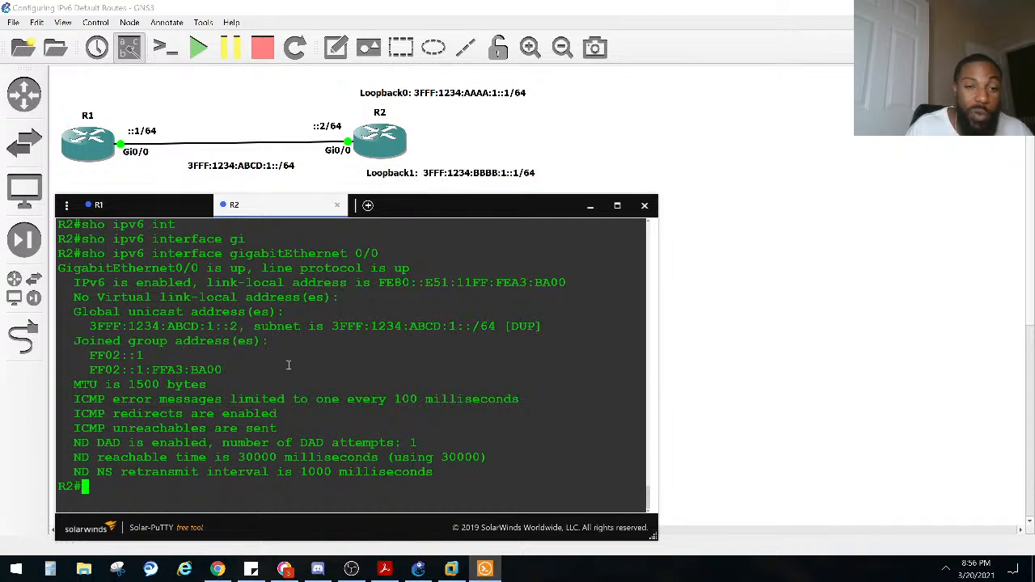
# Step: Enter global configuration mode on R2 and create the Loopback 0 interface
pyautogui.write('conf')
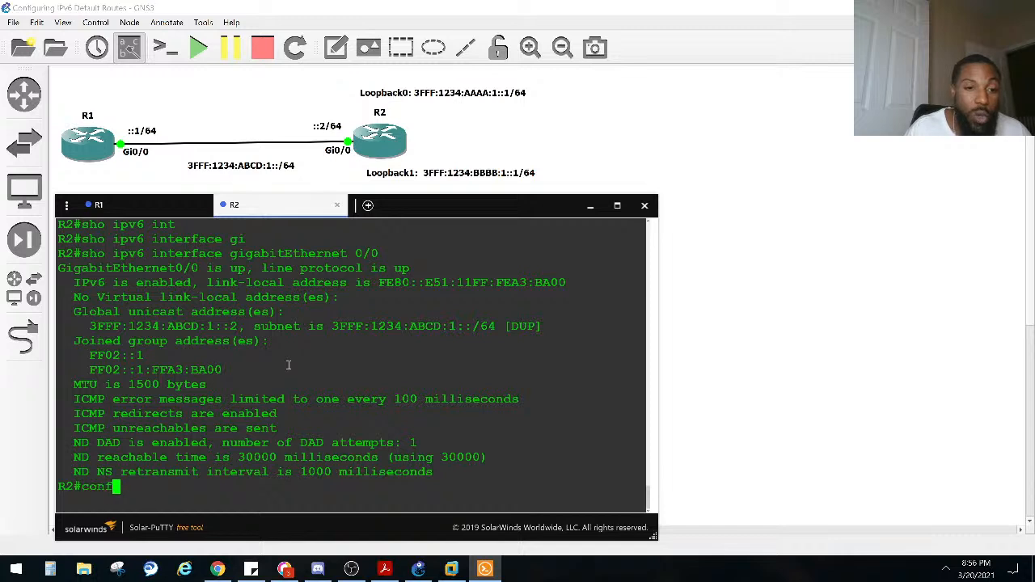
pyautogui.press('Tab')
pyautogui.write('t')
pyautogui.press('Tab')
pyautogui.press('Return')
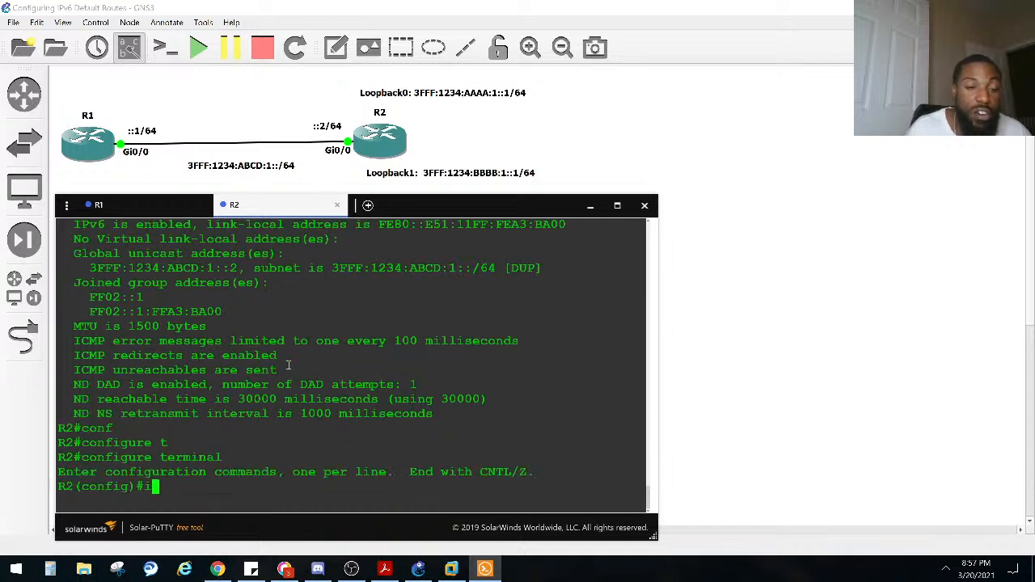
pyautogui.write('in')
pyautogui.press('Tab')
pyautogui.write('loo')
pyautogui.press('Tab')
pyautogui.write('0')
pyautogui.press('Return')
# Step: Assign the IPv6 address 3fff:1234:aaaa::1/64 to R2's Loopback 0 interface
pyautogui.write('ipv')
pyautogui.press('Tab')
pyautogui.write('add')
pyautogui.press('Tab')
pyautogui.write('3fff:1')
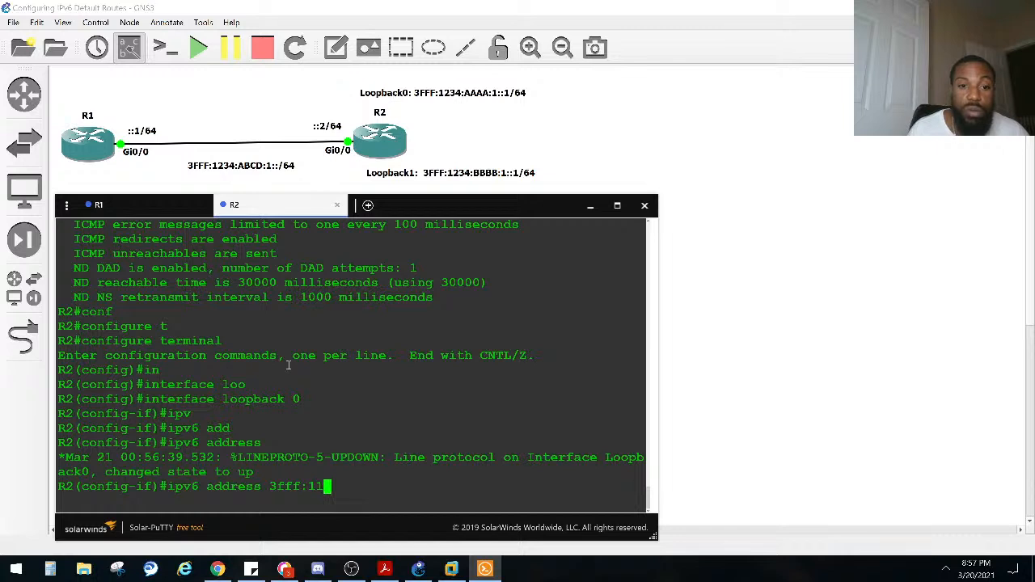
pyautogui.write('234:aaa')
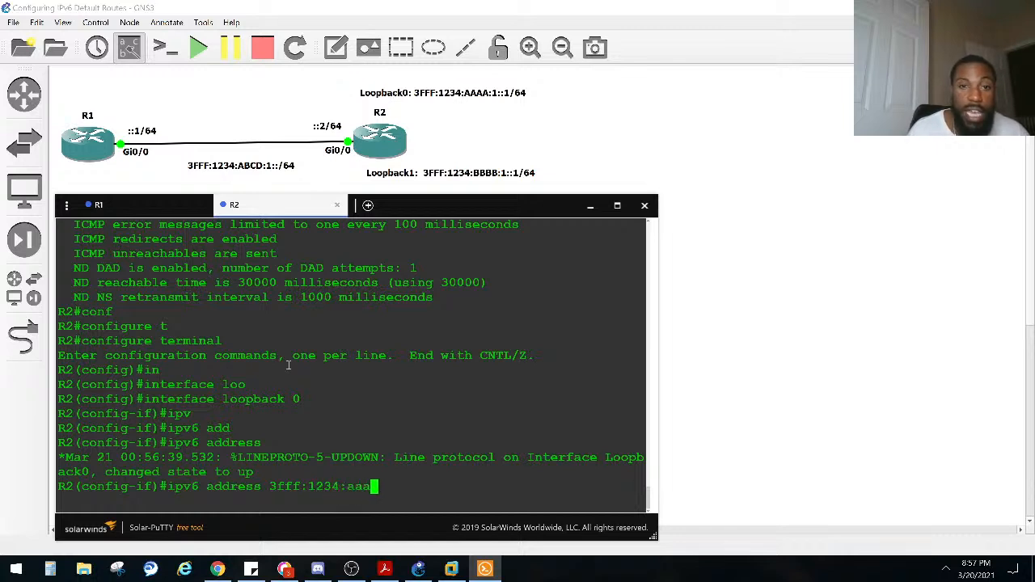
pyautogui.write('a::1/64')
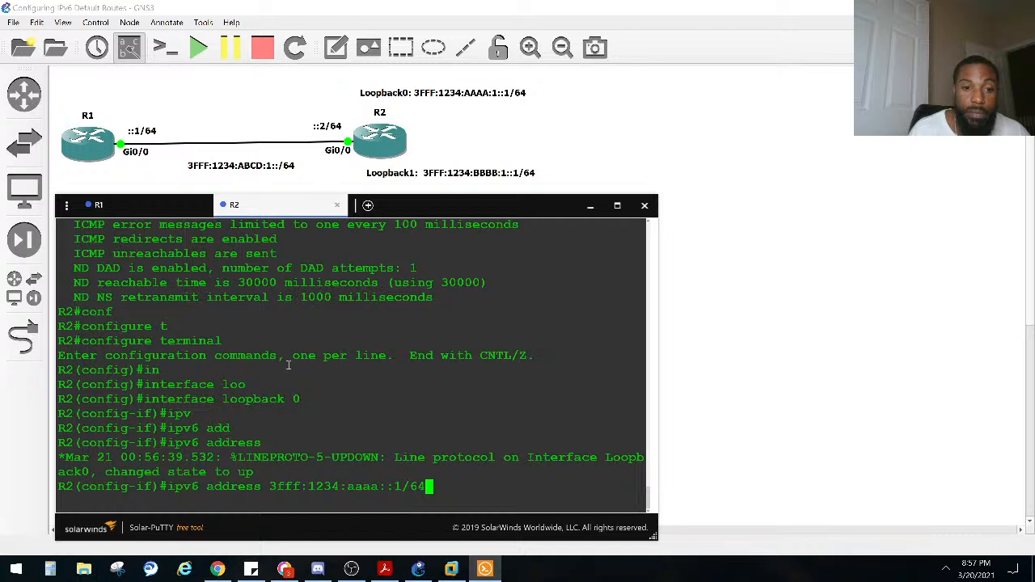
pyautogui.press('Return')
# Step: Create the Loopback 1 interface on R2
pyautogui.write('int')
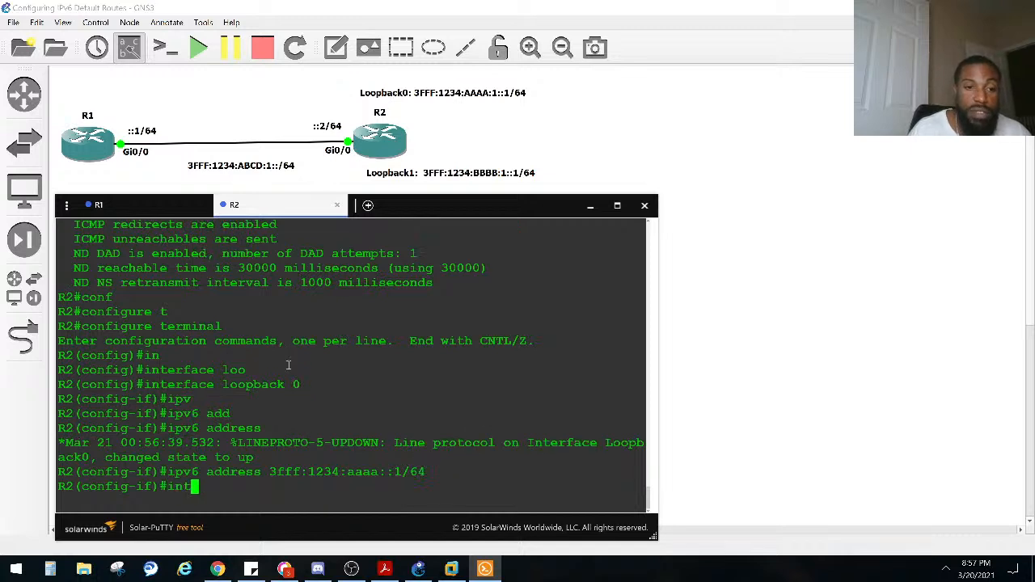
pyautogui.write('er loop')
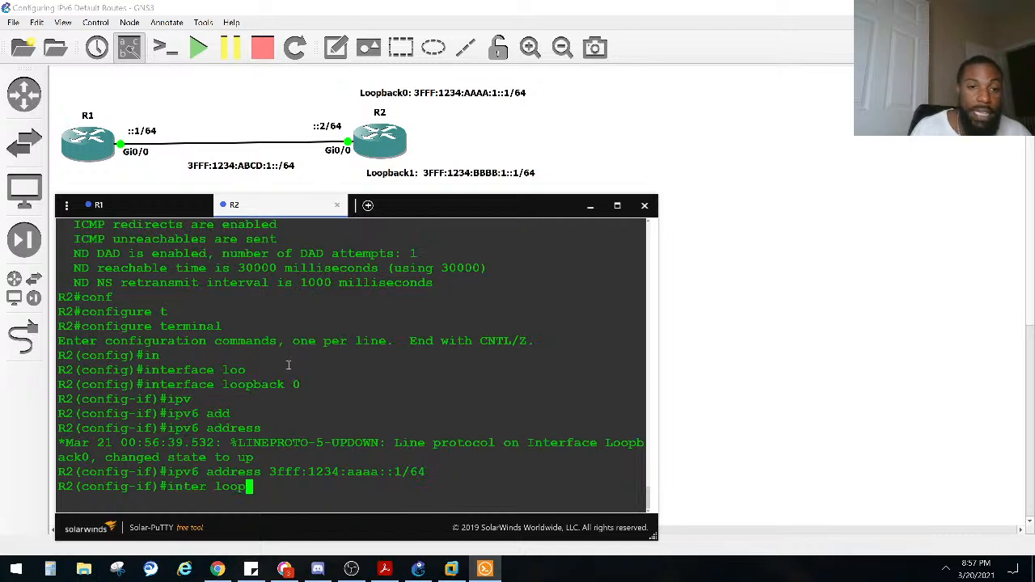
pyautogui.write('1')
pyautogui.press('Return')
# Step: Assign the IPv6 address 3fff:1234:bbbb:1::1/64 to R2's Loopback 1 interface
pyautogui.write('ipv')
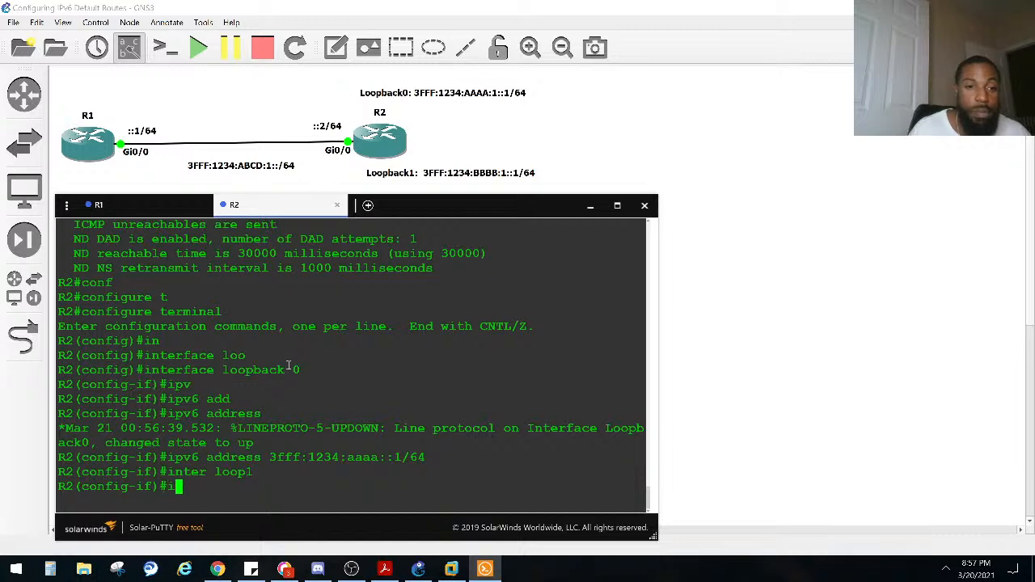
pyautogui.press('Tab')
pyautogui.write('add')
pyautogui.press('Tab')
pyautogui.write('3fff:1234:bbbb:1::')
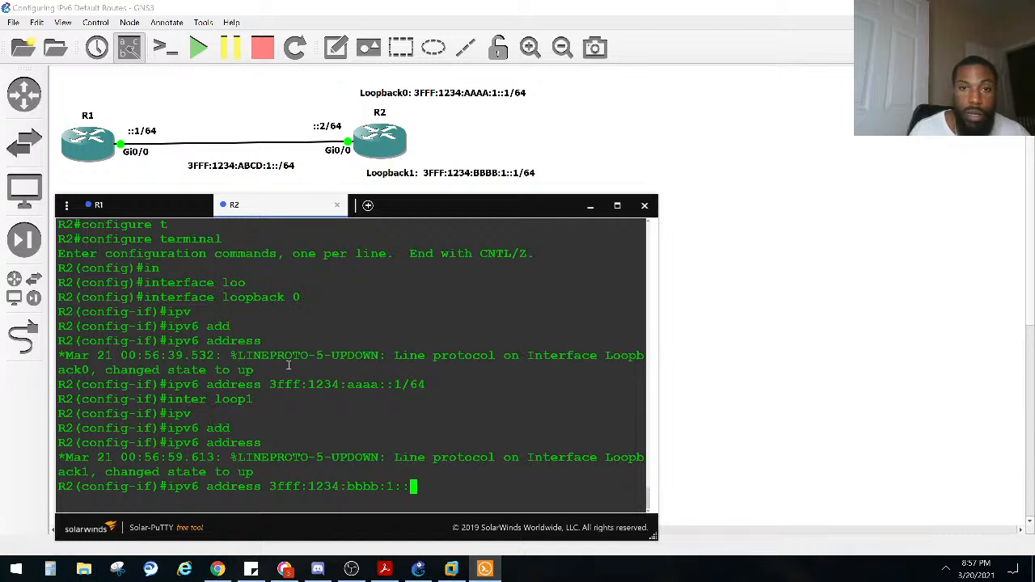
pyautogui.write('1/64')
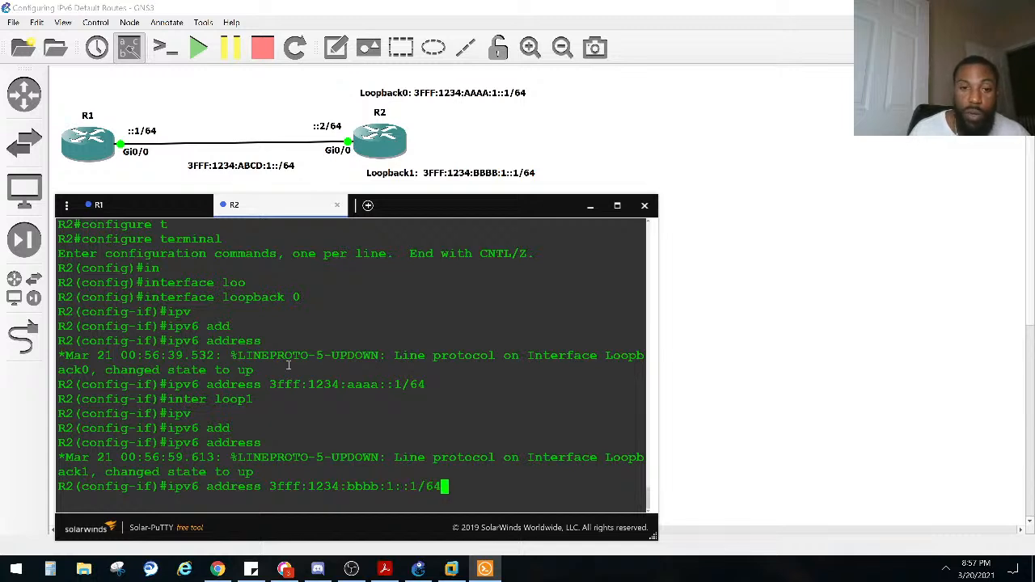
pyautogui.press('Return')
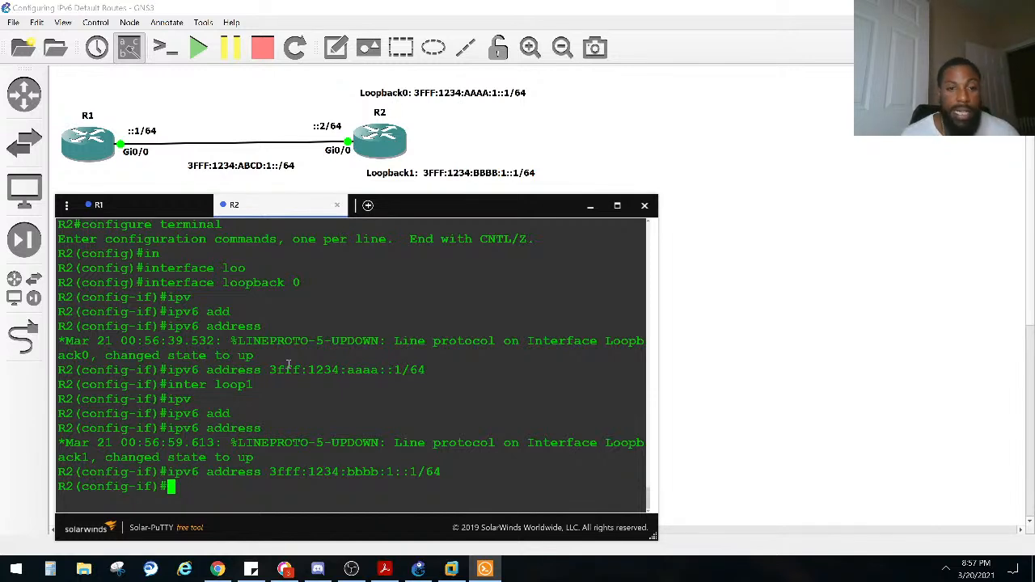
# Step: Display R2's brief IPv6 interface list to check the two loopback interfaces
pyautogui.write('do sho ipv6 inter brief')
pyautogui.press('Return')
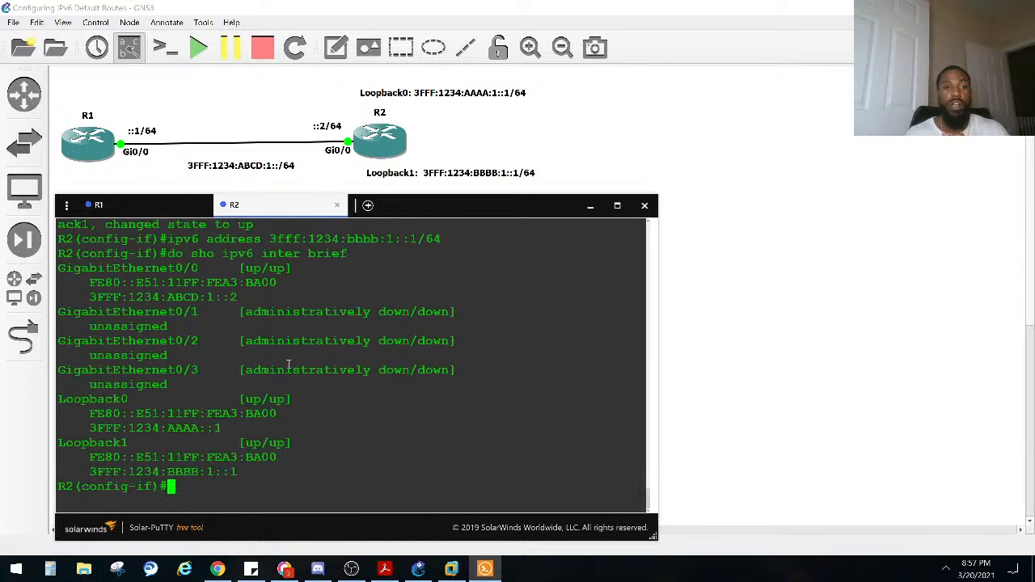
# Step: Display R2's brief IPv6 interface list again, excluding the lines that contain "unas"
pyautogui.press('Up')
pyautogui.write('| ex unas')
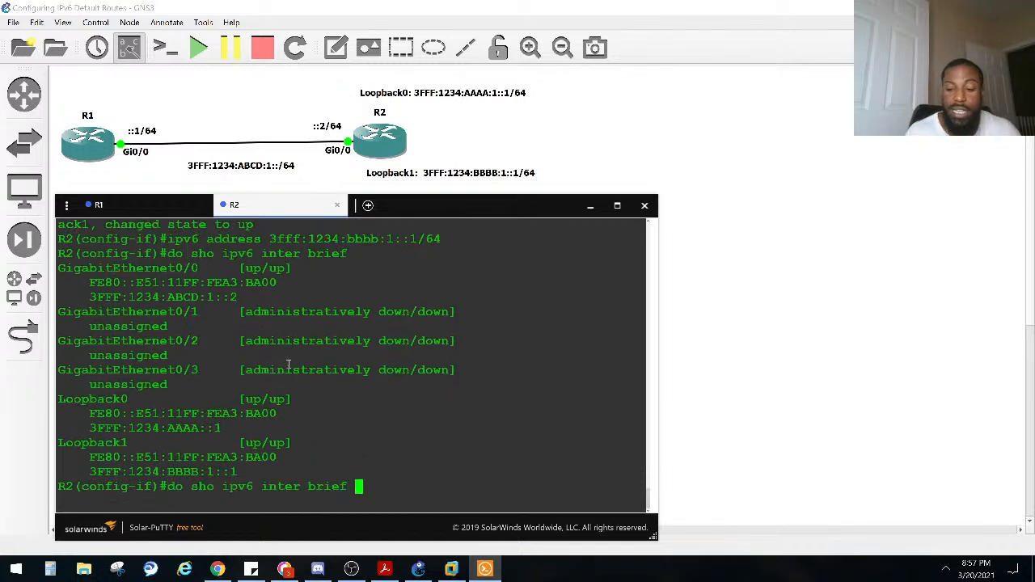
pyautogui.press('Return')
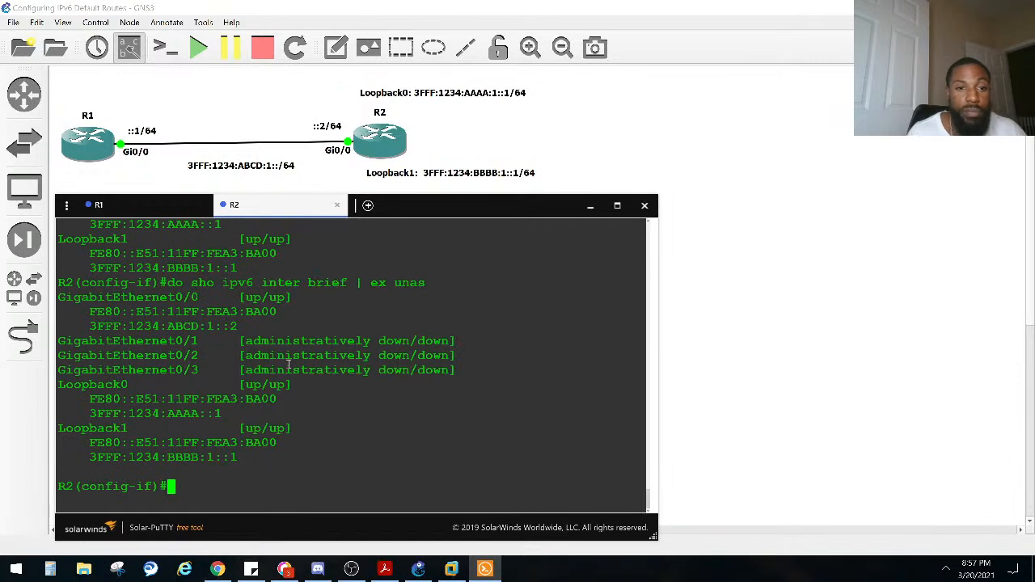
# Step: Examine the GigabitEthernet 0/0 and Loopback 0 addresses in the filtered list, comparing Loopback 0 with the address command entered earlier
pyautogui.moveTo(272, 327); pyautogui.dragTo(64, 287)
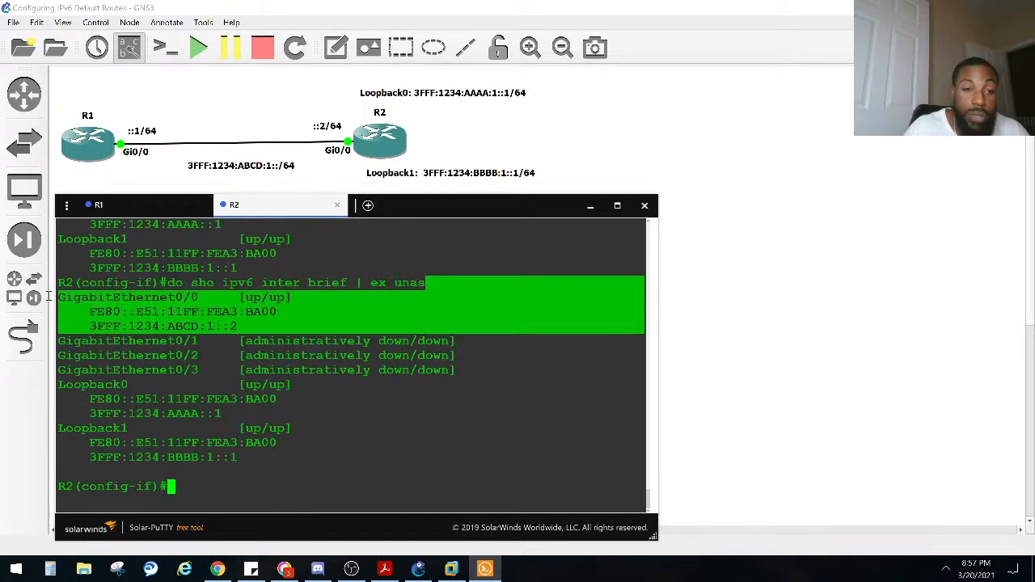
pyautogui.click(180, 324)
pyautogui.moveTo(279, 312); pyautogui.dragTo(89, 312)
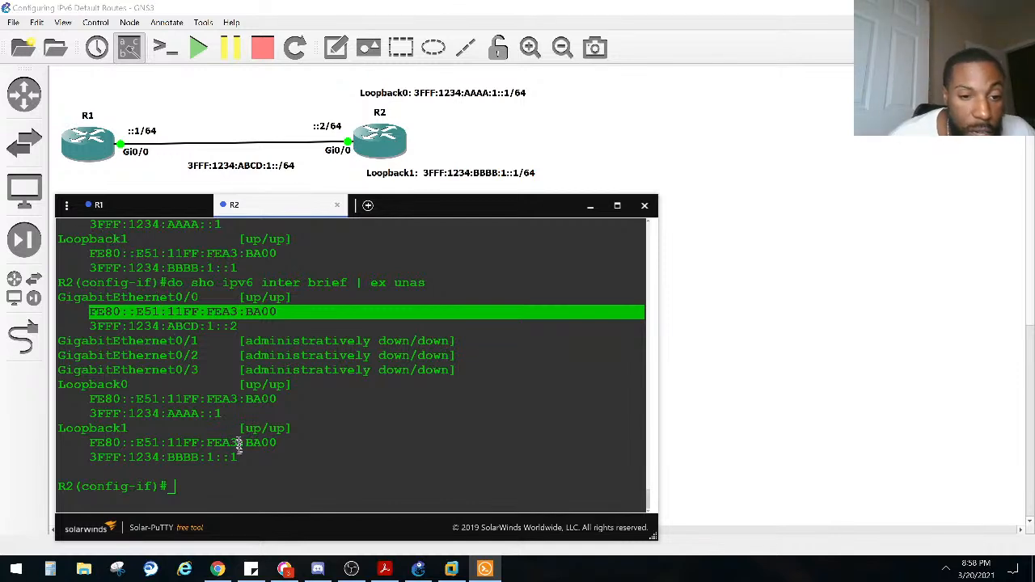
pyautogui.moveTo(224, 413); pyautogui.dragTo(58, 385)
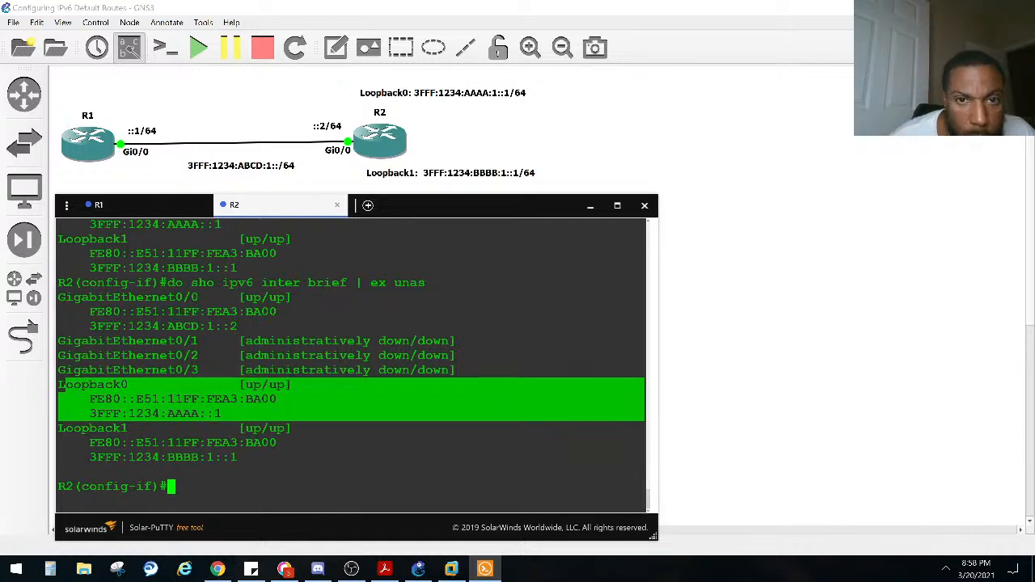
pyautogui.click(225, 413)
pyautogui.moveTo(225, 413); pyautogui.dragTo(207, 413)
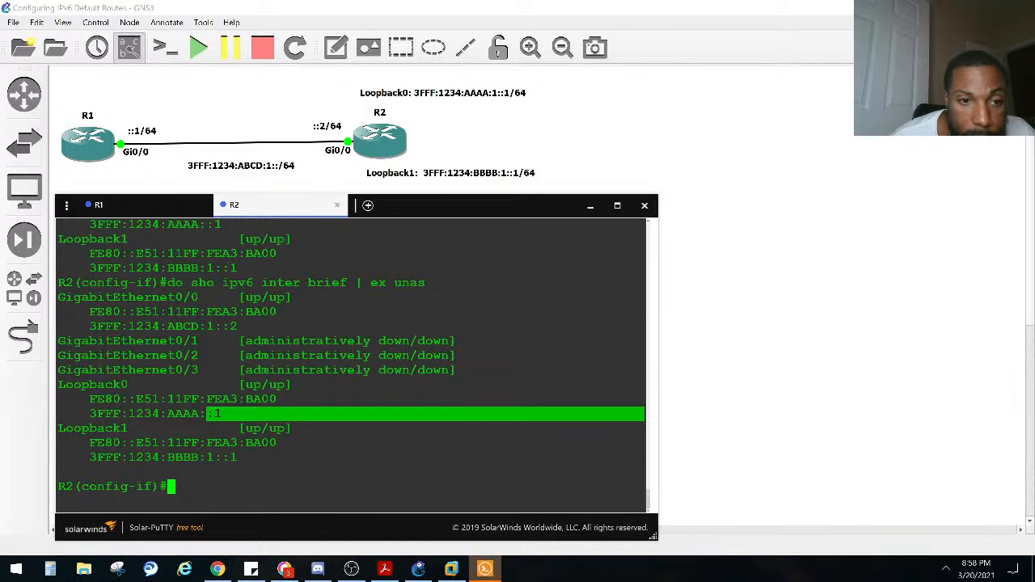
pyautogui.scroll(10, 210, 413)
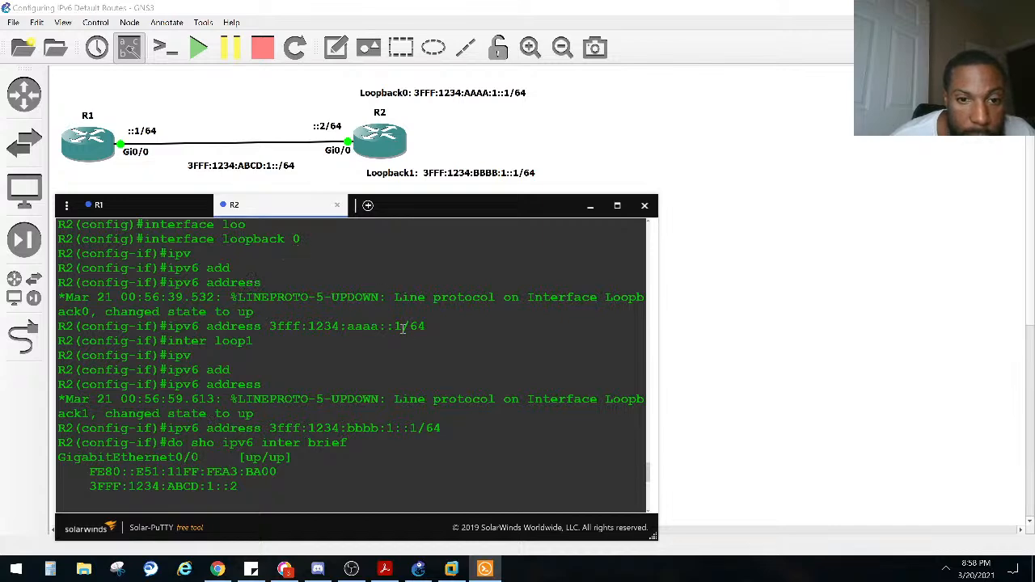
pyautogui.moveTo(401, 326); pyautogui.dragTo(379, 326)
pyautogui.scroll(-9, 379, 329)
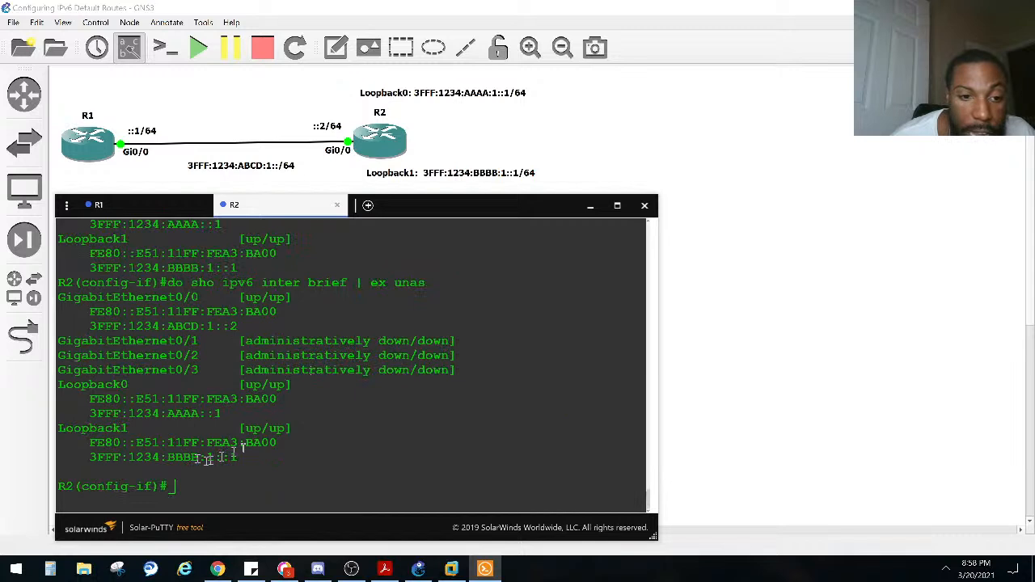
# Step: Compare the Loopback 1 address with the Loopback 0 address in R2's filtered IPv6 interface list
pyautogui.moveTo(241, 458); pyautogui.dragTo(208, 458)
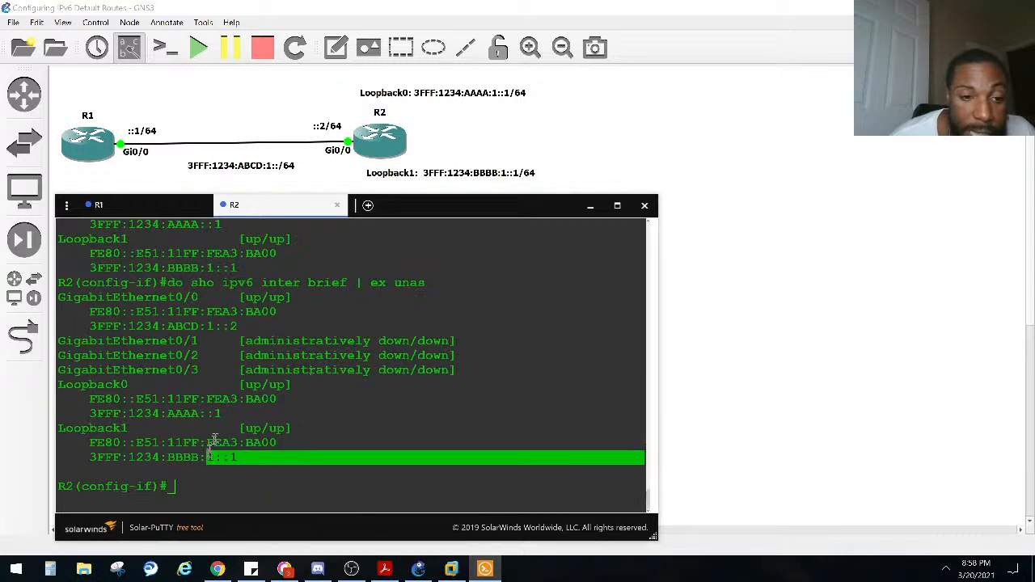
pyautogui.moveTo(222, 414); pyautogui.dragTo(94, 412)
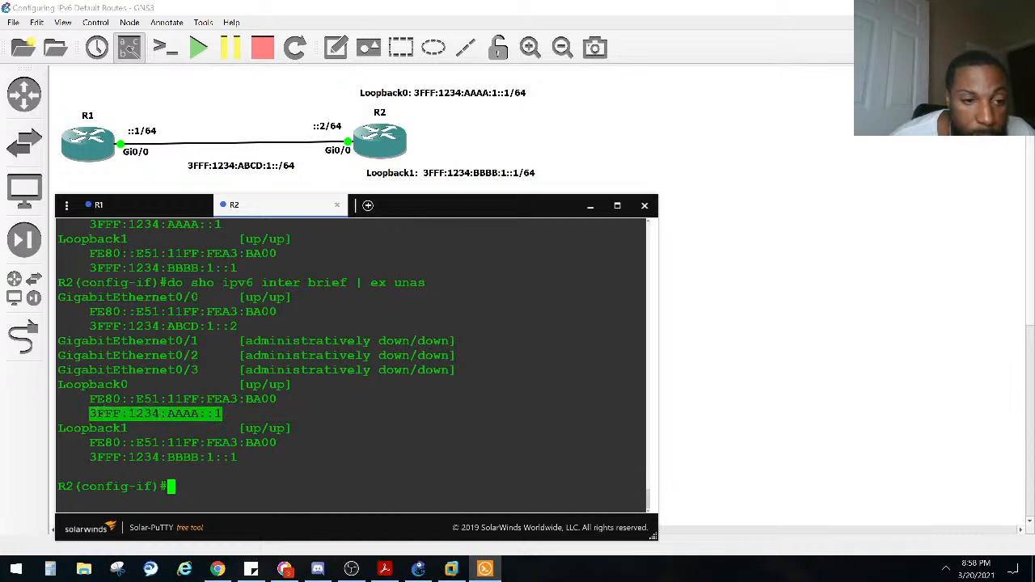
pyautogui.click(260, 396)
# Step: Enter configuration of R2's Loopback 0 interface and try to remove its address with the command no ip address
pyautogui.write('inter lo')
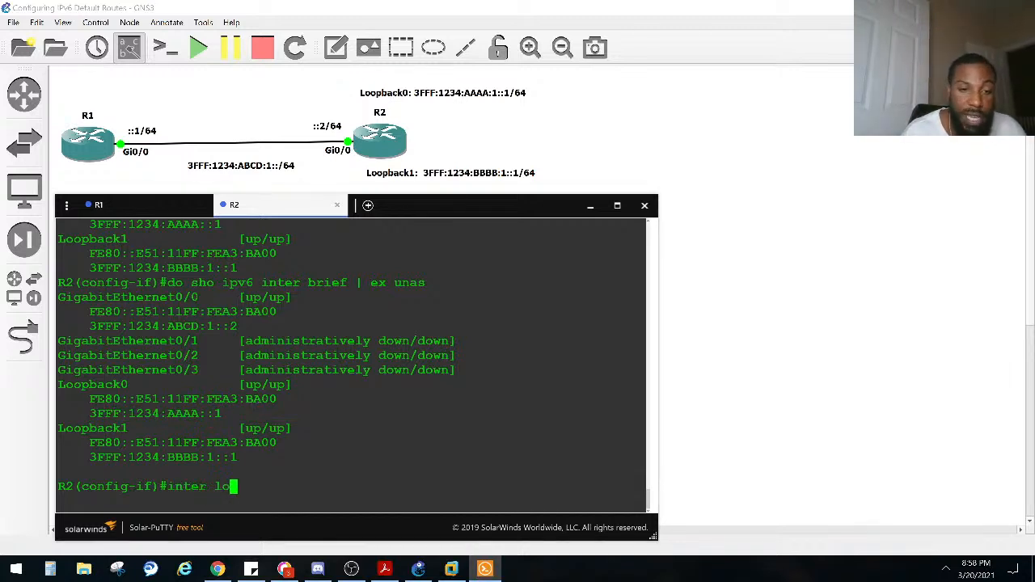
pyautogui.write('op0')
pyautogui.press('Return')
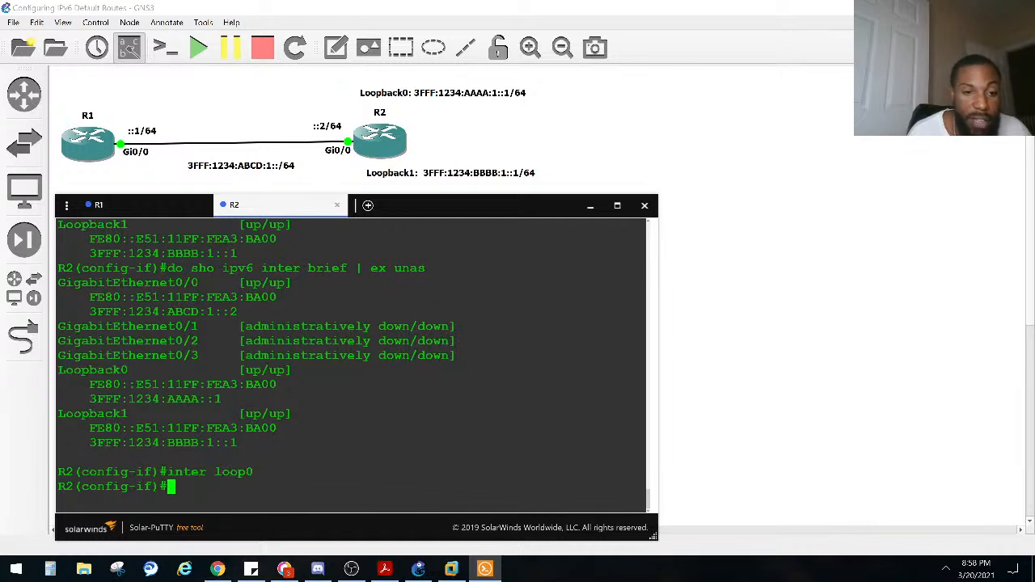
pyautogui.write('no ip add')
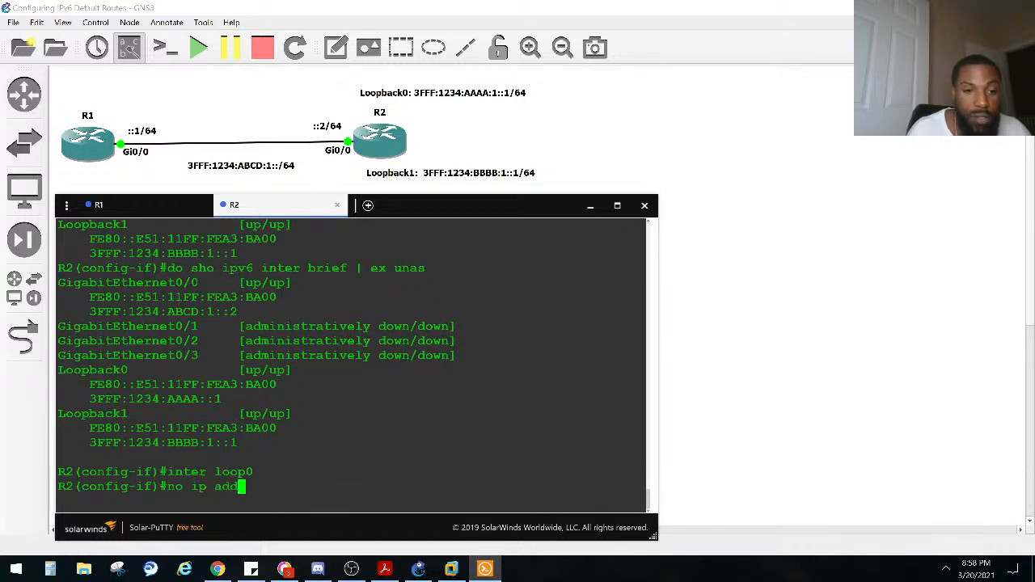
pyautogui.press('Tab')
pyautogui.press('Return')
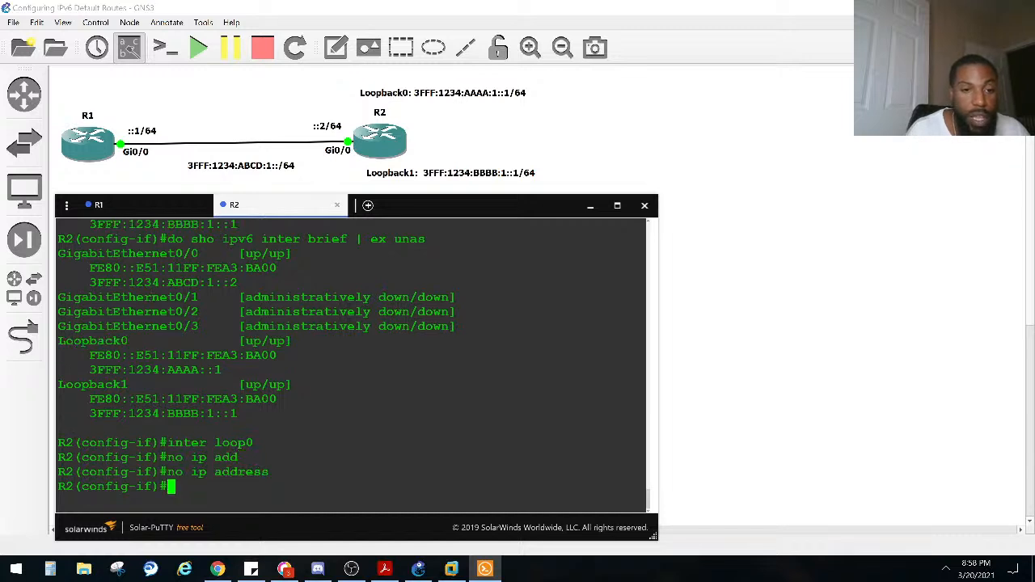
# Step: Display R2's brief IPv6 interface list, excluding "unas" lines, to recheck Loopback 0
pyautogui.press('Up')
pyautogui.press('Up')
pyautogui.press('Up')
pyautogui.press('Return')
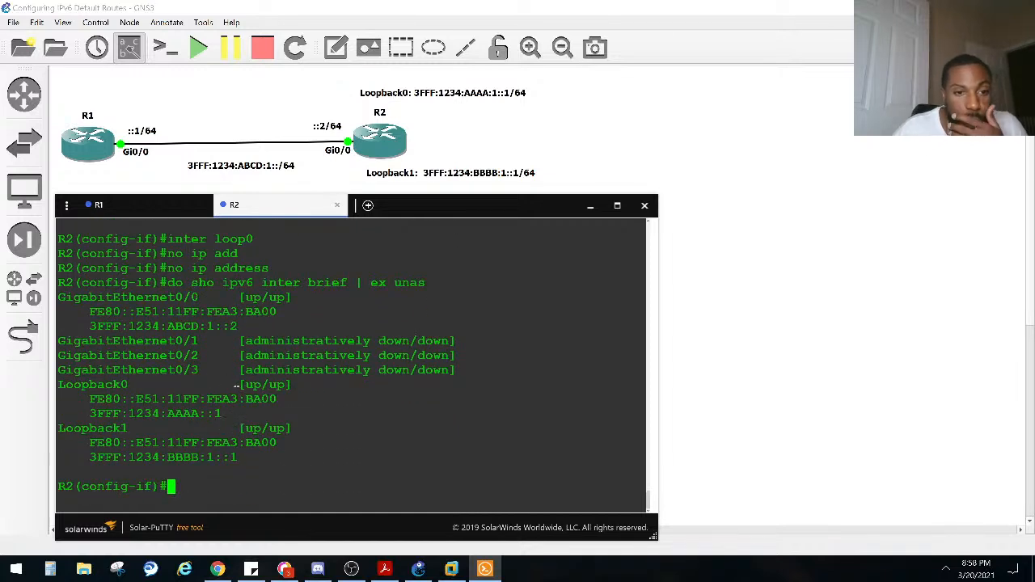
# Step: Remove the IPv6 address from R2's Loopback 0 interface with the command no ipv6 address
pyautogui.press('Up')
pyautogui.press('Up')
pyautogui.press('Left')
pyautogui.press('Left')
pyautogui.press('Left')
pyautogui.press('Left')
pyautogui.press('Left')
pyautogui.press('Left')
pyautogui.press('Left')
pyautogui.press('Left')
pyautogui.write('v6')
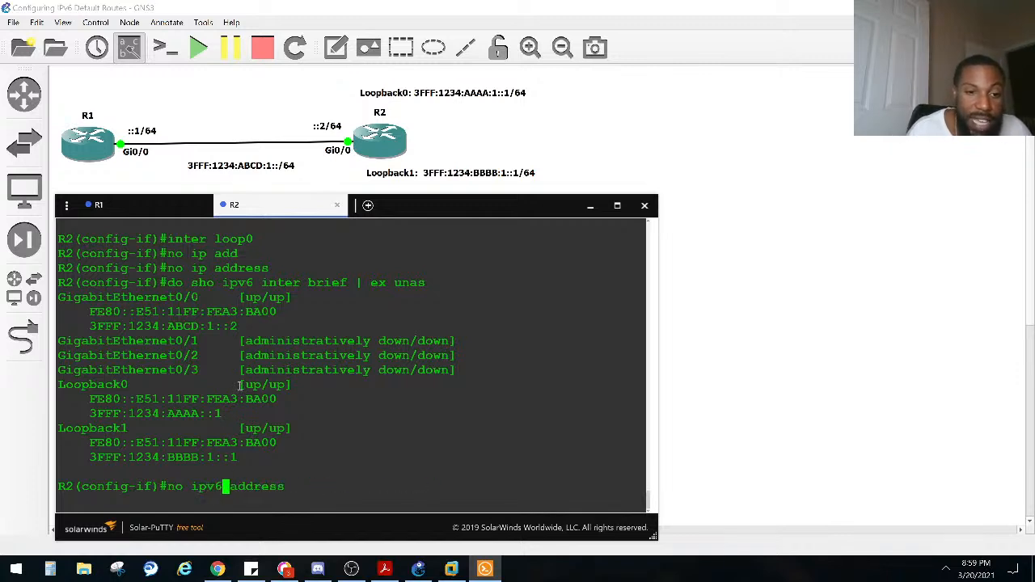
pyautogui.press('Return')
# Step: Display the filtered IPv6 interface list again and compare the Loopback 0 entry with its address in the previous output
pyautogui.press('Up')
pyautogui.press('Up')
pyautogui.press('Return')
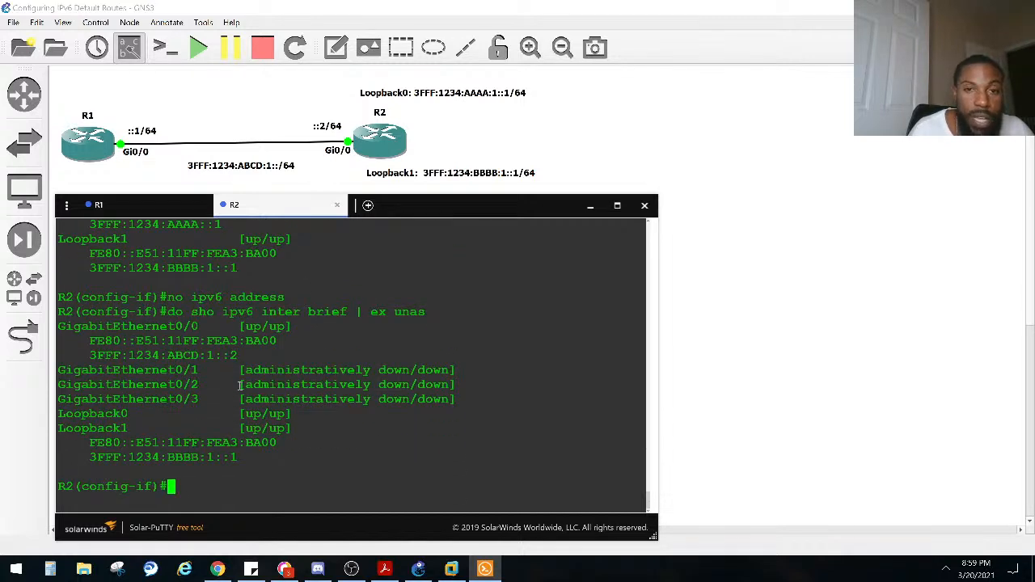
pyautogui.moveTo(263, 409); pyautogui.dragTo(57, 413)
pyautogui.click(274, 410)
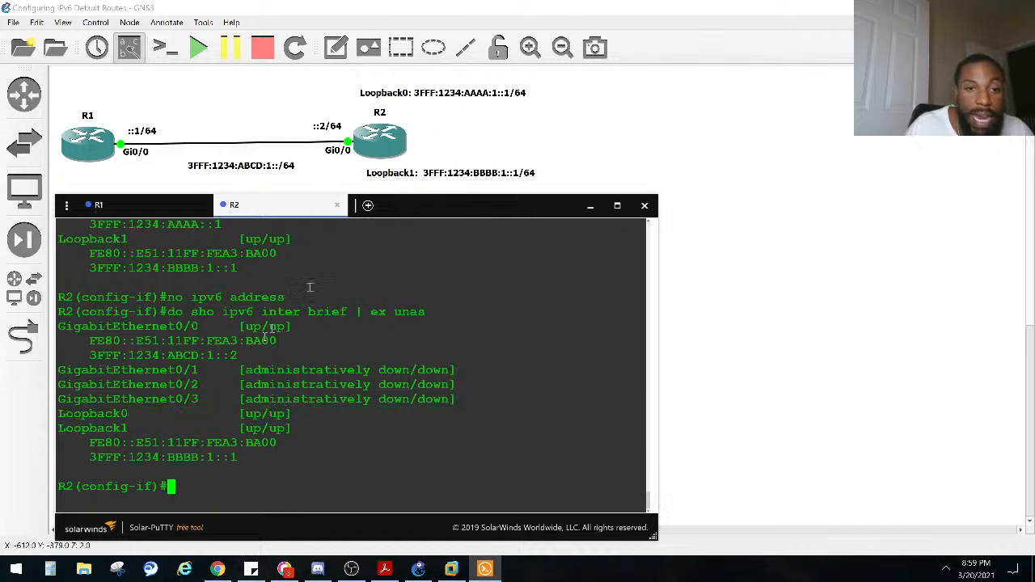
pyautogui.scroll(3, 237, 414)
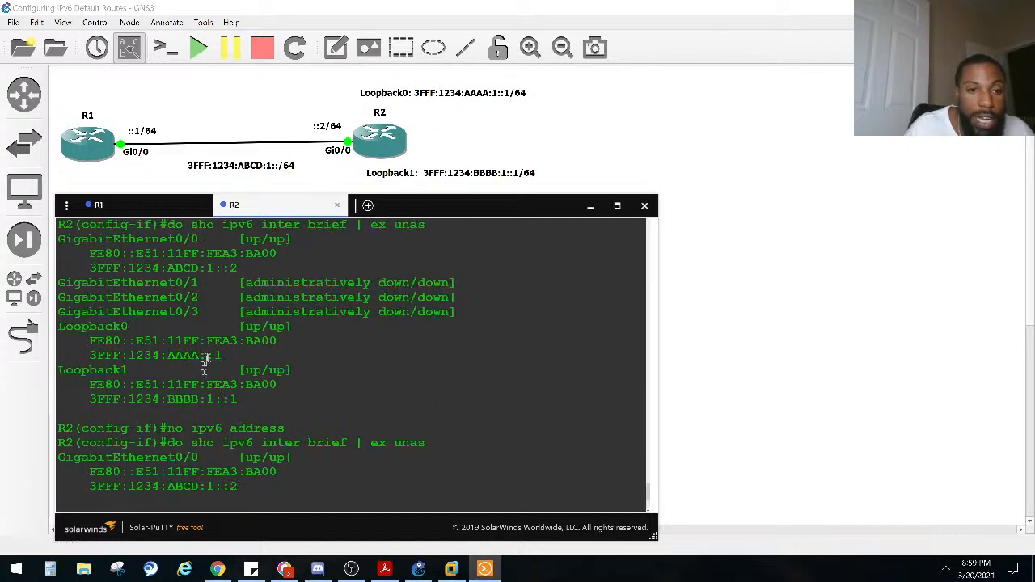
pyautogui.moveTo(220, 356); pyautogui.dragTo(89, 356)
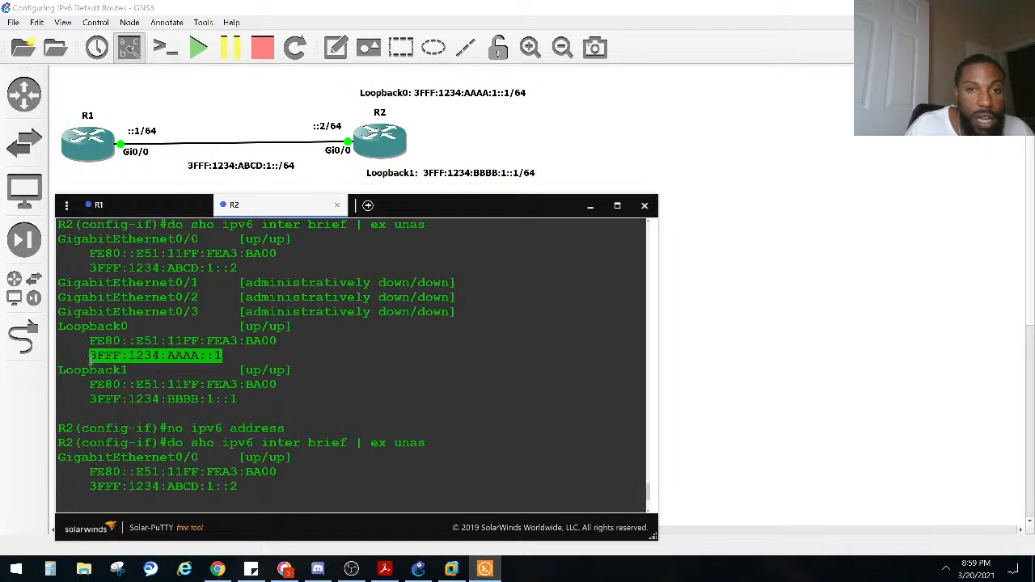
pyautogui.click(248, 366)
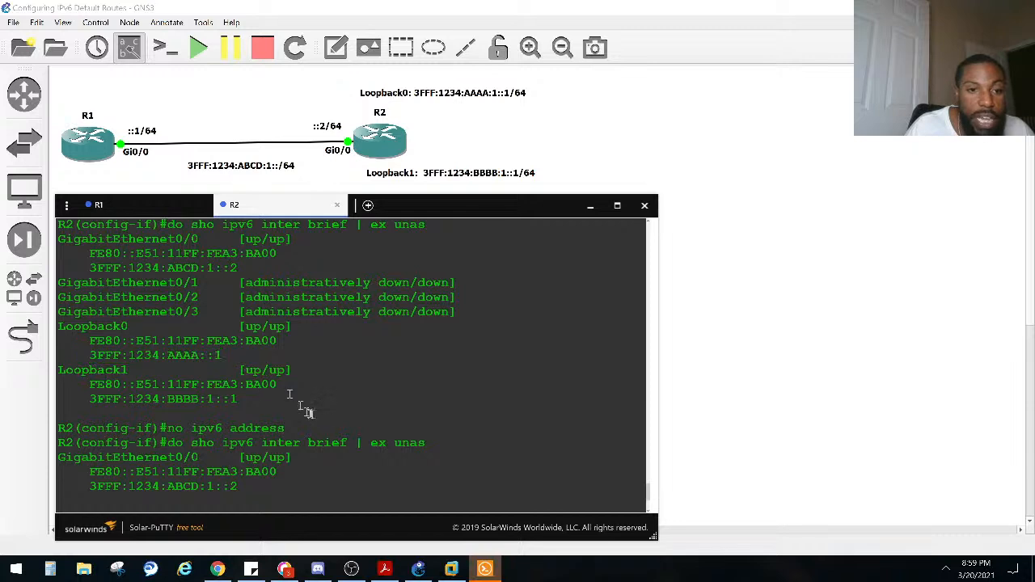
# Step: Assign the IPv6 address 3fff:1234:aaaa:1::1/64 to R2's Loopback 0 interface
pyautogui.scroll(-3, 318, 414)
pyautogui.press('Up')
pyautogui.press('BackSpace')
pyautogui.press('BackSpace')
pyautogui.press('BackSpace')
pyautogui.press('BackSpace')
pyautogui.press('BackSpace')
pyautogui.press('BackSpace')
pyautogui.press('BackSpace')
pyautogui.press('BackSpace')
pyautogui.press('BackSpace')
pyautogui.press('BackSpace')
pyautogui.press('BackSpace')
pyautogui.press('BackSpace')
pyautogui.press('BackSpace')
pyautogui.press('BackSpace')
pyautogui.press('BackSpace')
pyautogui.press('BackSpace')
pyautogui.press('BackSpace')
pyautogui.press('BackSpace')
pyautogui.press('BackSpace')
pyautogui.press('BackSpace')
pyautogui.write('ipv')
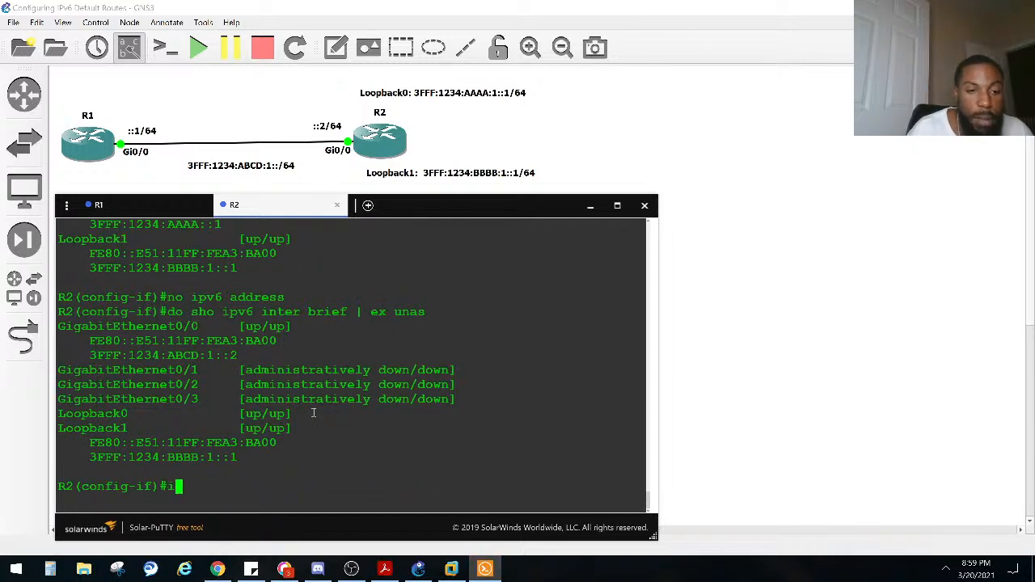
pyautogui.press('Tab')
pyautogui.write('add')
pyautogui.press('Tab')
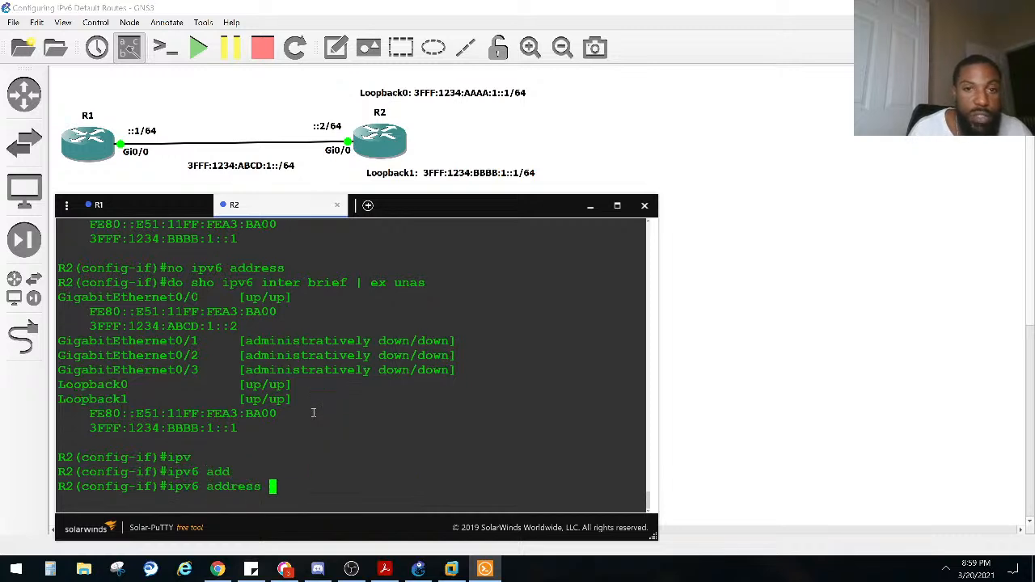
pyautogui.write('3fff')
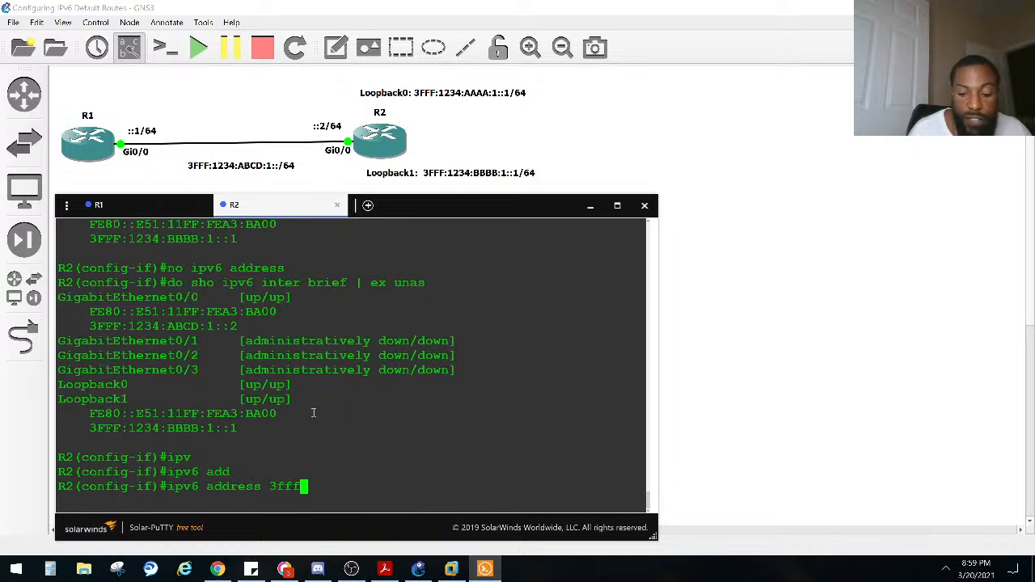
pyautogui.write(':1234')
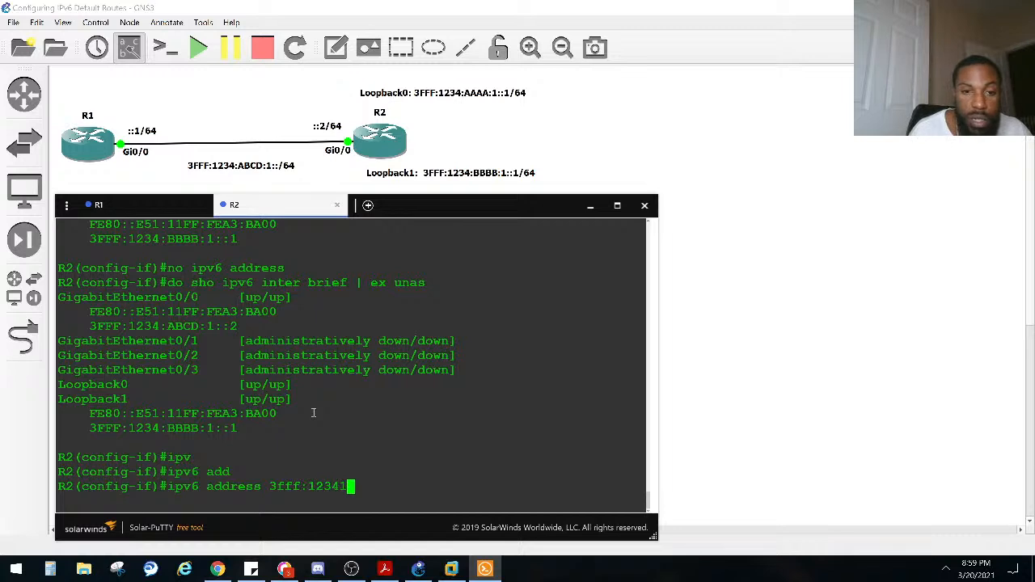
pyautogui.write(':aaaa:')
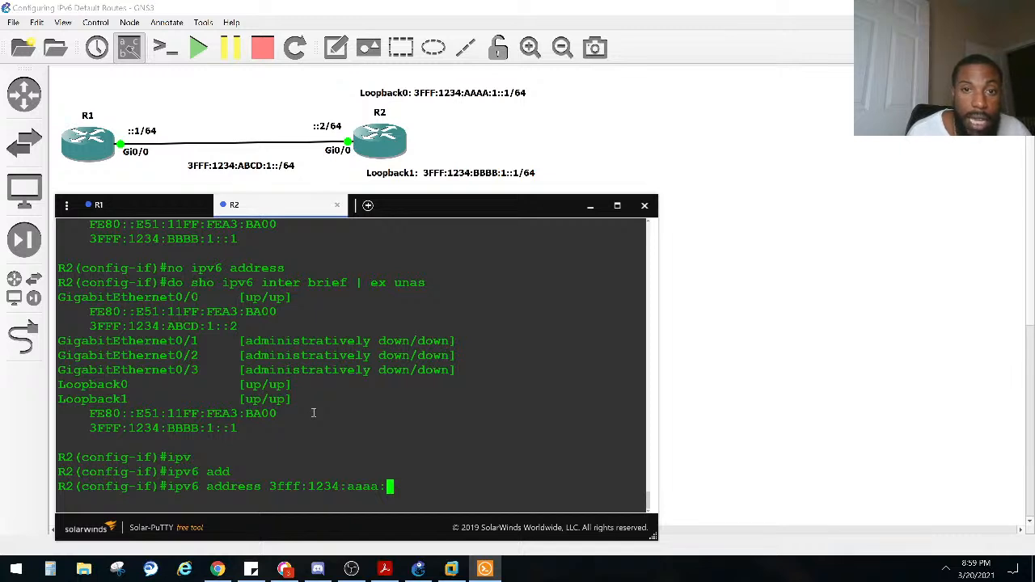
pyautogui.write('1')
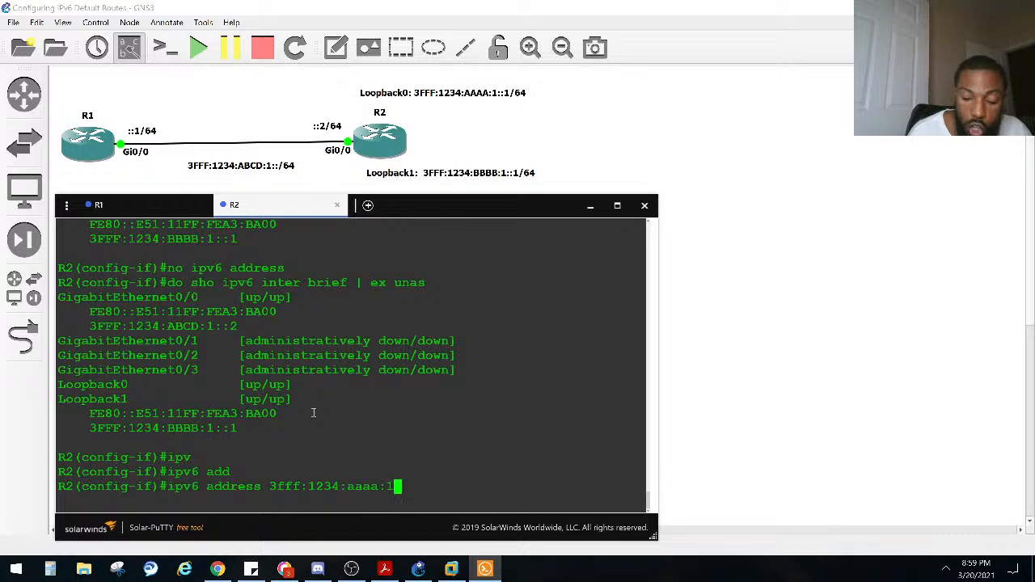
pyautogui.write('::1')
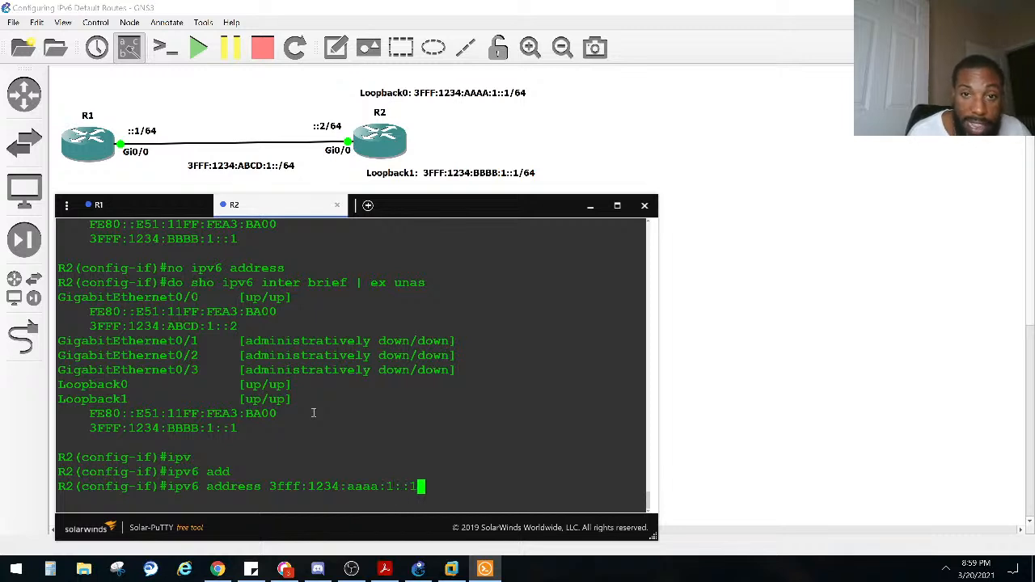
pyautogui.write('/64')
pyautogui.press('Return')
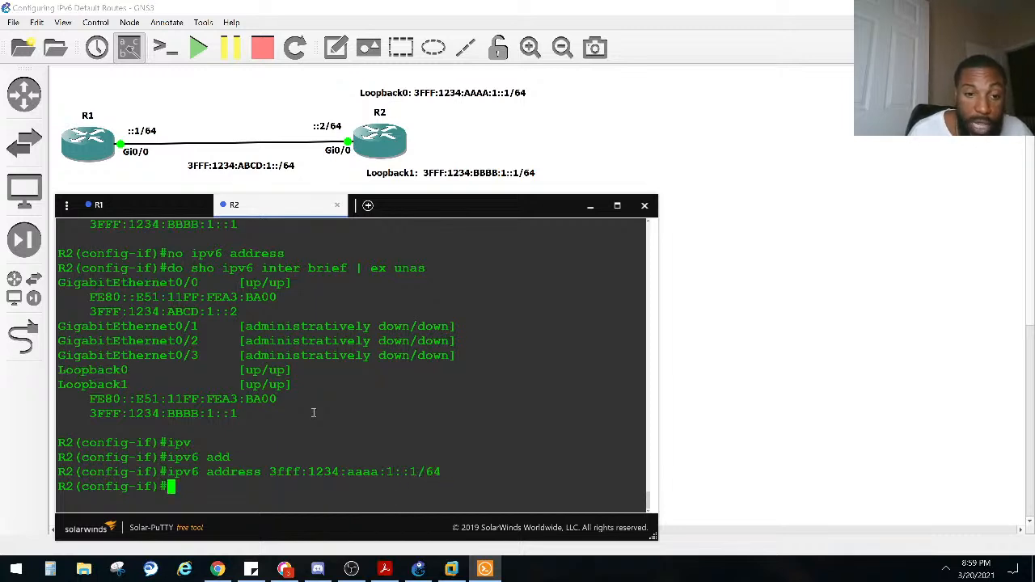
# Step: Display R2's brief IPv6 interface list, excluding "unas" lines, and check the Loopback 0 and Loopback 1 addresses
pyautogui.press('Up')
pyautogui.press('Up')
pyautogui.press('Up')
pyautogui.press('Up')
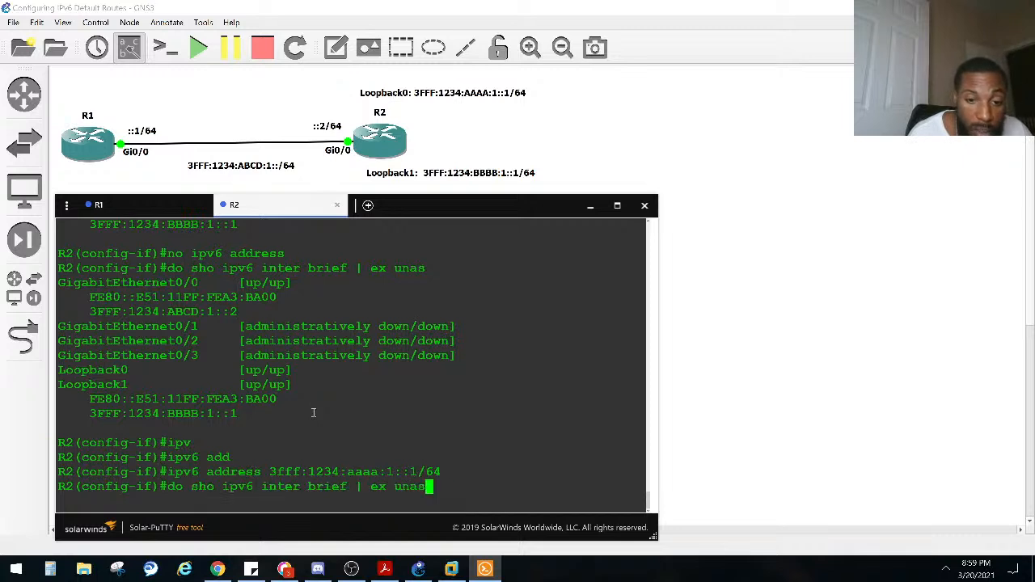
pyautogui.press('Return')
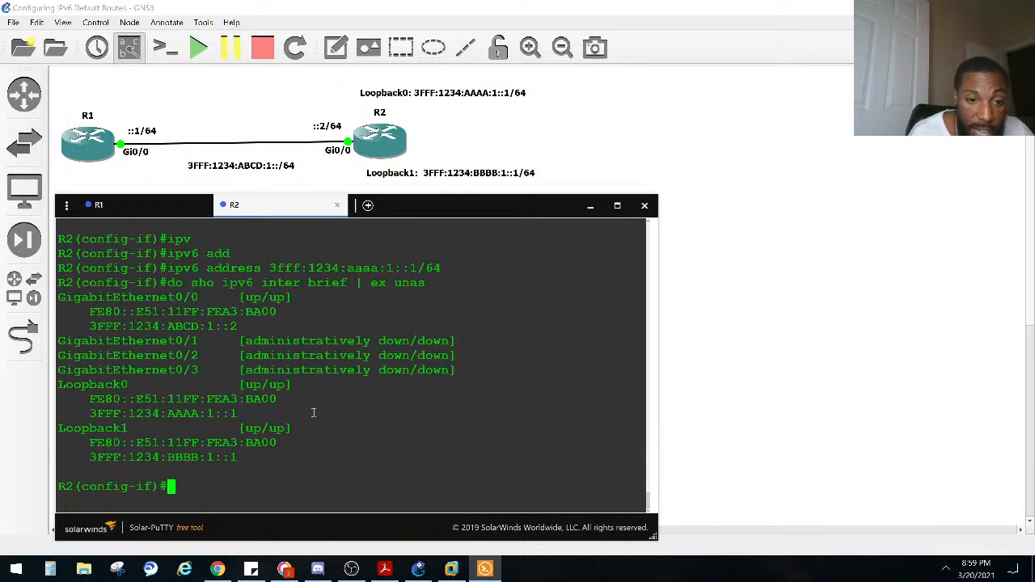
pyautogui.moveTo(234, 413)
pyautogui.mouseDown()
pyautogui.moveTo(234, 442)
pyautogui.moveTo(135, 414)
pyautogui.moveTo(93, 414)
pyautogui.moveTo(236, 413)
pyautogui.mouseUp()
pyautogui.click(235, 441)
pyautogui.click(90, 414)
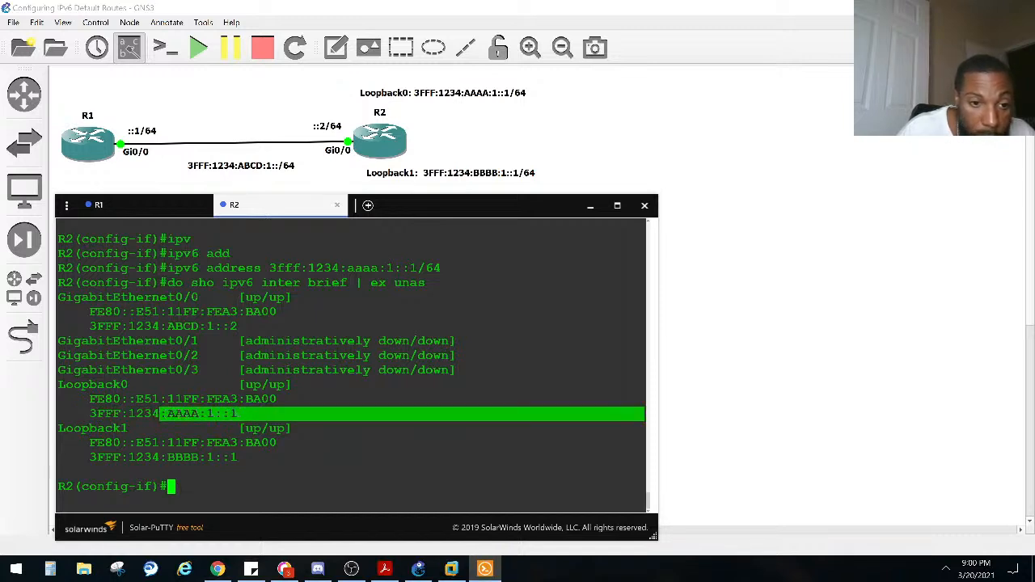
pyautogui.moveTo(236, 456); pyautogui.dragTo(166, 457)
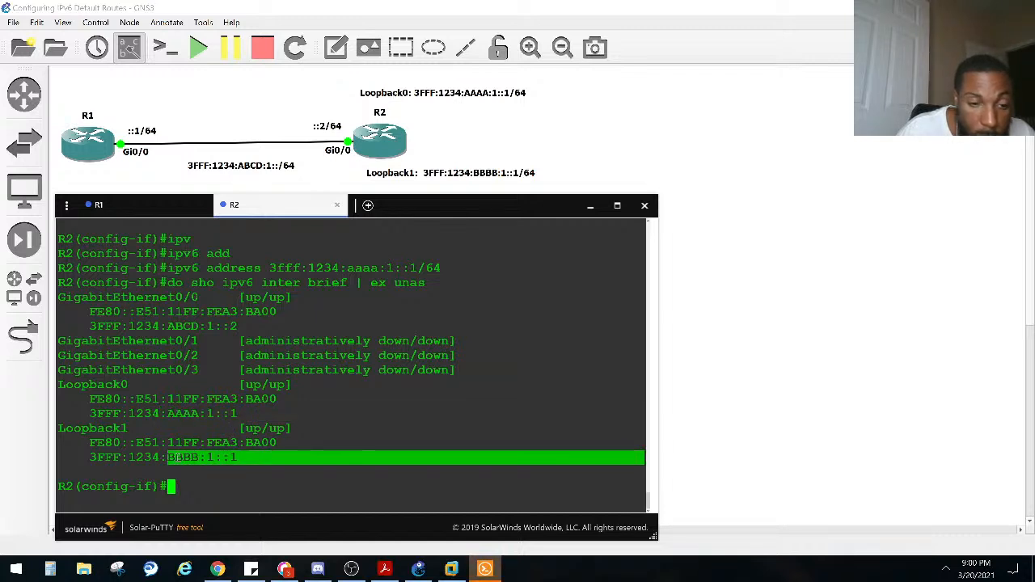
pyautogui.click(167, 457)
# Step: Leave interface configuration on R2 and enable IPv6 unicast routing in global configuration mode
pyautogui.hotkey('ctrl', 'z')
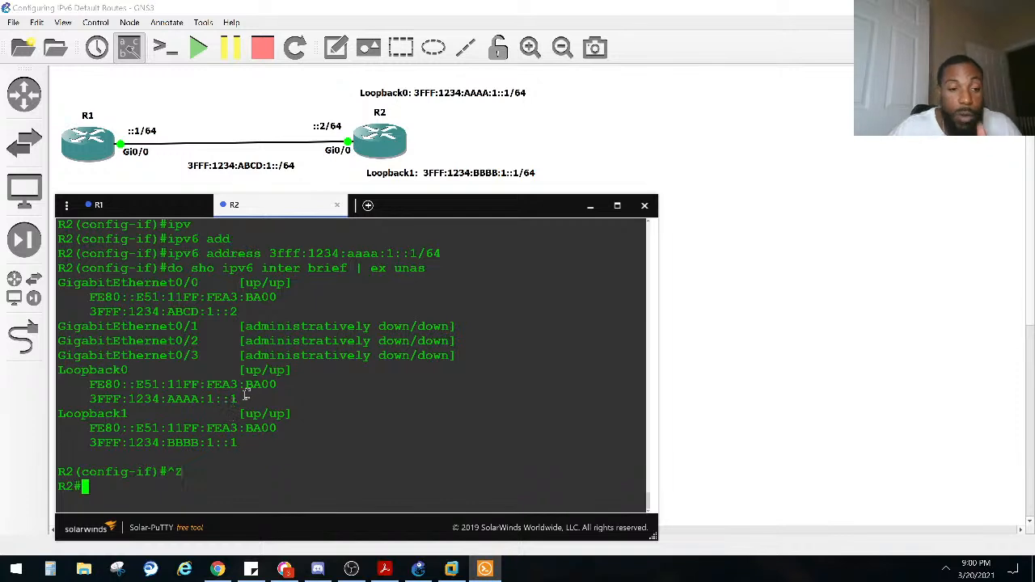
pyautogui.write('conf')
pyautogui.press('Tab')
pyautogui.write('t')
pyautogui.press('Tab')
pyautogui.press('Return')
pyautogui.write('ipv')
pyautogui.press('Tab')
pyautogui.write('un')
pyautogui.press('Tab')
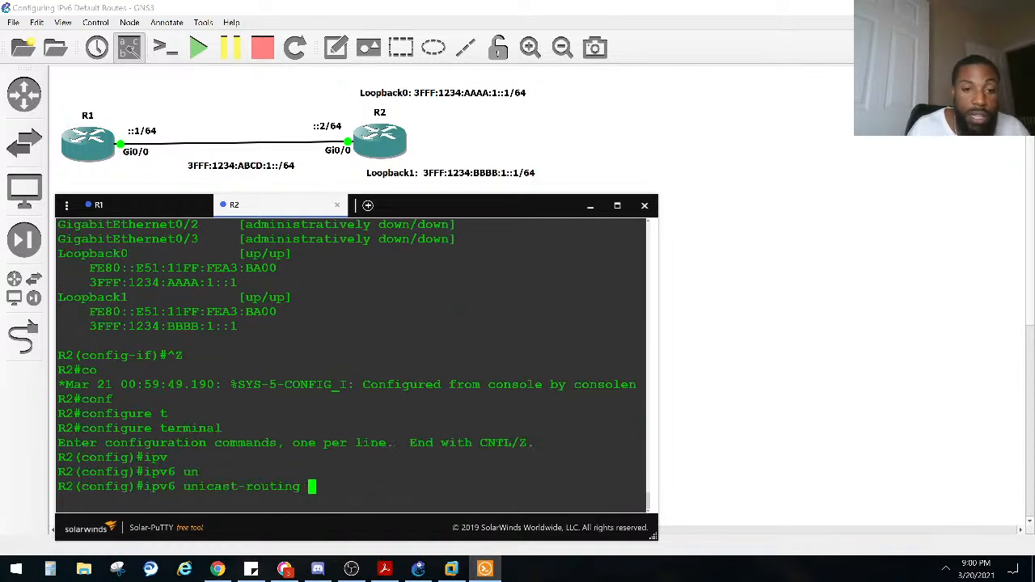
pyautogui.press('Return')
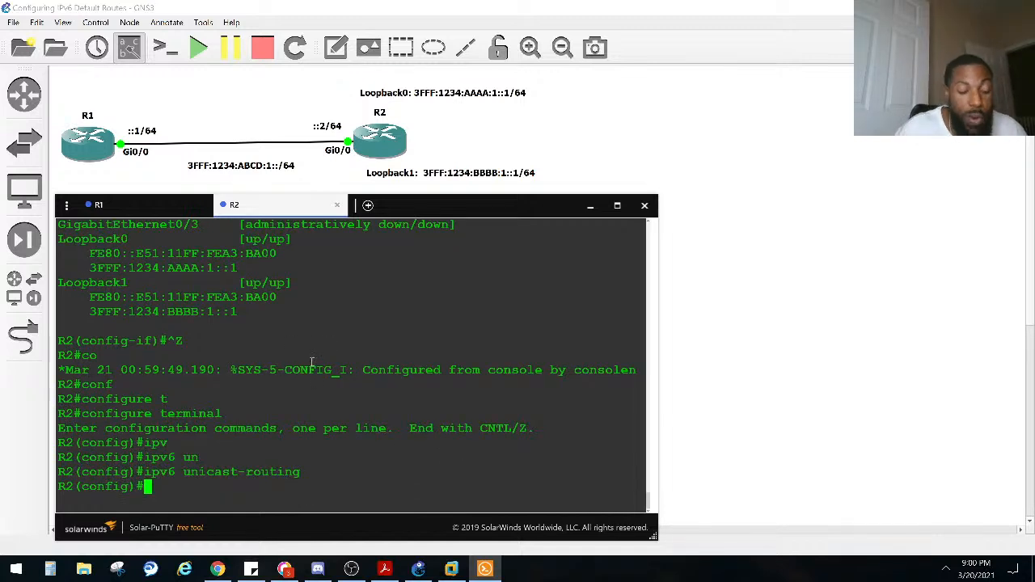
# Step: Display R2's IPv6 routing table from privileged mode and examine the route entries and the ND Default code in the legend
pyautogui.hotkey('ctrl', 'z')
pyautogui.write('sho ipv')
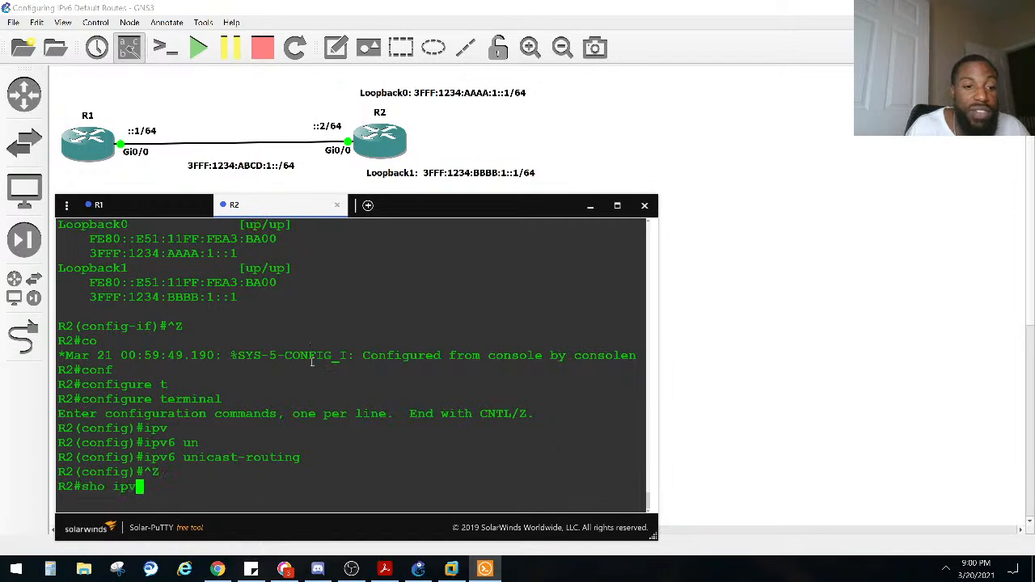
pyautogui.write('6 rou')
pyautogui.press('Tab')
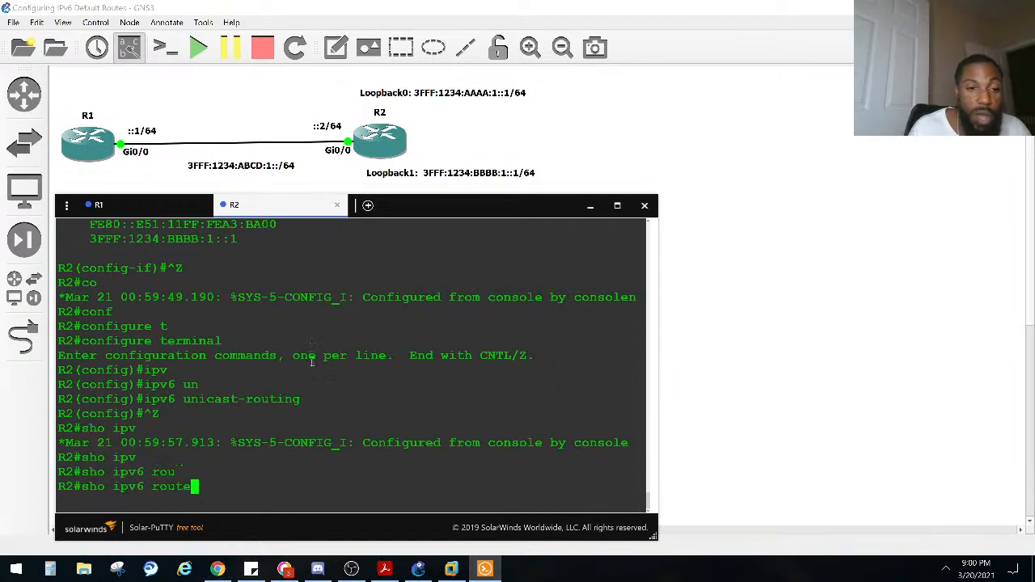
pyautogui.press('Return')
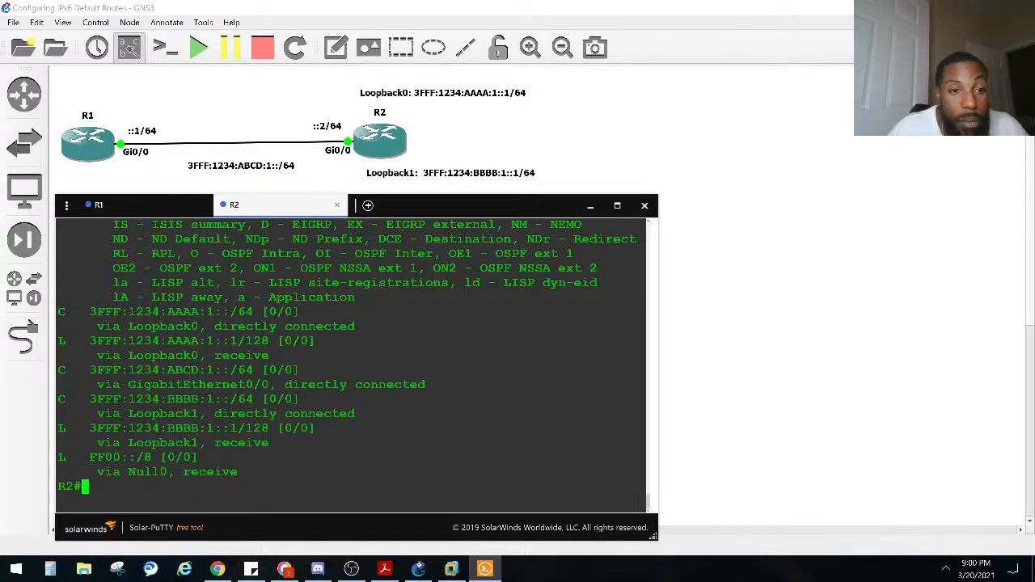
pyautogui.scroll(3, 146, 321)
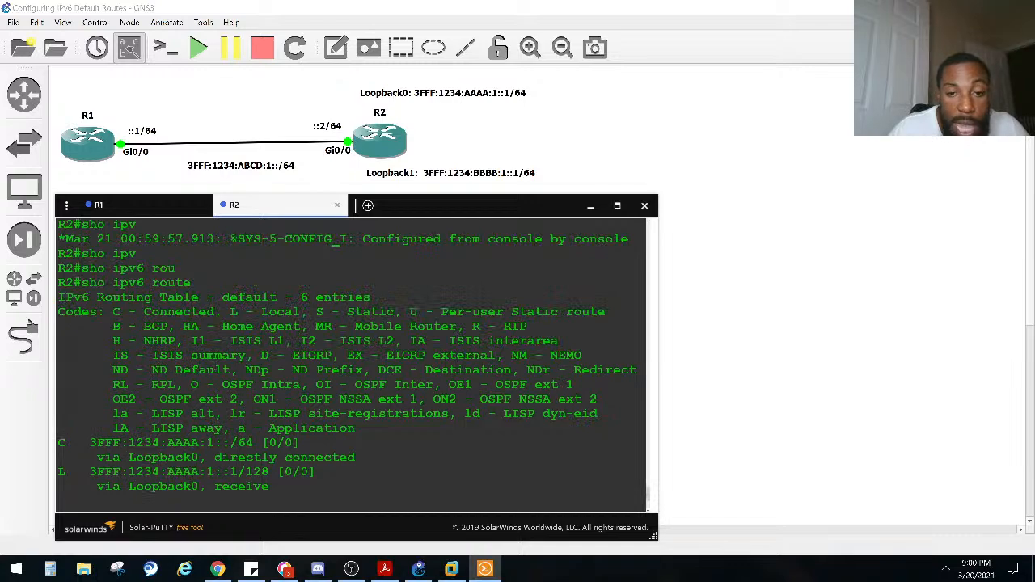
pyautogui.scroll(-3, 215, 366)
pyautogui.scroll(5, 215, 369)
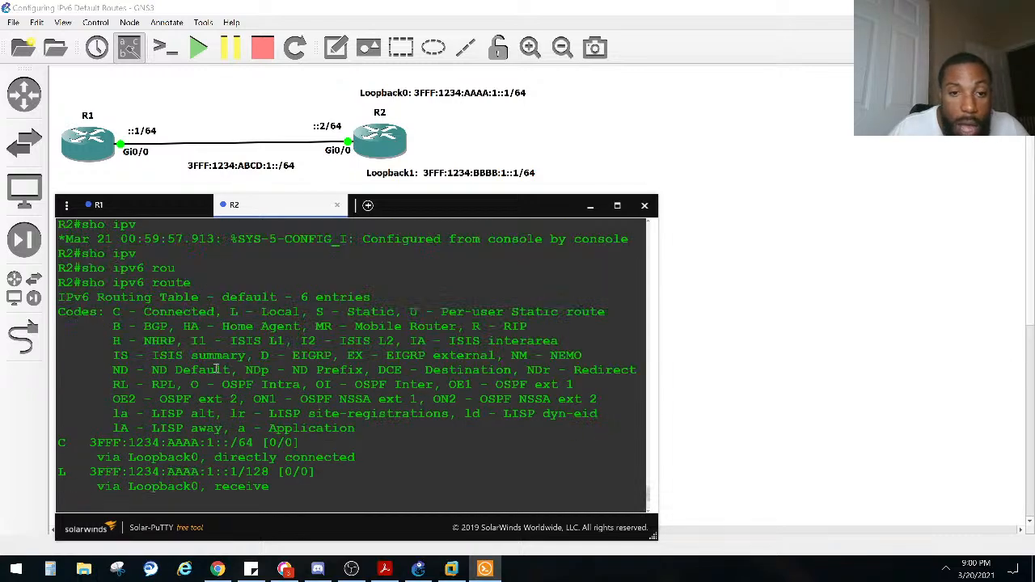
pyautogui.scroll(-5, 215, 368)
pyautogui.scroll(3, 215, 368)
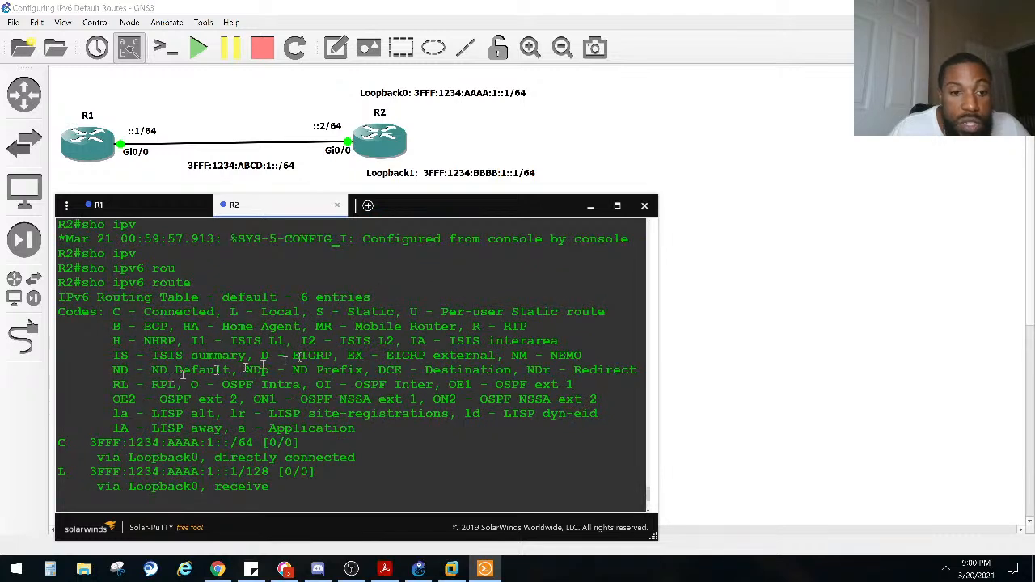
pyautogui.moveTo(107, 372); pyautogui.dragTo(225, 370)
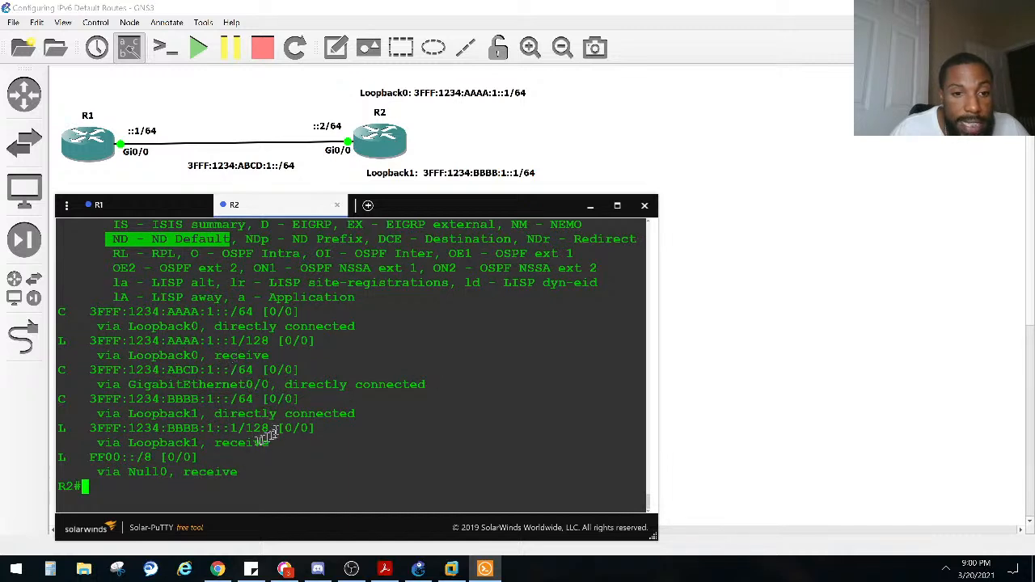
# Step: Examine the connected and local entries in R2's IPv6 routing table against the route code legend
pyautogui.doubleClick(65, 312)
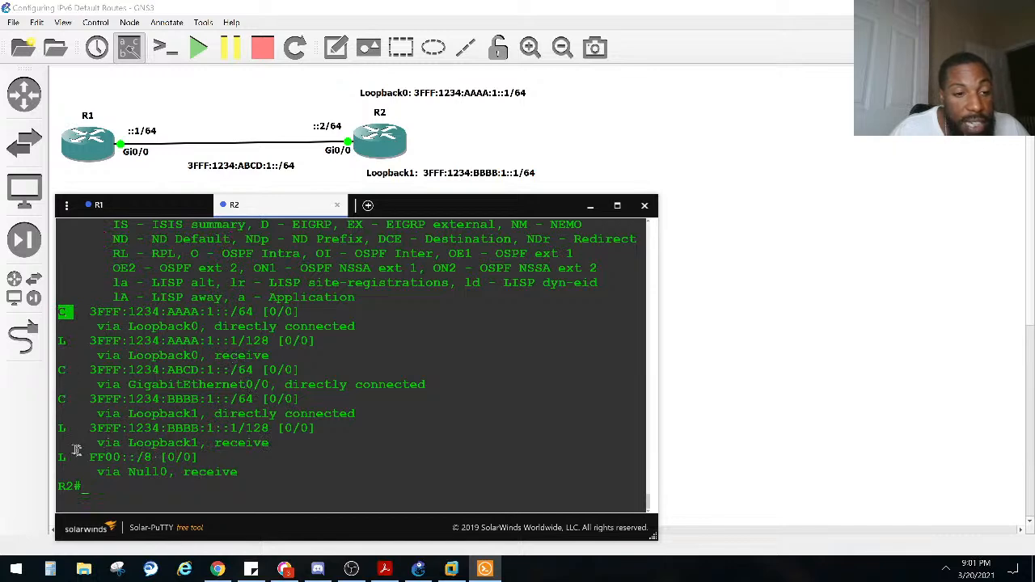
pyautogui.scroll(3, 167, 427)
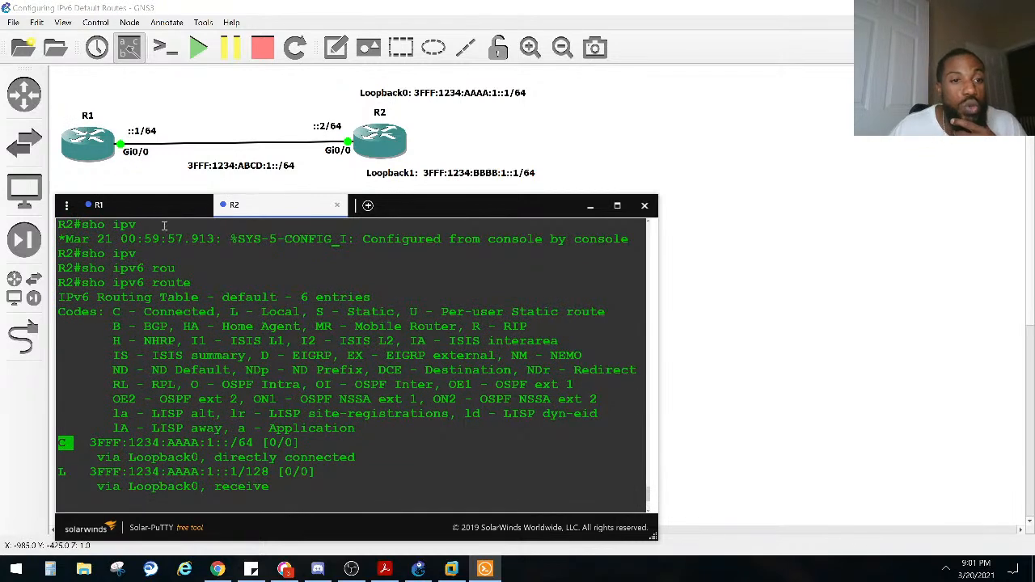
pyautogui.moveTo(60, 312); pyautogui.dragTo(299, 457)
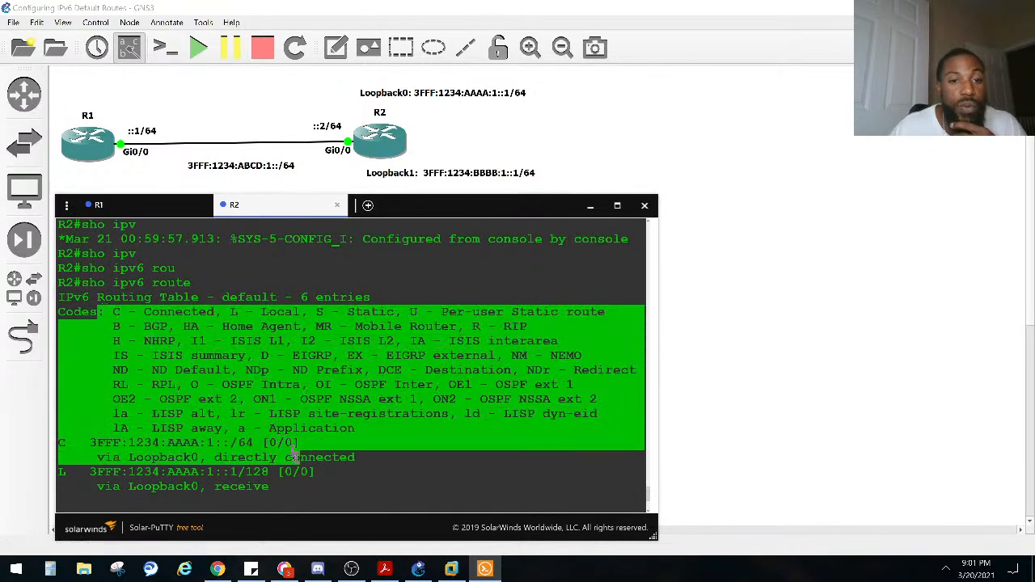
# Step: Widen the console window with R1's session in view and examine the log message about the duplicate address on GigabitEthernet0/0
pyautogui.click(130, 209)
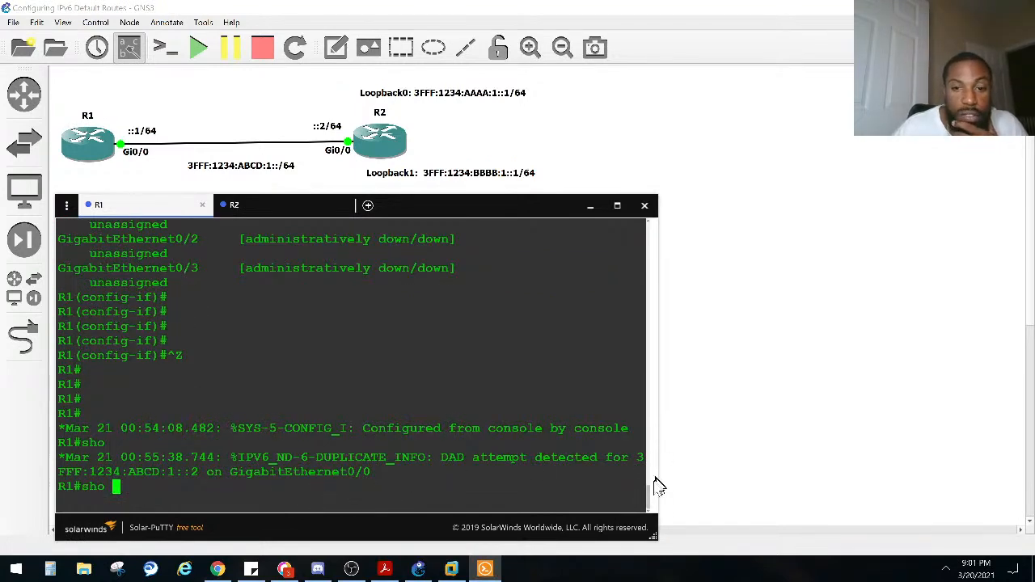
pyautogui.moveTo(657, 521); pyautogui.dragTo(806, 533)
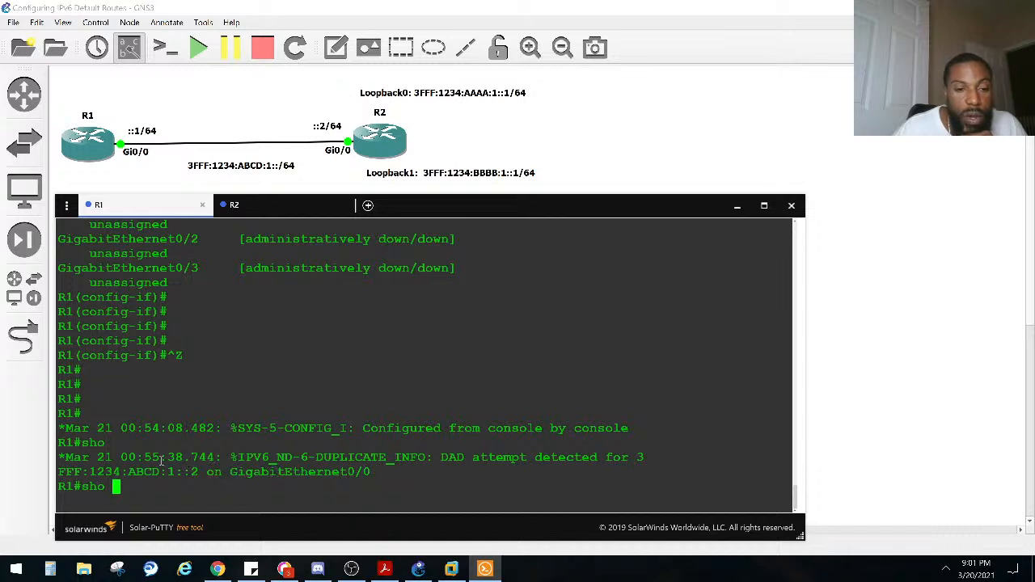
pyautogui.moveTo(198, 475); pyautogui.dragTo(171, 473)
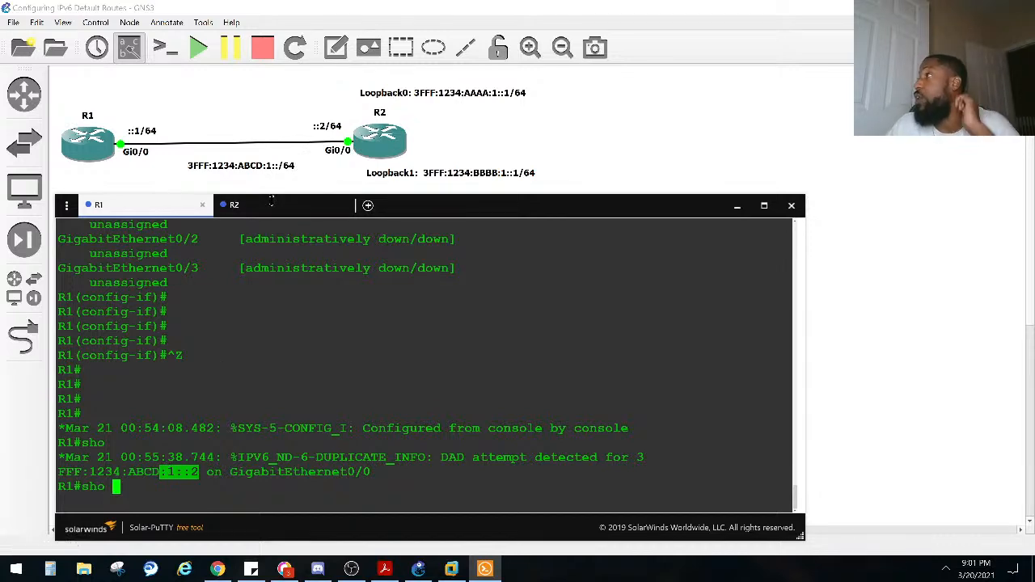
# Step: Display the detailed IPv6 information for R2's gigabitEthernet 0/0 interface
pyautogui.click(272, 205)
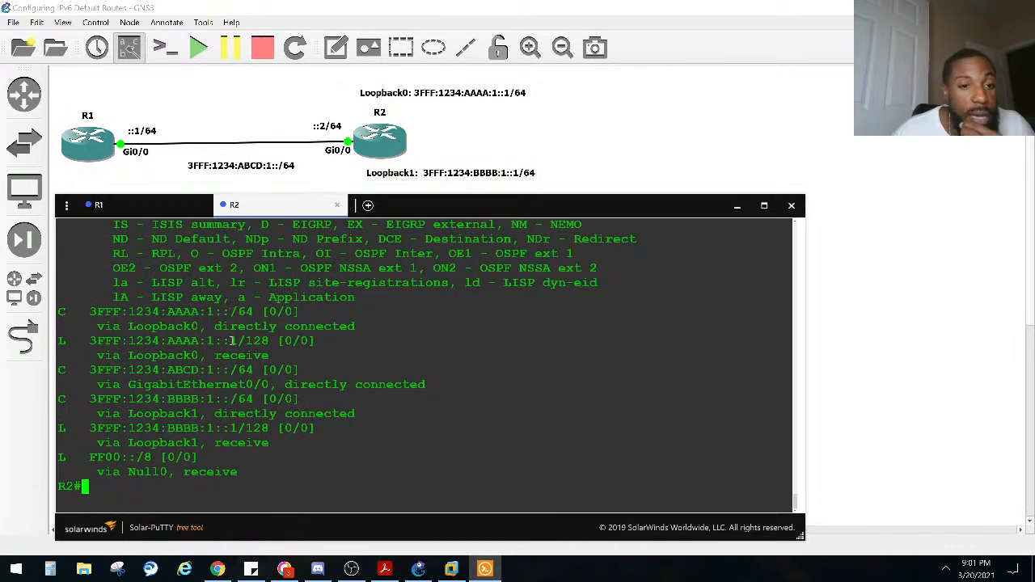
pyautogui.press('Up')
pyautogui.press('Up')
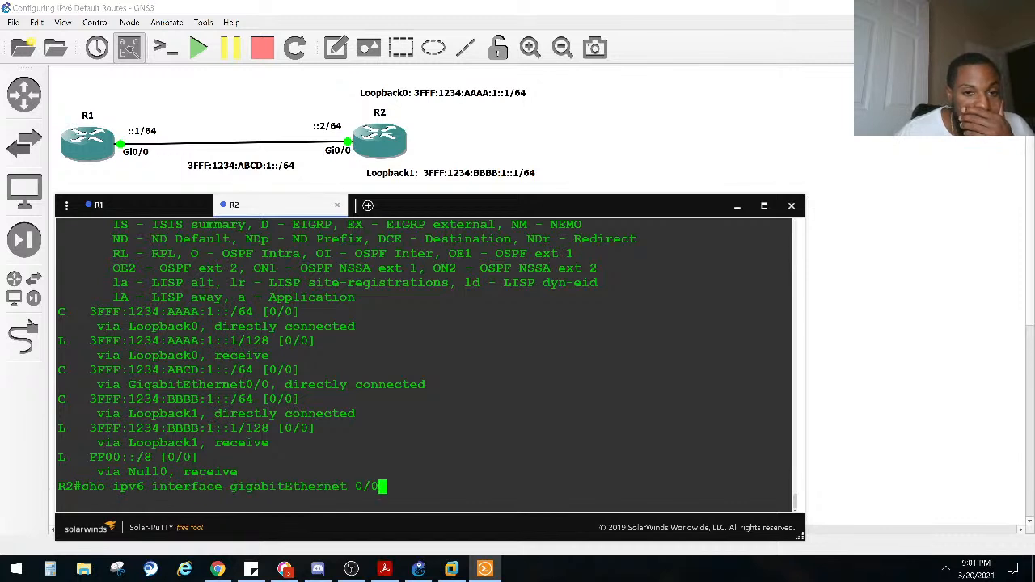
pyautogui.press('Return')
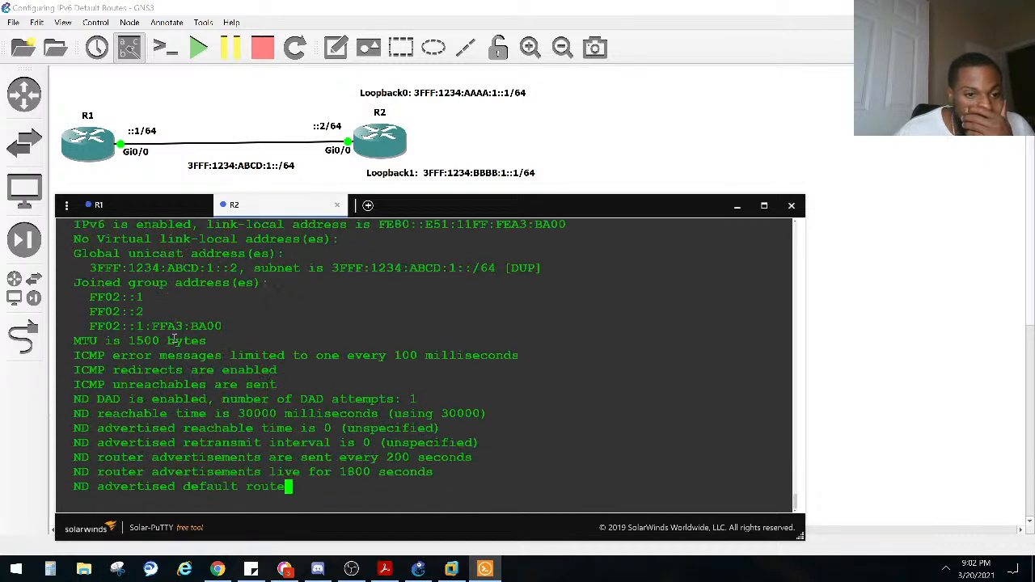
pyautogui.press('Return')
pyautogui.press('Up')
pyautogui.press('Up')
pyautogui.press('Up')
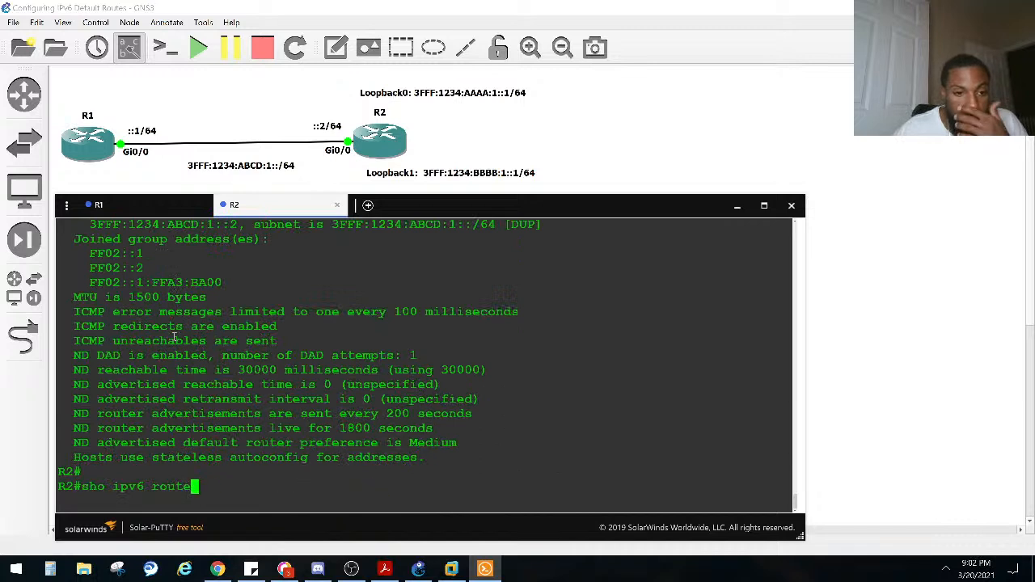
pyautogui.press('Up')
pyautogui.press('Down')
pyautogui.press('Down')
pyautogui.press('Up')
pyautogui.press('Up')
pyautogui.press('Down')
pyautogui.press('Down')
pyautogui.press('Down')
pyautogui.press('Down')
pyautogui.press('Down')
pyautogui.press('Down')
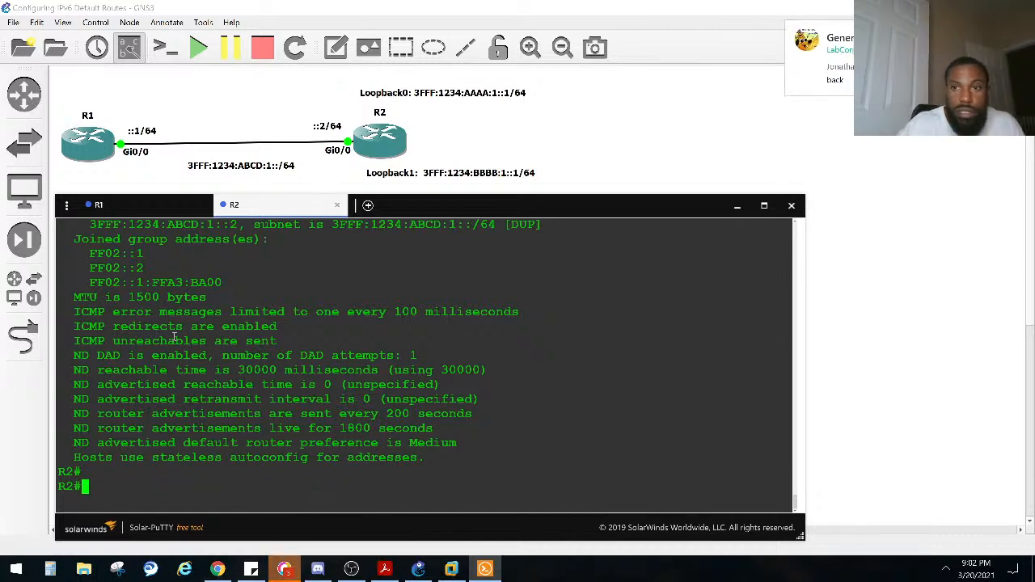
# Step: Quit the background apps that interrupt with pop-up notifications from the system tray
pyautogui.click(949, 570)
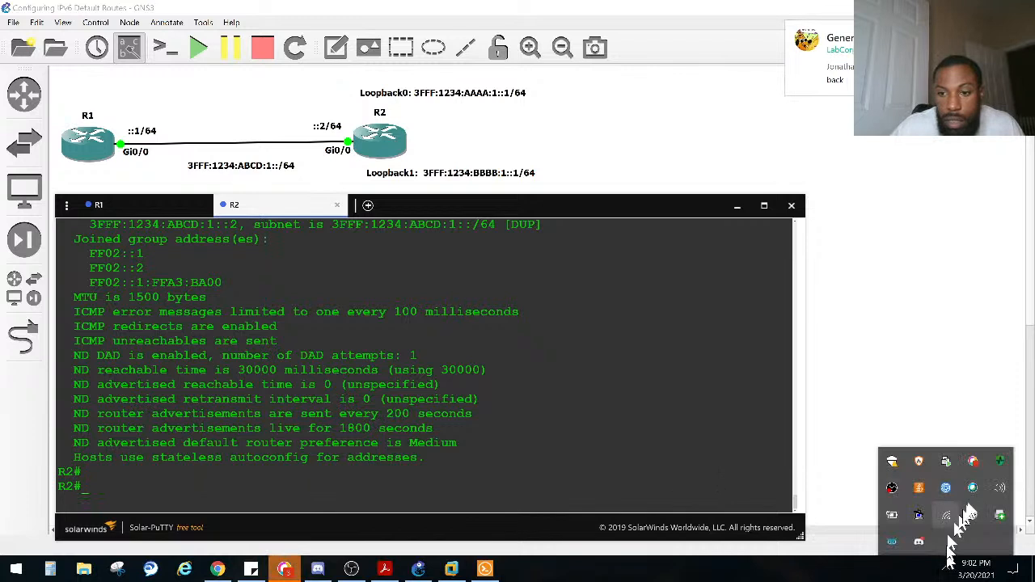
pyautogui.rightClick(986, 487)
pyautogui.click(841, 476)
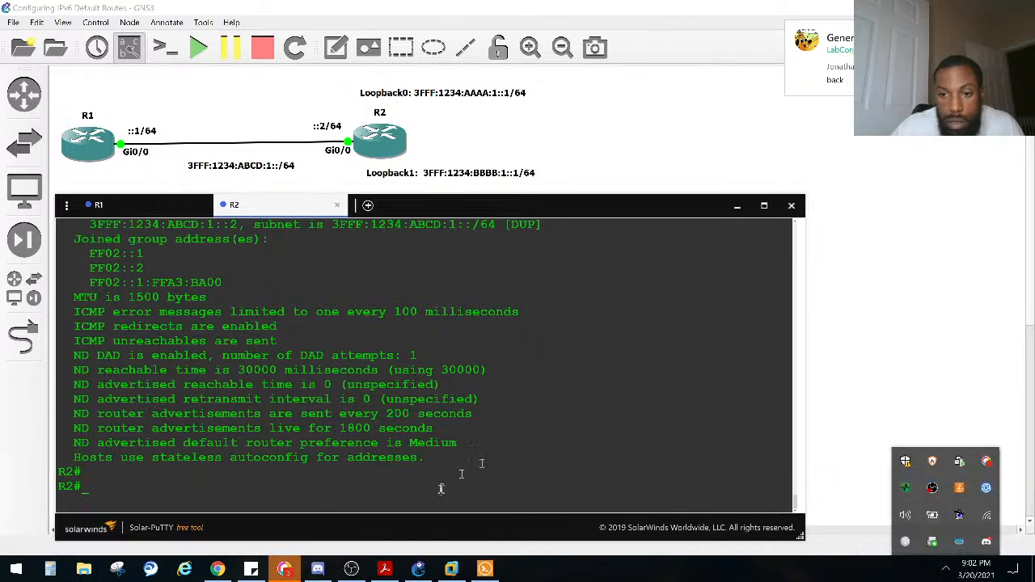
pyautogui.rightClick(932, 487)
pyautogui.click(970, 556)
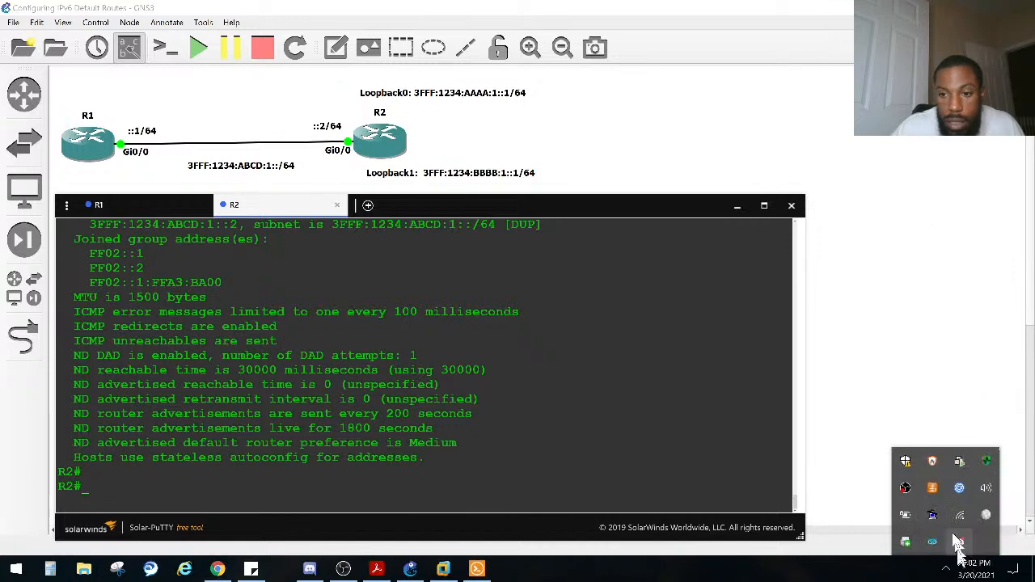
# Step: Display R2's brief IPv6 interface list and check the global address on GigabitEthernet0/0
pyautogui.click(477, 483)
pyautogui.write('sho ipv')
pyautogui.press('Tab')
pyautogui.write('inter brief')
pyautogui.press('Return')
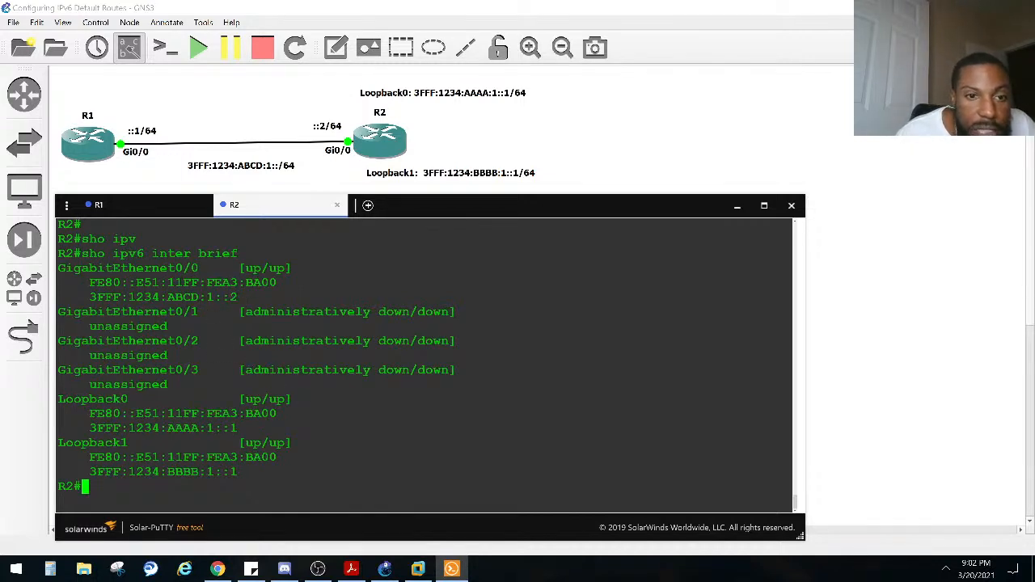
pyautogui.moveTo(240, 298); pyautogui.dragTo(89, 298)
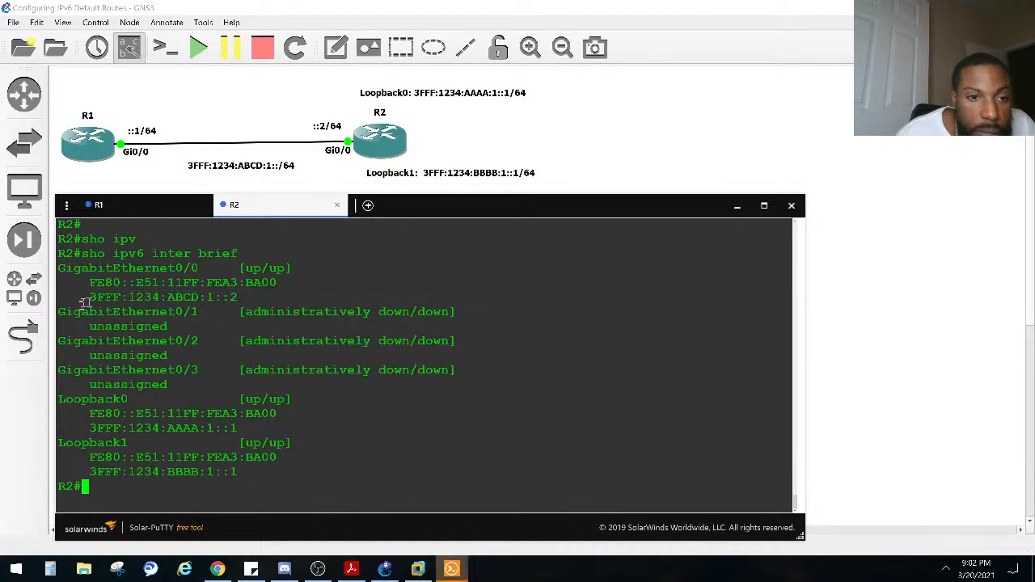
# Step: Review R1's earlier GigabitEthernet0/0 address command and the duplicate-address log message against the addressing in the topology diagram
pyautogui.click(127, 207)
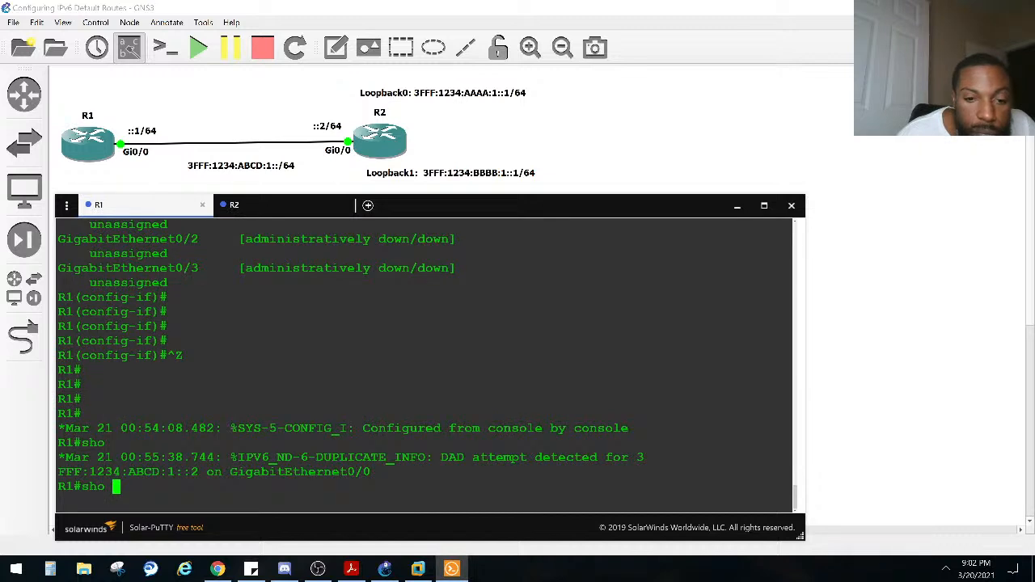
pyautogui.scroll(3, 330, 456)
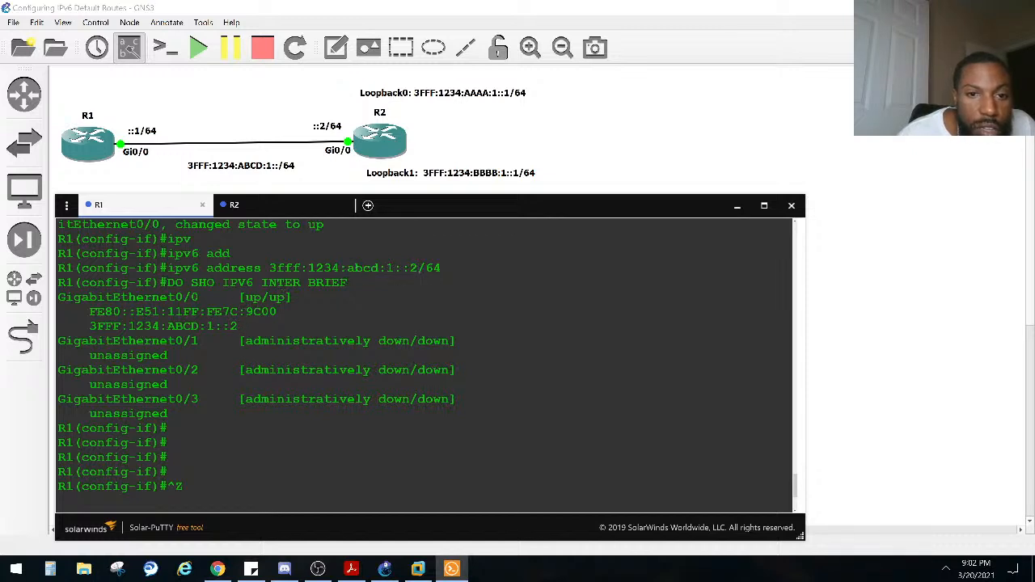
pyautogui.moveTo(420, 270); pyautogui.dragTo(386, 269)
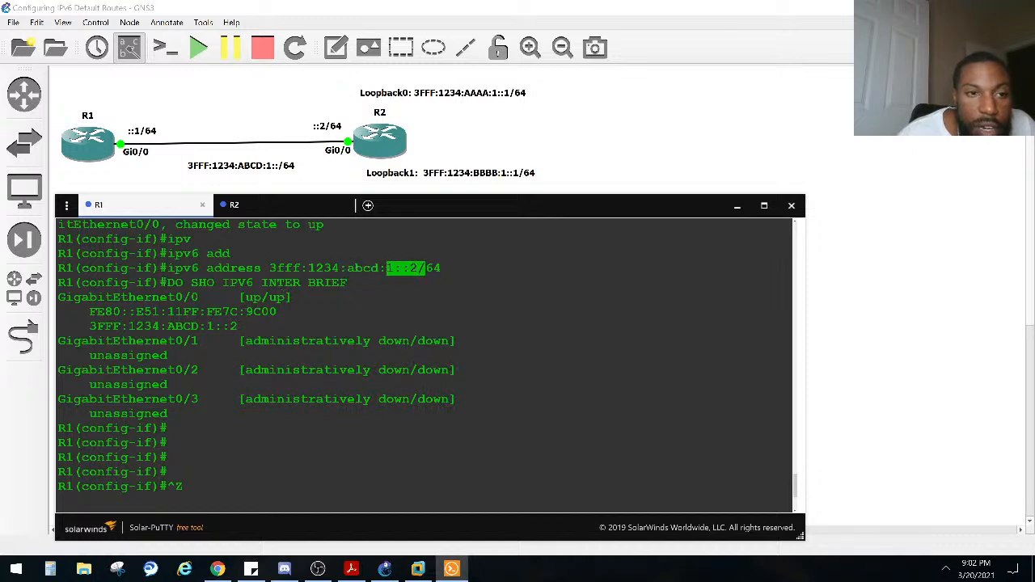
pyautogui.scroll(-3, 387, 272)
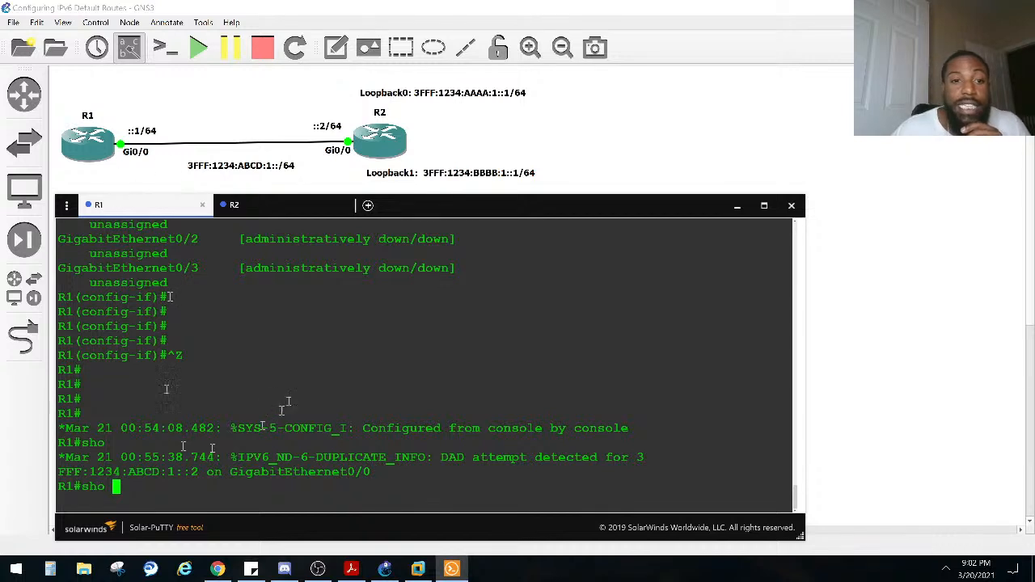
pyautogui.scroll(3, 300, 375)
pyautogui.click(415, 268)
pyautogui.moveTo(440, 268); pyautogui.dragTo(349, 267)
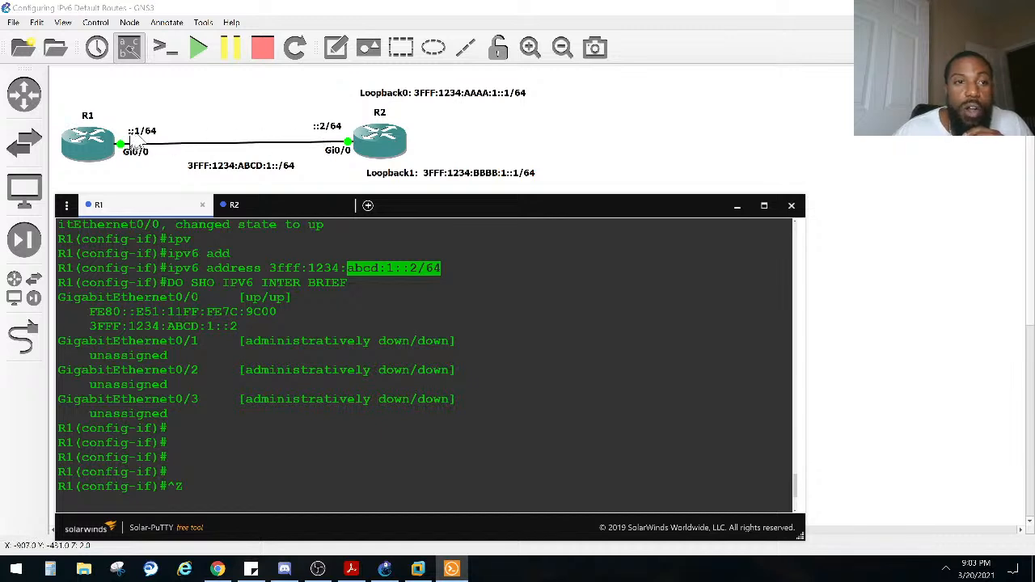
pyautogui.scroll(-1, 273, 288)
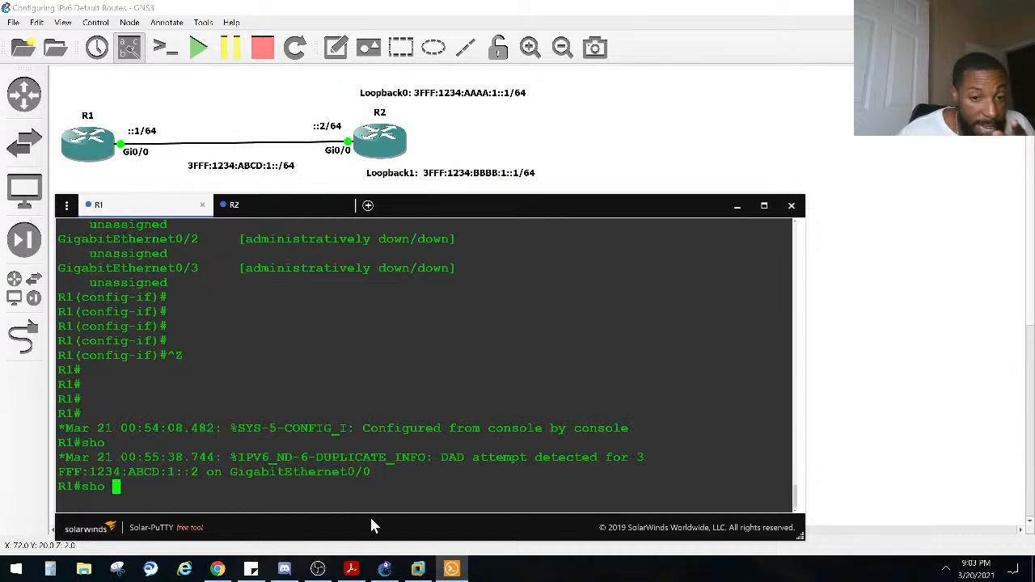
pyautogui.moveTo(379, 471); pyautogui.dragTo(225, 456)
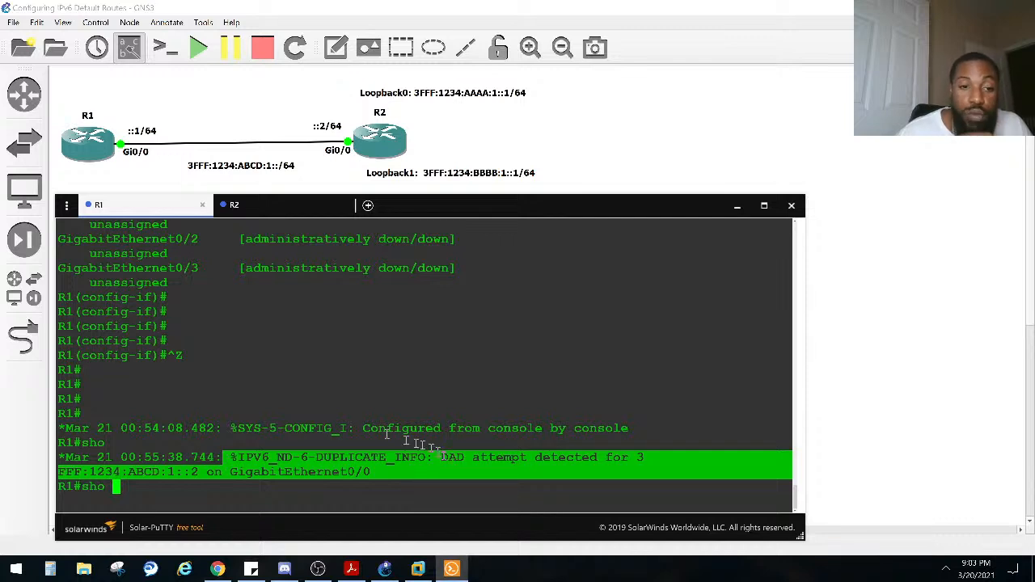
pyautogui.click(320, 382)
pyautogui.doubleClick(329, 327)
pyautogui.click(325, 338)
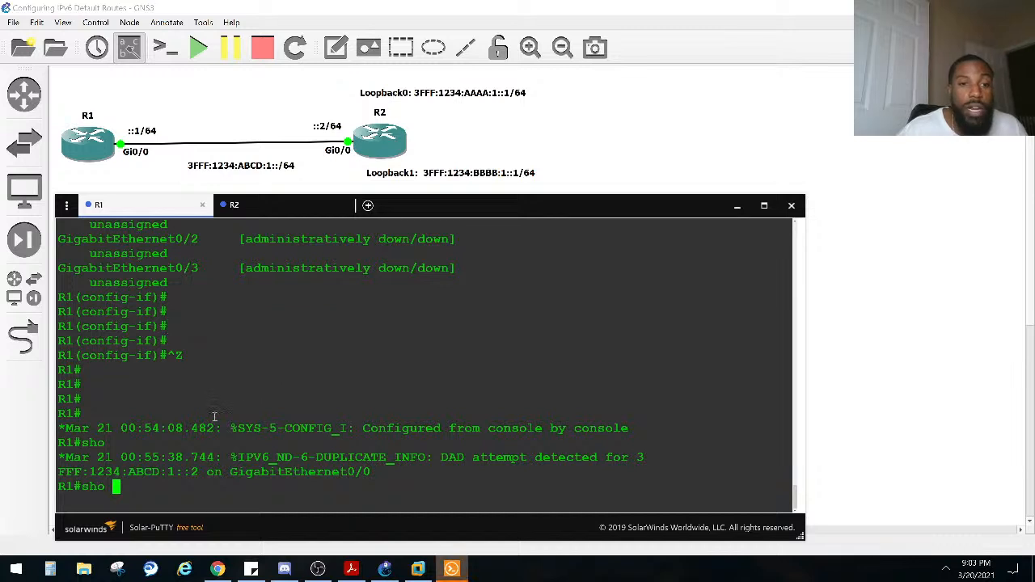
# Step: Display R1's brief IPv6 interface list, excluding "unas" lines, and compare its GigabitEthernet0/0 address with R2's
pyautogui.write('ipv')
pyautogui.press('Tab')
pyautogui.write('inter bri | ex unas')
pyautogui.press('Return')
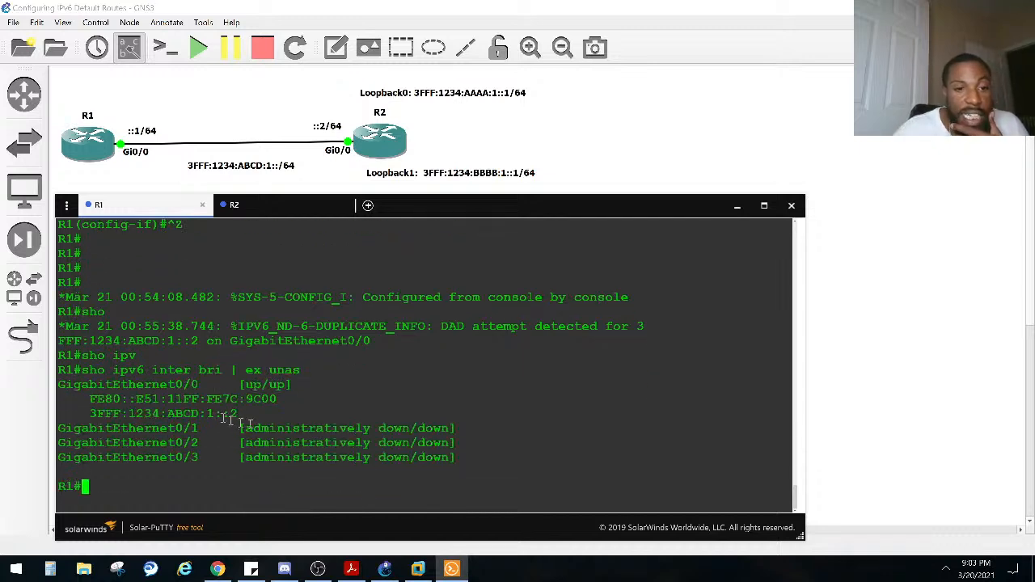
pyautogui.moveTo(238, 413); pyautogui.dragTo(91, 414)
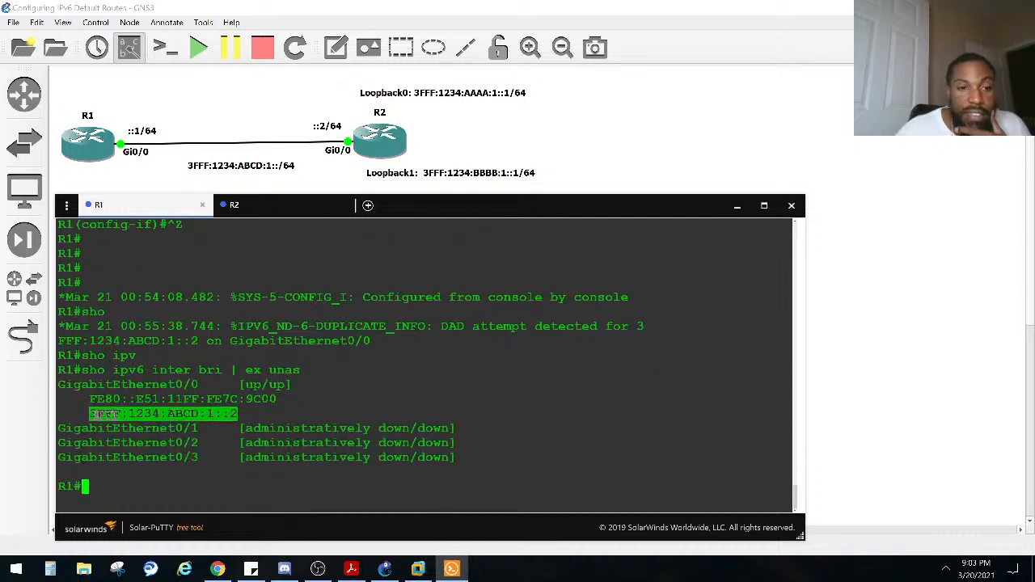
pyautogui.click(261, 208)
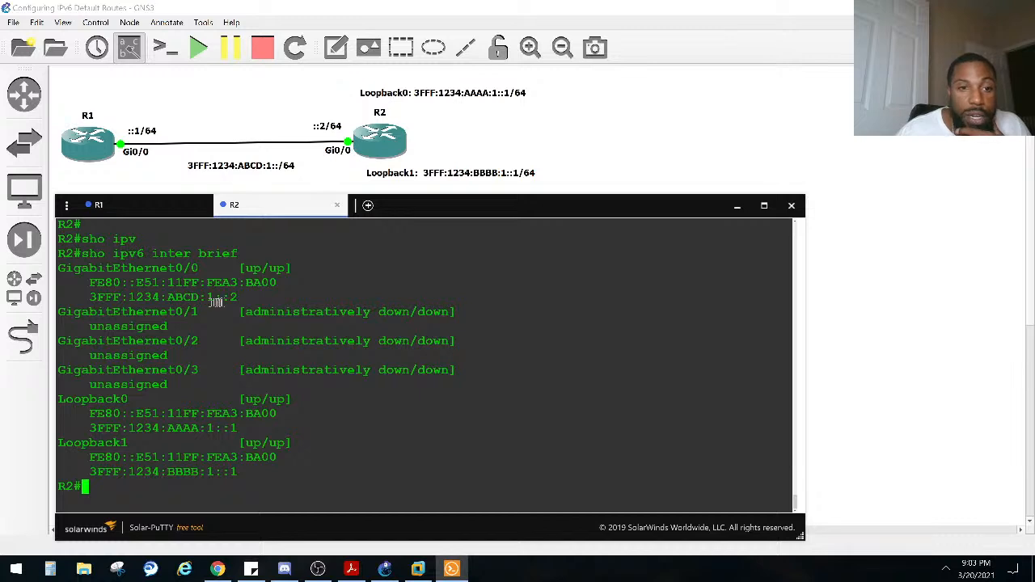
pyautogui.click(150, 210)
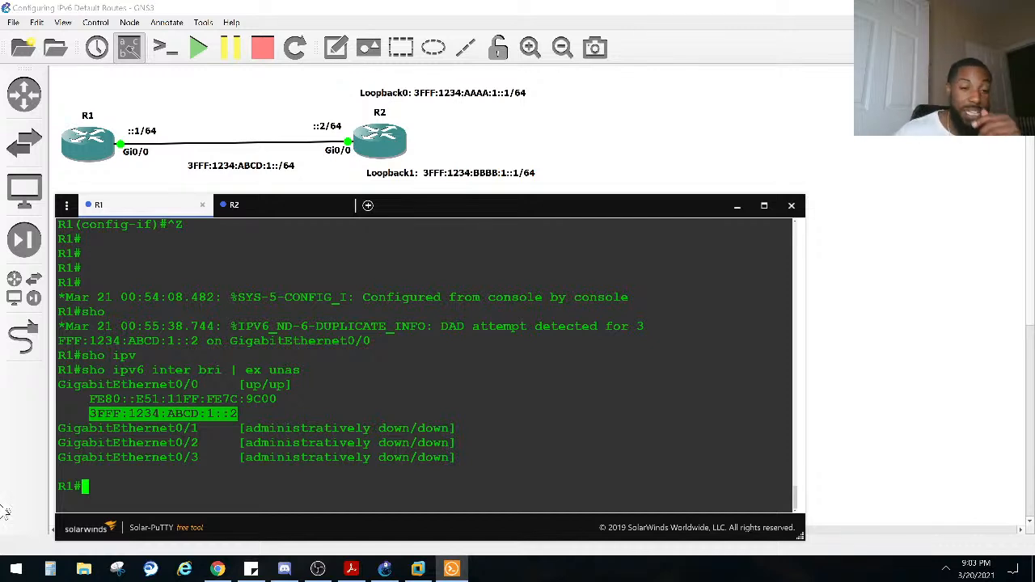
# Step: Enter global configuration mode on R1 and open interface configuration for gi0/0
pyautogui.click(191, 440)
pyautogui.write('conf')
pyautogui.press('Tab')
pyautogui.write('t')
pyautogui.press('Tab')
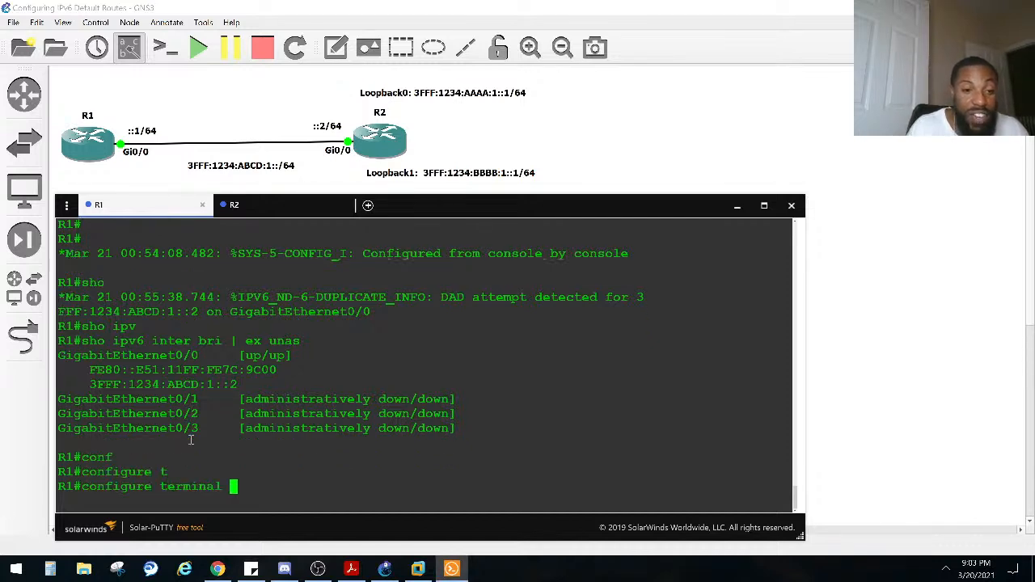
pyautogui.press('Return')
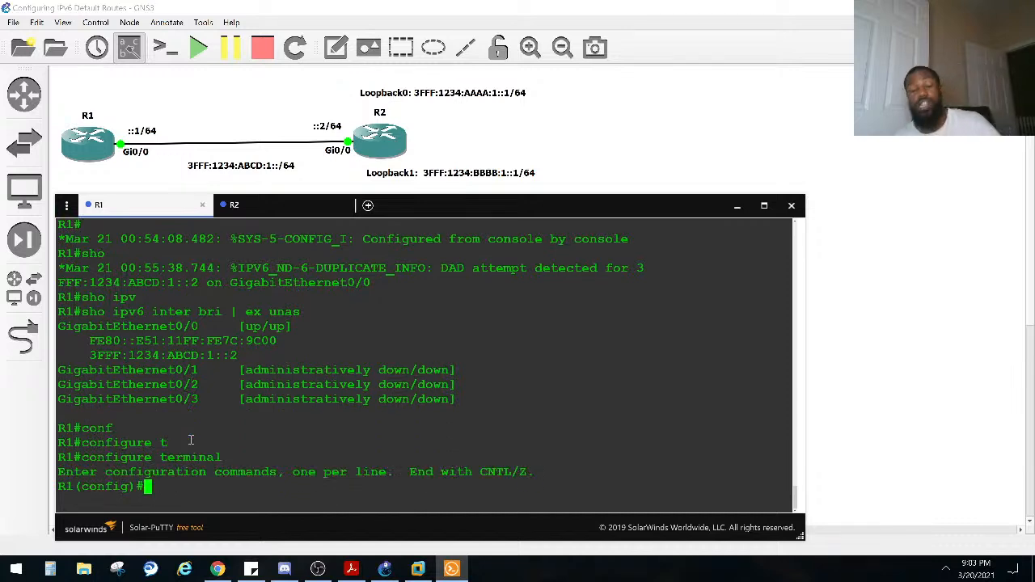
pyautogui.write('in')
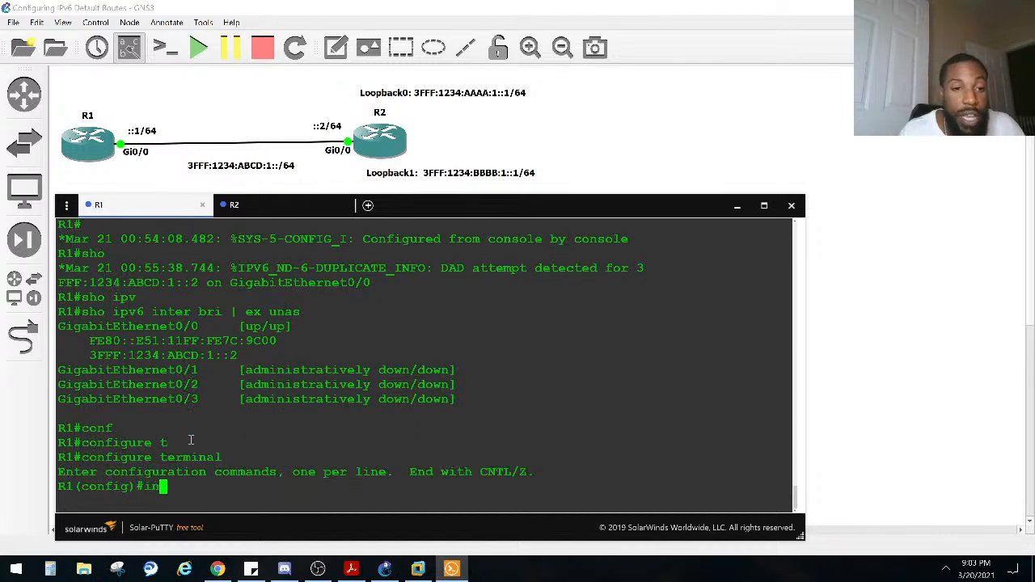
pyautogui.write('ter gi0/0')
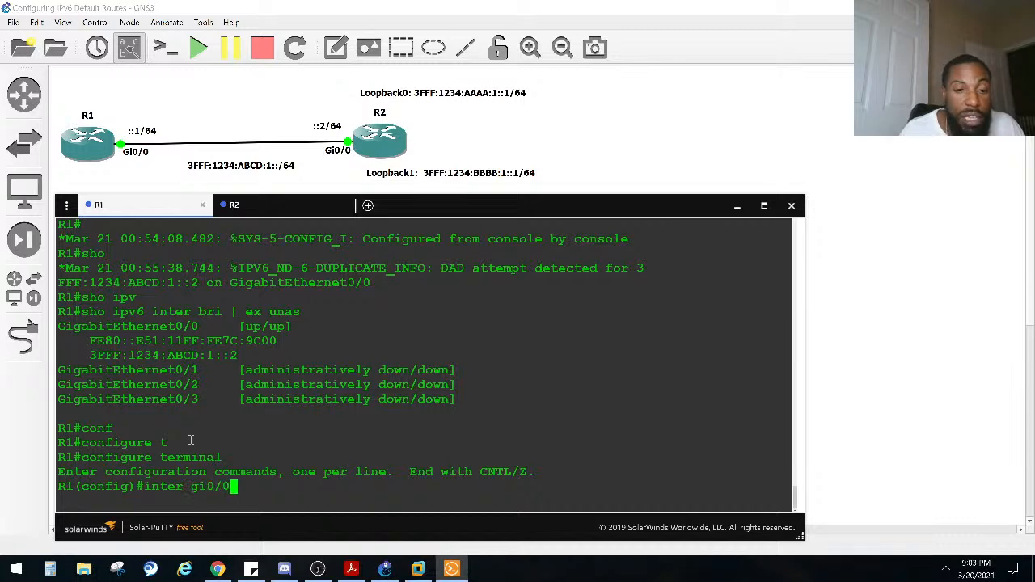
pyautogui.press('Return')
# Step: Remove the IPv6 address configuration from R1's gi0/0 interface with the "no ipv6 address" command
pyautogui.write('no ipva')
pyautogui.press('Tab')
pyautogui.press('BackSpace')
pyautogui.write('6 add')
pyautogui.press('Tab')
pyautogui.press('Return')
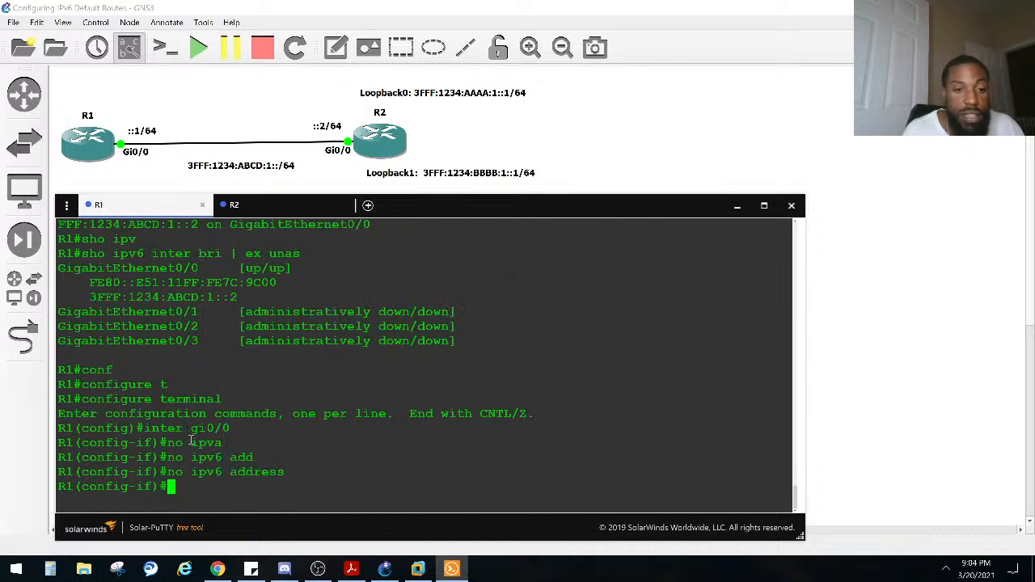
# Step: Display R1's brief IPv6 interface list from interface configuration mode, excluding "unas" lines, to check GigabitEthernet0/0's addressing
pyautogui.write('do sho ip')
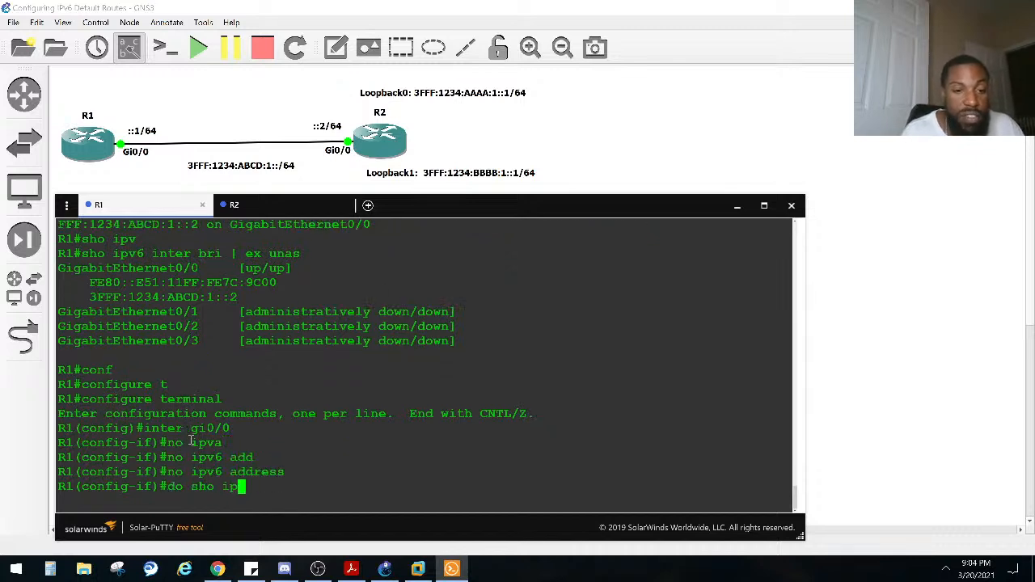
pyautogui.write('v6 inter b')
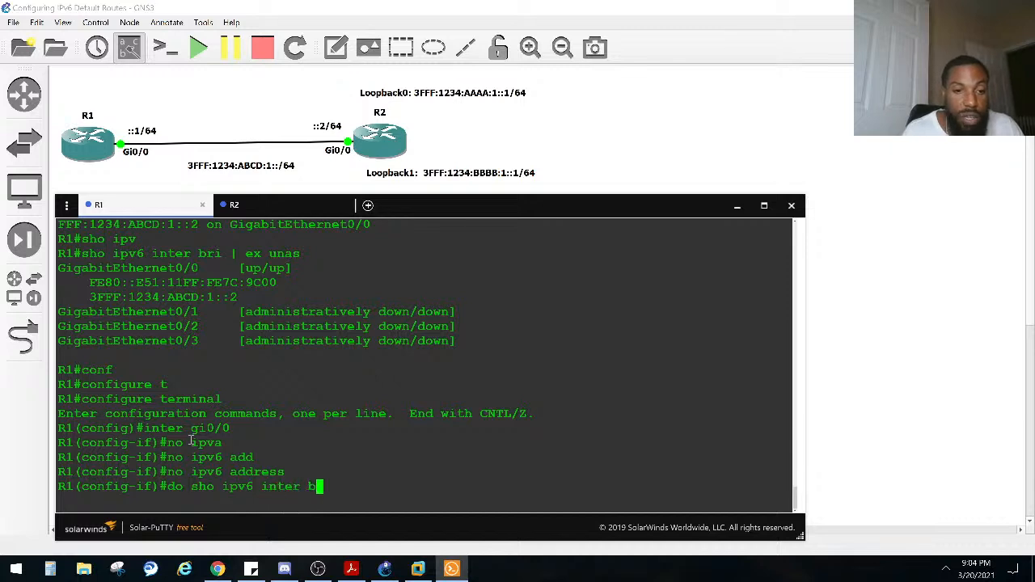
pyautogui.write('ii | ex unas')
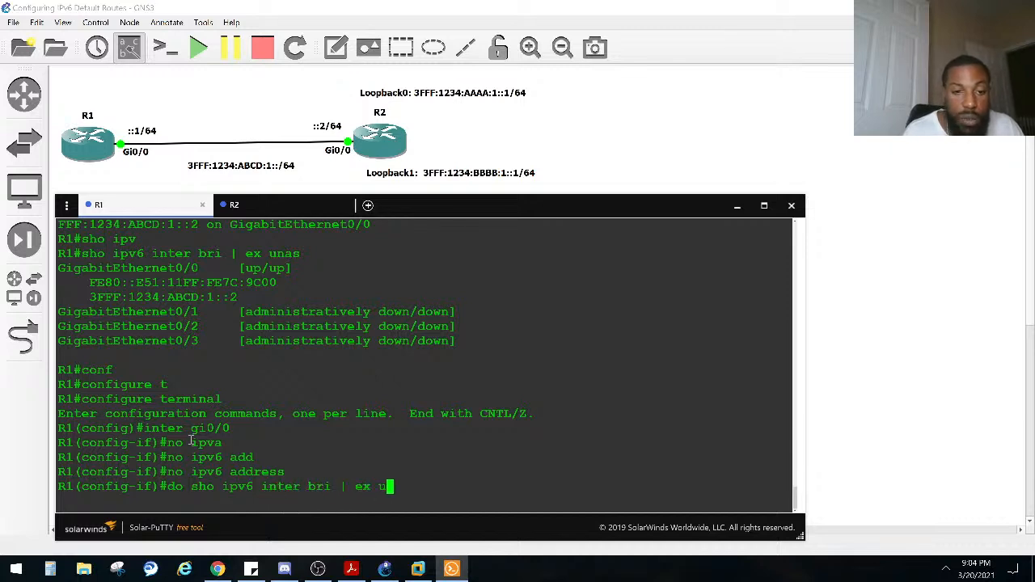
pyautogui.press('Return')
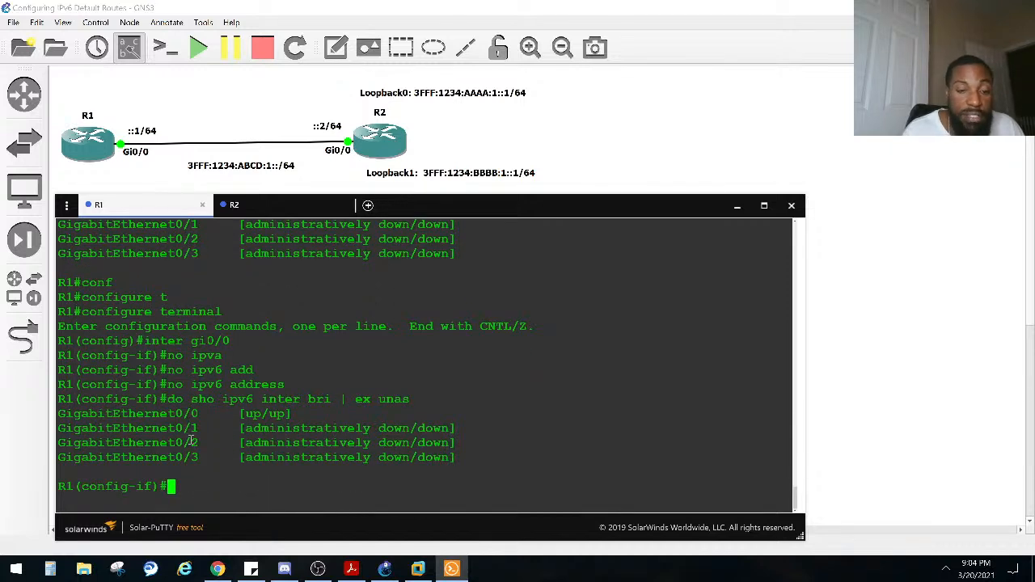
pyautogui.write('conf')
pyautogui.press('BackSpace')
pyautogui.press('BackSpace')
pyautogui.press('BackSpace')
pyautogui.press('BackSpace')
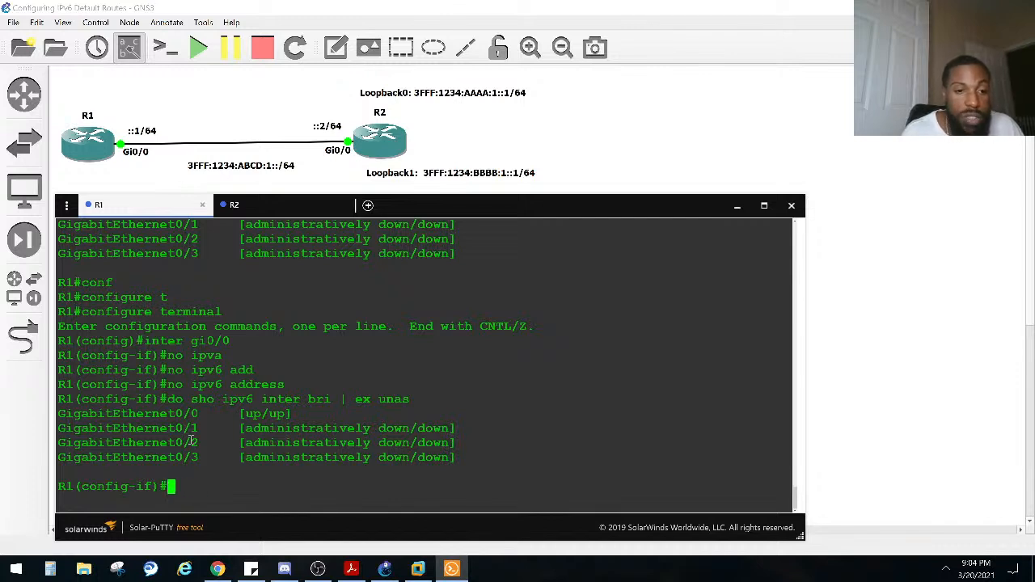
# Step: Assign IPv6 address 3fff:1234:abcd:1::1/64 to R1's gi0/0 interface and return to privileged EXEC mode
pyautogui.write('ipv')
pyautogui.press('Tab')
pyautogui.write('add')
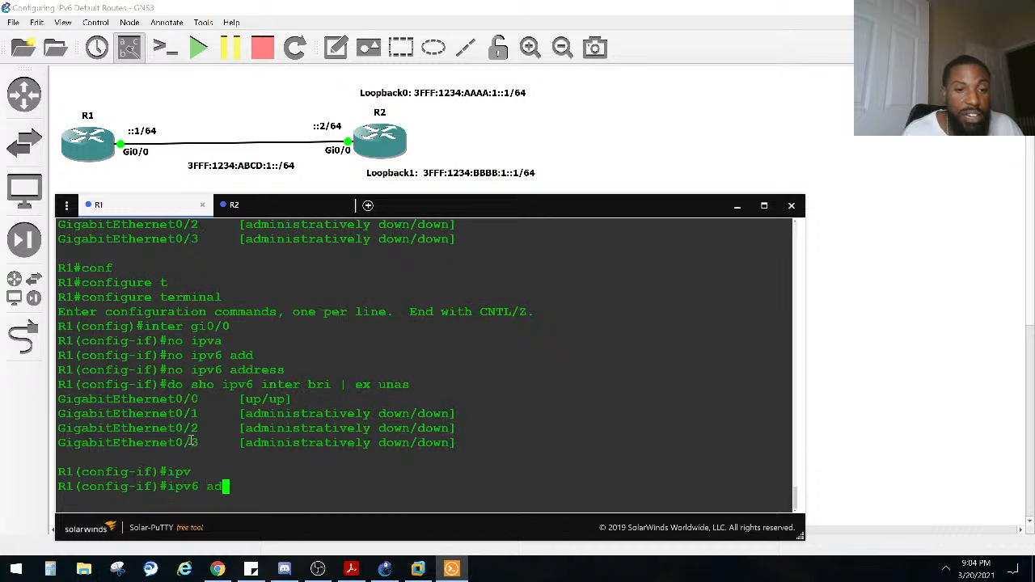
pyautogui.press('Tab')
pyautogui.write('3fff')
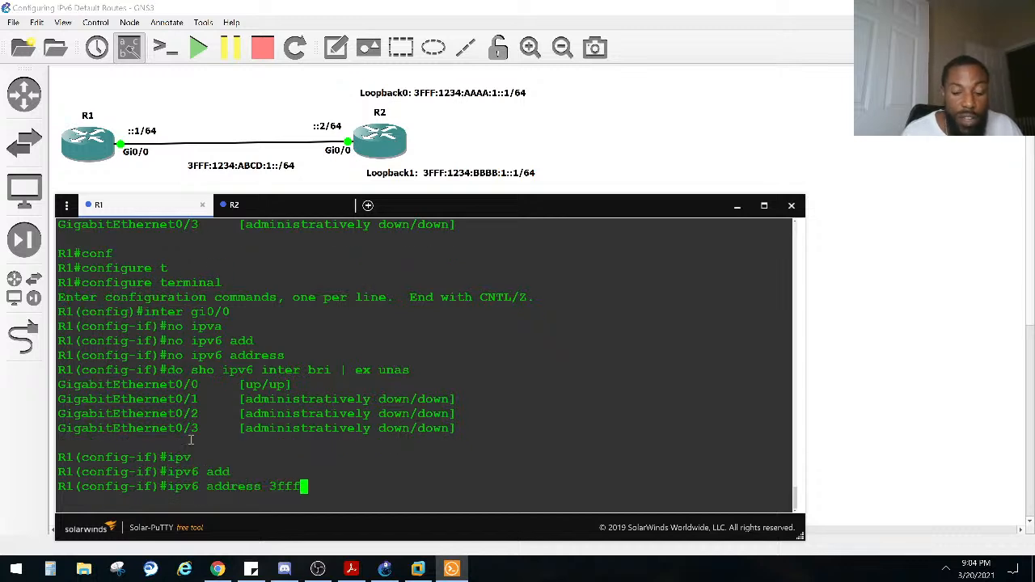
pyautogui.write(':1223')
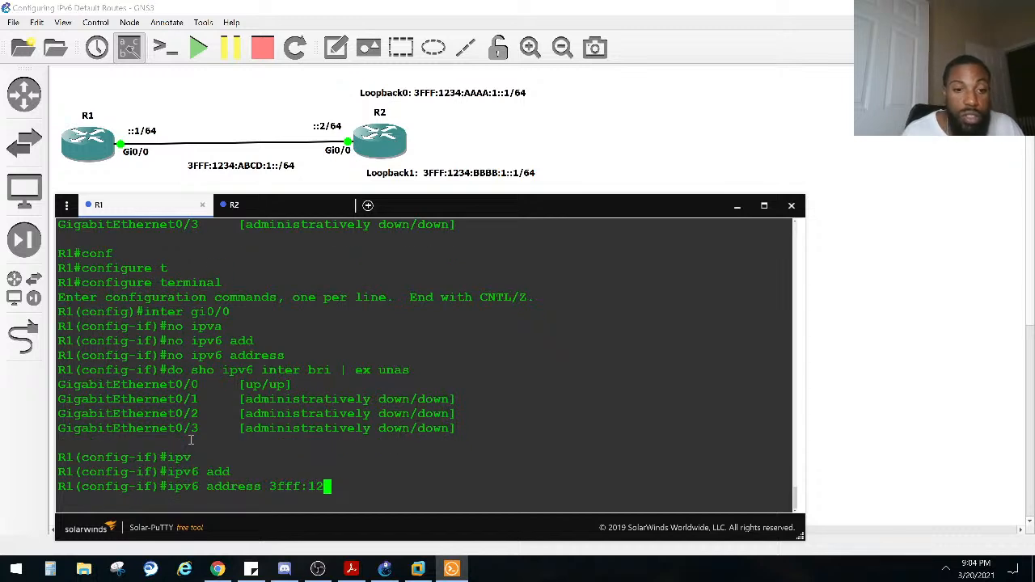
pyautogui.press('BackSpace')
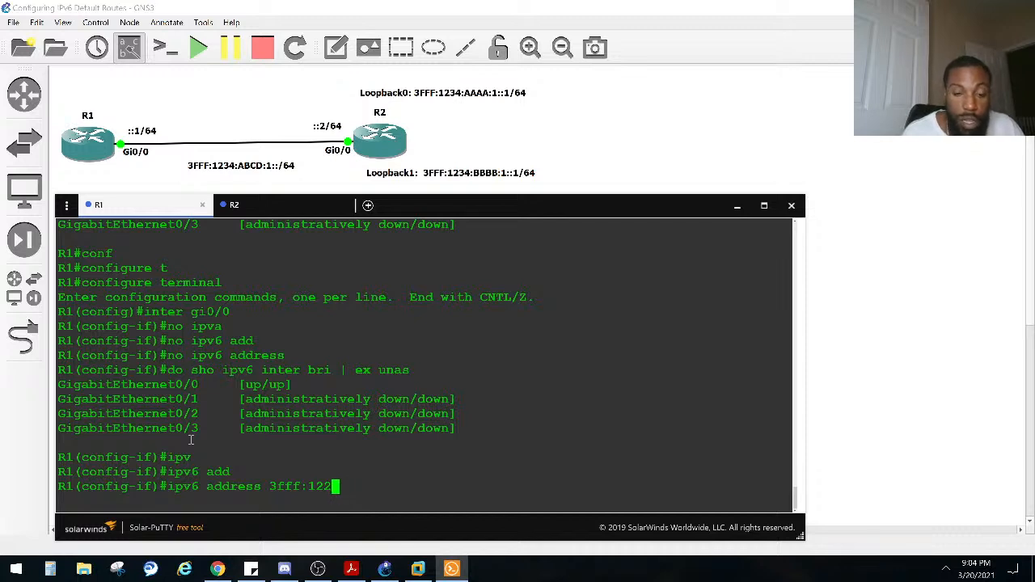
pyautogui.press('BackSpace')
pyautogui.write('34:')
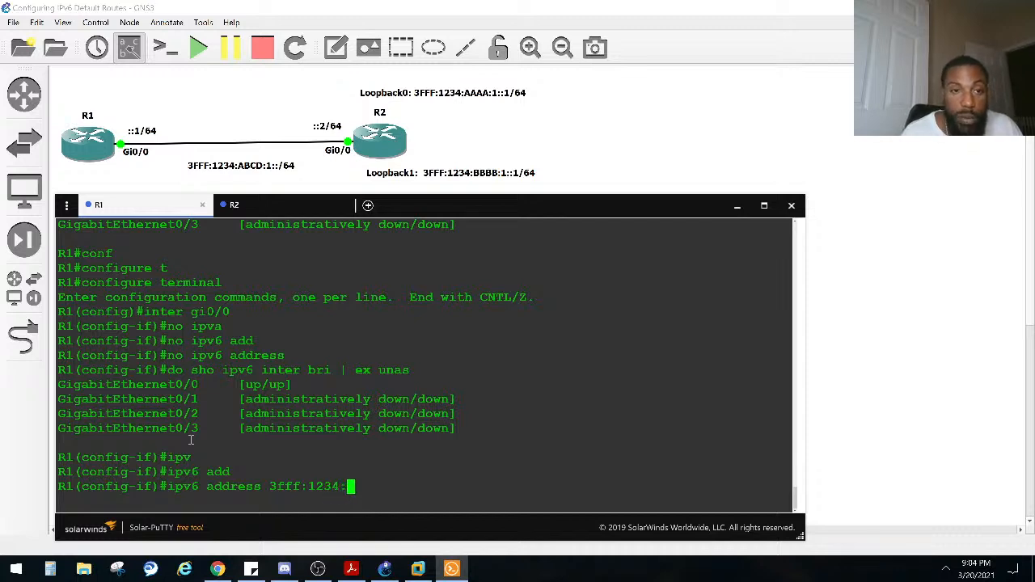
pyautogui.write('abcd:')
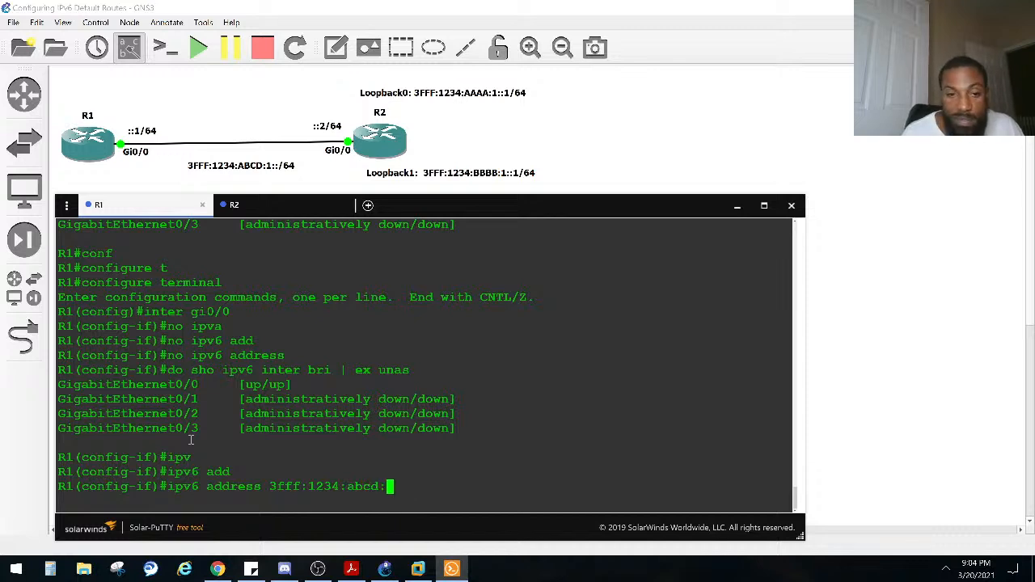
pyautogui.write('1')
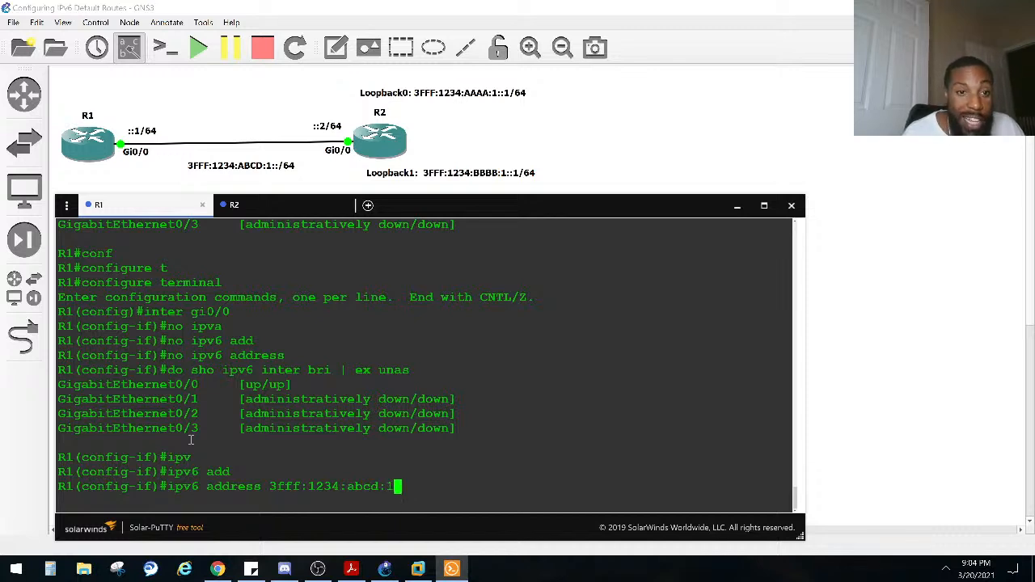
pyautogui.write('::')
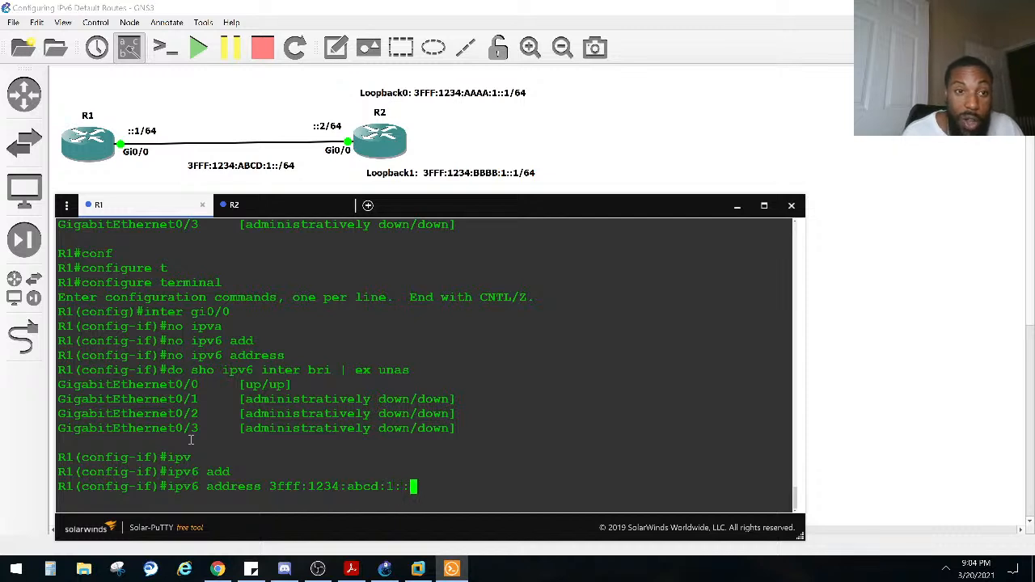
pyautogui.write('1/64')
pyautogui.press('Return')
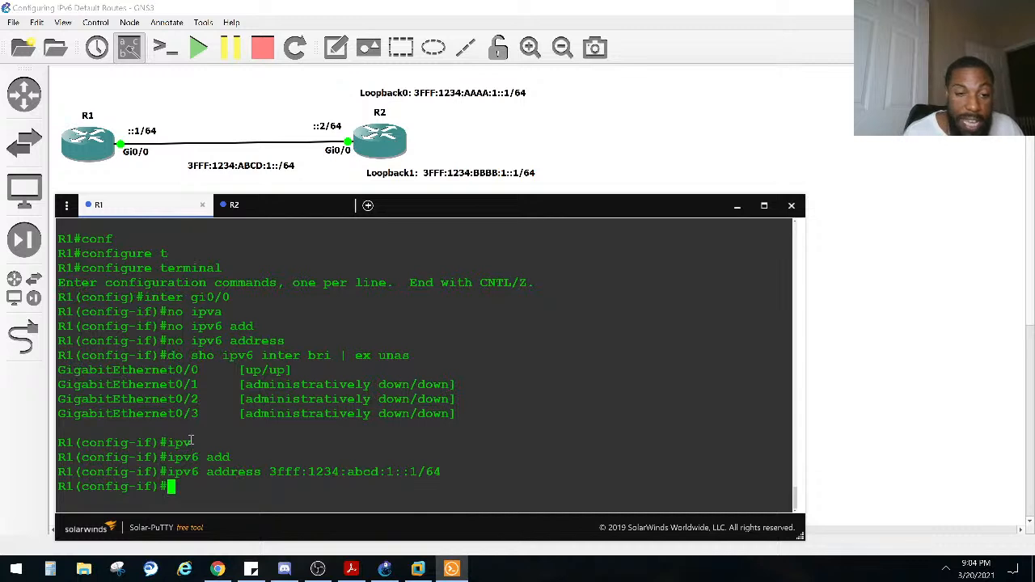
pyautogui.hotkey('ctrl', 'z')
pyautogui.press('Return')
# Step: Display R1's brief IPv6 interface list with "sho ipv6 inter bri | ex unas" to verify the new GigabitEthernet0/0 address
pyautogui.write('sho ip')
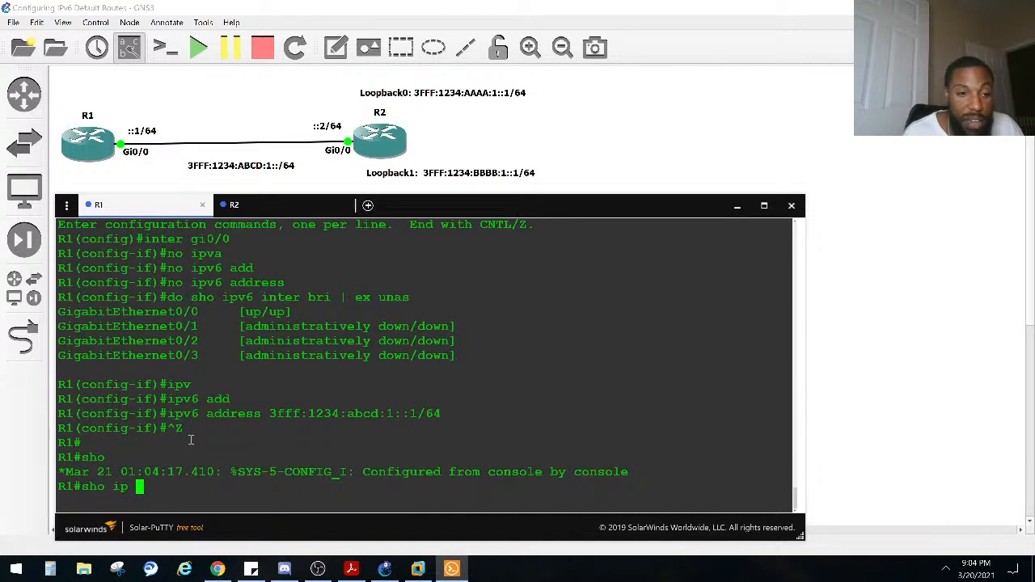
pyautogui.press('BackSpace')
pyautogui.write('v6')
pyautogui.press('Tab')
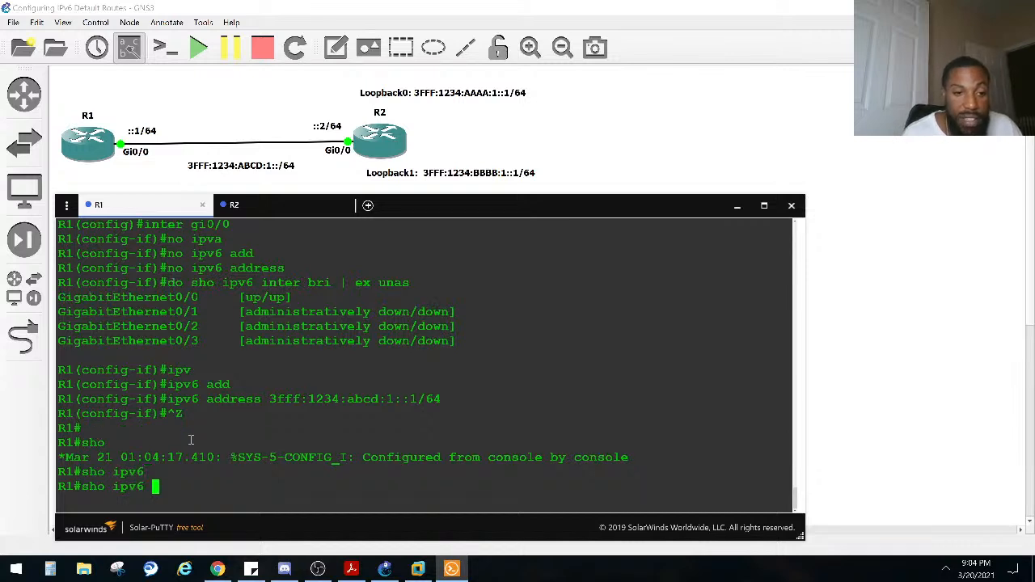
pyautogui.write('add')
pyautogui.press('BackSpace')
pyautogui.press('BackSpace')
pyautogui.press('BackSpace')
pyautogui.write('i')
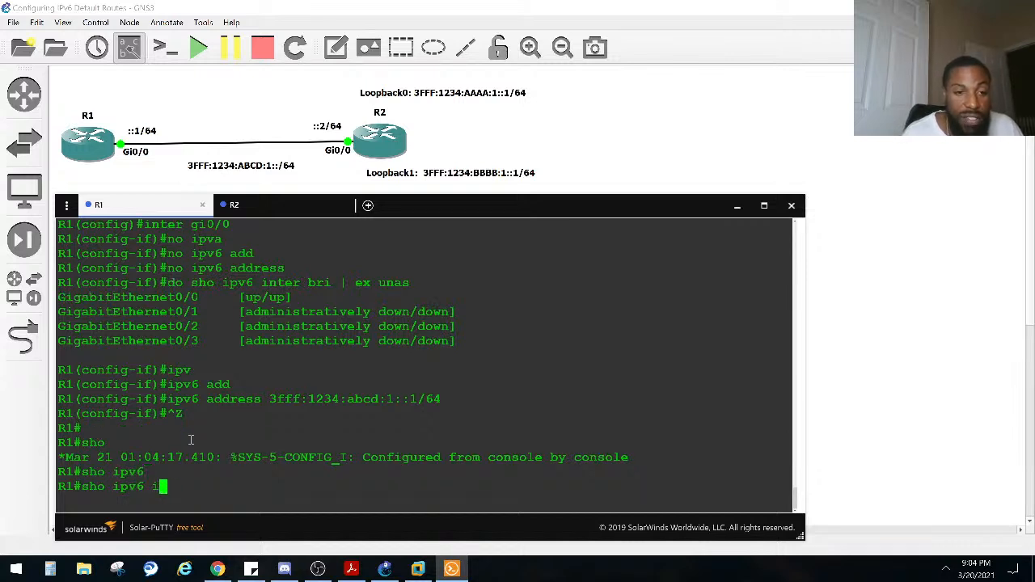
pyautogui.write('nter bri | ex unas')
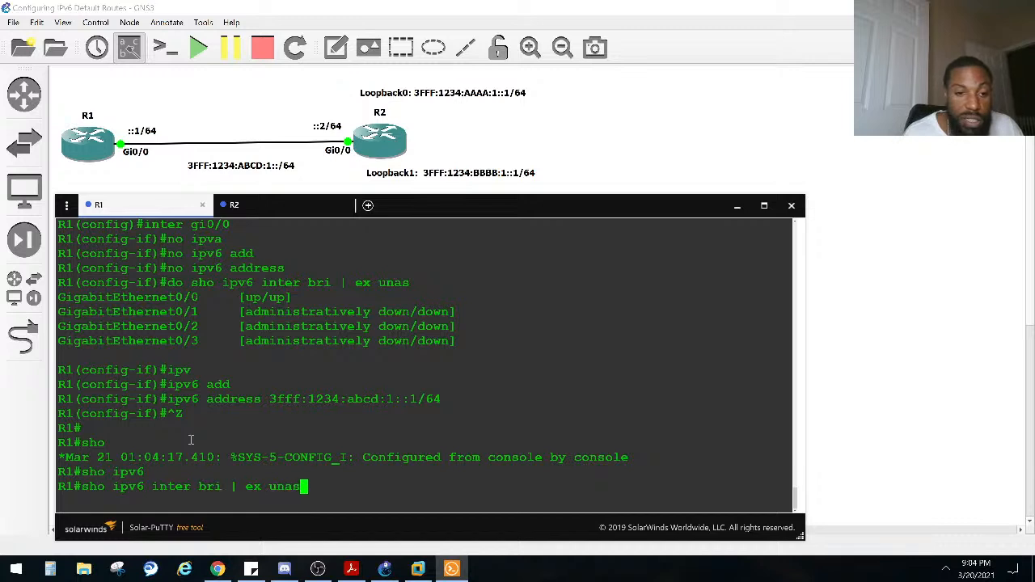
pyautogui.press('Return')
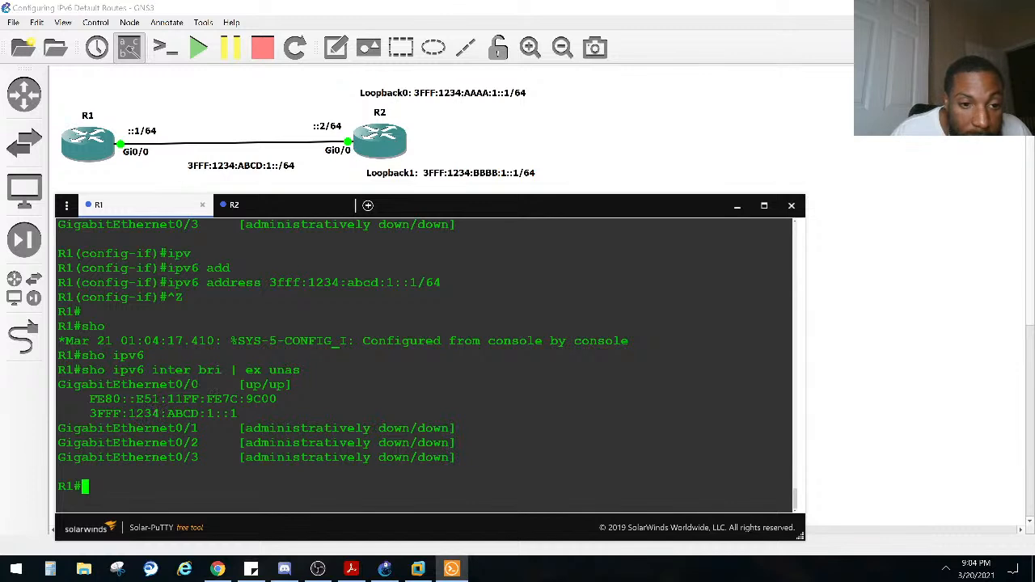
# Step: Check the GigabitEthernet0/0 global address in R2's brief IPv6 interface output
pyautogui.click(268, 207)
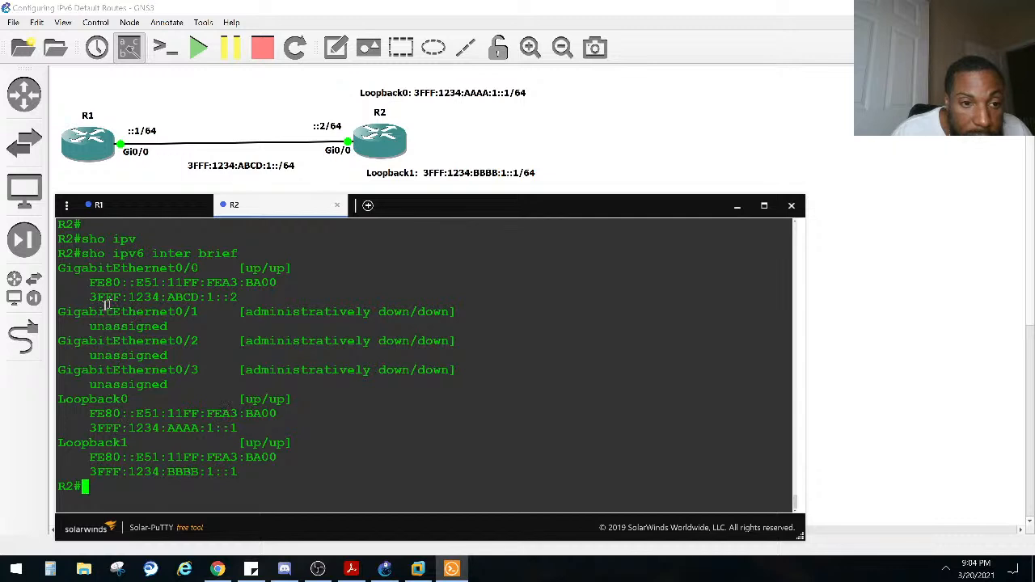
pyautogui.moveTo(245, 299); pyautogui.dragTo(100, 295)
pyautogui.click(242, 304)
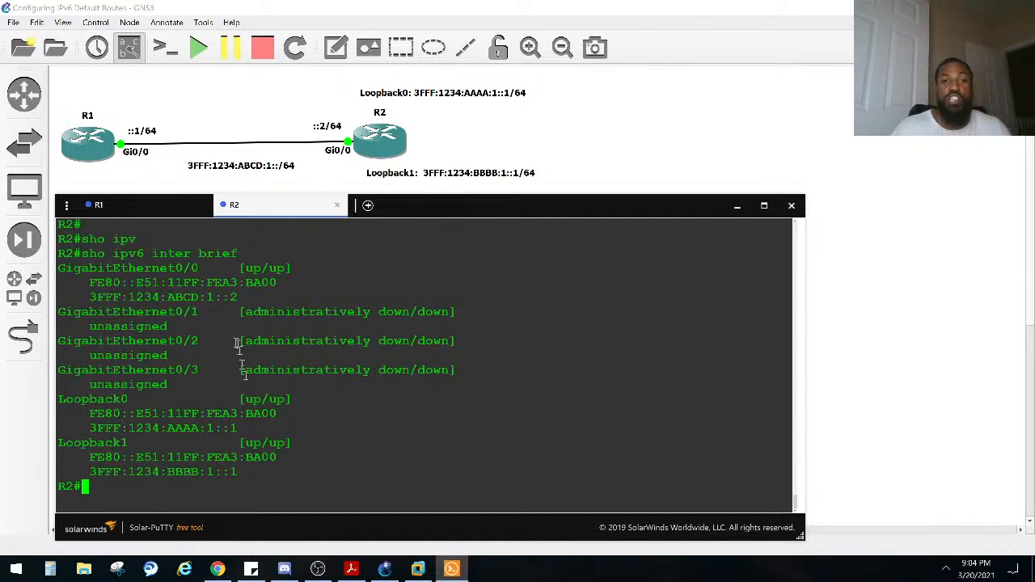
# Step: Switch back to R1's console and display its IPv6 routing table
pyautogui.click(124, 208)
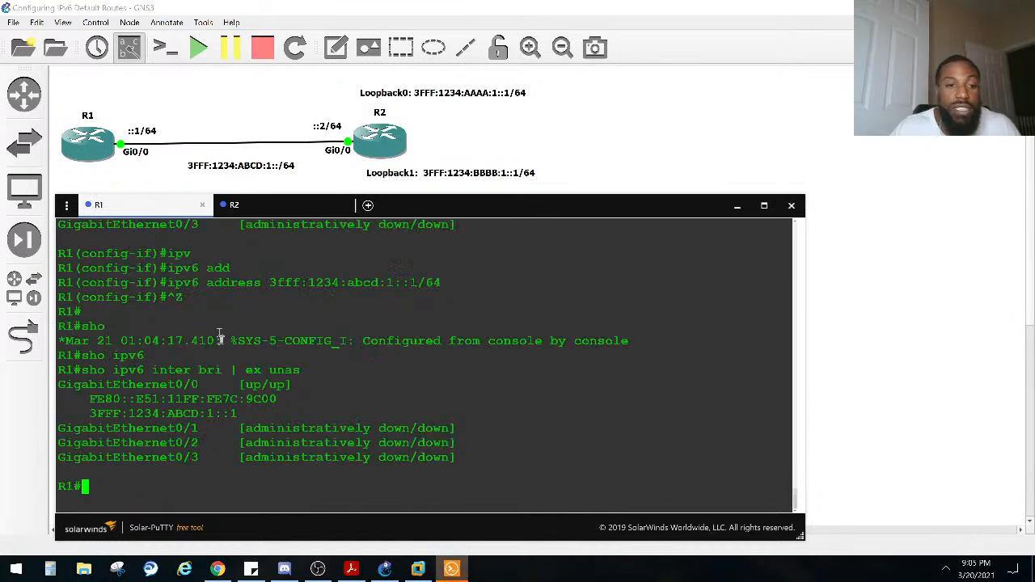
pyautogui.press('Return')
pyautogui.press('Return')
pyautogui.press('Return')
pyautogui.write('sho ipv')
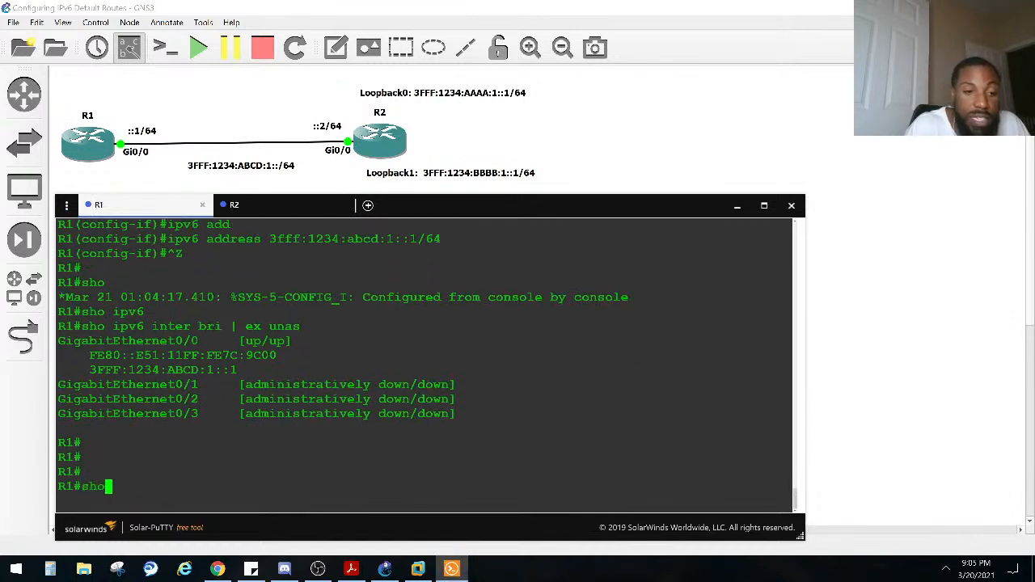
pyautogui.press('Tab')
pyautogui.write('rou')
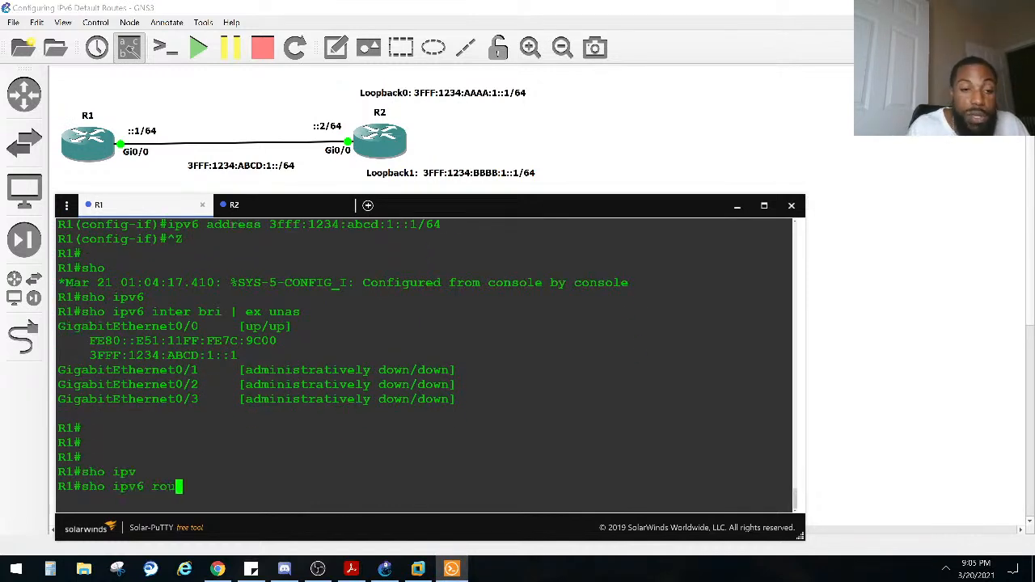
pyautogui.press('Tab')
pyautogui.press('Return')
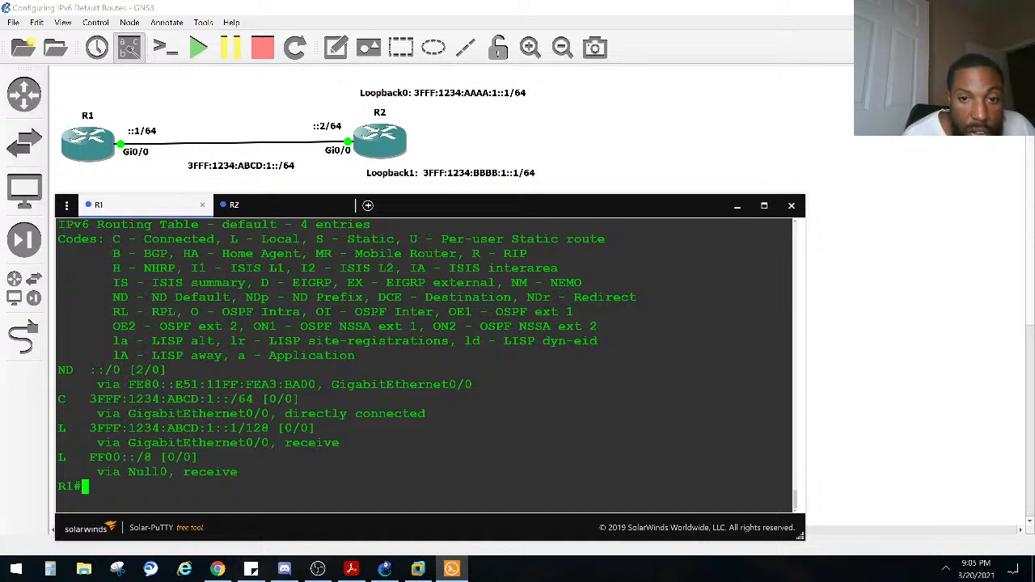
# Step: Examine the ::/0 default route entry in R1's IPv6 routing table and the meaning of its ND code in the legend
pyautogui.tripleClick(160, 370)
pyautogui.moveTo(160, 370); pyautogui.dragTo(81, 369)
pyautogui.click(80, 370)
pyautogui.moveTo(108, 298); pyautogui.dragTo(230, 297)
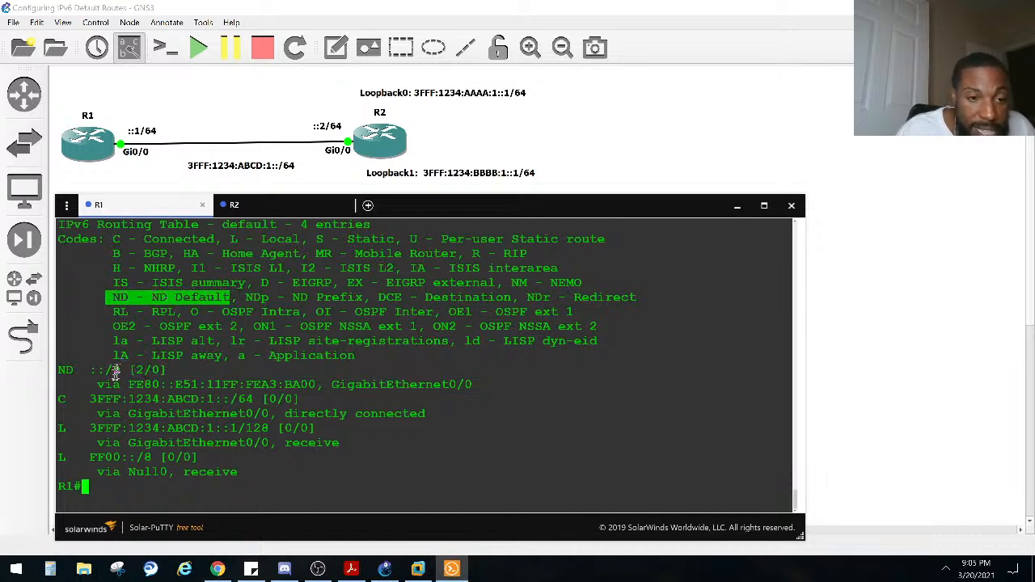
pyautogui.moveTo(121, 370); pyautogui.dragTo(94, 370)
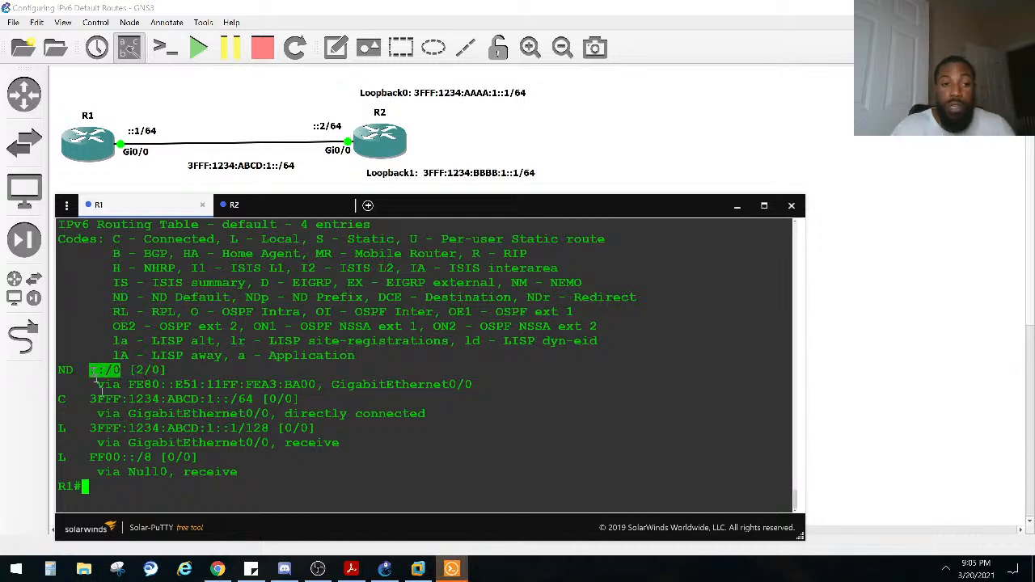
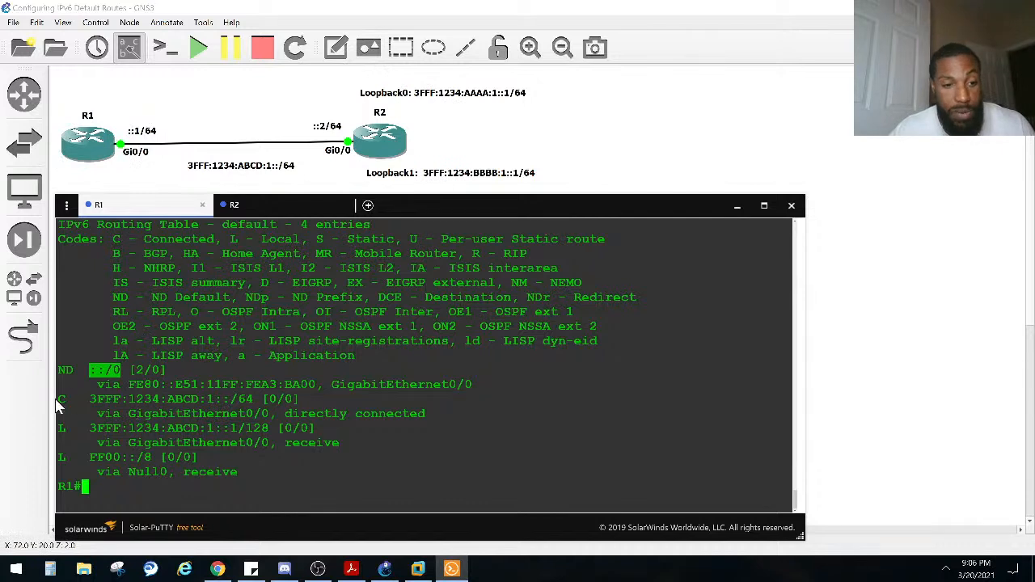
# Step: Examine the connected 3FFF:1234:ABCD:1::/64 entry, the ::/0 default route and the ND Default code in R1's IPv6 routing table
pyautogui.moveTo(60, 399); pyautogui.dragTo(257, 399)
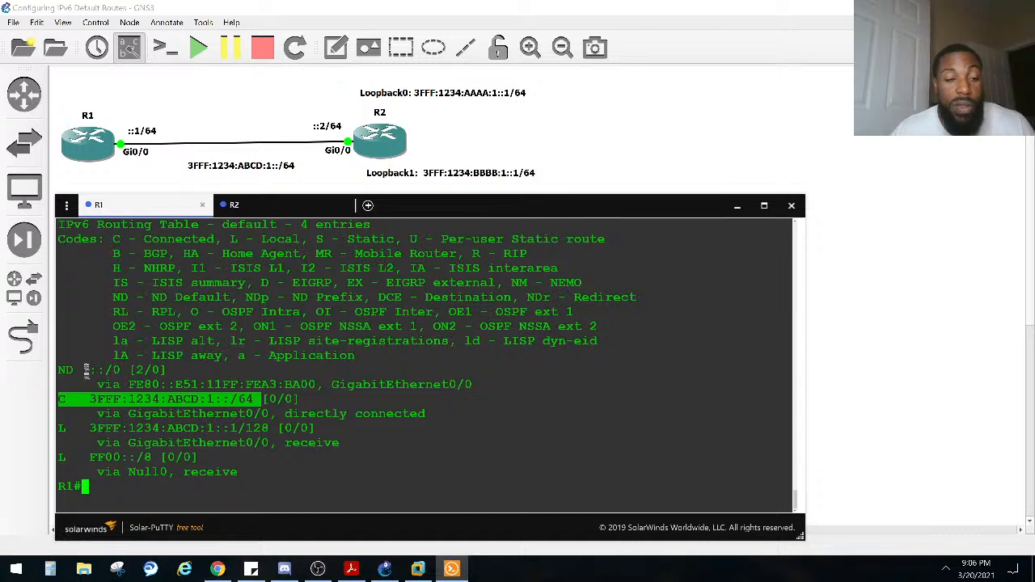
pyautogui.moveTo(128, 370); pyautogui.dragTo(94, 372)
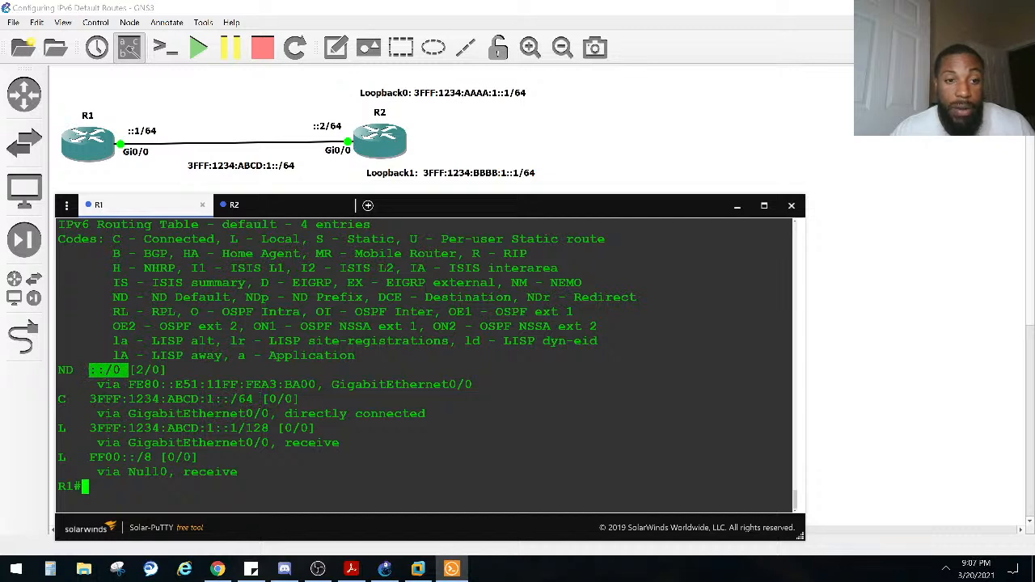
pyautogui.moveTo(152, 296); pyautogui.dragTo(234, 299)
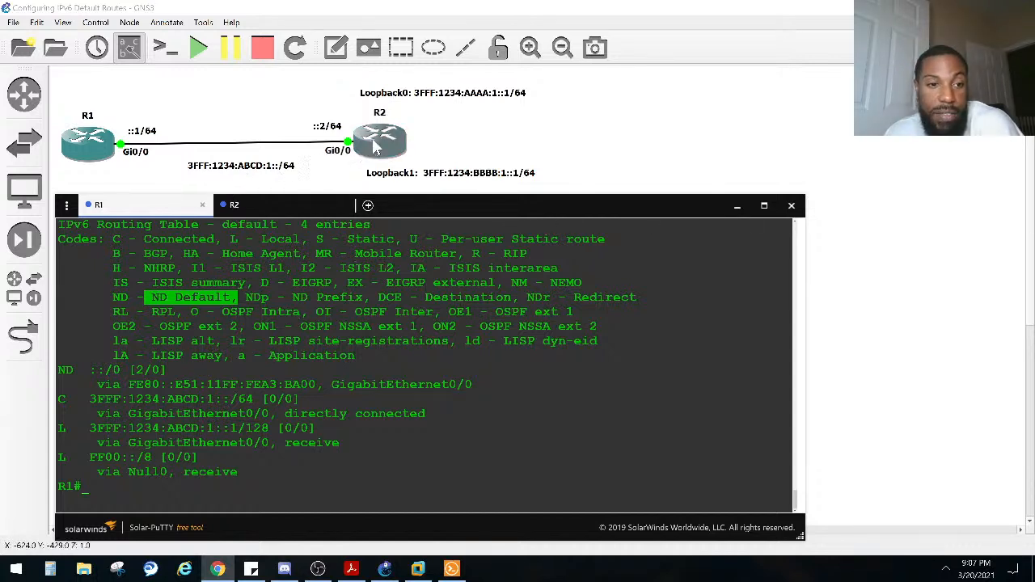
pyautogui.moveTo(121, 370); pyautogui.dragTo(89, 369)
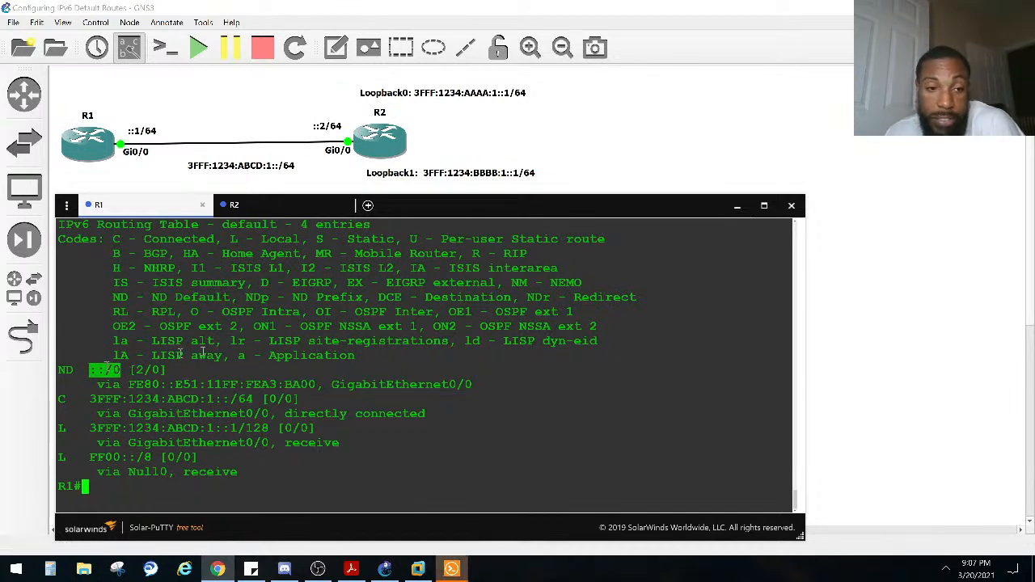
pyautogui.click(241, 350)
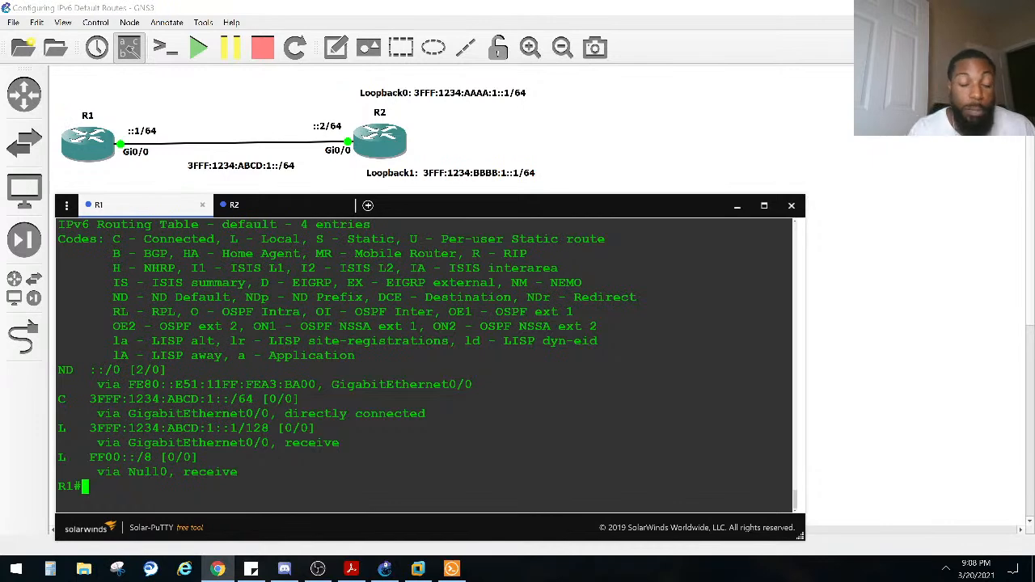
# Step: Enter global configuration mode on R1 with "configure terminal"
pyautogui.write('conf')
pyautogui.press('Tab')
pyautogui.write('r')
pyautogui.press('Tab')
pyautogui.write('e re')
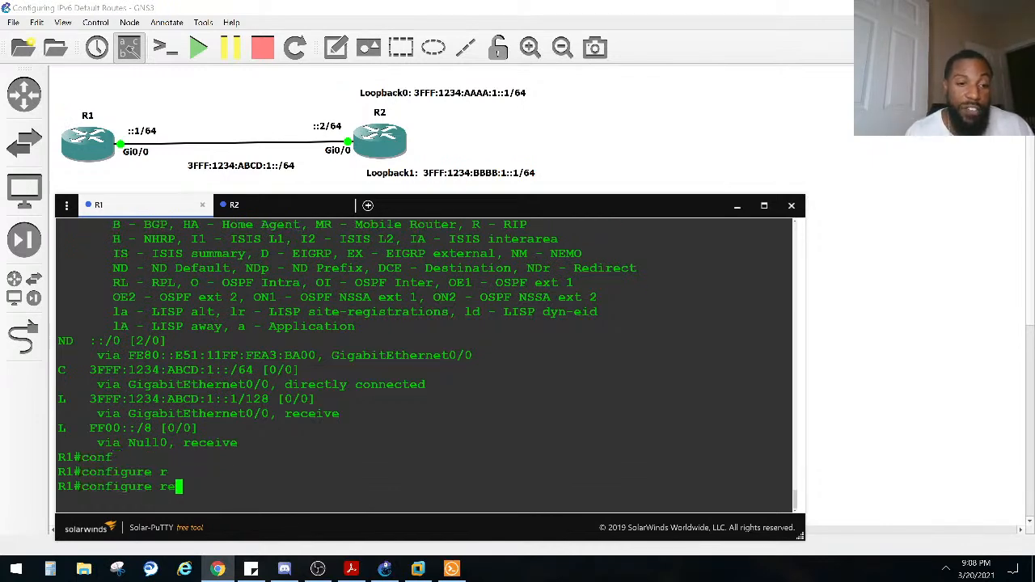
pyautogui.press('BackSpace')
pyautogui.press('Tab')
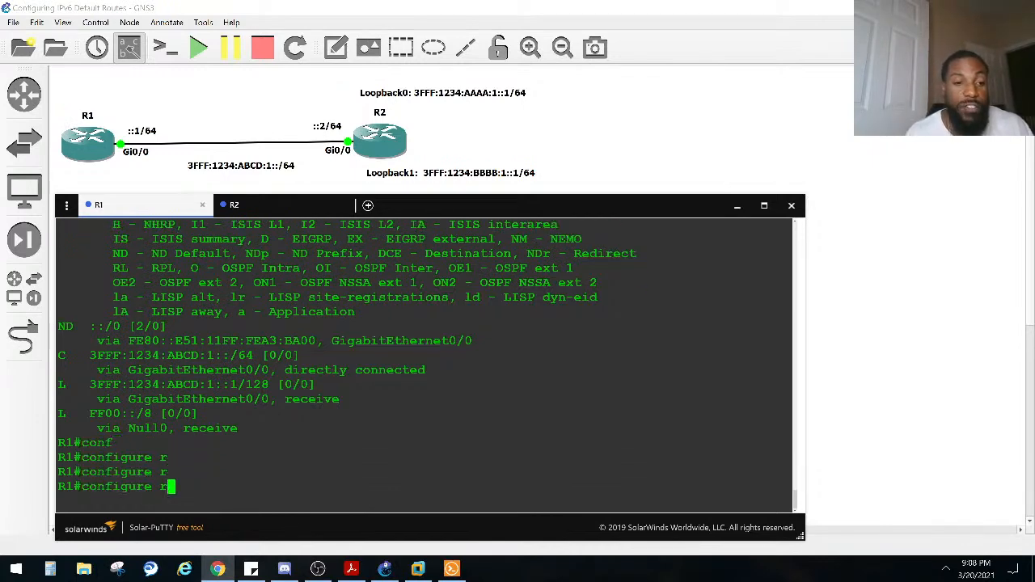
pyautogui.press('BackSpace')
pyautogui.write('t')
# Step: List the available options of the "ipv6 route" command on R1, then clear the command line
pyautogui.press('Tab')
pyautogui.press('Return')
pyautogui.write('ipv')
pyautogui.press('Tab')
pyautogui.write('or')
pyautogui.press('BackSpace')
pyautogui.press('BackSpace')
pyautogui.press('BackSpace')
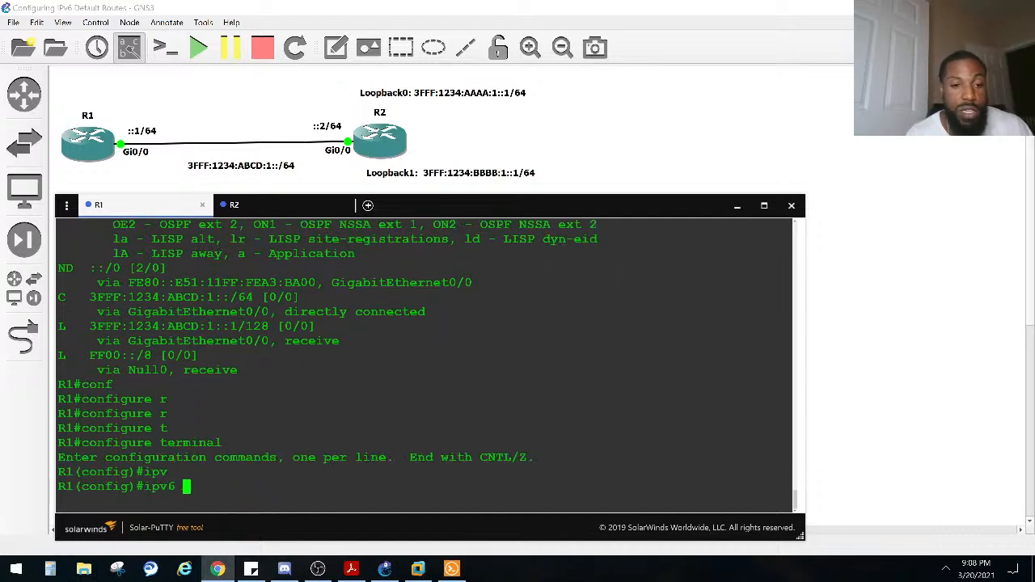
pyautogui.write('rou')
pyautogui.press('Tab')
pyautogui.write('te ?')
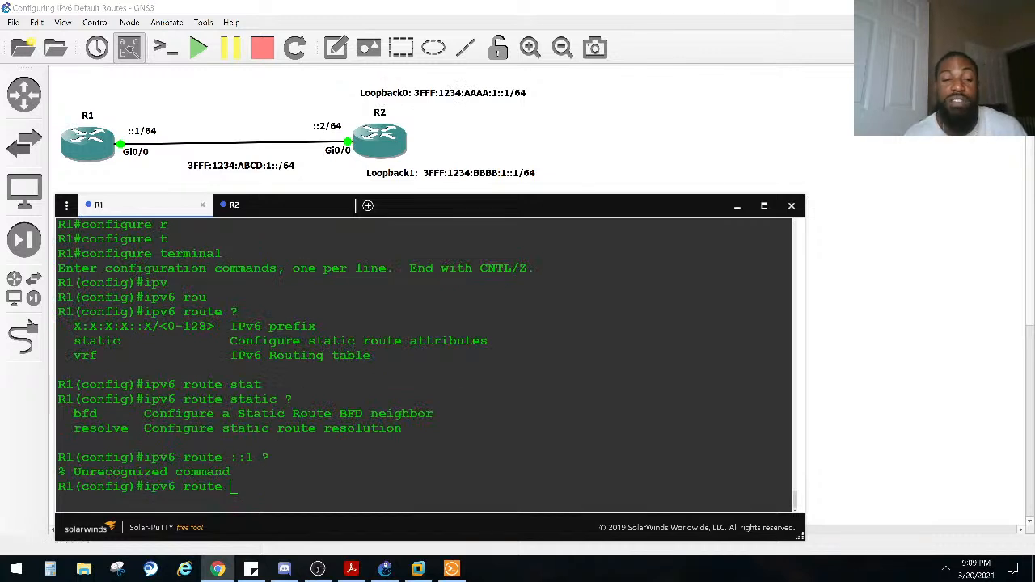
pyautogui.press('BackSpace')
pyautogui.press('BackSpace')
pyautogui.press('BackSpace')
pyautogui.press('BackSpace')
pyautogui.press('BackSpace')
pyautogui.press('BackSpace')
pyautogui.press('BackSpace')
pyautogui.press('BackSpace')
pyautogui.press('BackSpace')
pyautogui.press('BackSpace')
pyautogui.press('BackSpace')
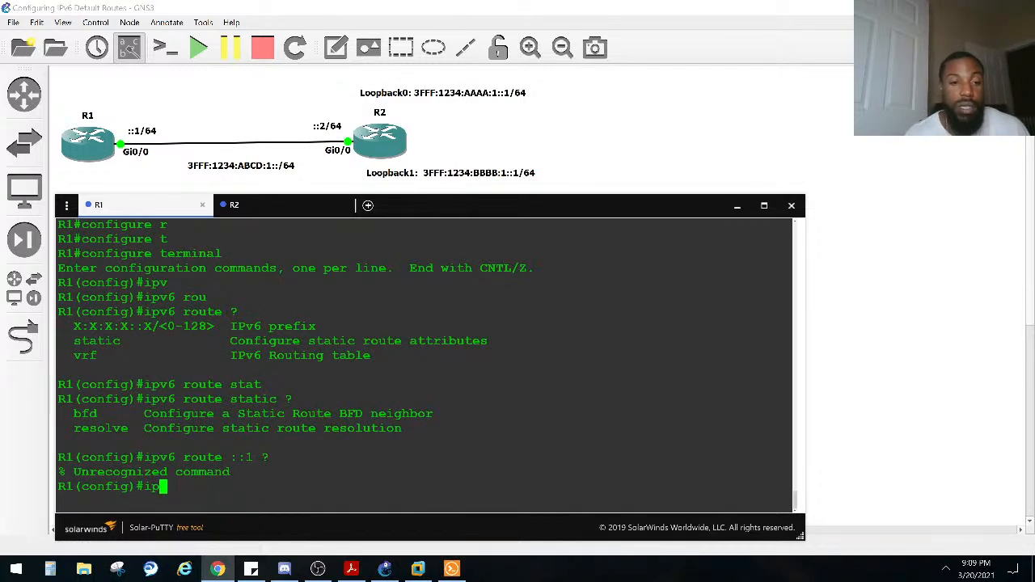
# Step: Display R1's IPv6 routing table from configuration mode with "do sho ipv6 route"
pyautogui.write('do shipv')
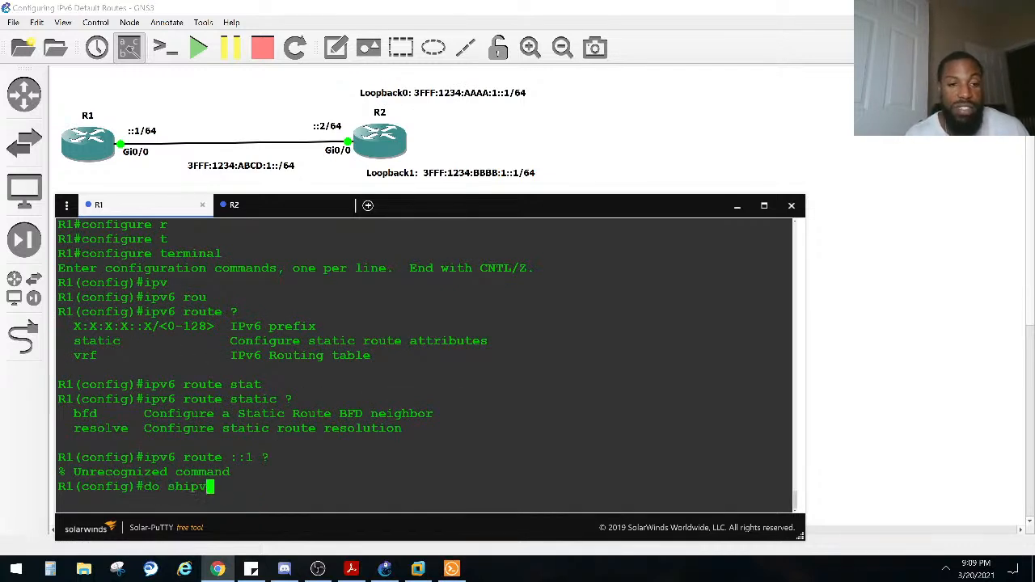
pyautogui.press('BackSpace')
pyautogui.press('BackSpace')
pyautogui.press('BackSpace')
pyautogui.write('o ')
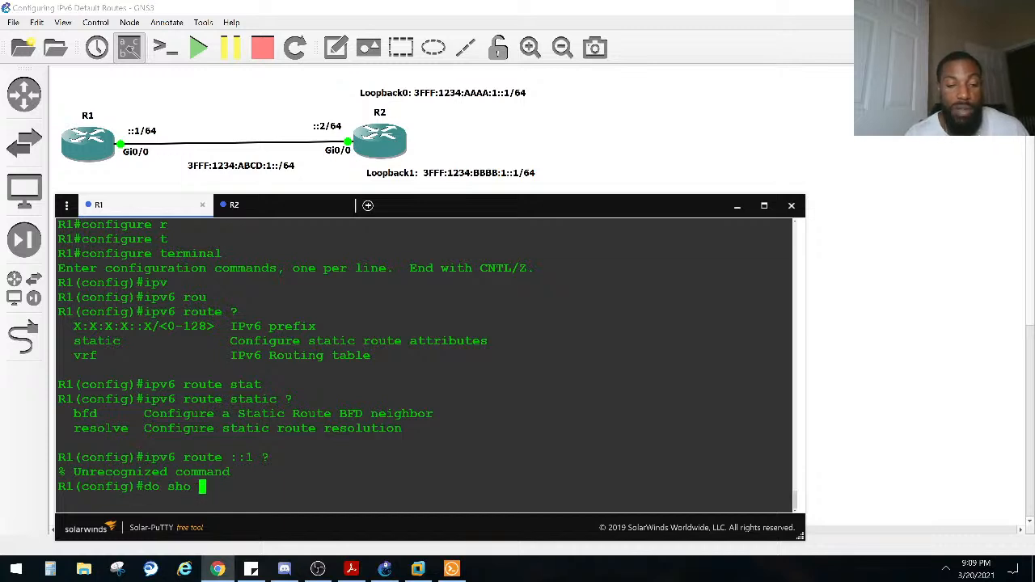
pyautogui.write('ipv6 route')
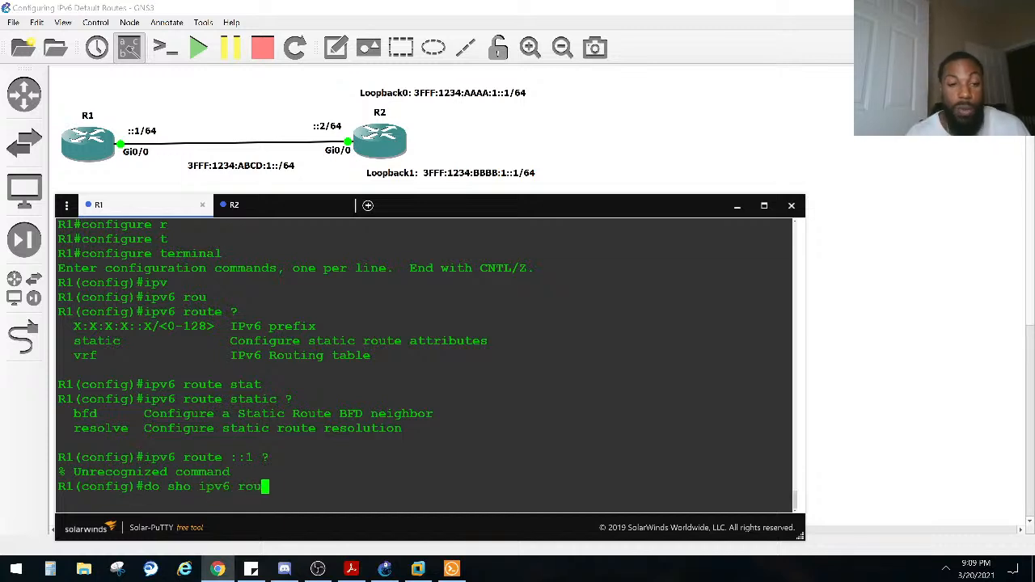
pyautogui.press('Return')
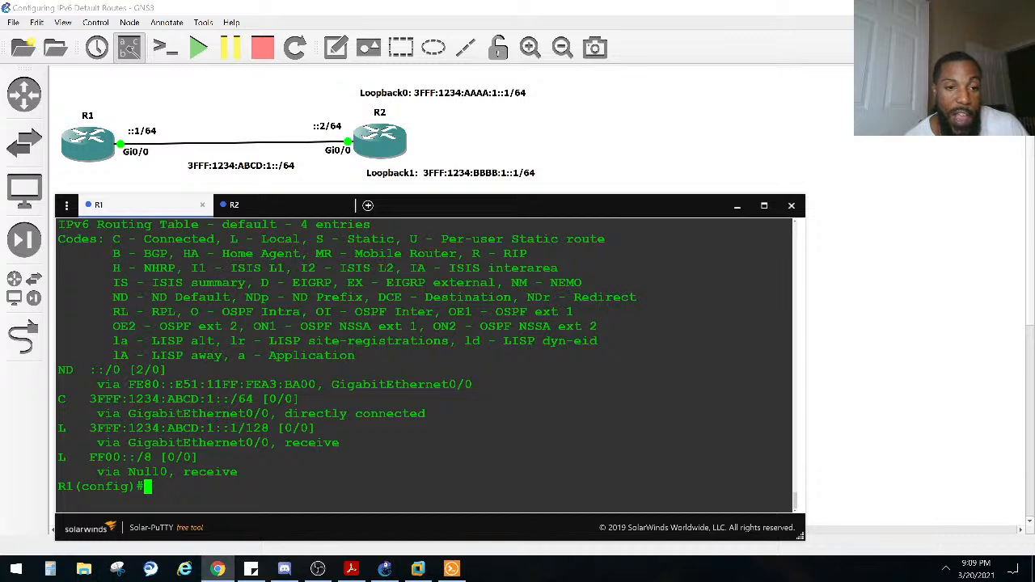
# Step: Start an "ipv6 route" command on R1 for the prefix 3fff:1234:aaaa:1/64 and request help on what follows it
pyautogui.write('ipv')
pyautogui.press('Tab')
pyautogui.write('rou')
pyautogui.press('Tab')
pyautogui.write('te')
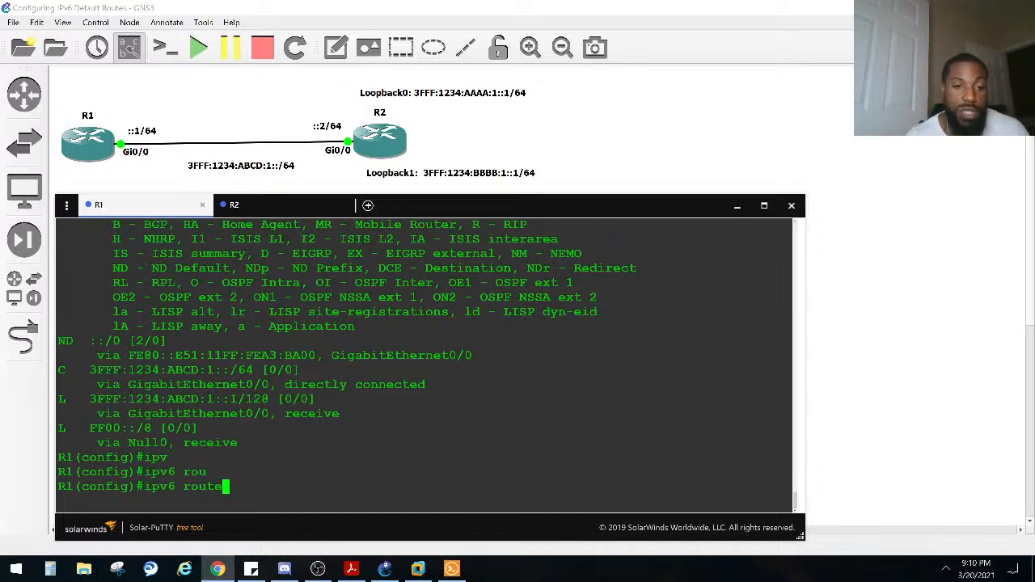
pyautogui.write(' 3')
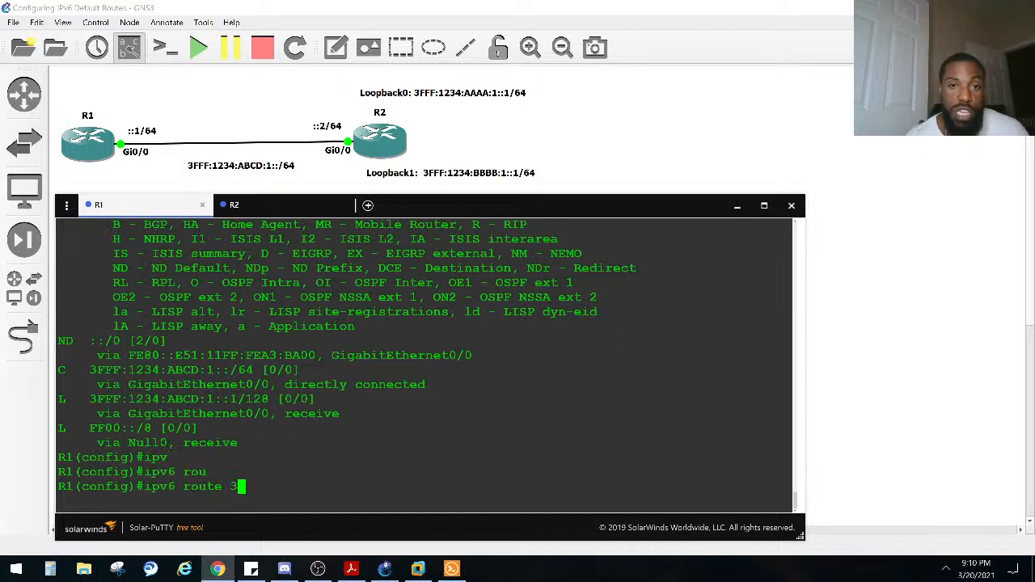
pyautogui.write('fff:123')
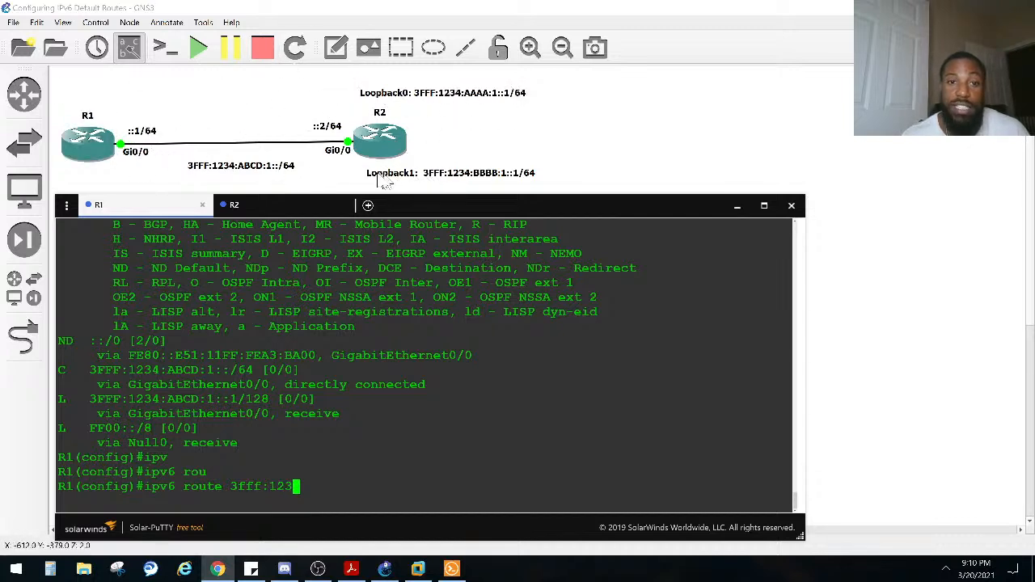
pyautogui.write('4:')
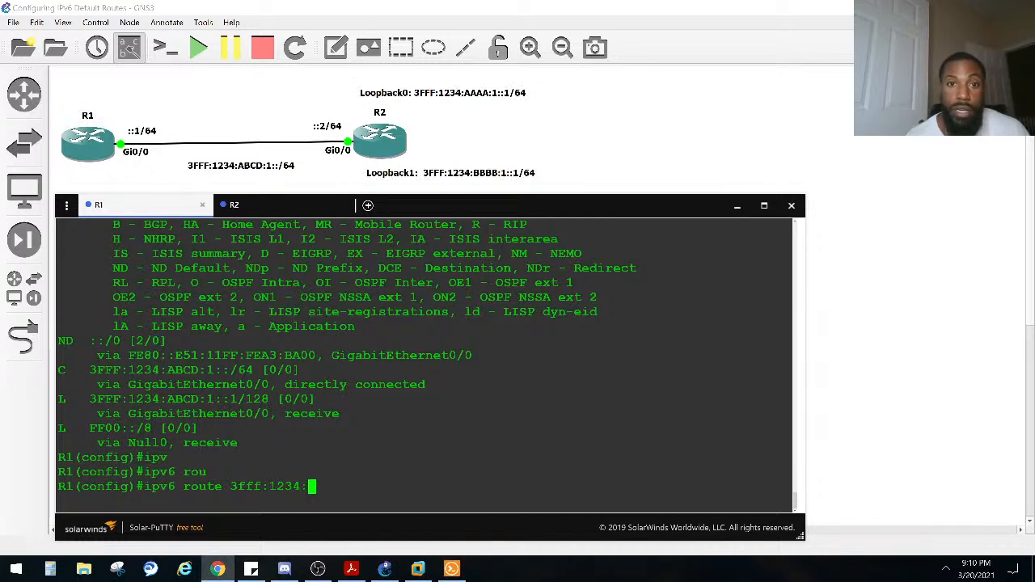
pyautogui.write('aaaa')
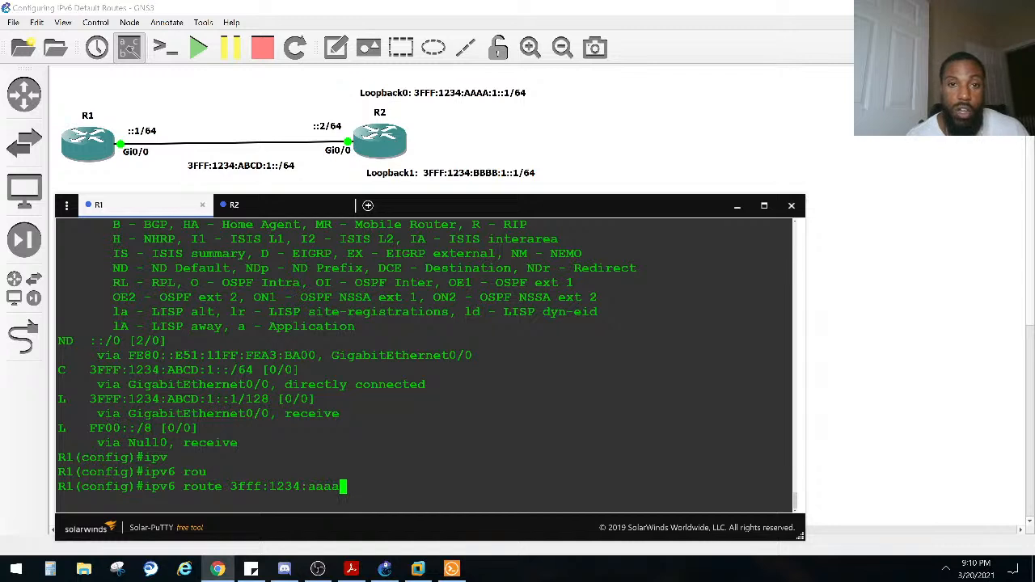
pyautogui.write(':1::')
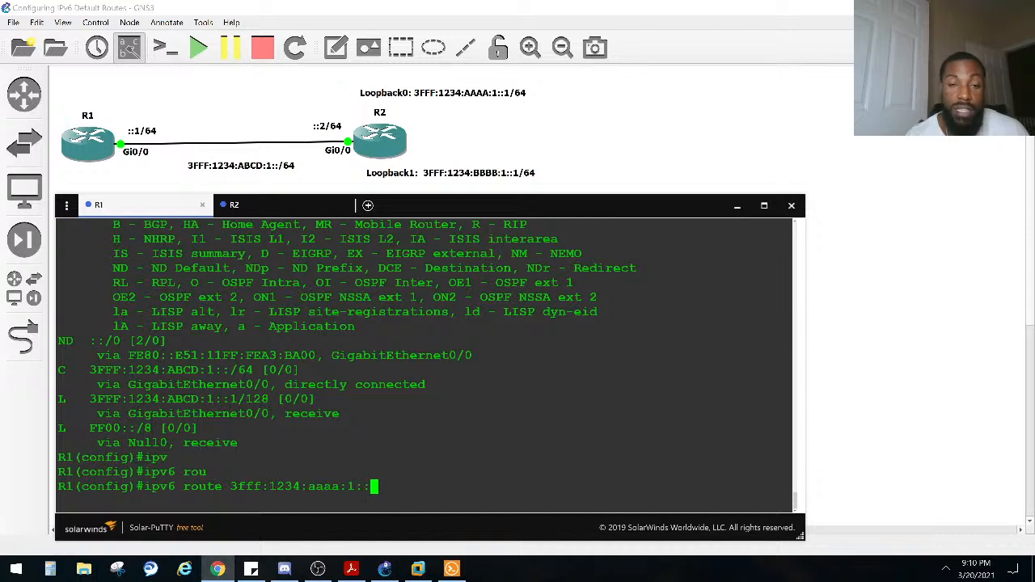
pyautogui.press('BackSpace')
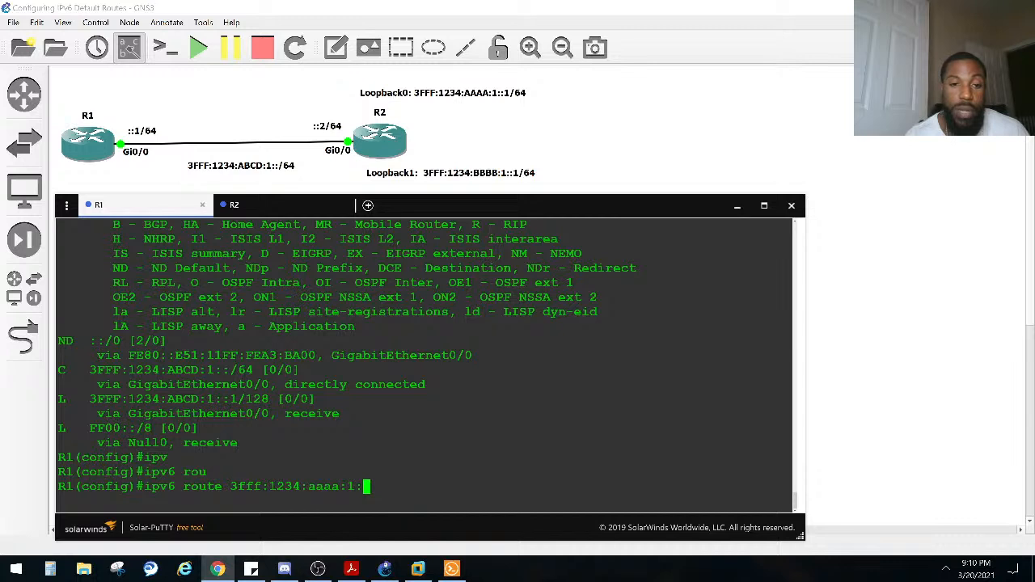
pyautogui.press('BackSpace')
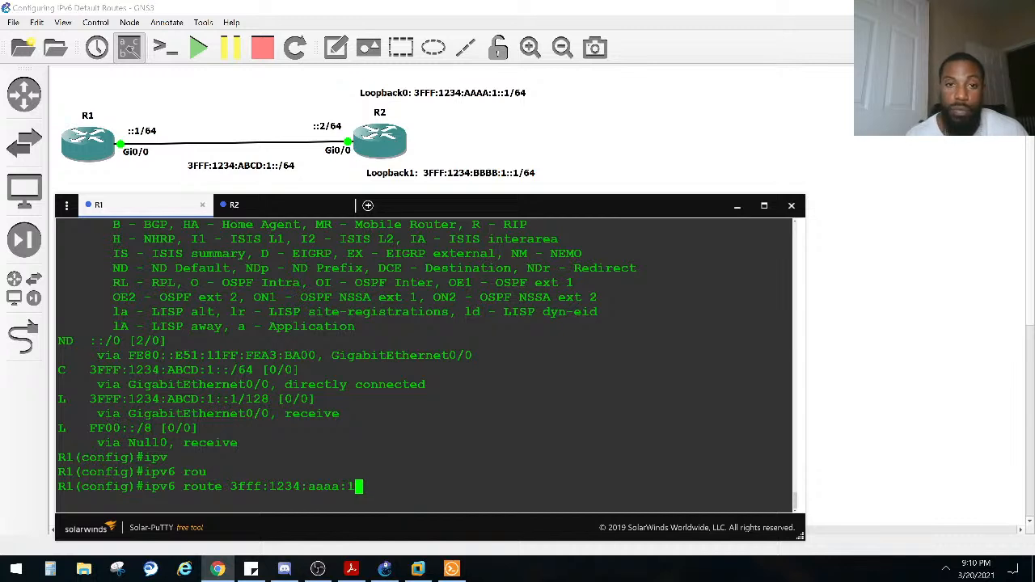
pyautogui.write('/64 ?')
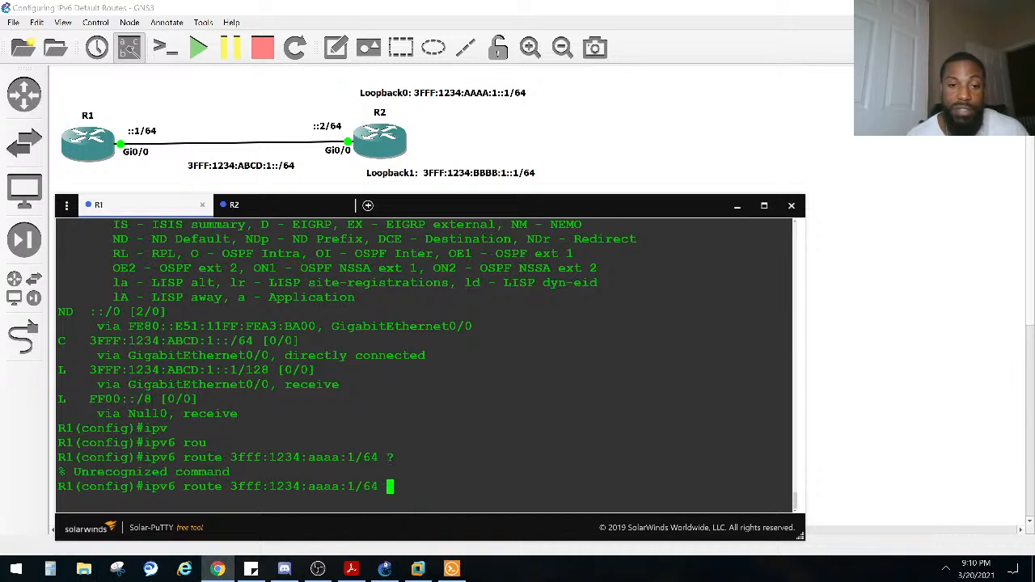
# Step: Correct the route prefix to 3fff:1234:aaaa:1::/64 and list all interface and next-hop options
pyautogui.press('BackSpace')
pyautogui.press('BackSpace')
pyautogui.press('BackSpace')
pyautogui.press('BackSpace')
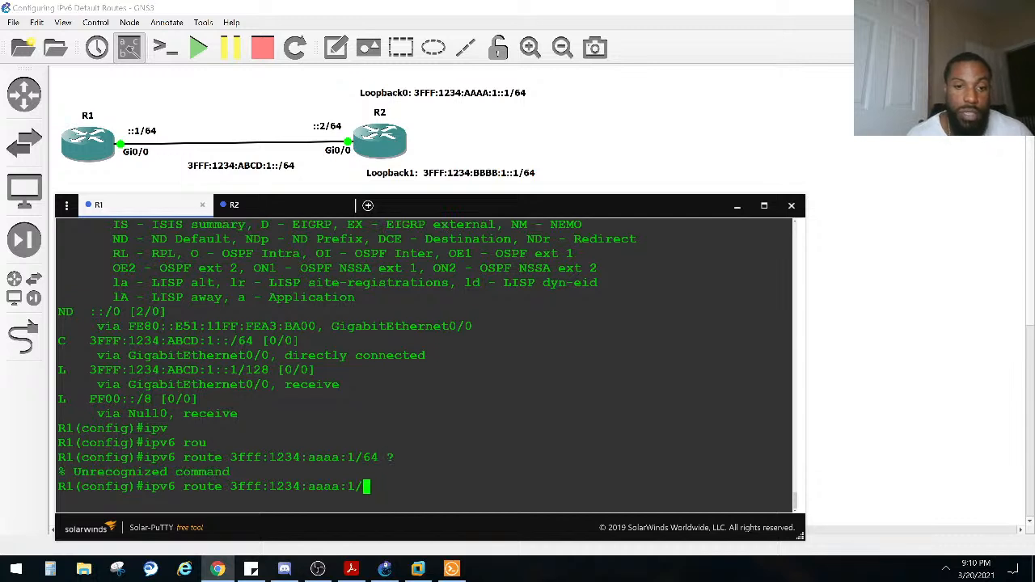
pyautogui.write('::')
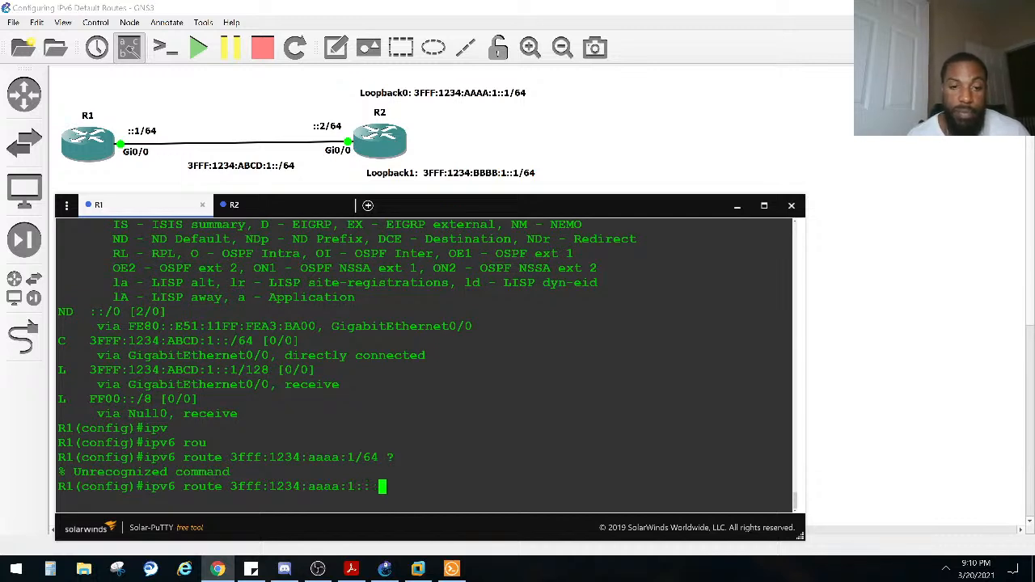
pyautogui.press('BackSpace')
pyautogui.write('/64 ?')
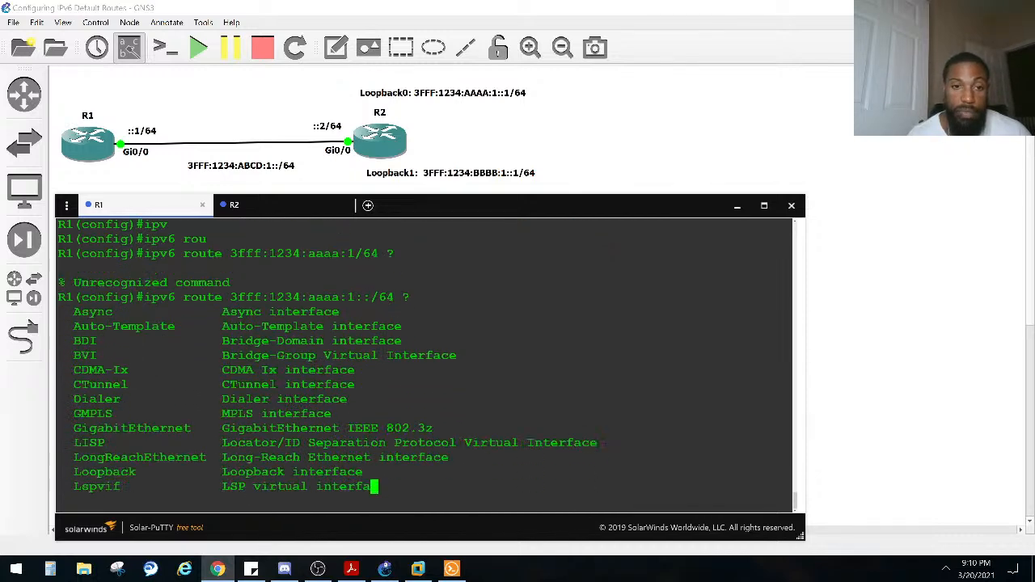
pyautogui.press('space')
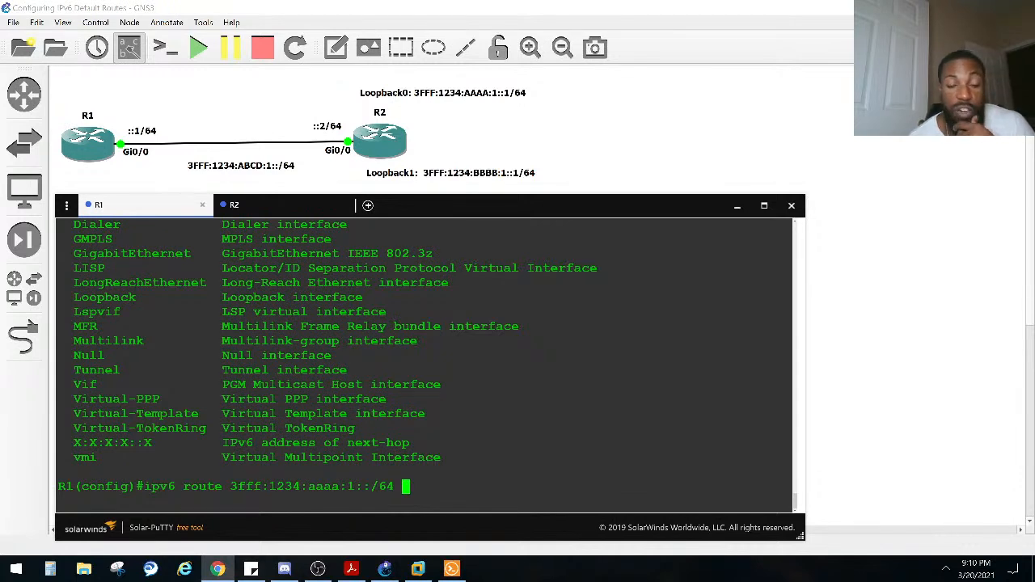
# Step: Add gigabitEthernet 0/0 as the exit interface in the route command and list the options that can follow it
pyautogui.write('gi')
pyautogui.press('Tab')
pyautogui.press('Tab')
pyautogui.write('0/0/')
pyautogui.press('BackSpace')
pyautogui.write('?')
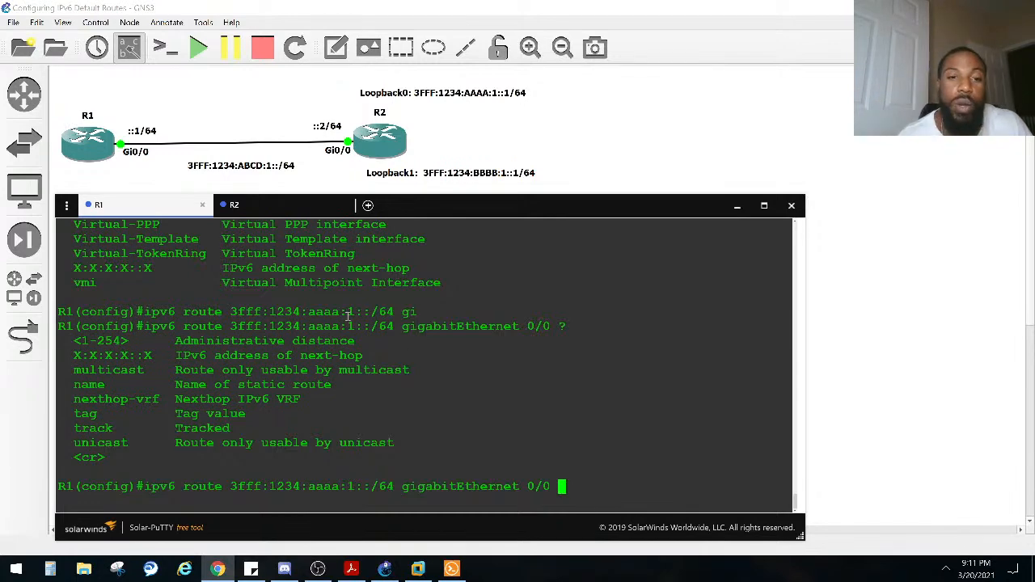
# Step: Remove the gigabitEthernet 0/0 exit interface from the route command and list the options available after the /64 prefix
pyautogui.scroll(14, 351, 319)
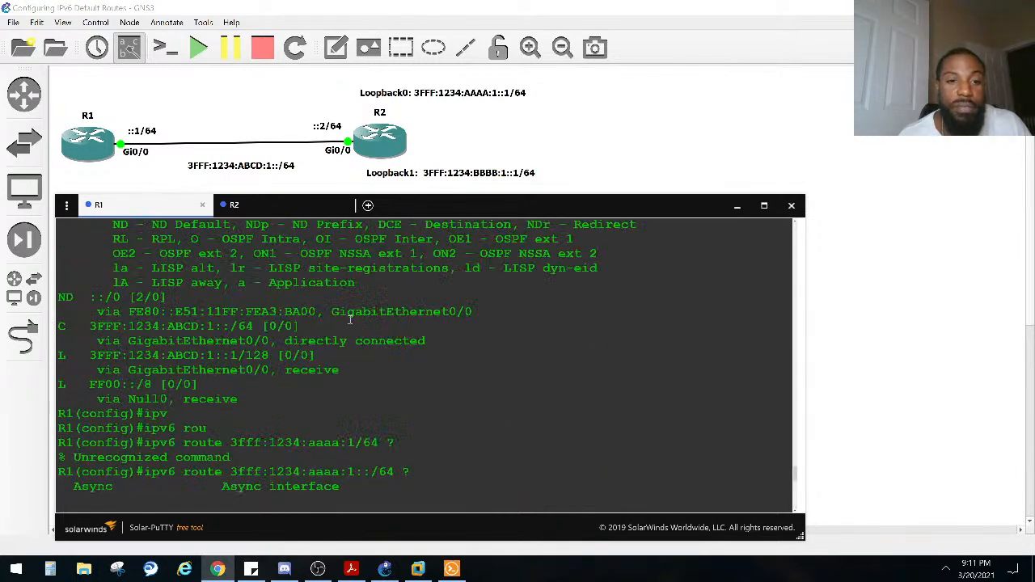
pyautogui.scroll(6, 351, 319)
pyautogui.scroll(-20, 350, 319)
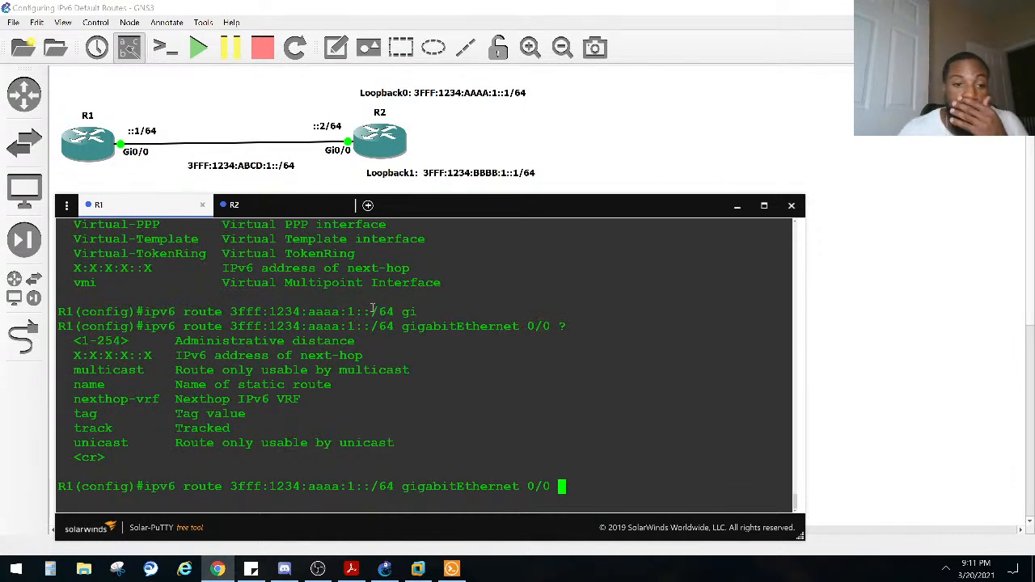
pyautogui.press('Left')
pyautogui.press('Left')
pyautogui.press('Left')
pyautogui.press('Left')
pyautogui.press('Left')
pyautogui.press('Left')
pyautogui.press('Left')
pyautogui.press('Left')
pyautogui.press('Left')
pyautogui.press('Left')
pyautogui.press('Left')
pyautogui.press('Left')
pyautogui.press('Left')
pyautogui.press('Left')
pyautogui.press('Left')
pyautogui.press('Left')
pyautogui.press('Left')
pyautogui.press('Left')
pyautogui.press('Left')
pyautogui.press('Left')
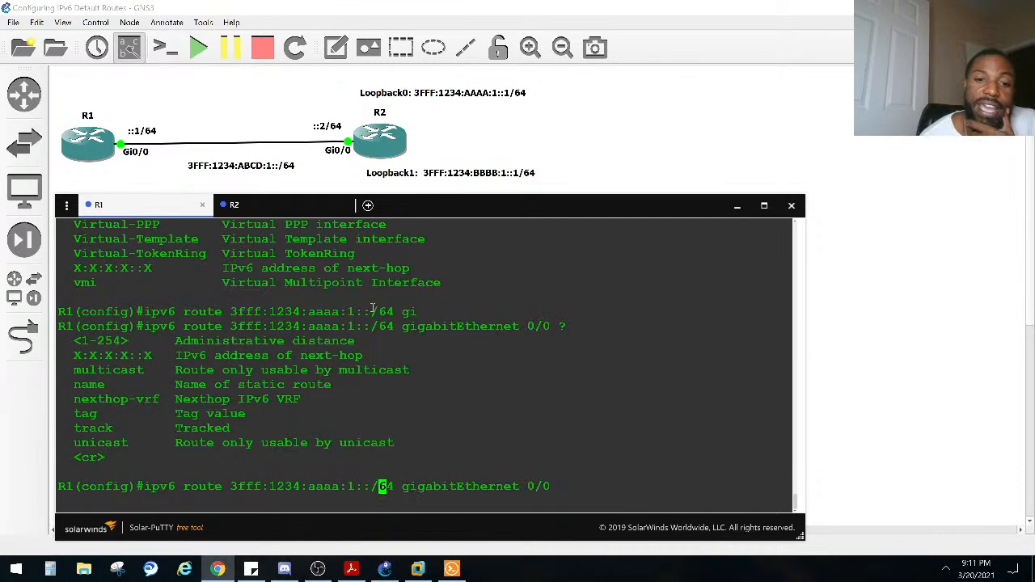
pyautogui.press('Right')
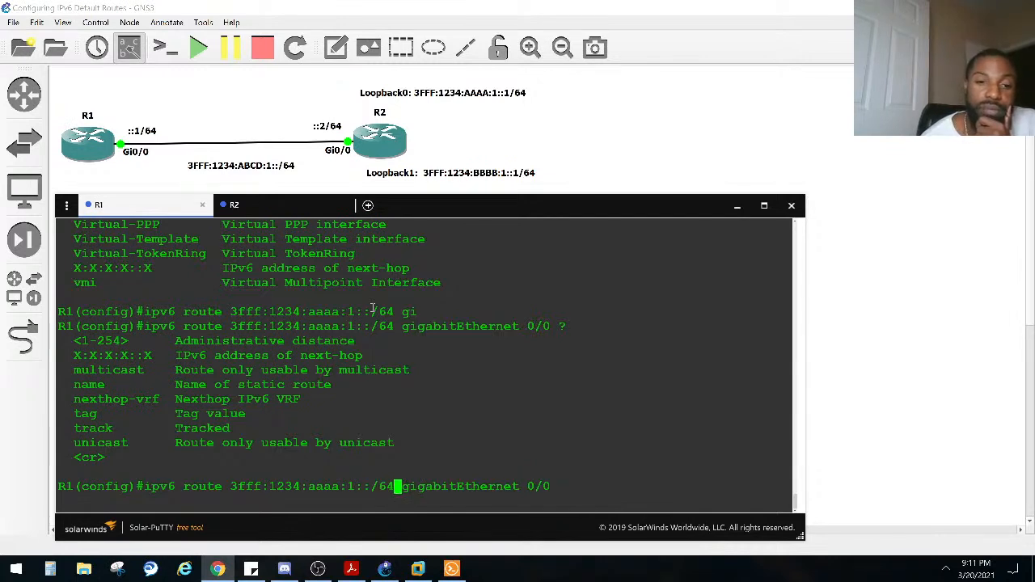
pyautogui.press('Right')
pyautogui.press('Right')
pyautogui.press('Right')
pyautogui.press('Right')
pyautogui.press('Right')
pyautogui.press('Right')
pyautogui.press('Right')
pyautogui.press('Right')
pyautogui.press('Right')
pyautogui.press('Right')
pyautogui.press('Right')
pyautogui.press('Right')
pyautogui.press('Right')
pyautogui.press('Right')
pyautogui.press('Right')
pyautogui.press('Right')
pyautogui.press('Right')
pyautogui.press('Right')
pyautogui.press('Right')
pyautogui.press('Right')
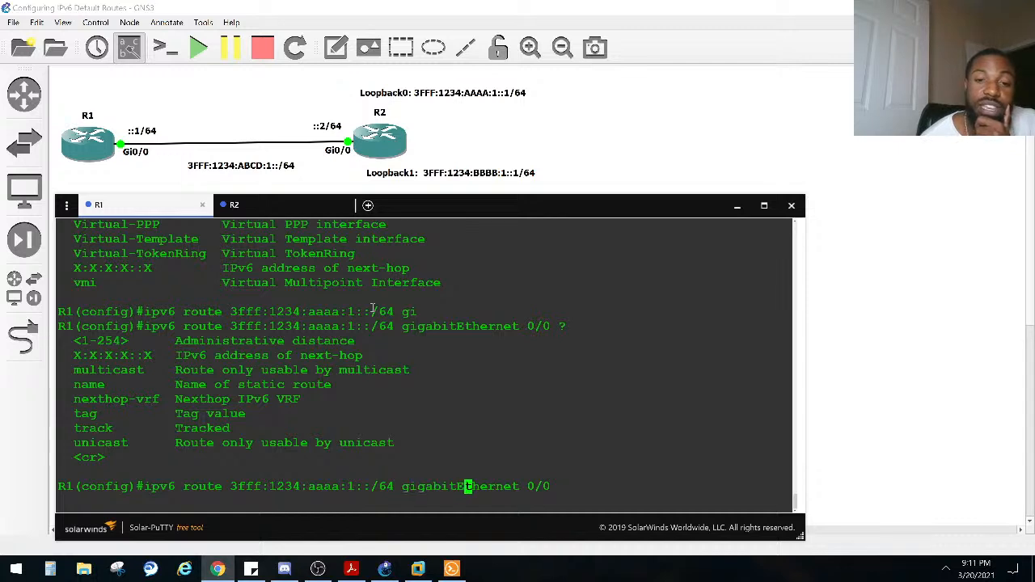
pyautogui.press('BackSpace')
pyautogui.press('BackSpace')
pyautogui.press('BackSpace')
pyautogui.press('BackSpace')
pyautogui.press('BackSpace')
pyautogui.press('BackSpace')
pyautogui.press('BackSpace')
pyautogui.press('BackSpace')
pyautogui.press('BackSpace')
pyautogui.press('BackSpace')
pyautogui.press('BackSpace')
pyautogui.press('BackSpace')
pyautogui.press('BackSpace')
pyautogui.press('BackSpace')
pyautogui.press('BackSpace')
pyautogui.press('BackSpace')
pyautogui.press('BackSpace')
pyautogui.press('BackSpace')
pyautogui.press('BackSpace')
pyautogui.press('BackSpace')
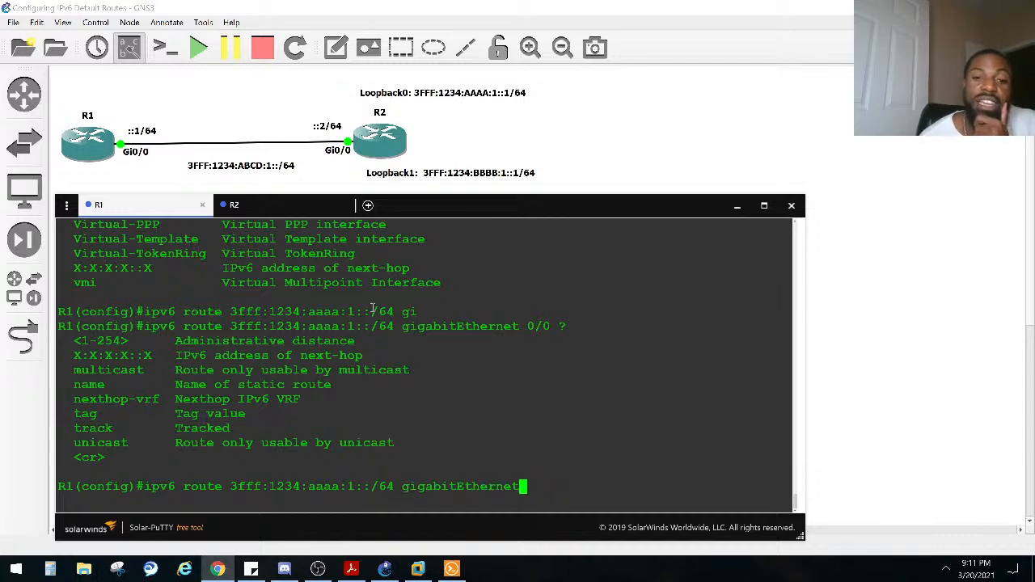
pyautogui.write('4 ?')
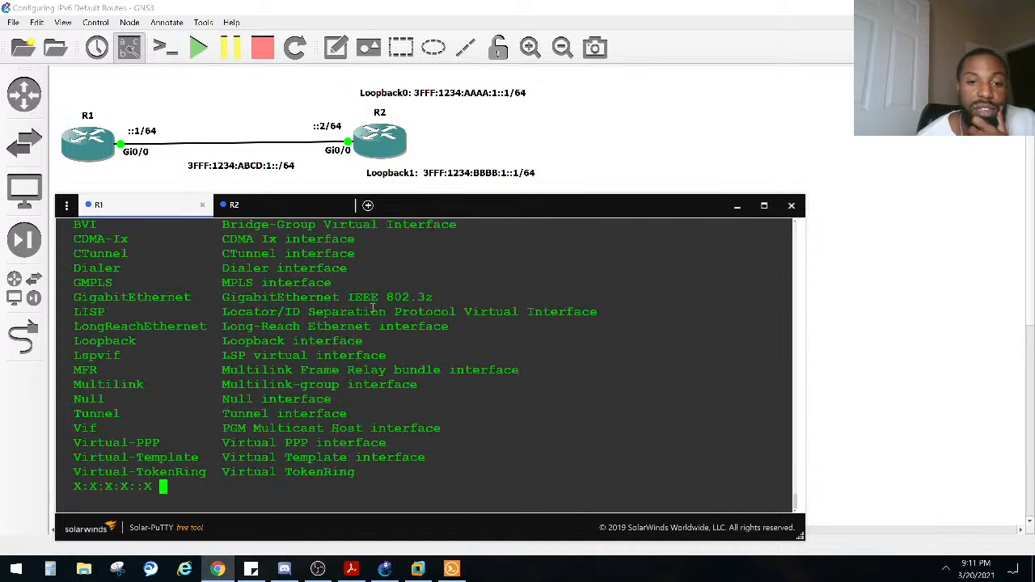
# Step: Replace the prefix in R1's ipv6 route command with ::1/64 and list the options that can follow it
pyautogui.press('space')
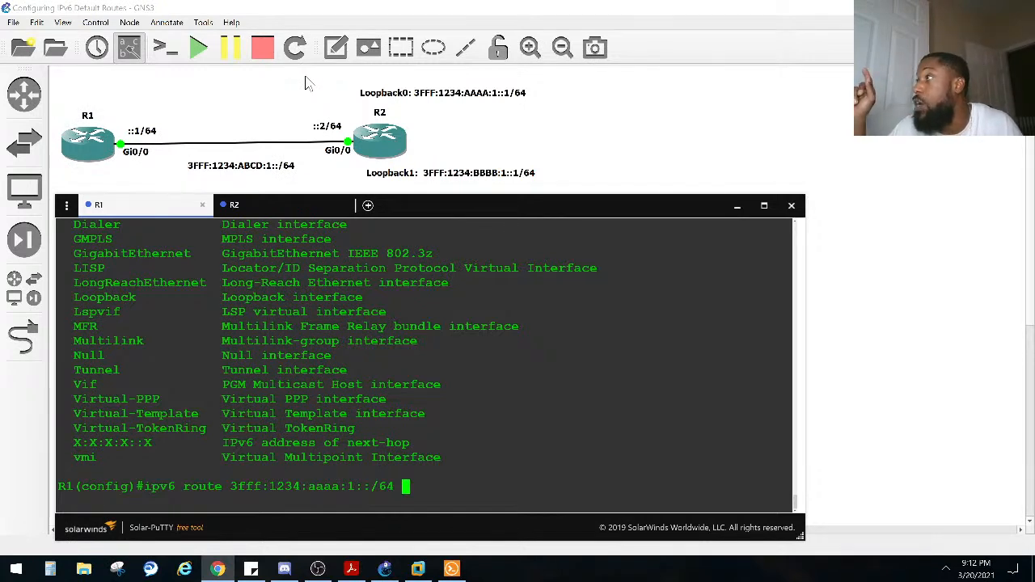
pyautogui.press('BackSpace')
pyautogui.press('BackSpace')
pyautogui.press('BackSpace')
pyautogui.press('BackSpace')
pyautogui.press('BackSpace')
pyautogui.press('BackSpace')
pyautogui.press('BackSpace')
pyautogui.press('BackSpace')
pyautogui.press('BackSpace')
pyautogui.press('BackSpace')
pyautogui.press('BackSpace')
pyautogui.press('BackSpace')
pyautogui.press('BackSpace')
pyautogui.press('BackSpace')
pyautogui.press('BackSpace')
pyautogui.press('BackSpace')
pyautogui.press('BackSpace')
pyautogui.press('BackSpace')
pyautogui.press('BackSpace')
pyautogui.press('BackSpace')
pyautogui.press('BackSpace')
pyautogui.press('BackSpace')
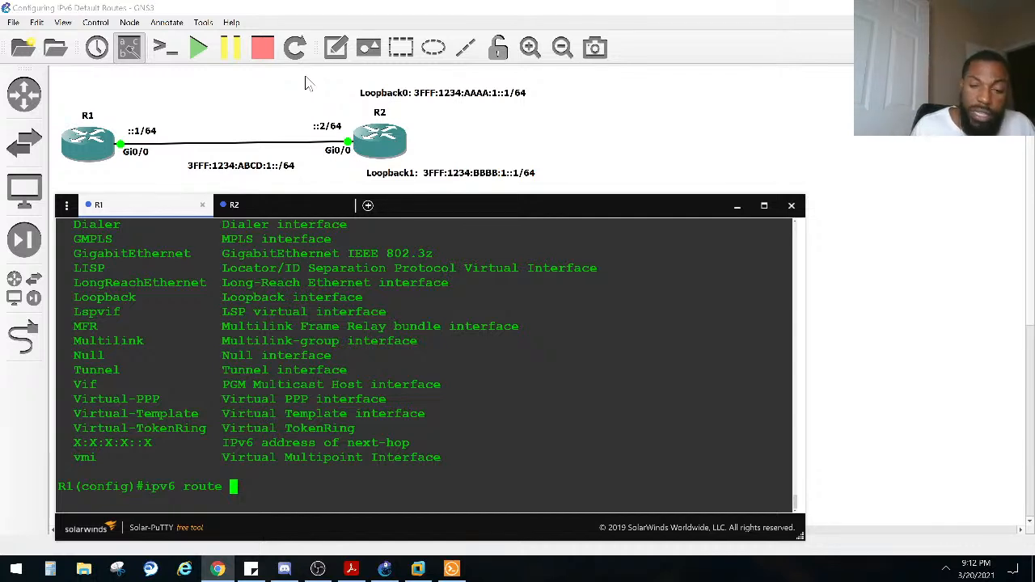
pyautogui.write('::/')
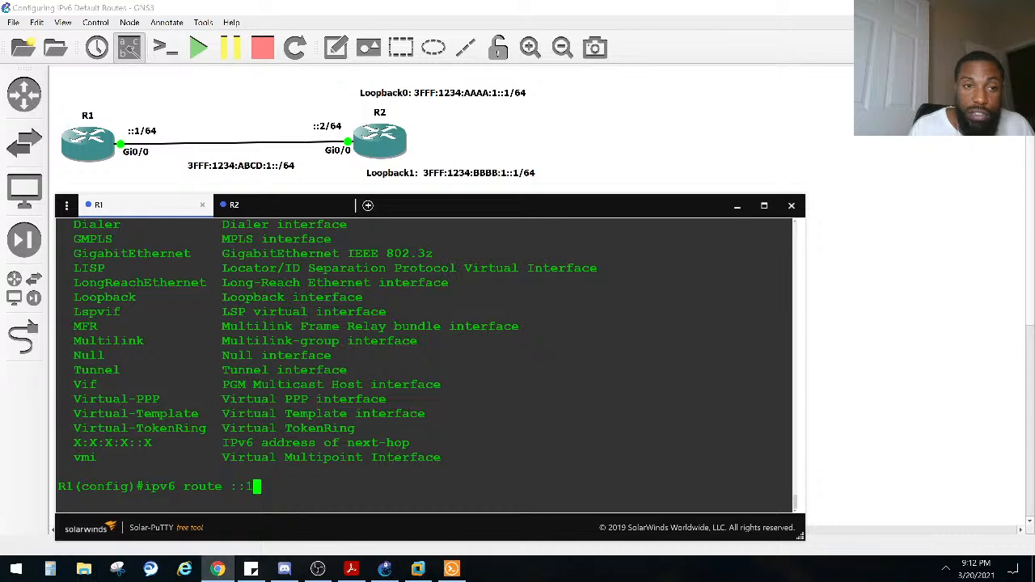
pyautogui.write('/64 ?')
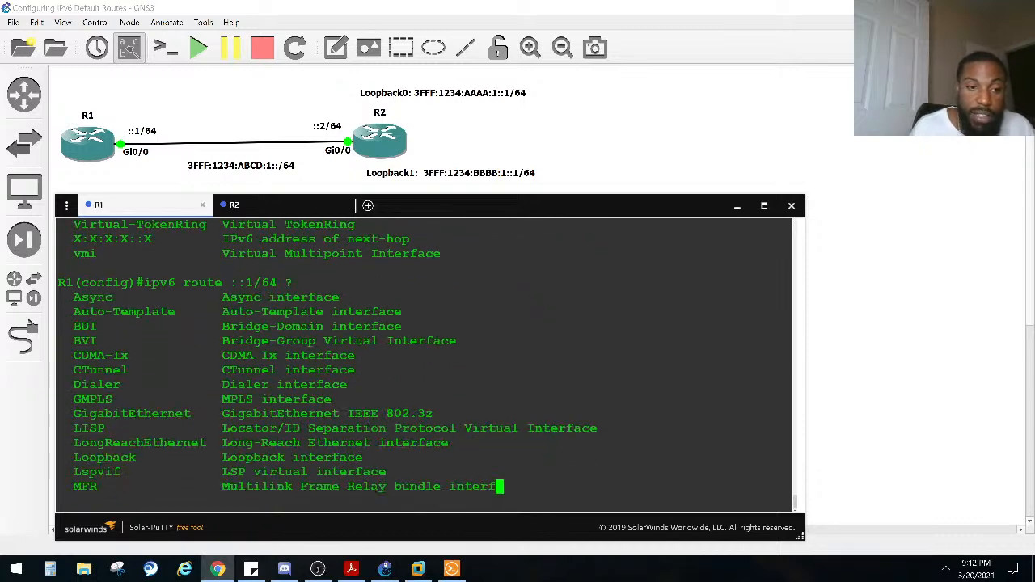
pyautogui.press('space')
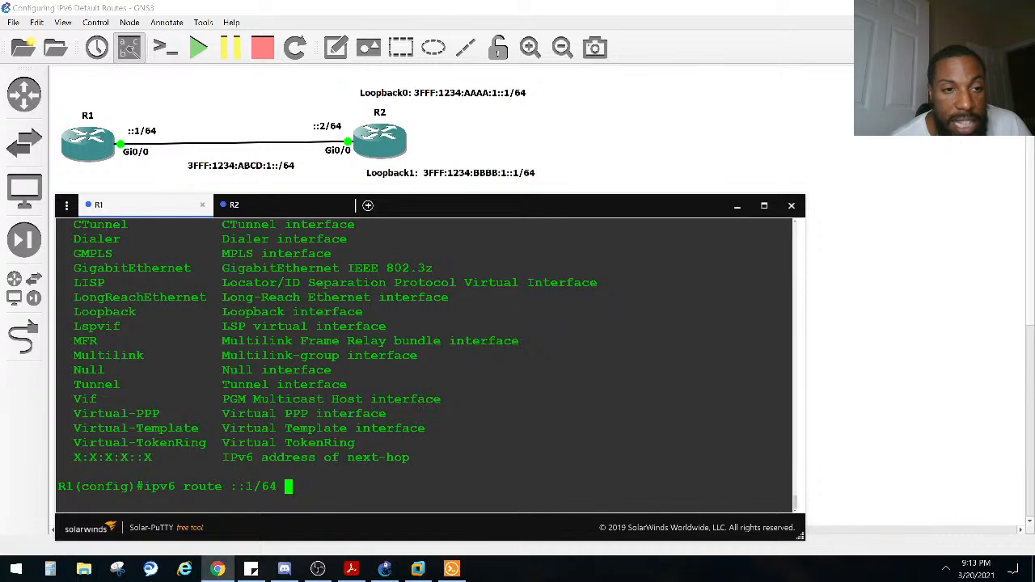
# Step: Add gigabitEthernet 0/0 as the exit interface after the ::1/64 prefix in the route command
pyautogui.write('i')
pyautogui.press('Tab')
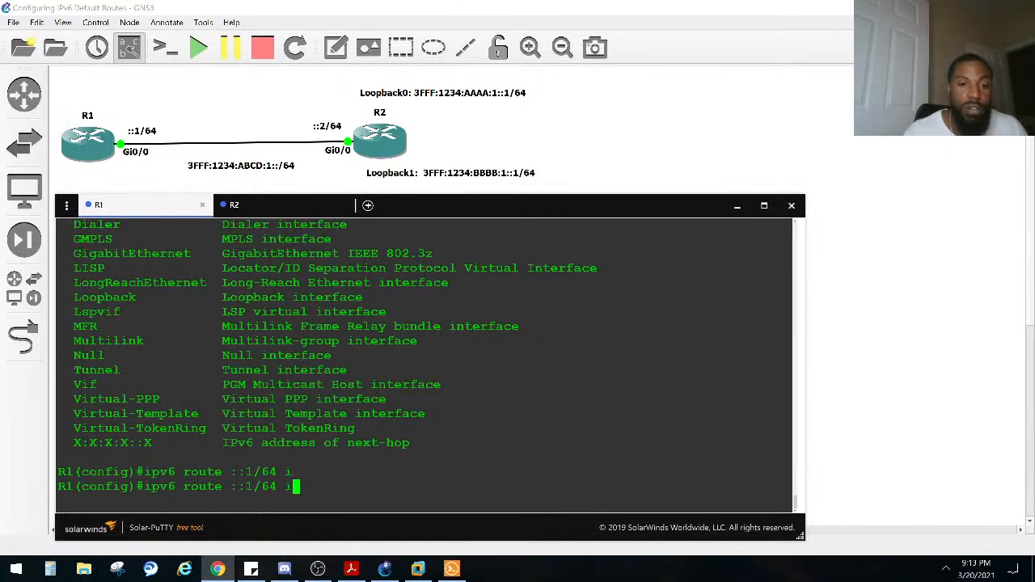
pyautogui.press('BackSpace')
pyautogui.write('gi')
pyautogui.press('Tab')
pyautogui.write('0/0')
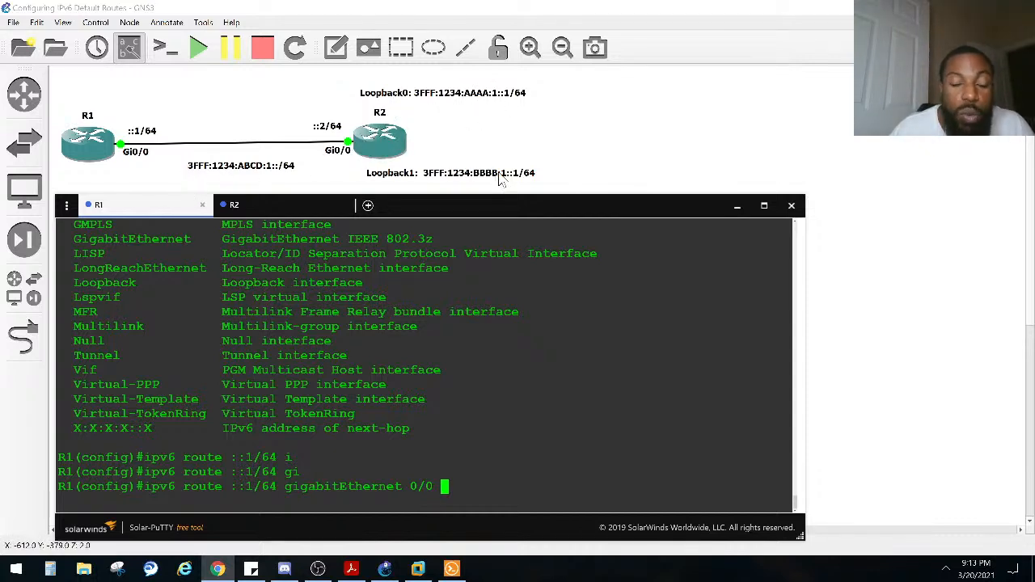
# Step: Change the prefix in the unsubmitted route command to ::0/64, keeping the gigabitEthernet 0/0 exit interface
pyautogui.moveTo(274, 487); pyautogui.dragTo(230, 488)
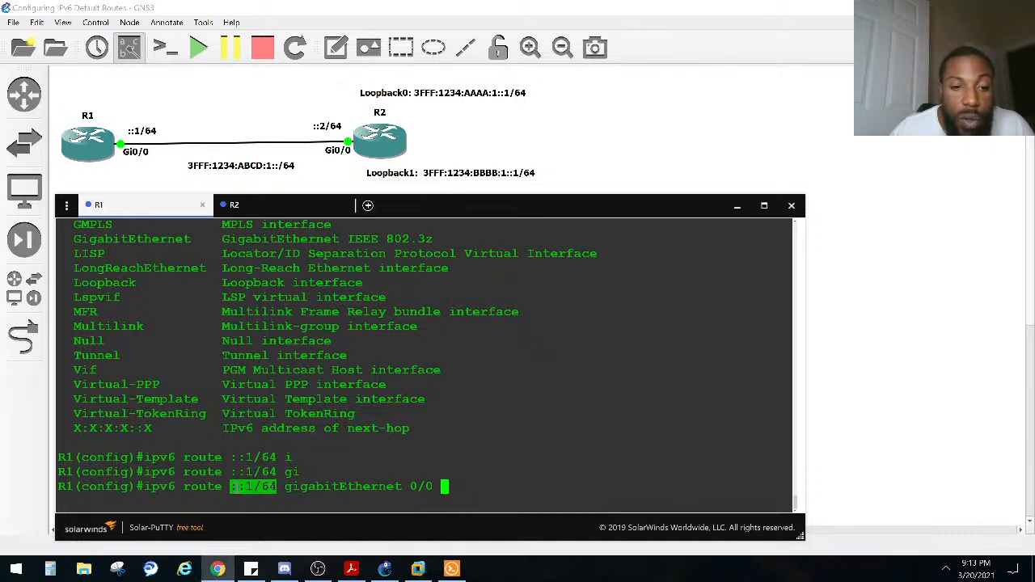
pyautogui.click(273, 480)
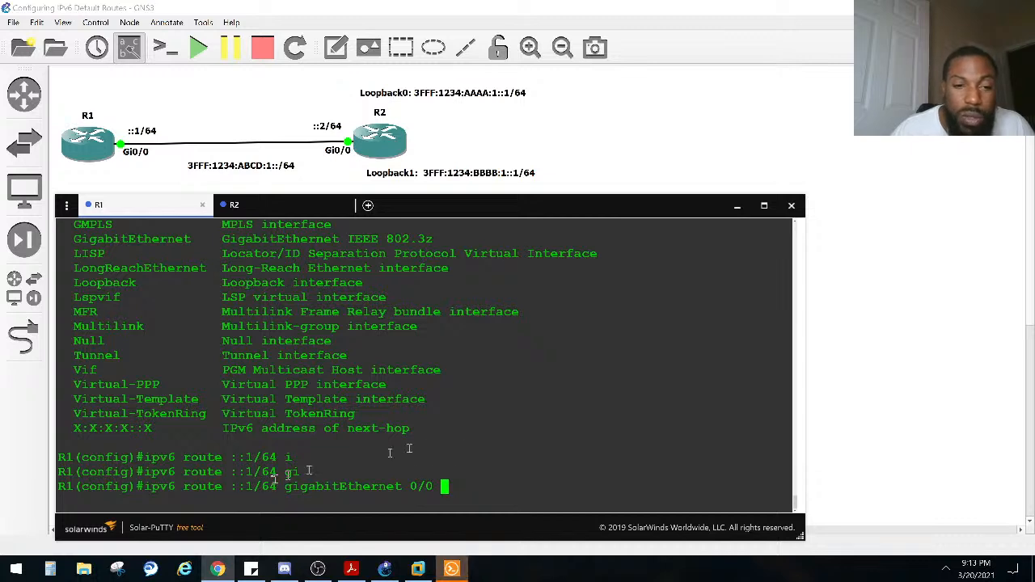
pyautogui.press('BackSpace')
pyautogui.press('Left')
pyautogui.press('Left')
pyautogui.press('Left')
pyautogui.press('Left')
pyautogui.press('Left')
pyautogui.press('Left')
pyautogui.press('Left')
pyautogui.press('Left')
pyautogui.press('Left')
pyautogui.press('Left')
pyautogui.press('Left')
pyautogui.press('Left')
pyautogui.press('Left')
pyautogui.press('Left')
pyautogui.press('Left')
pyautogui.press('Left')
pyautogui.press('Left')
pyautogui.press('Left')
pyautogui.press('Left')
pyautogui.press('Left')
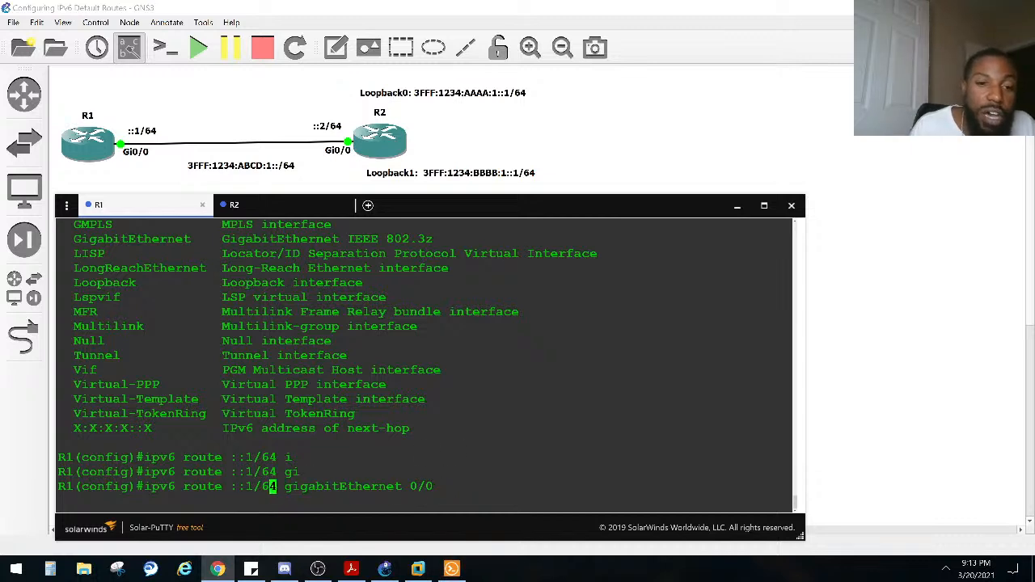
pyautogui.press('BackSpace')
pyautogui.write('0')
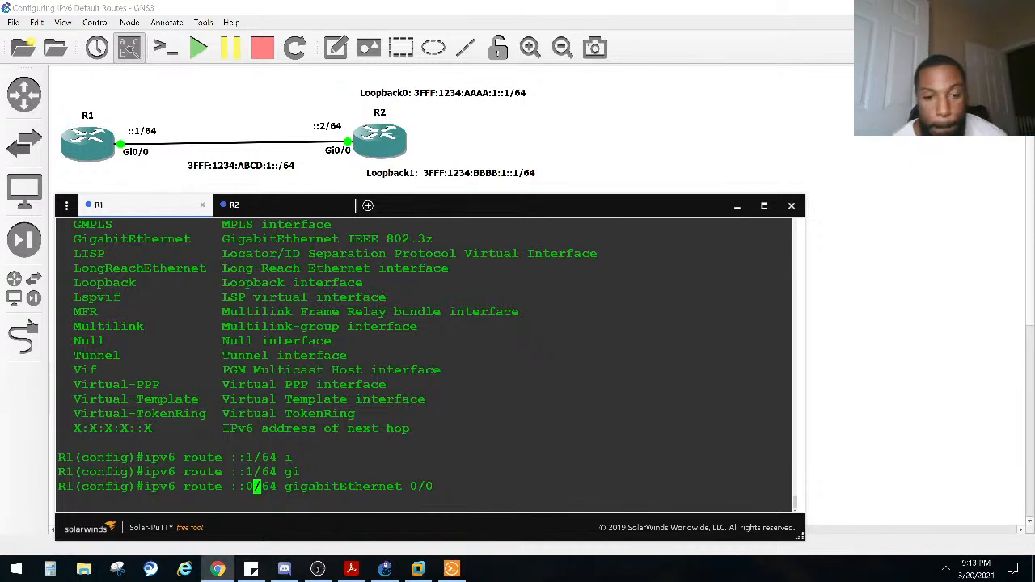
pyautogui.press('Right')
pyautogui.press('Right')
pyautogui.press('Right')
pyautogui.press('Right')
pyautogui.press('Right')
pyautogui.press('Right')
pyautogui.press('Right')
pyautogui.press('Right')
pyautogui.press('Right')
pyautogui.press('Right')
pyautogui.press('Right')
pyautogui.press('Right')
pyautogui.press('Right')
pyautogui.press('Right')
pyautogui.press('Right')
pyautogui.press('Right')
pyautogui.press('Right')
pyautogui.press('Right')
pyautogui.press('Right')
pyautogui.press('Right')
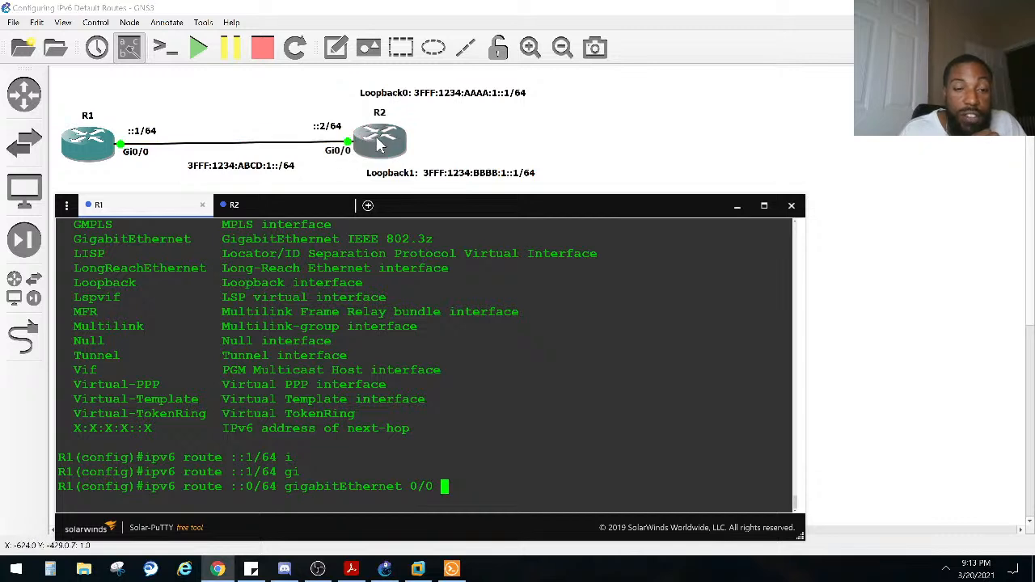
# Step: Copy R2's GigabitEthernet0/0 link-local address FE80::E51:11FF:FEA3:BA00 and append it as the next hop in R1's route command
pyautogui.click(267, 205)
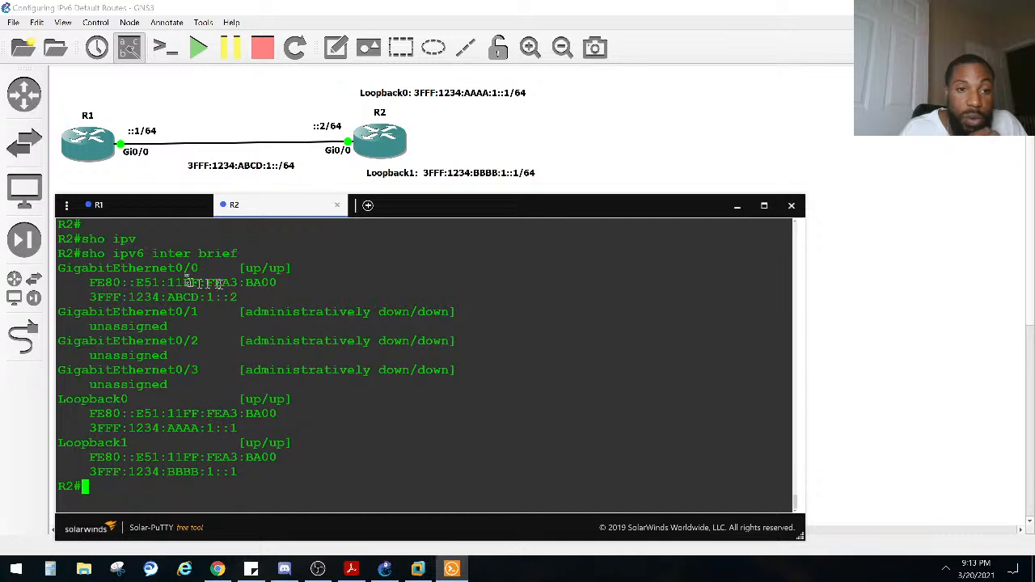
pyautogui.moveTo(283, 284); pyautogui.dragTo(208, 282)
pyautogui.moveTo(90, 283); pyautogui.dragTo(277, 283)
pyautogui.hotkey('ctrl', 'c')
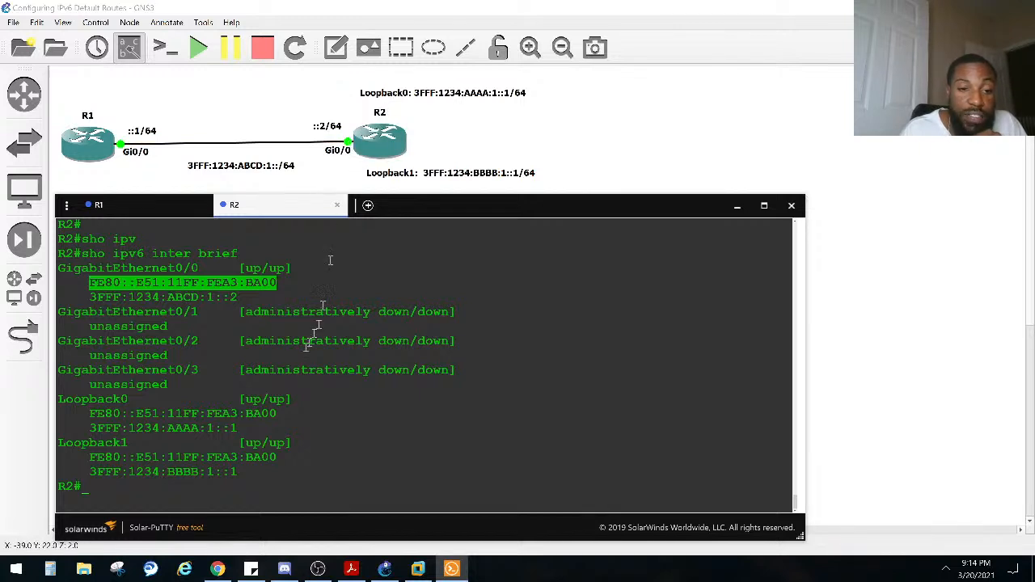
pyautogui.click(157, 204)
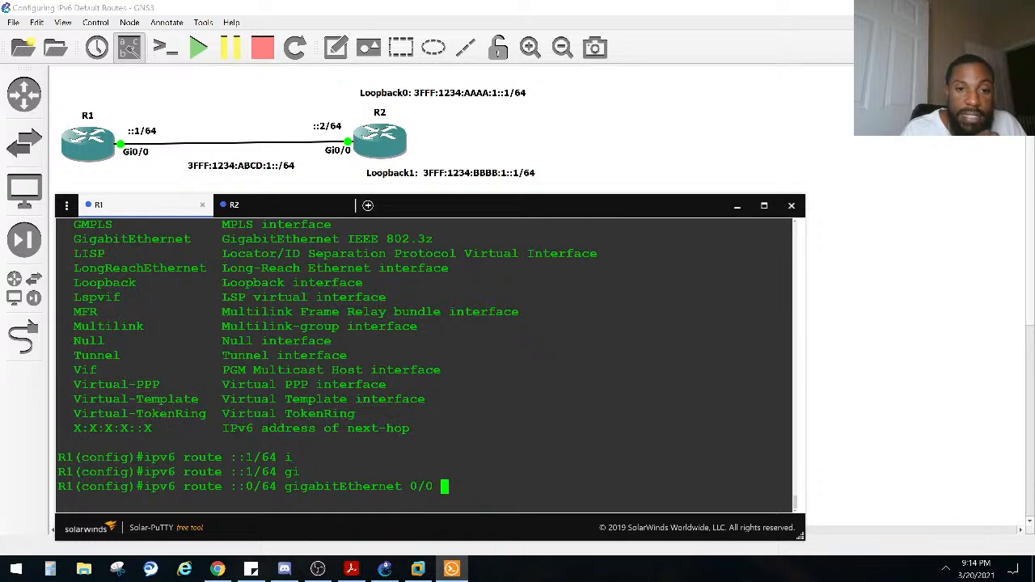
pyautogui.scroll(3, 332, 365)
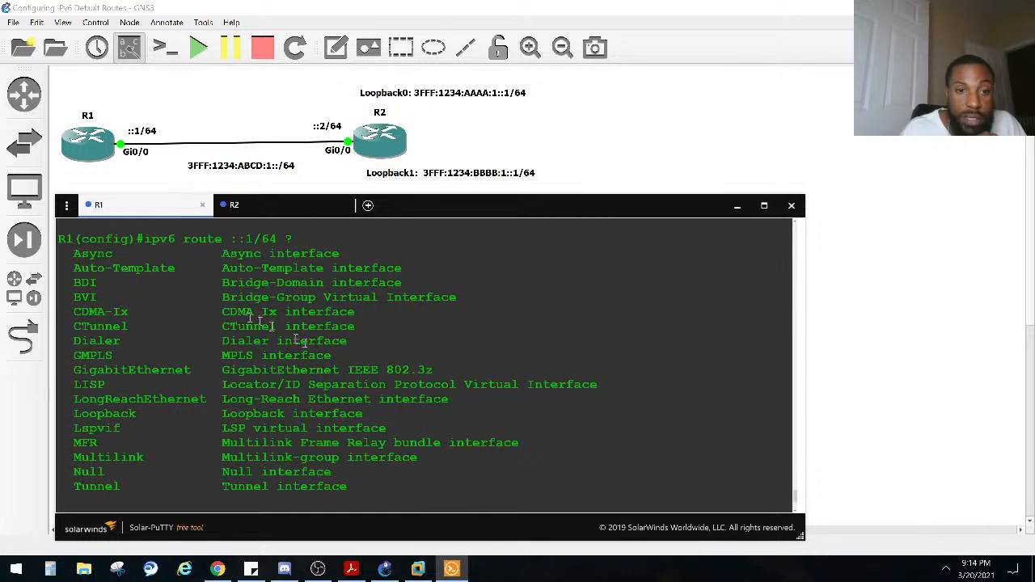
pyautogui.scroll(-3, 236, 314)
pyautogui.rightClick(469, 361)
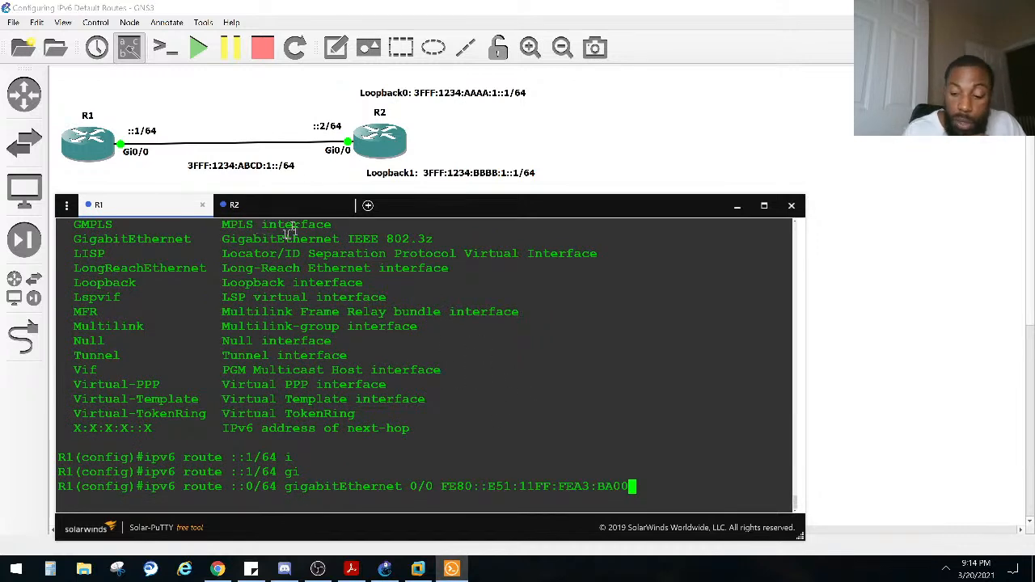
# Step: List the options after the next-hop address, submit the ::0/64 route without any of them, and leave configuration mode
pyautogui.write('?')
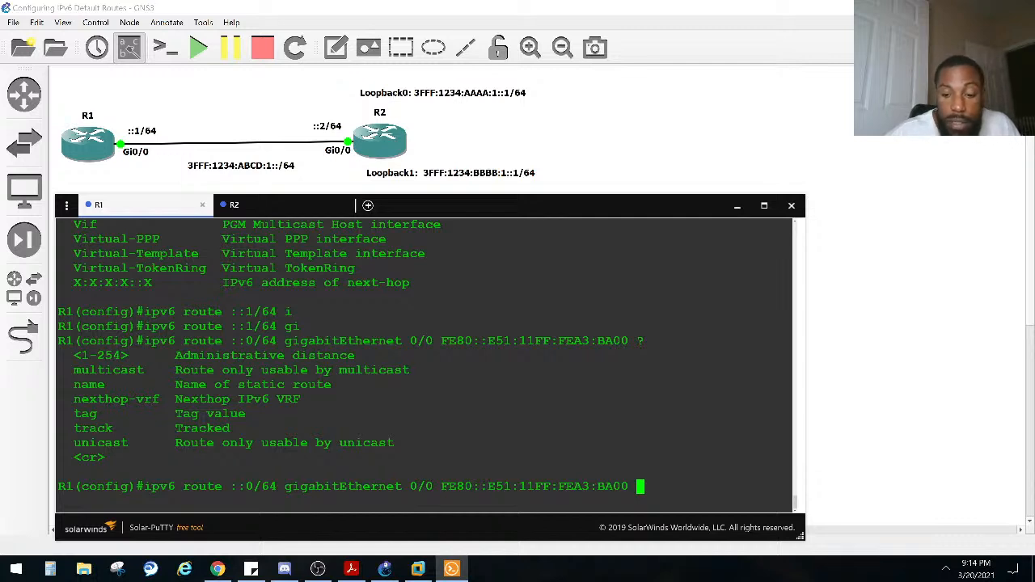
pyautogui.press('BackSpace')
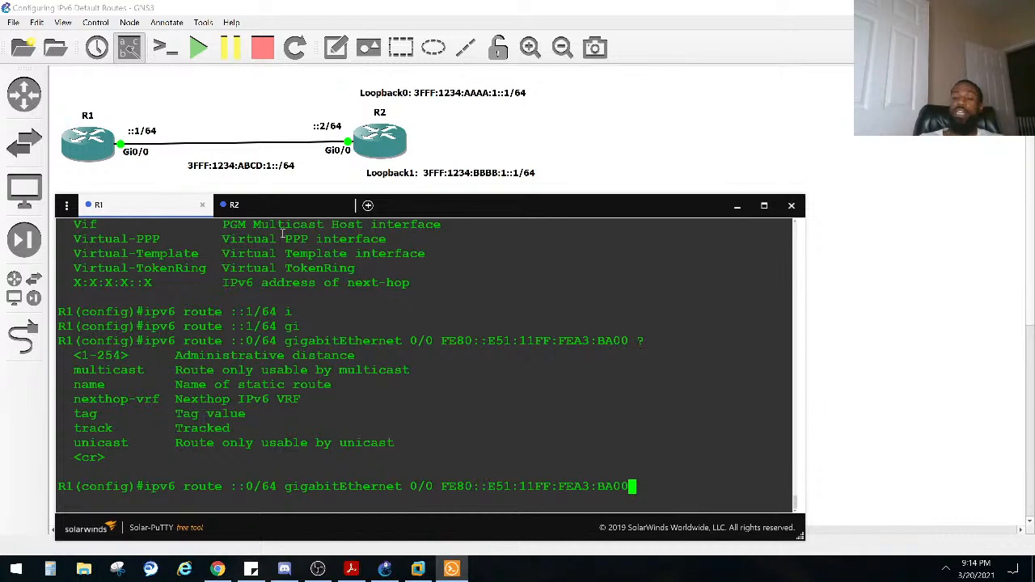
pyautogui.press('Return')
pyautogui.hotkey('ctrl', 'z')
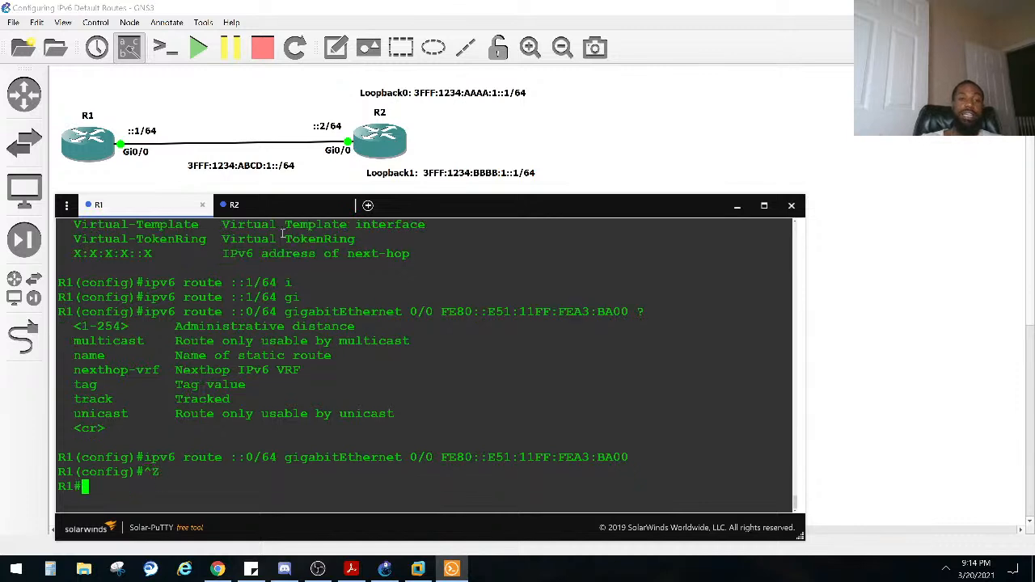
# Step: Display R1's IPv6 routing table with the show ipv6 route command
pyautogui.press('Return')
pyautogui.write('sho ip')
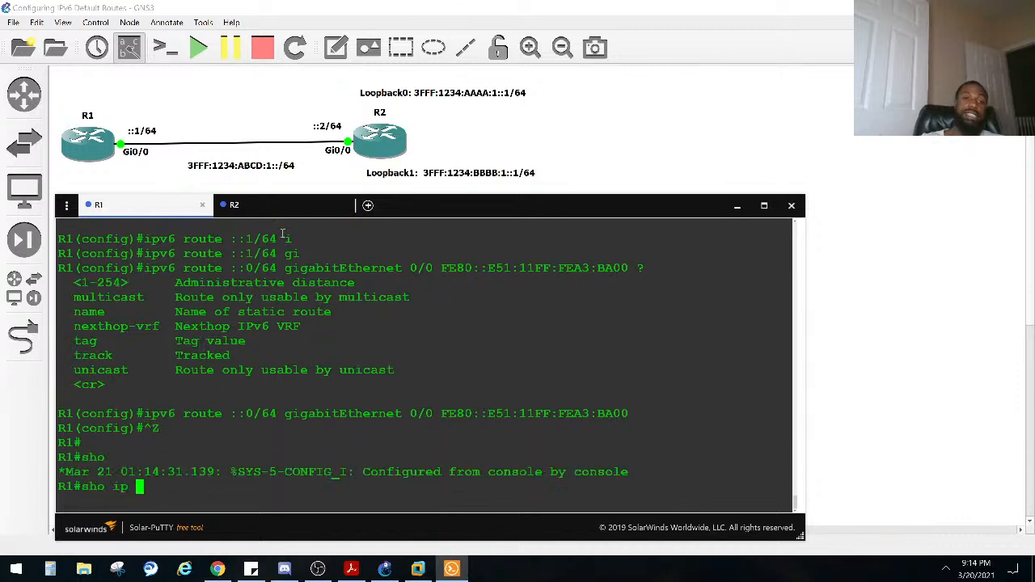
pyautogui.press('Tab')
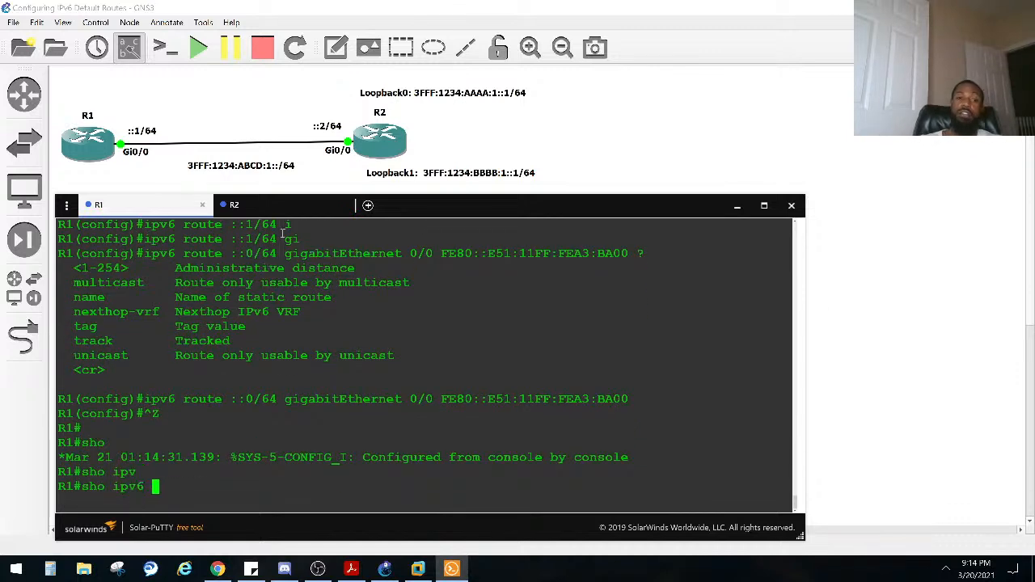
pyautogui.write('route')
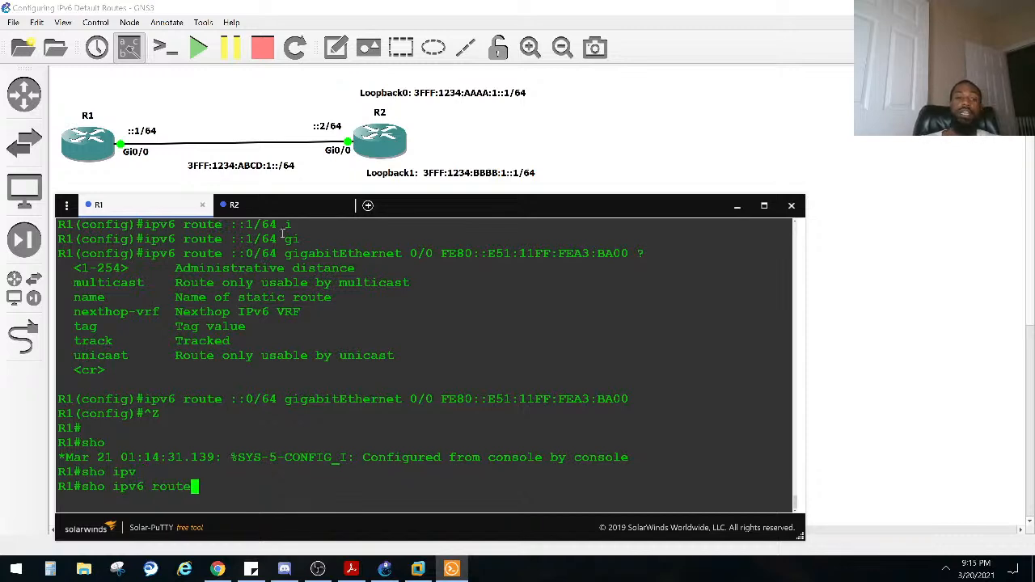
pyautogui.press('Return')
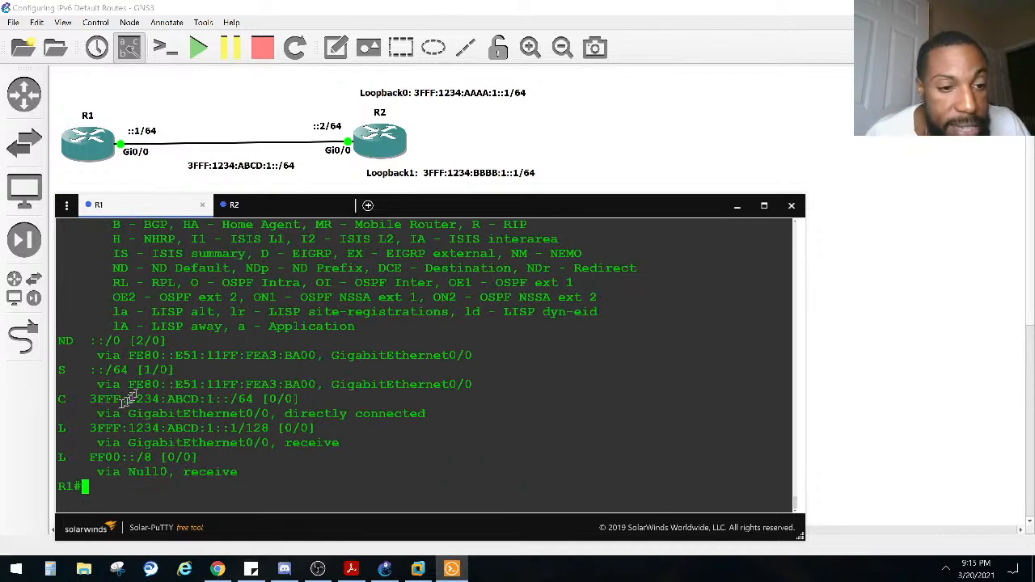
# Step: Examine the ND ::/0 entry and the static ::/64 entry in R1's IPv6 routing table
pyautogui.doubleClick(62, 369)
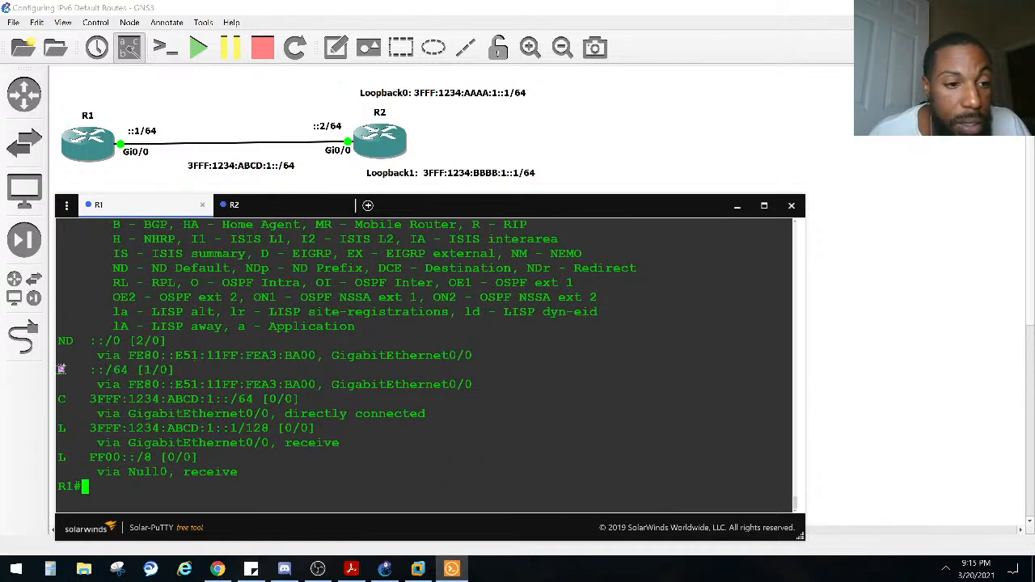
pyautogui.moveTo(65, 369); pyautogui.dragTo(63, 339)
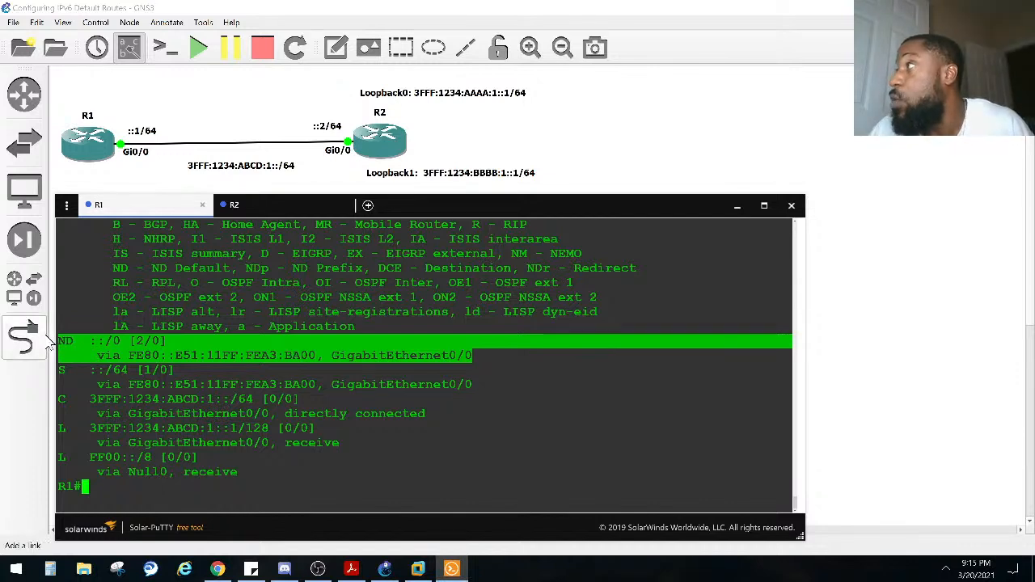
pyautogui.moveTo(60, 370); pyautogui.dragTo(476, 384)
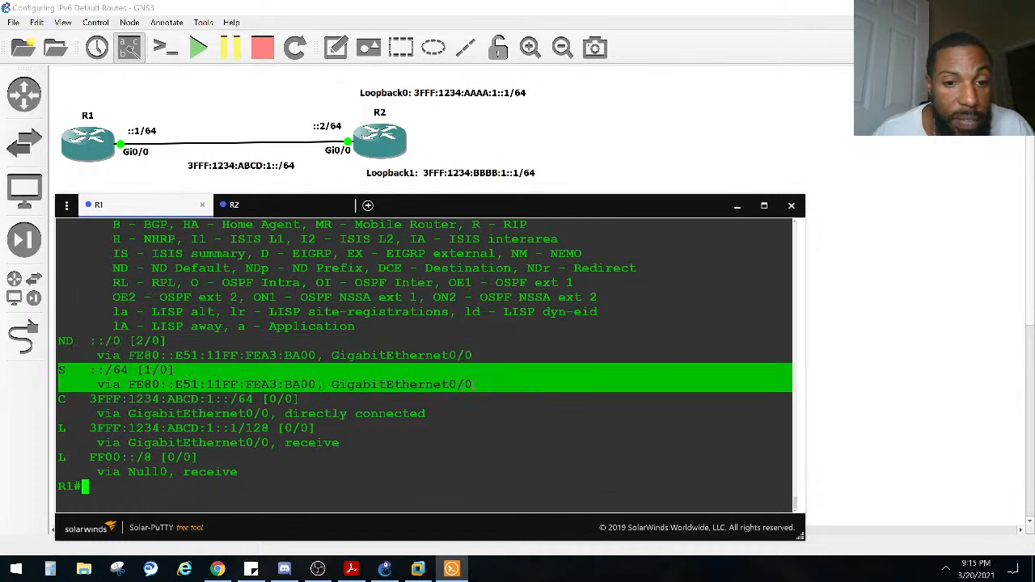
pyautogui.click(108, 362)
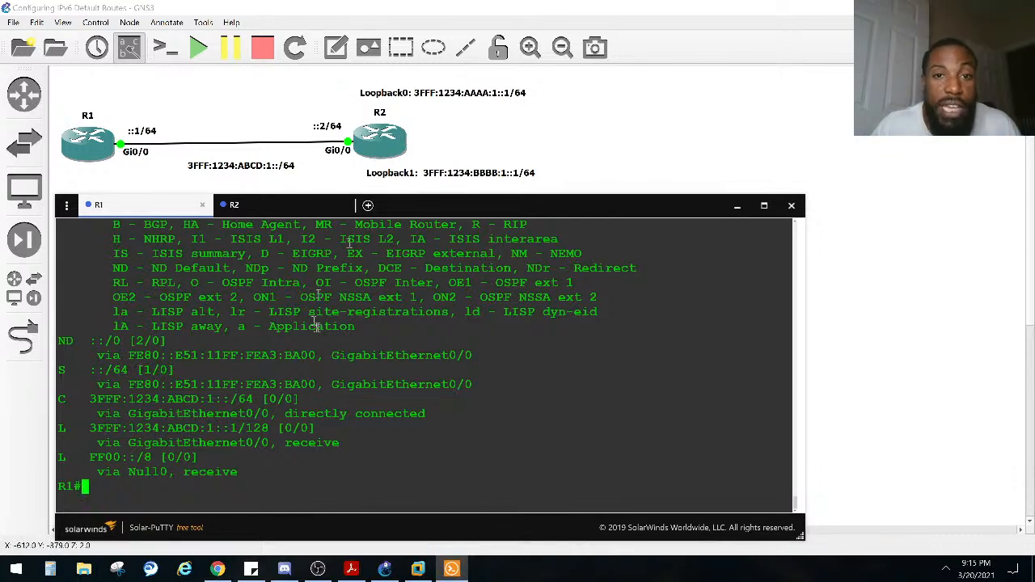
# Step: Ping R2's Loopback0 address 3fff:1234:aaaa:1::1 from R1
pyautogui.write('ping')
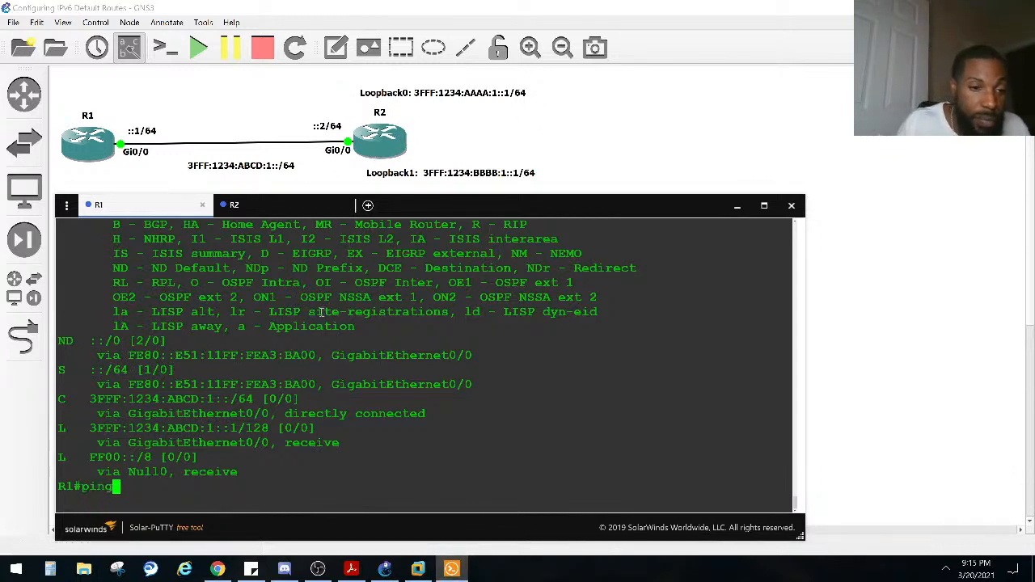
pyautogui.write(' 3ff')
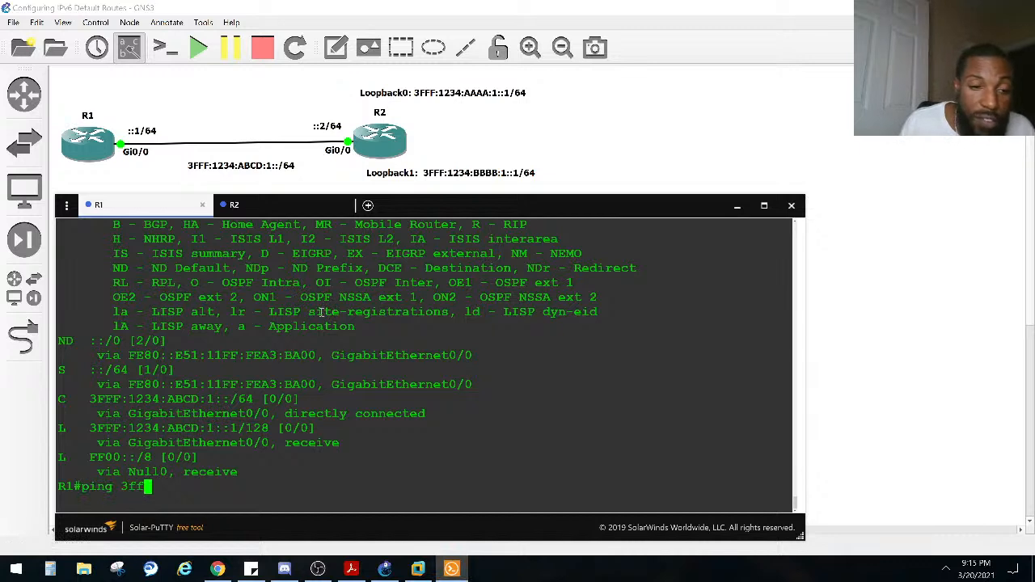
pyautogui.write('f:1234:')
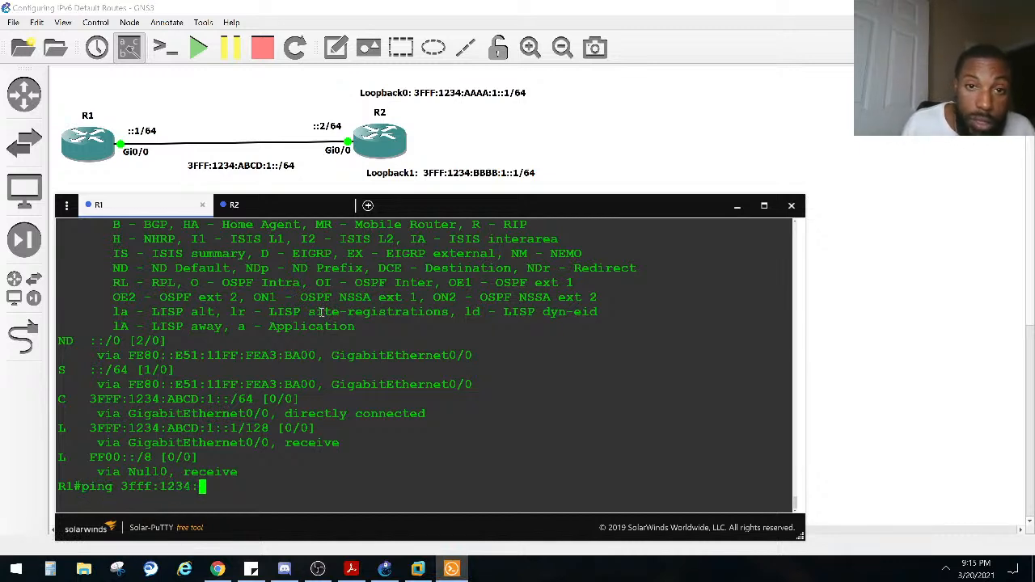
pyautogui.write('aaaa')
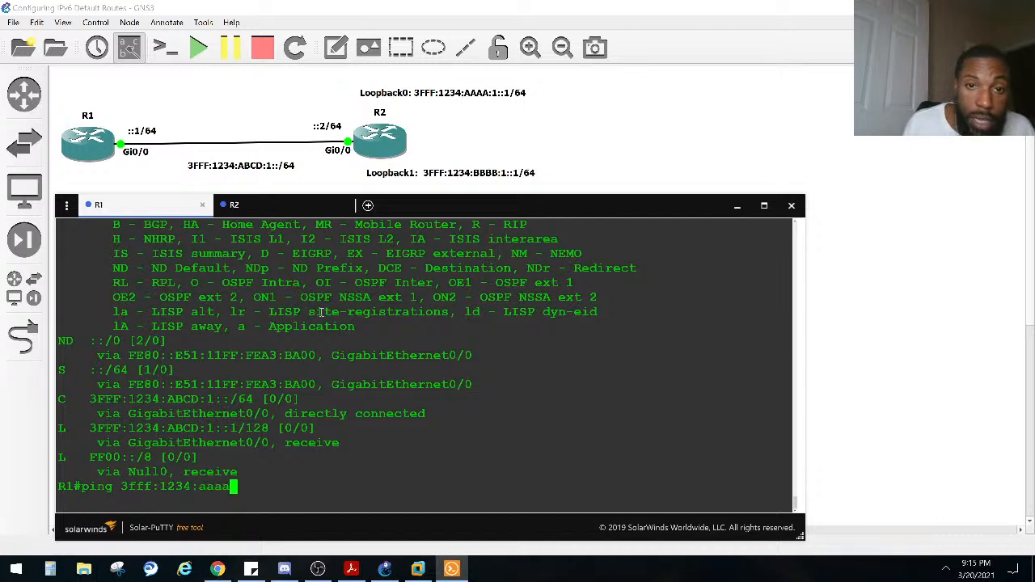
pyautogui.write(':1::1')
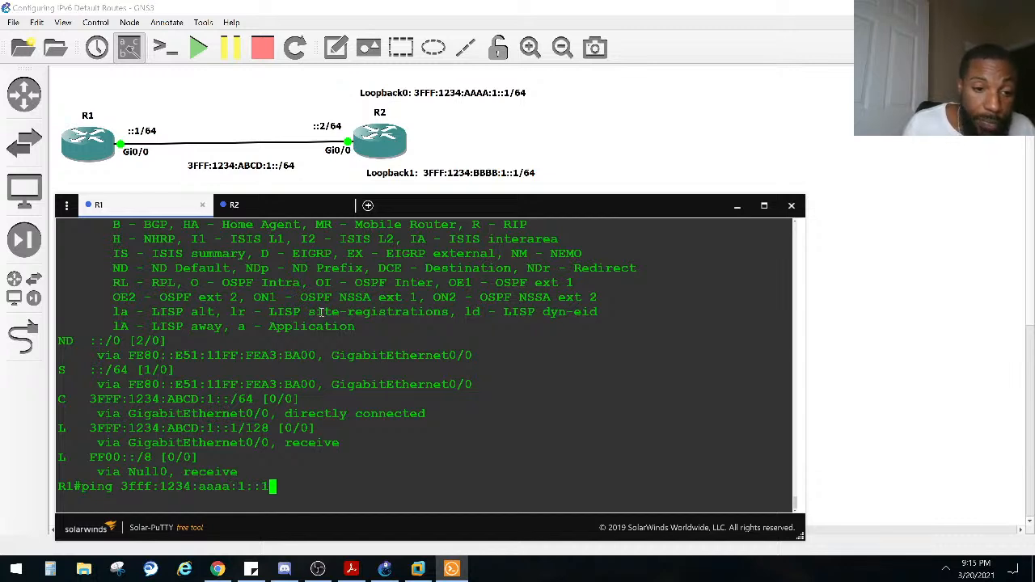
pyautogui.press('Return')
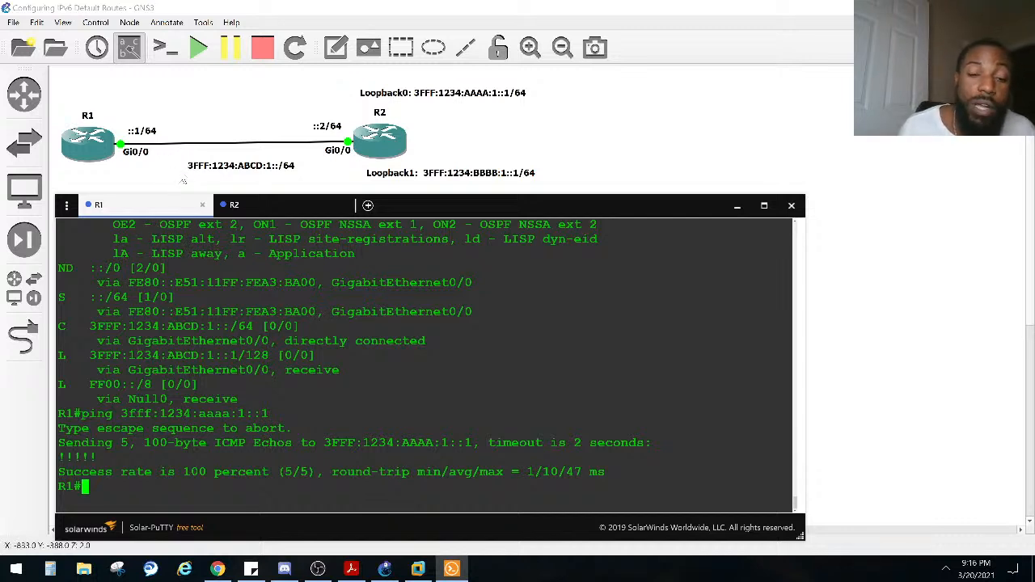
# Step: Ping R2's Loopback1 address 3fff:1234:bbbb:1::1 from R1
pyautogui.press('Up')
pyautogui.press('BackSpace')
pyautogui.press('BackSpace')
pyautogui.press('BackSpace')
pyautogui.press('BackSpace')
pyautogui.press('BackSpace')
pyautogui.press('BackSpace')
pyautogui.press('BackSpace')
pyautogui.press('BackSpace')
pyautogui.press('BackSpace')
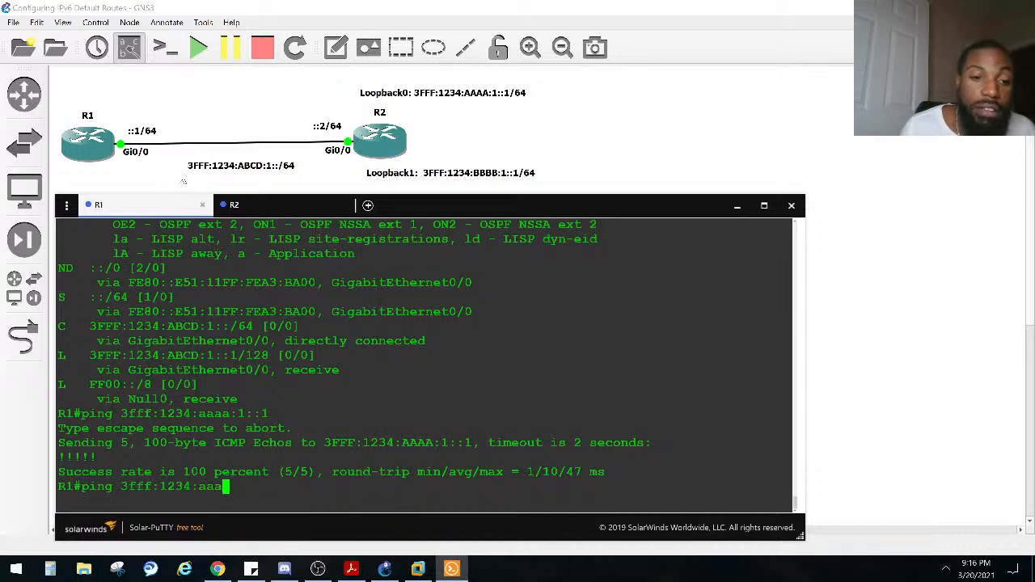
pyautogui.write('bbbb')
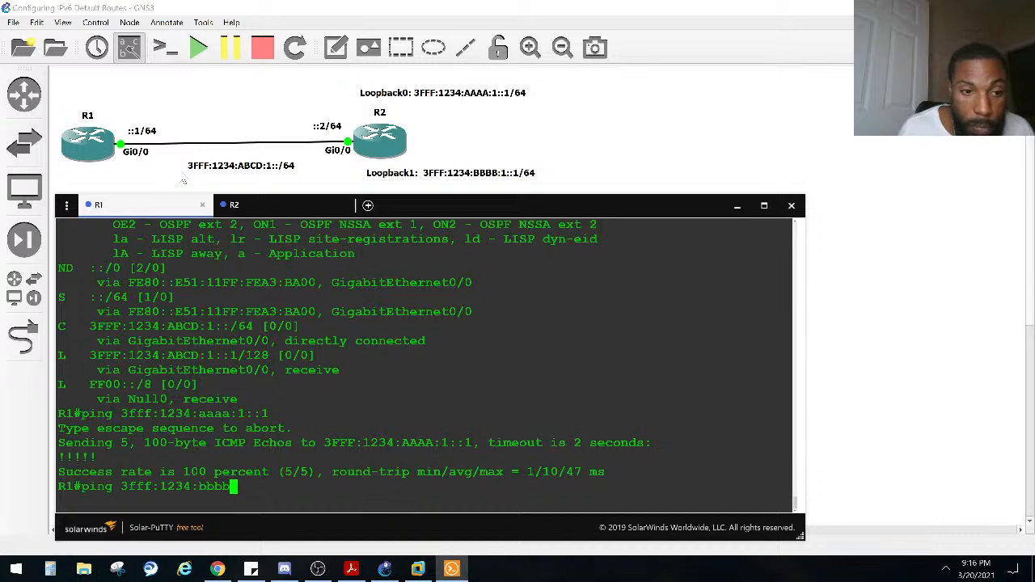
pyautogui.write(':')
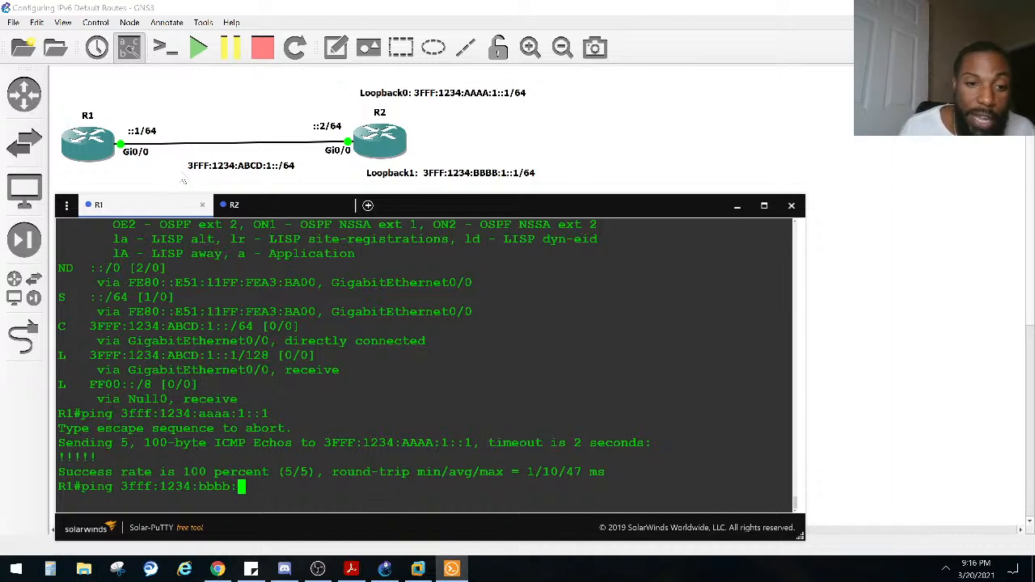
pyautogui.write('1::1')
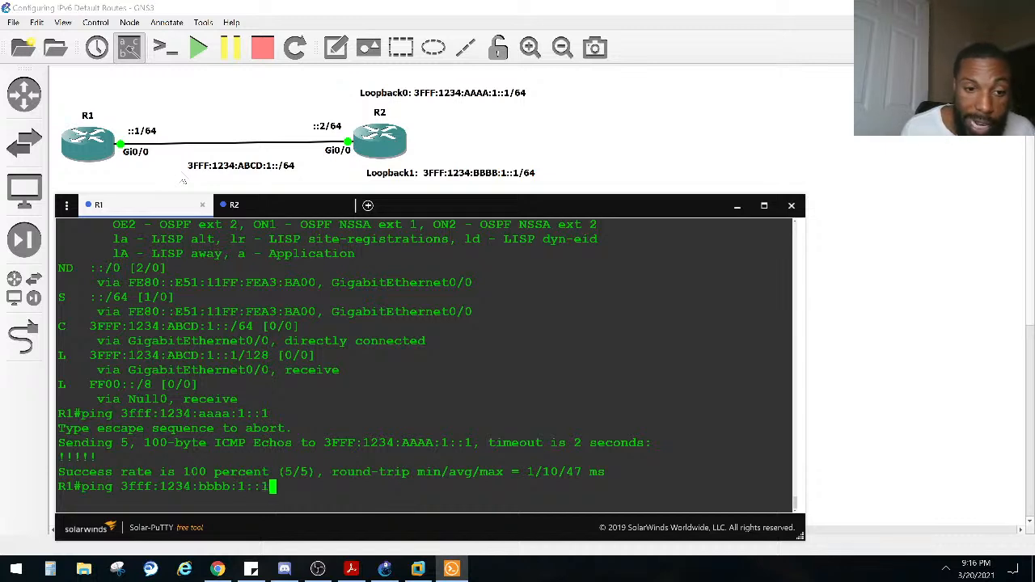
pyautogui.press('Return')
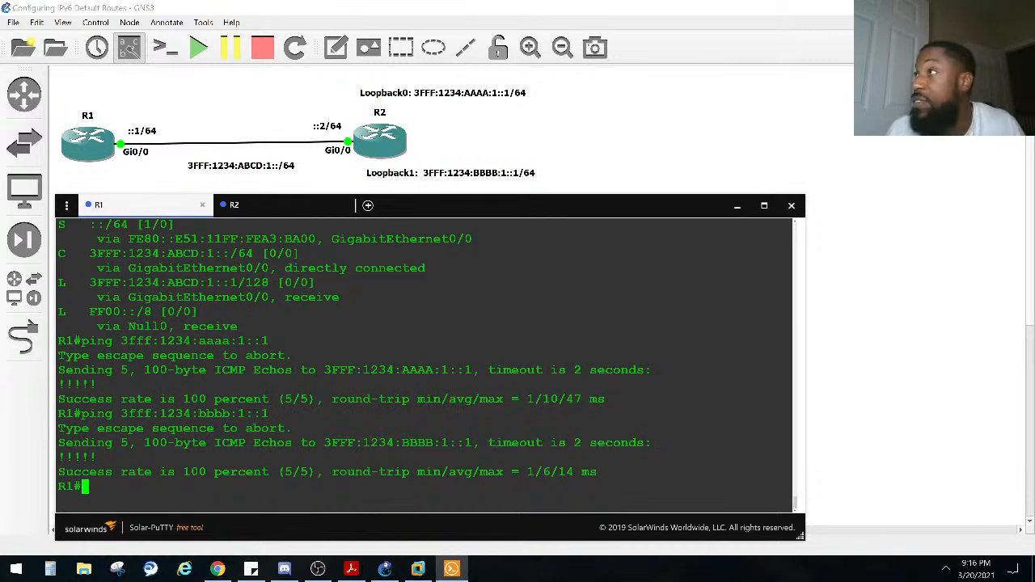
# Step: Display R1's IPv6 routing table again by rerunning the earlier sho ipv6 route command
pyautogui.press('Return')
pyautogui.press('Return')
pyautogui.press('Return')
pyautogui.press('Up')
pyautogui.press('Up')
pyautogui.press('Up')
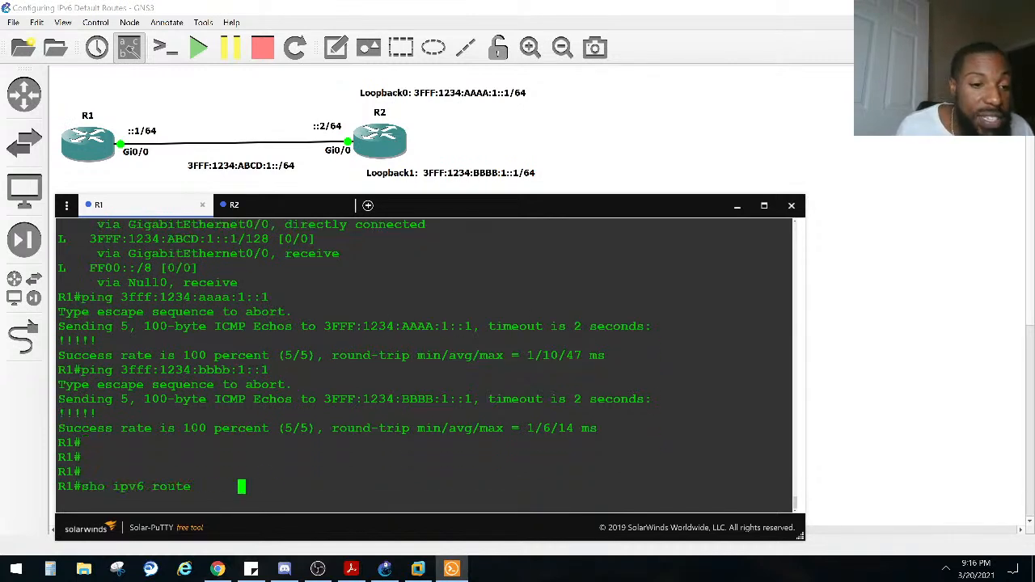
pyautogui.press('Return')
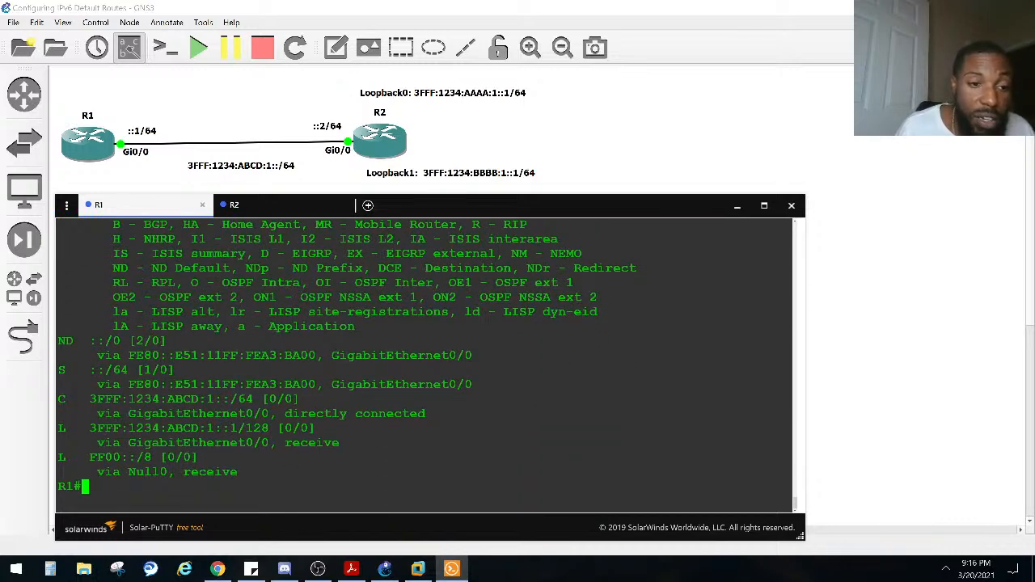
# Step: Begin a traceroute command on R1, and highlight the ND Default route code and R2's GigabitEthernet0/0 link-local address
pyautogui.write('tr')
pyautogui.press('Tab')
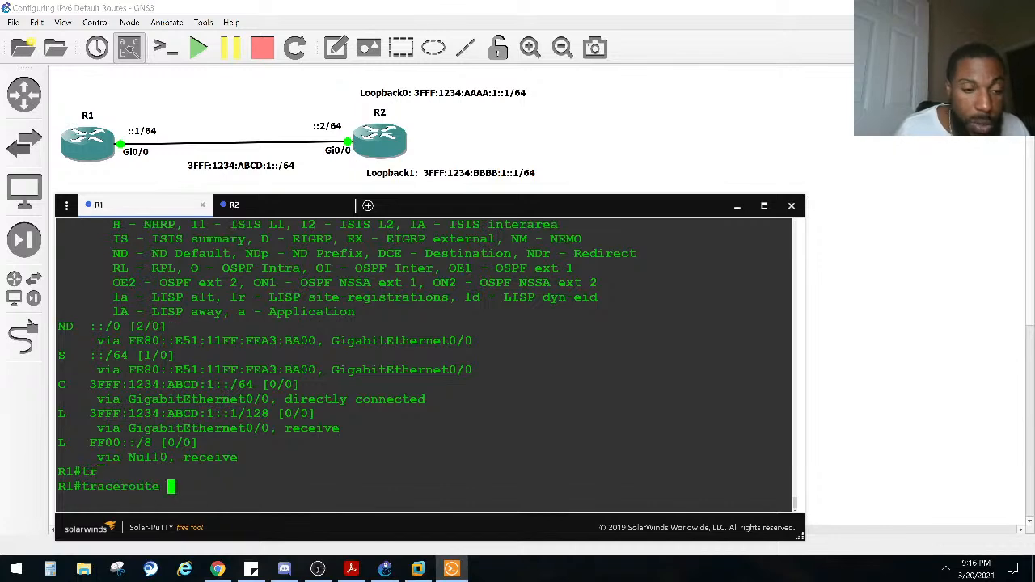
pyautogui.scroll(3, 123, 356)
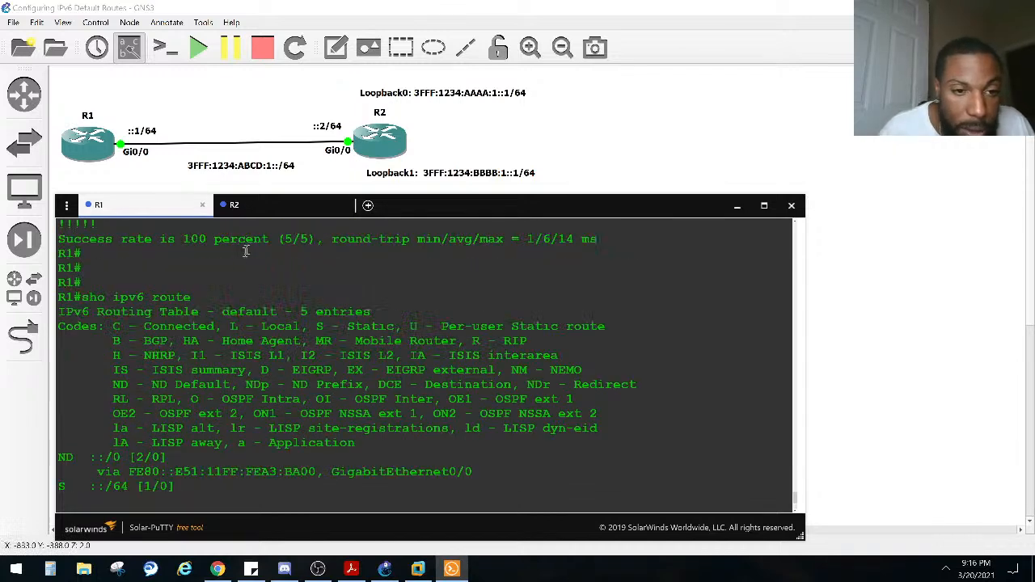
pyautogui.moveTo(112, 385); pyautogui.dragTo(229, 384)
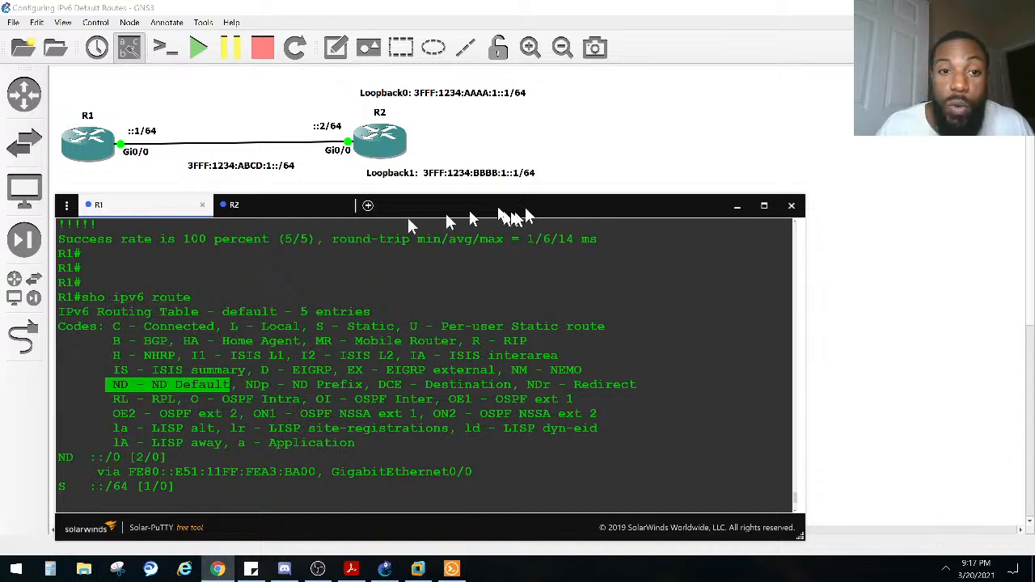
pyautogui.click(262, 210)
pyautogui.moveTo(269, 283); pyautogui.dragTo(87, 283)
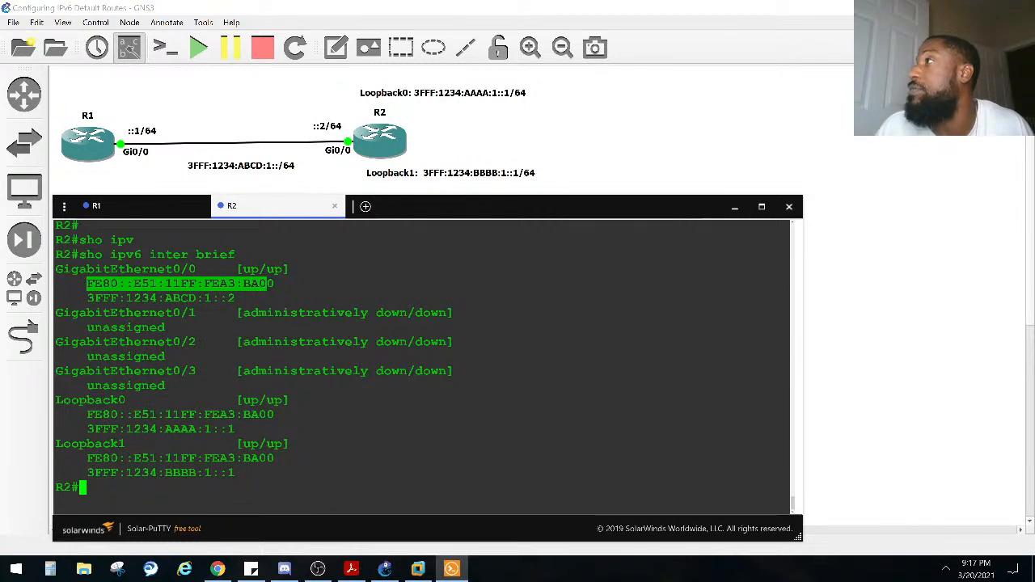
# Step: Switch to the RFC 2461 page in Chrome and examine how its introduction defines Neighbor Discovery, highlighting "link-layer"
pyautogui.hotkey('alt', 'Tab')
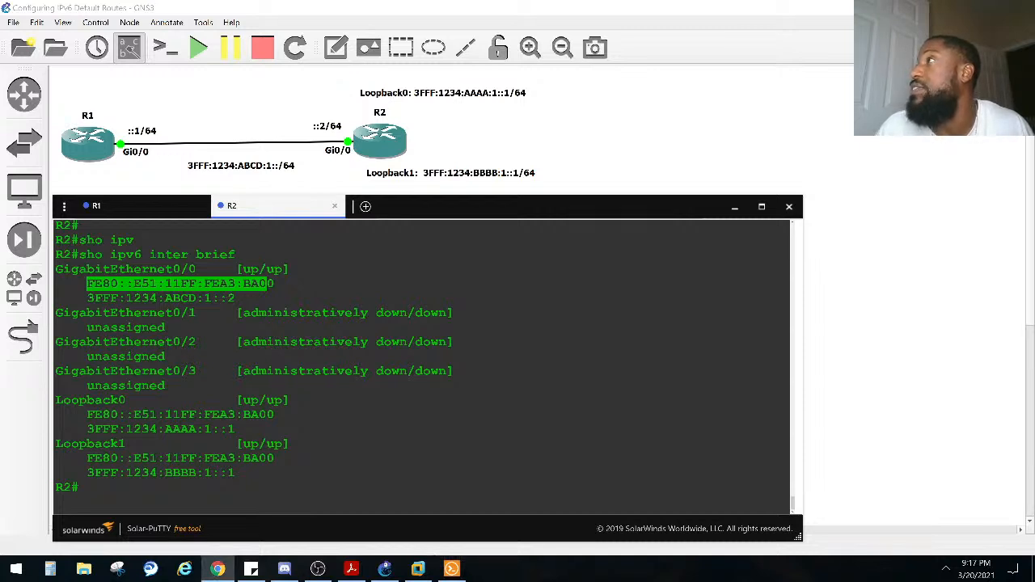
pyautogui.moveTo(1034, 48); pyautogui.dragTo(155, 113)
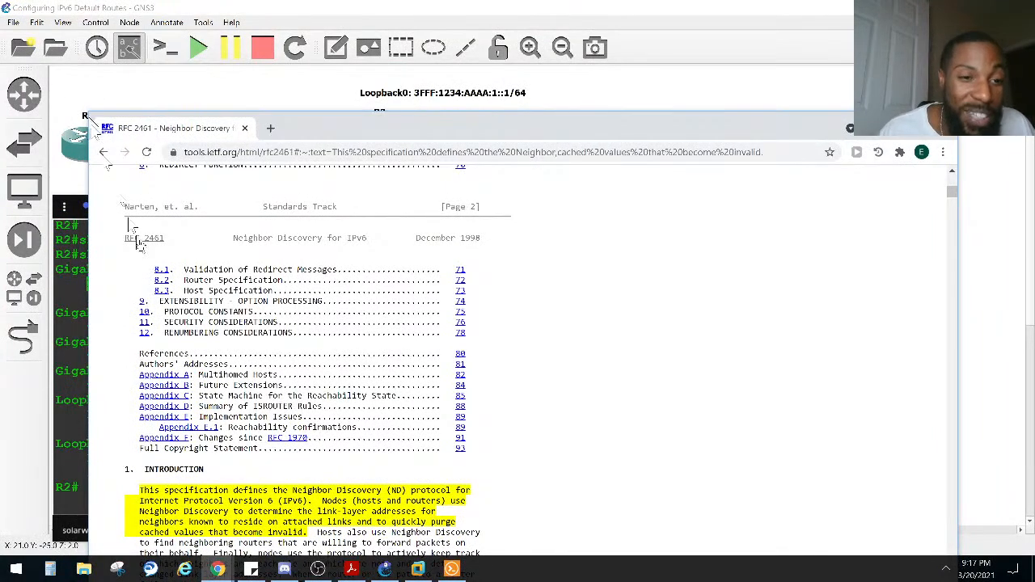
pyautogui.click(138, 490)
pyautogui.scroll(-1, 137, 485)
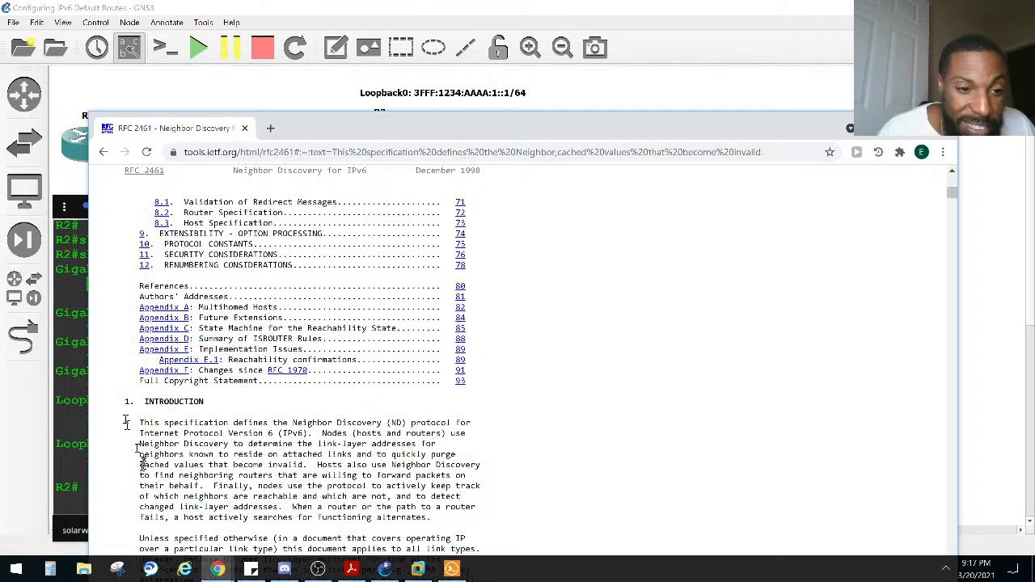
pyautogui.tripleClick(138, 421)
pyautogui.click(162, 431)
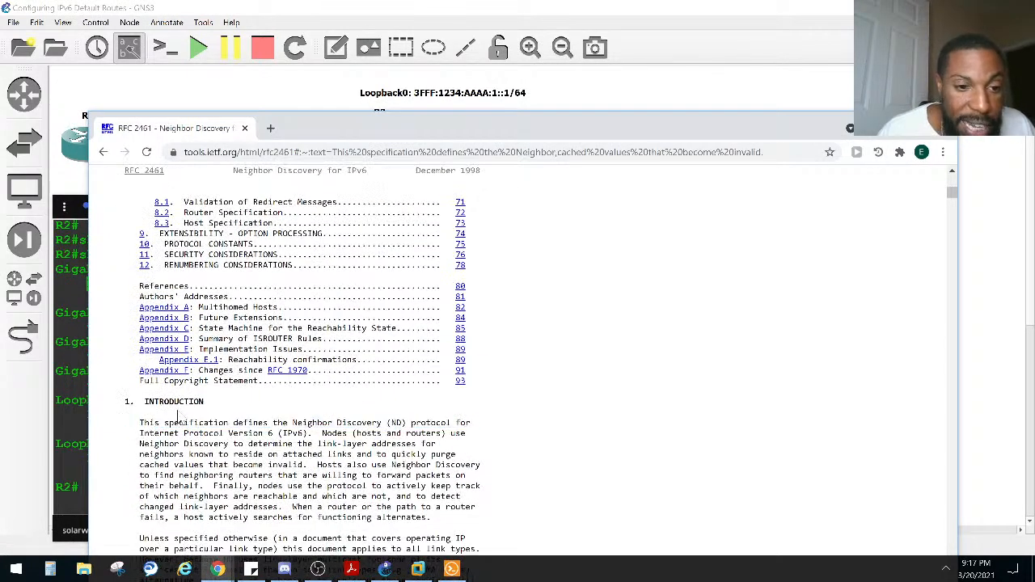
pyautogui.moveTo(135, 425); pyautogui.dragTo(318, 447)
pyautogui.click(328, 429)
pyautogui.click(415, 448)
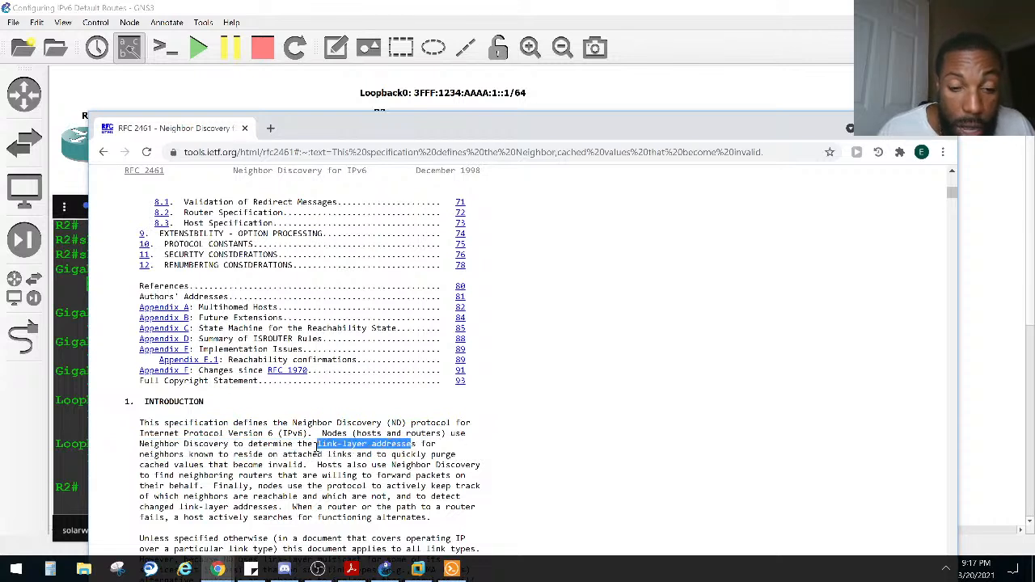
pyautogui.moveTo(318, 445); pyautogui.dragTo(366, 446)
pyautogui.click(10, 405)
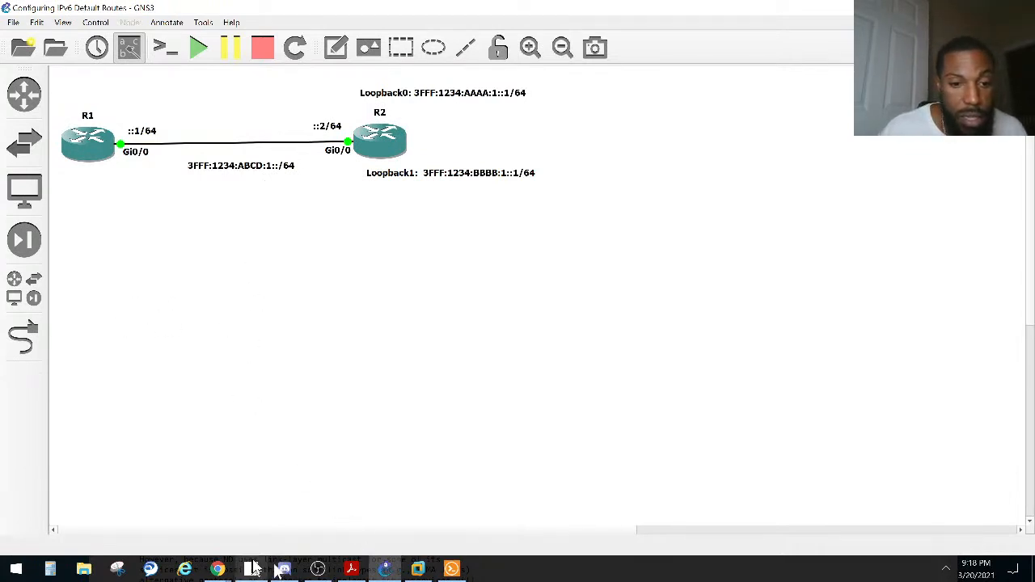
# Step: Return to RFC 2461 and examine the introduction's sentences on purging cached values and finding neighboring routers that forward packets
pyautogui.moveTo(243, 567)
pyautogui.click(277, 508)
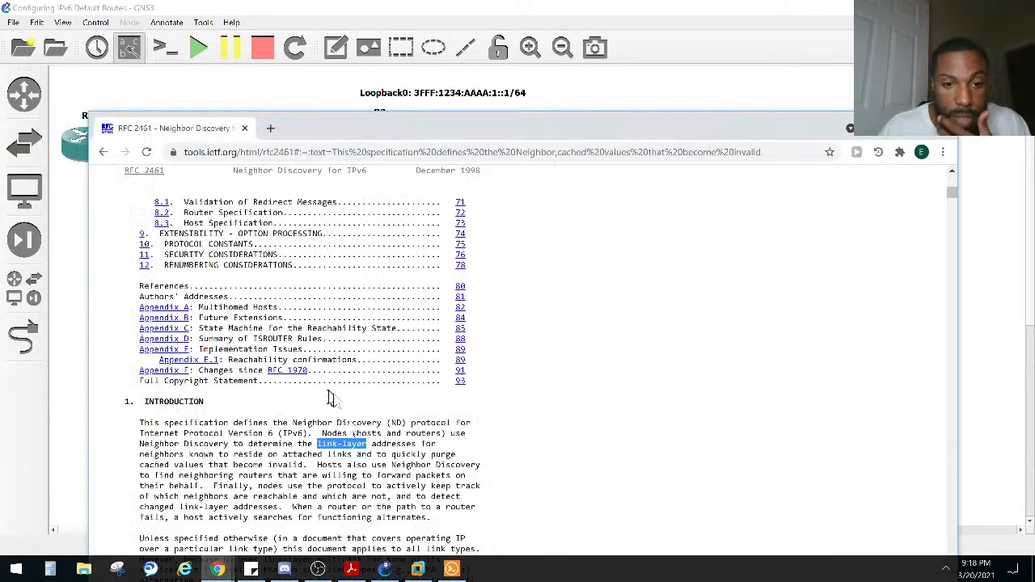
pyautogui.moveTo(310, 447); pyautogui.dragTo(307, 466)
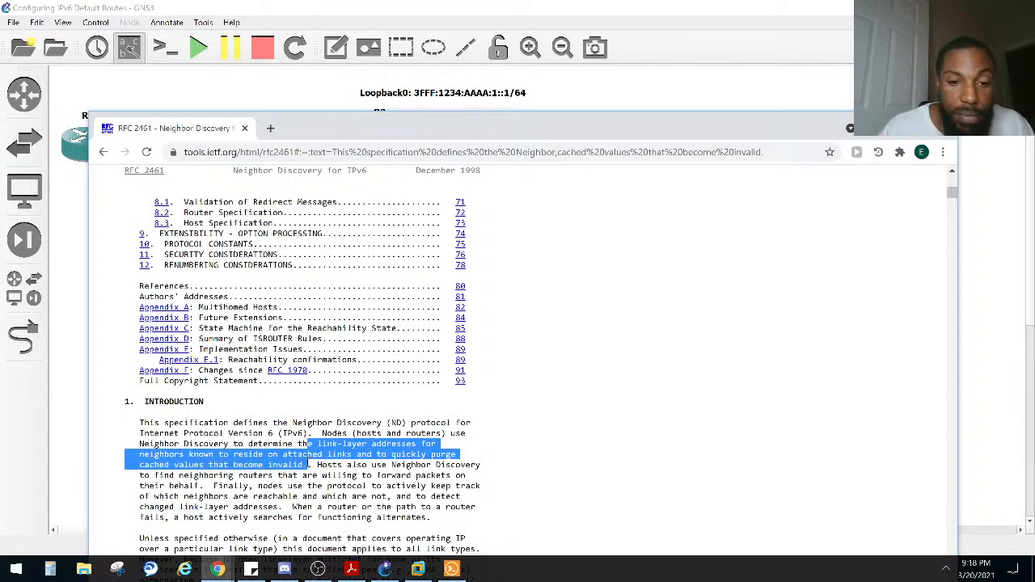
pyautogui.moveTo(307, 466); pyautogui.dragTo(204, 487)
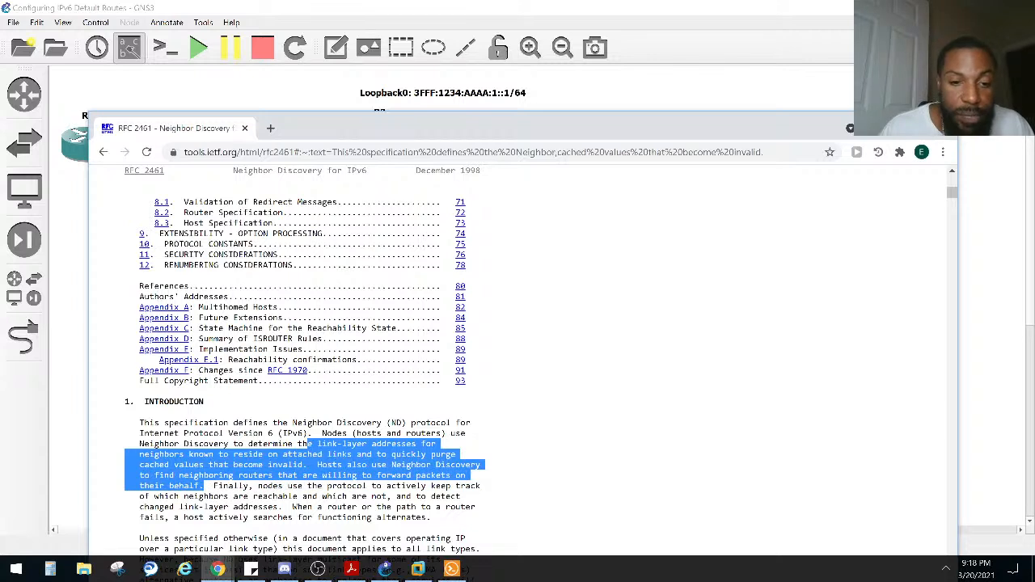
pyautogui.click(204, 486)
pyautogui.moveTo(212, 485)
pyautogui.mouseDown()
pyautogui.moveTo(218, 496)
pyautogui.moveTo(223, 486)
pyautogui.mouseUp()
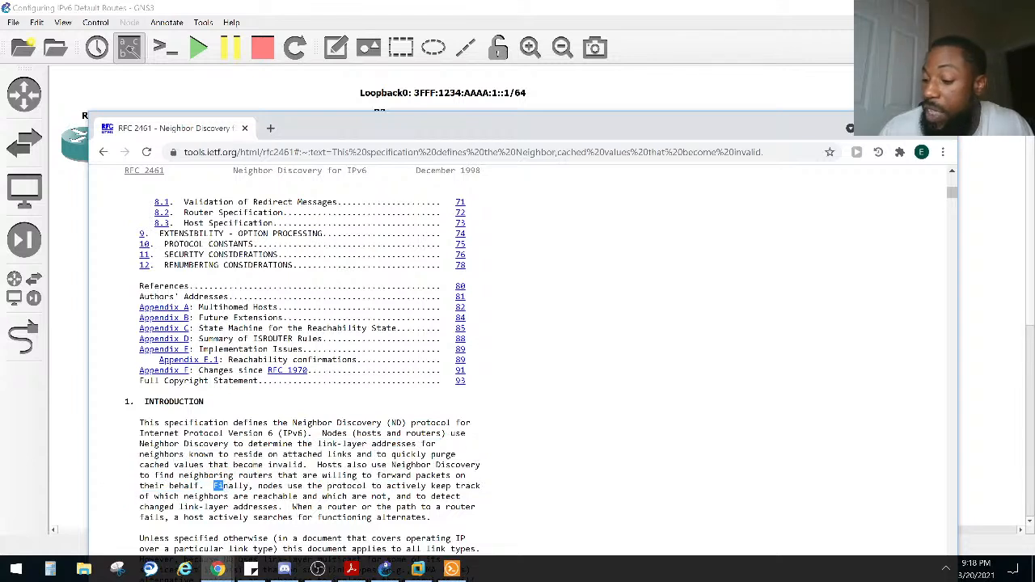
pyautogui.click(216, 485)
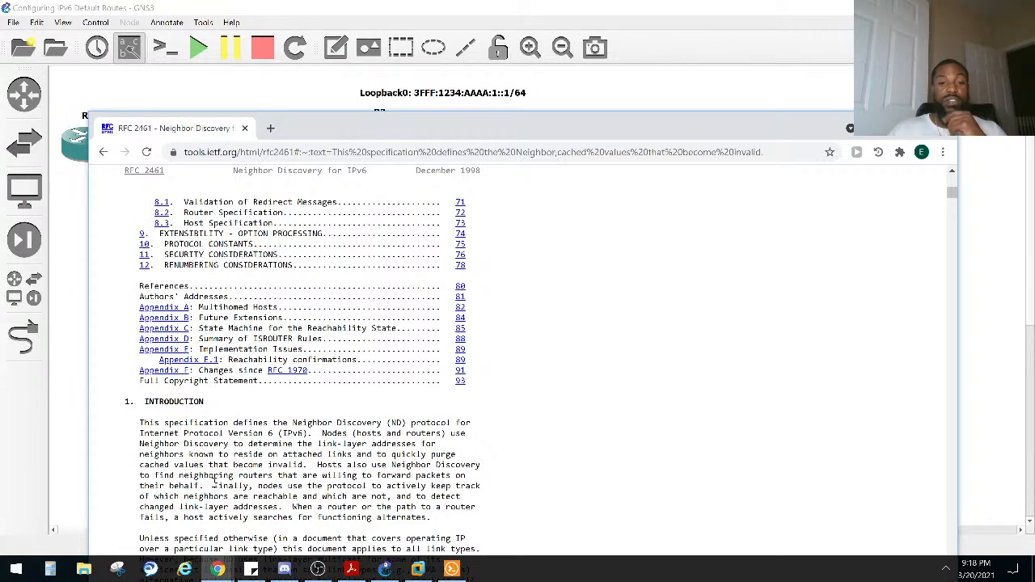
pyautogui.click(7, 485)
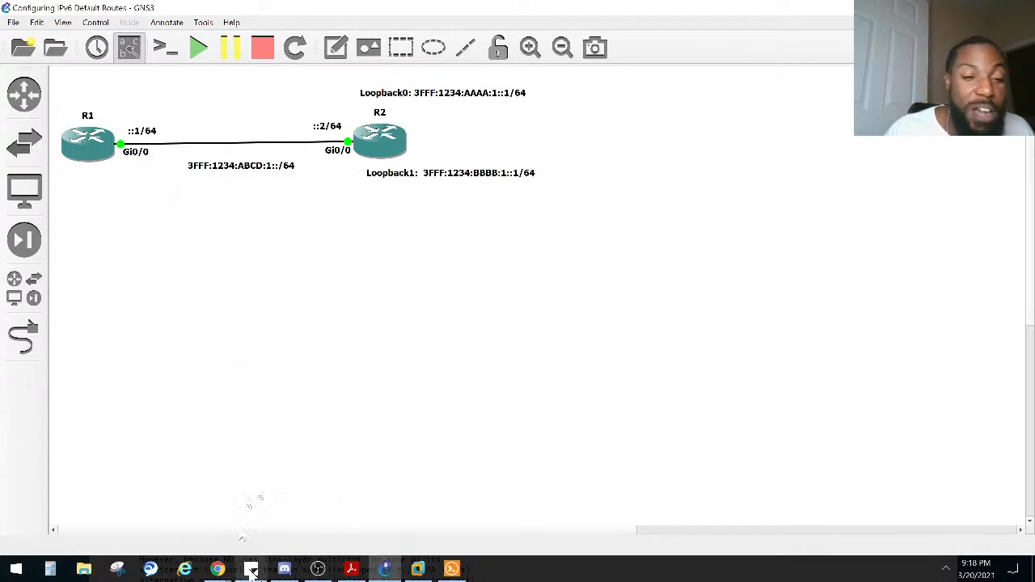
# Step: Switch back to R1's console in Solar-PuTTY and highlight the ND Default code in the routing table legend
pyautogui.click(451, 569)
pyautogui.moveTo(417, 568)
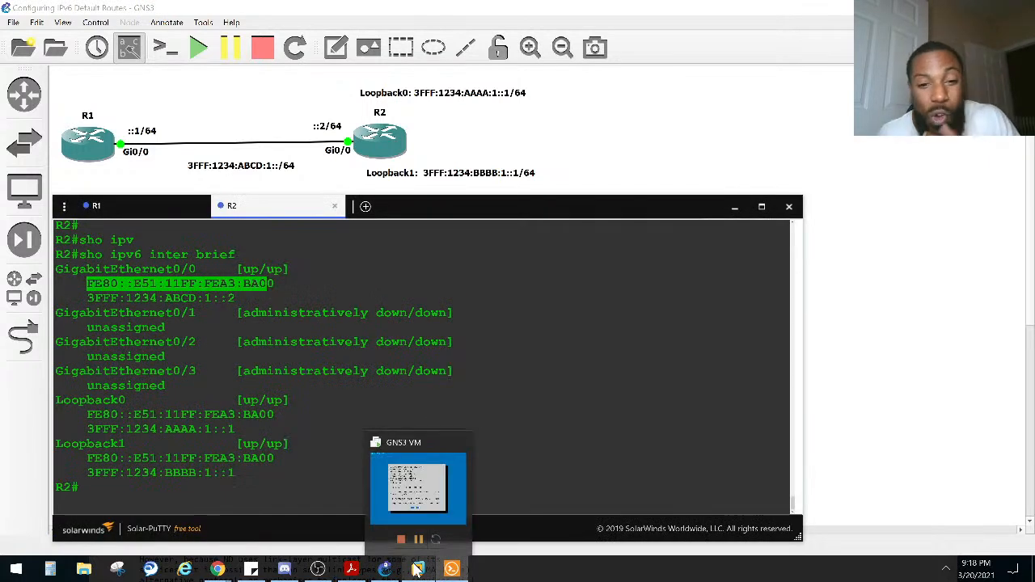
pyautogui.click(423, 331)
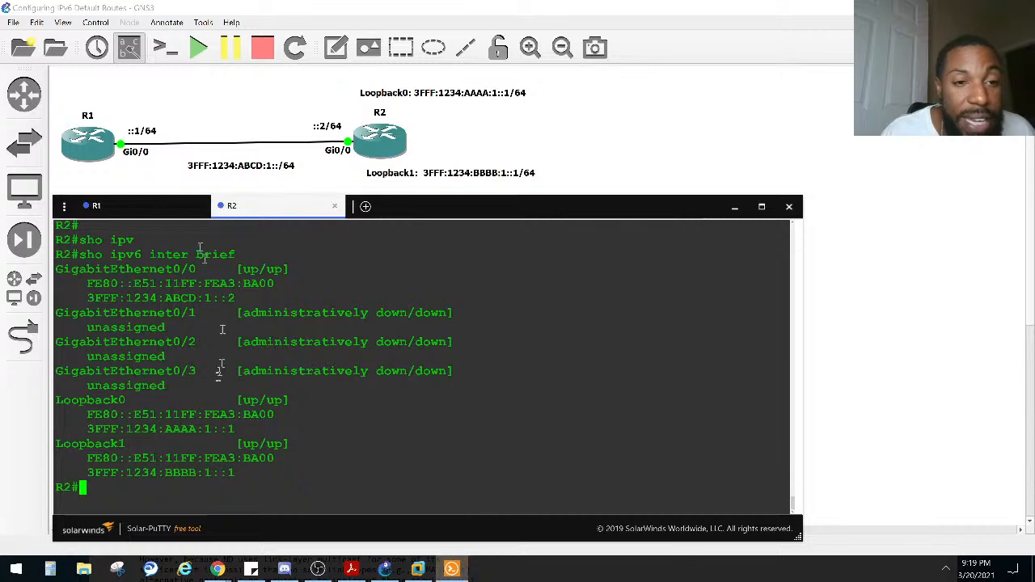
pyautogui.click(138, 211)
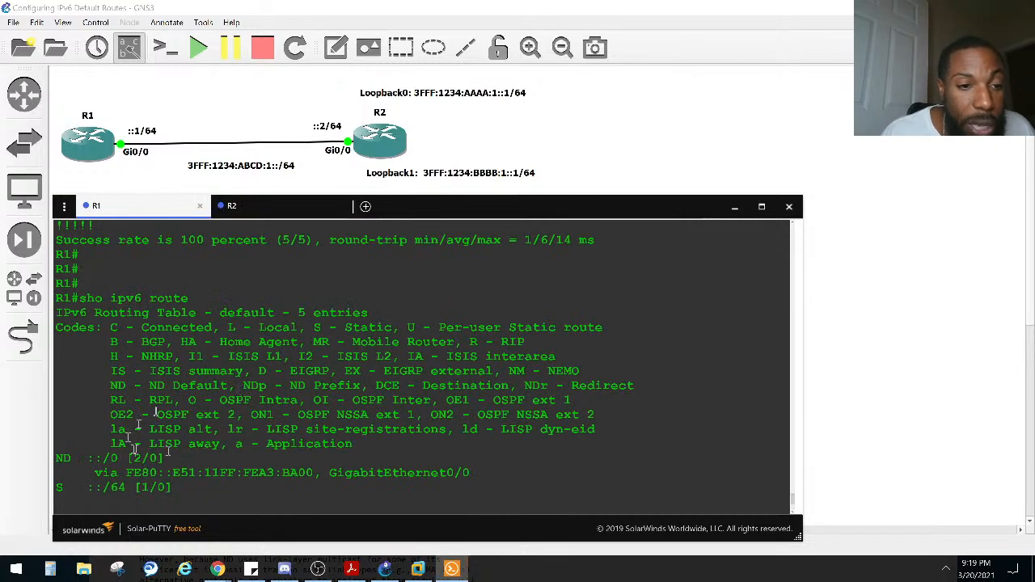
pyautogui.scroll(-3, 142, 416)
pyautogui.scroll(3, 149, 396)
pyautogui.moveTo(110, 385); pyautogui.dragTo(228, 386)
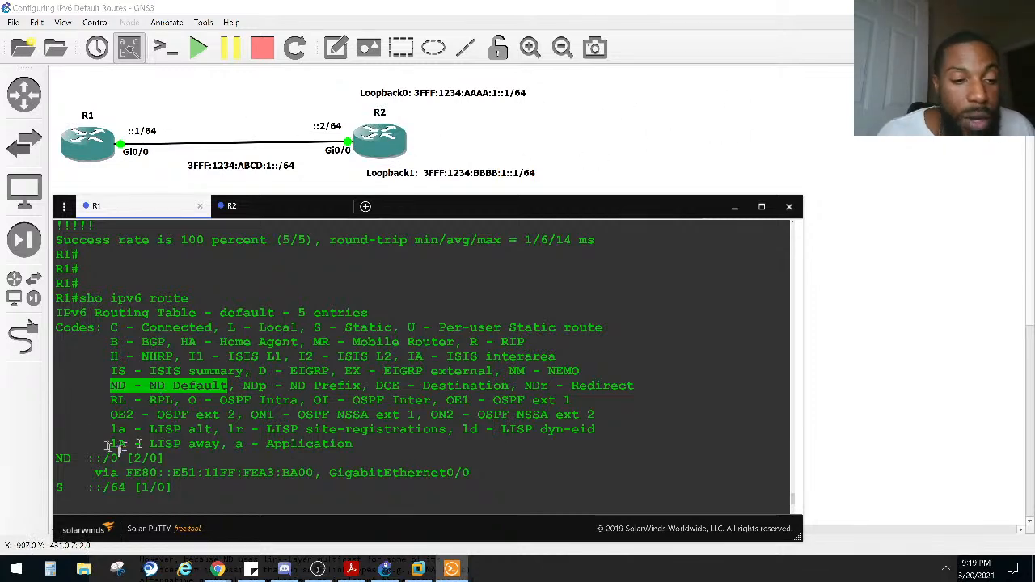
# Step: Examine the ND ::/0 route in R1's routing table, highlighting its [2/0] values and its link-local next-hop address
pyautogui.write('tr')
pyautogui.press('Tab')
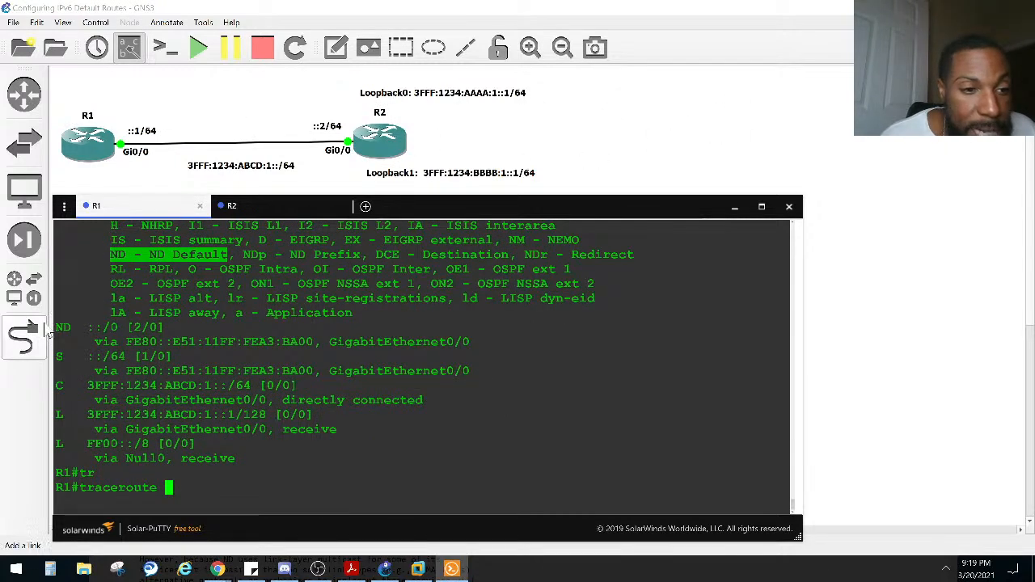
pyautogui.moveTo(55, 326); pyautogui.dragTo(134, 326)
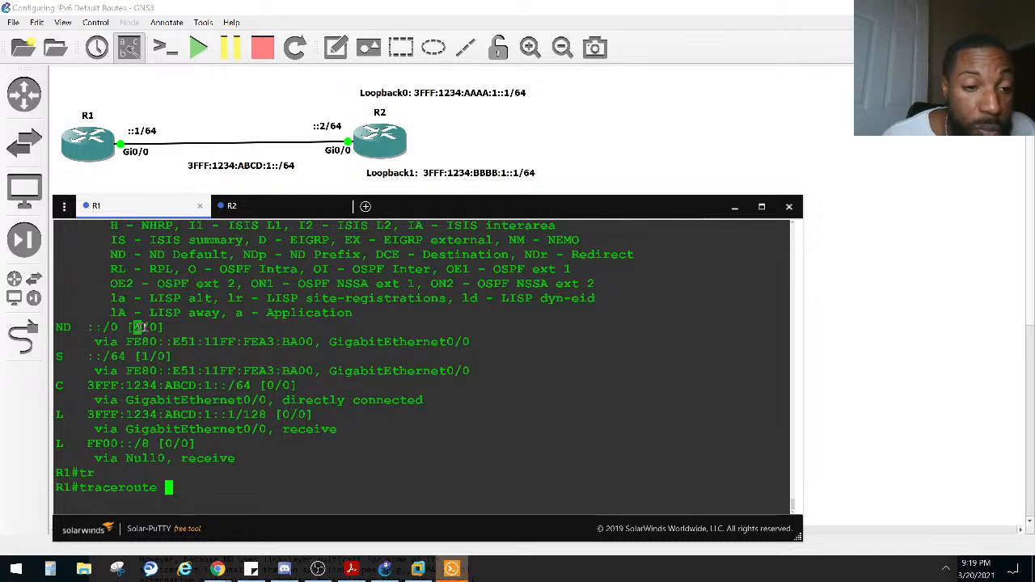
pyautogui.click(153, 328)
pyautogui.moveTo(160, 328); pyautogui.dragTo(131, 327)
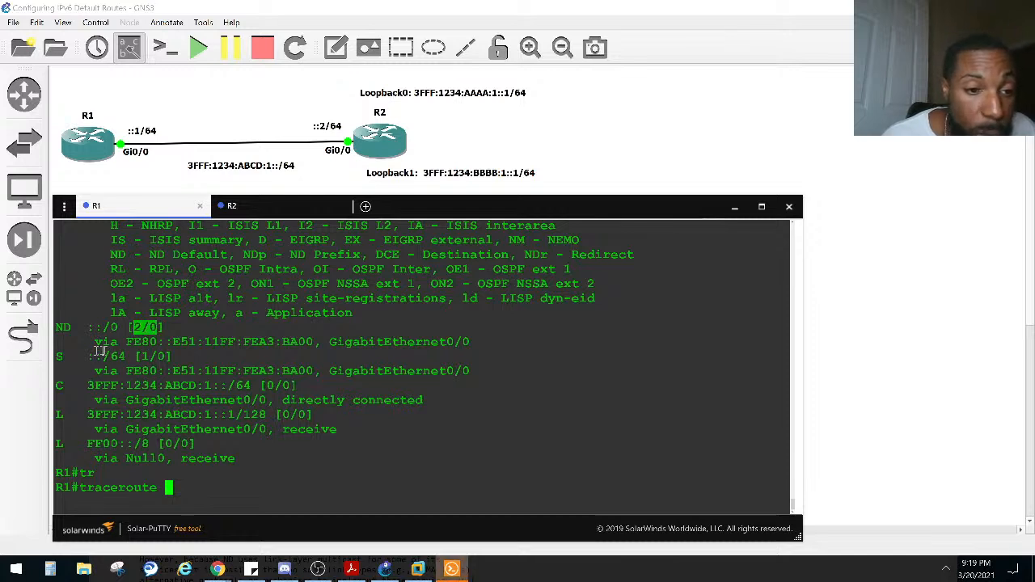
pyautogui.click(129, 342)
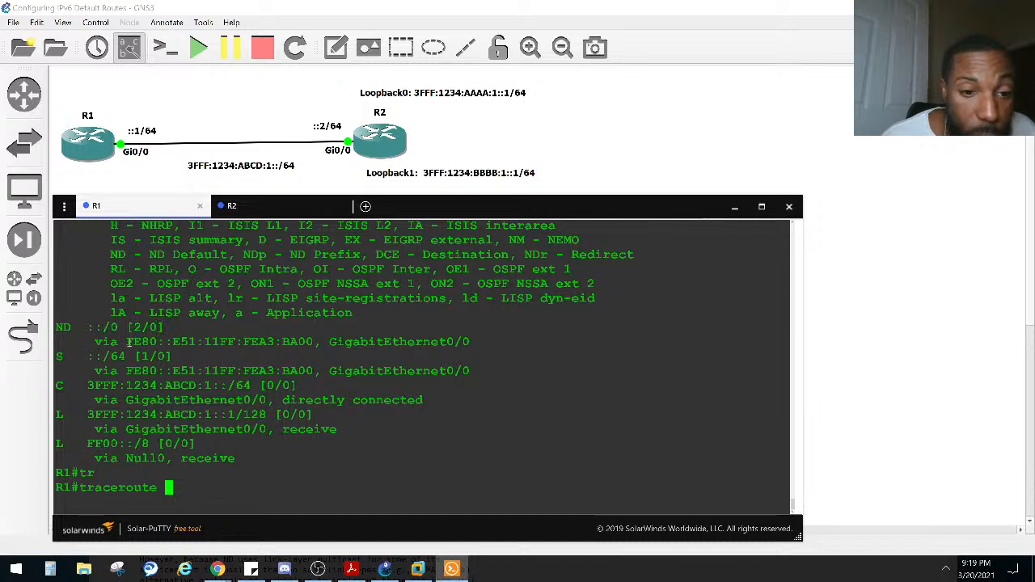
pyautogui.moveTo(129, 342); pyautogui.dragTo(314, 342)
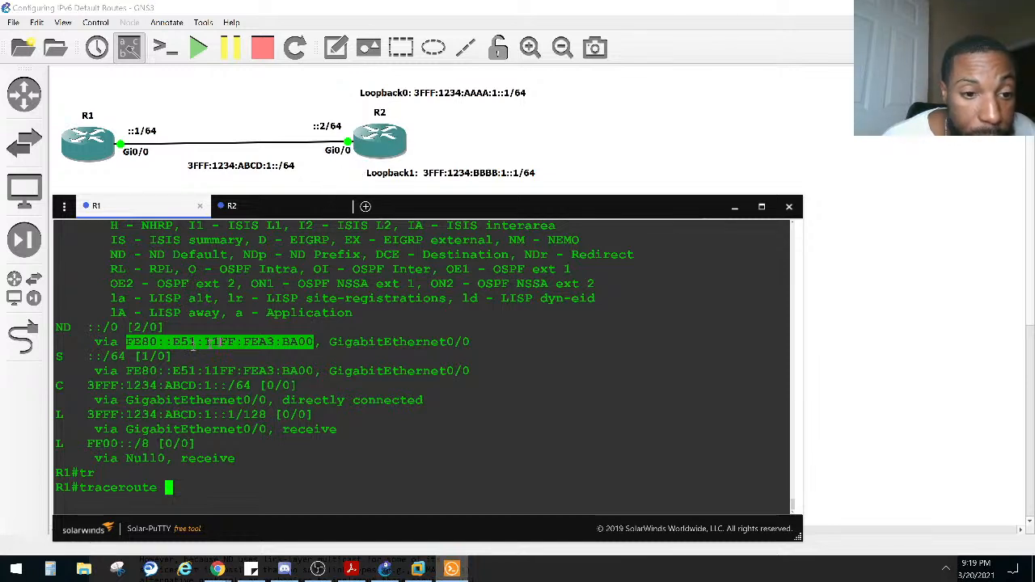
# Step: Compare R2's GigabitEthernet0/0 link-local address with the ND route's next hop on R1, and highlight the static ::/64 entry
pyautogui.click(267, 207)
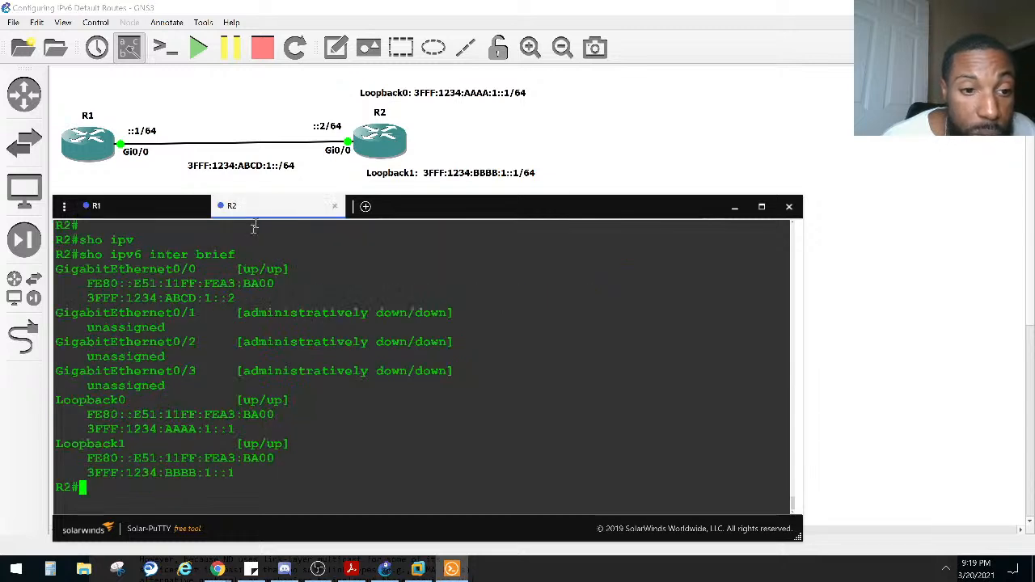
pyautogui.moveTo(81, 283); pyautogui.dragTo(281, 283)
pyautogui.click(150, 207)
pyautogui.moveTo(313, 341); pyautogui.dragTo(242, 341)
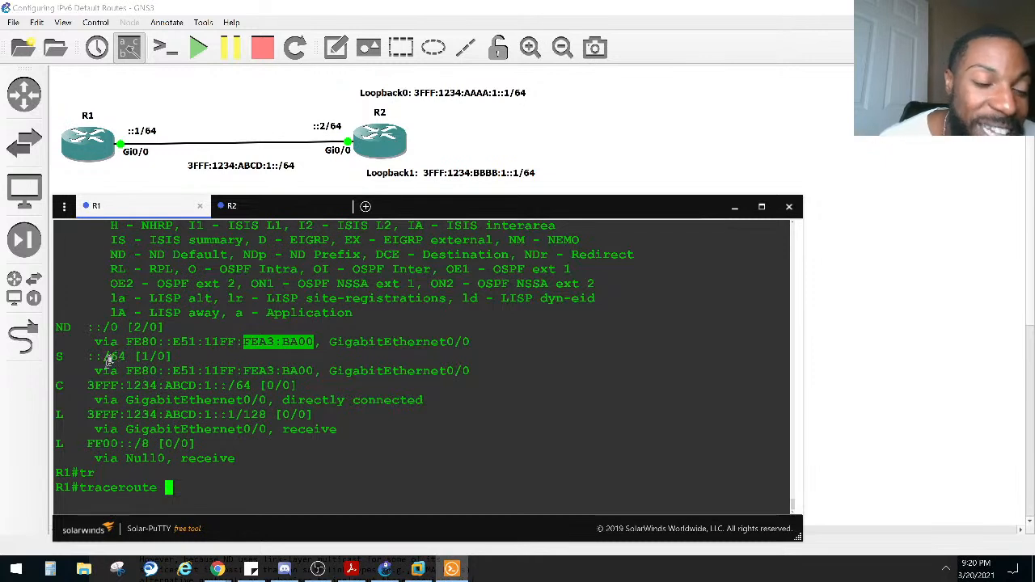
pyautogui.moveTo(57, 356); pyautogui.dragTo(110, 357)
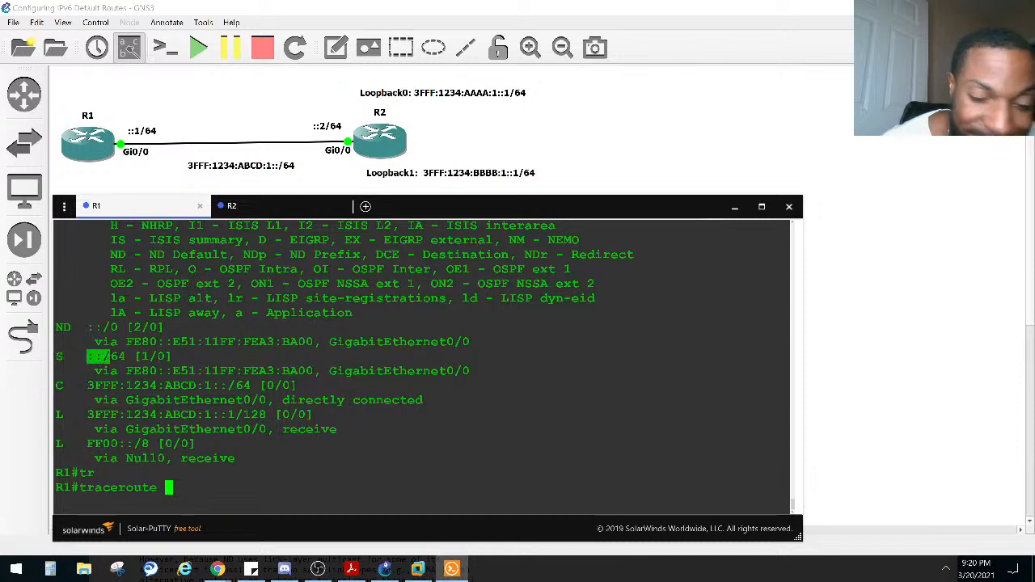
# Step: Compare the static ::/64 prefix with the ND ::/0 prefix in R1's routing table, highlighting each entry
pyautogui.click(121, 357)
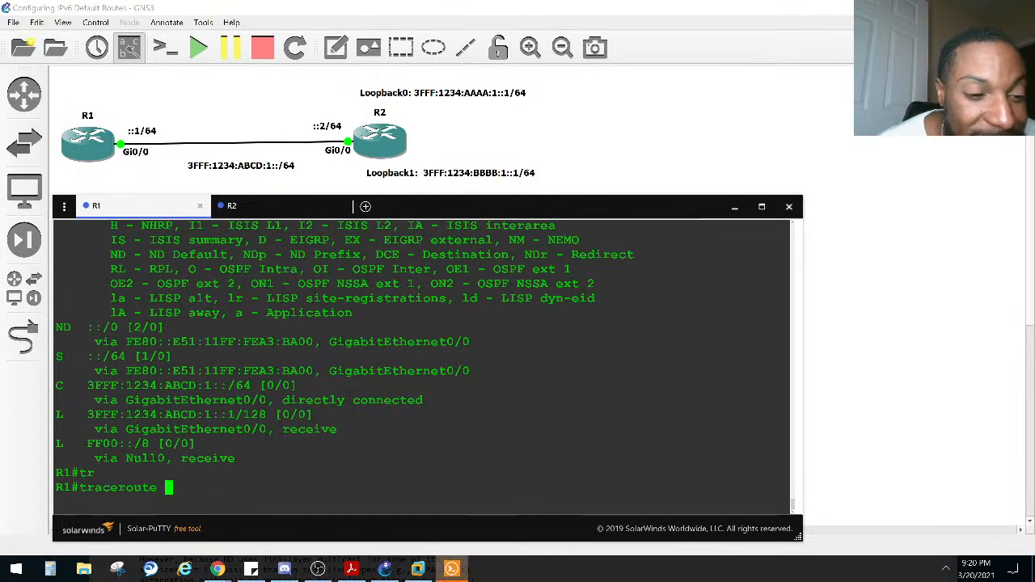
pyautogui.moveTo(81, 357); pyautogui.dragTo(97, 362)
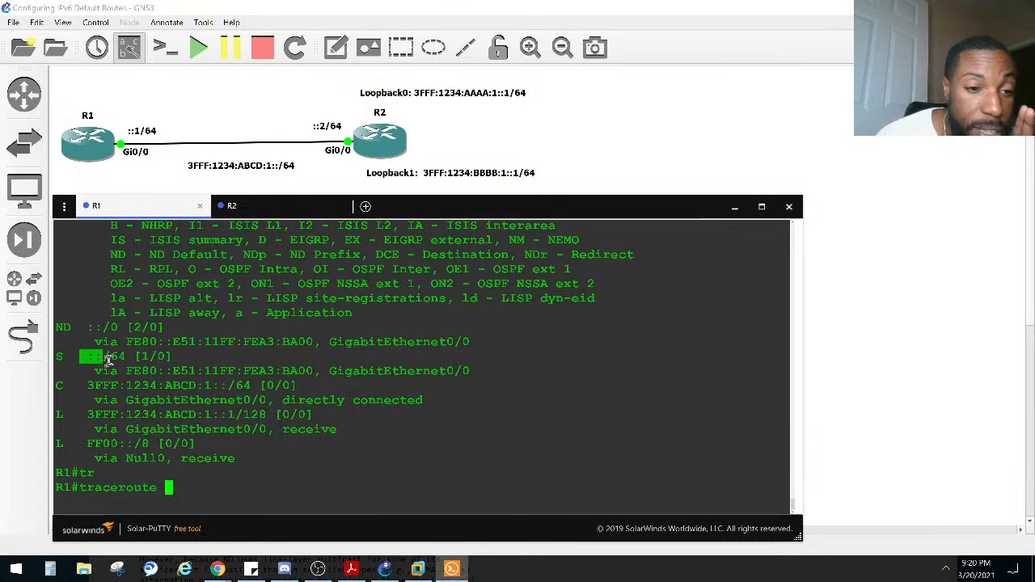
pyautogui.moveTo(123, 328); pyautogui.dragTo(90, 327)
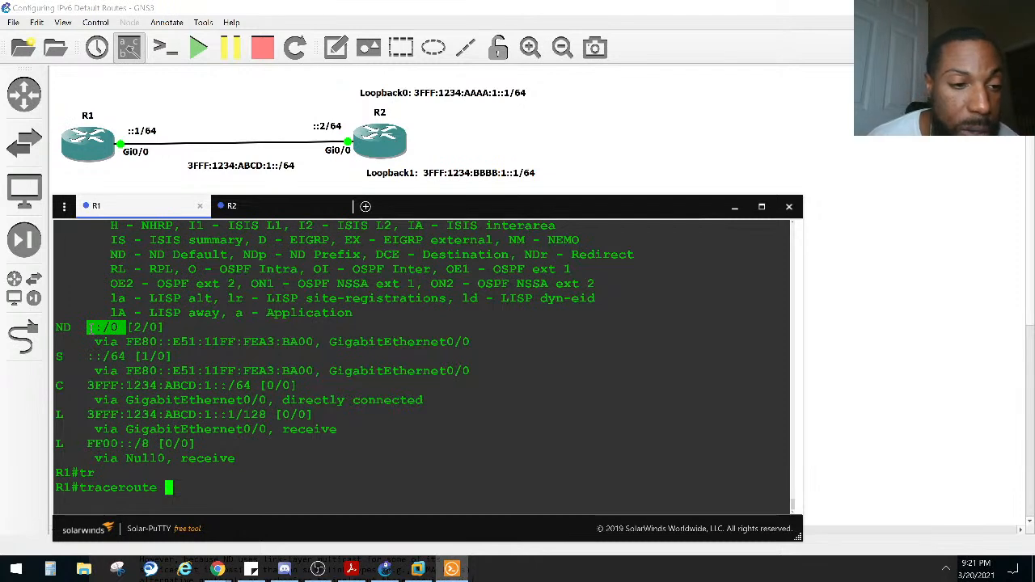
pyautogui.moveTo(95, 340); pyautogui.dragTo(90, 330)
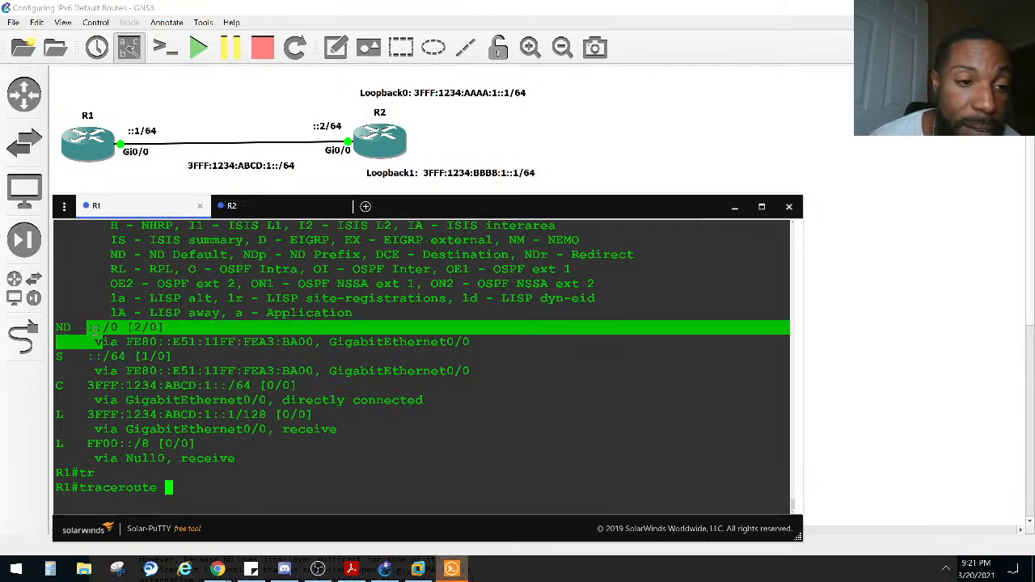
pyautogui.click(92, 329)
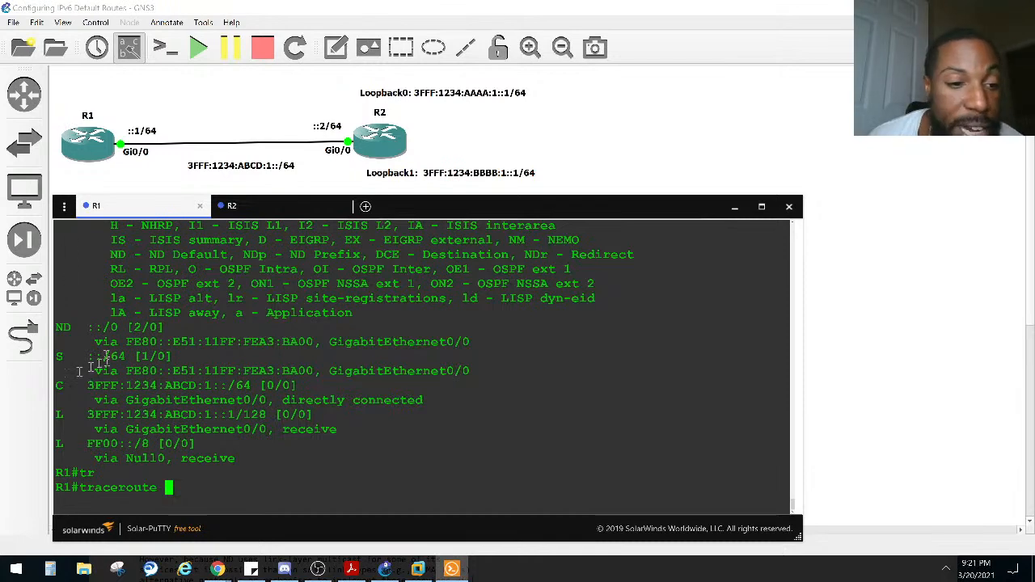
# Step: Find R1's earlier ipv6 route command and highlight its ::0/64 prefix, gigabitEthernet 0/0 exit interface and link-local next-hop address
pyautogui.scroll(10, 165, 380)
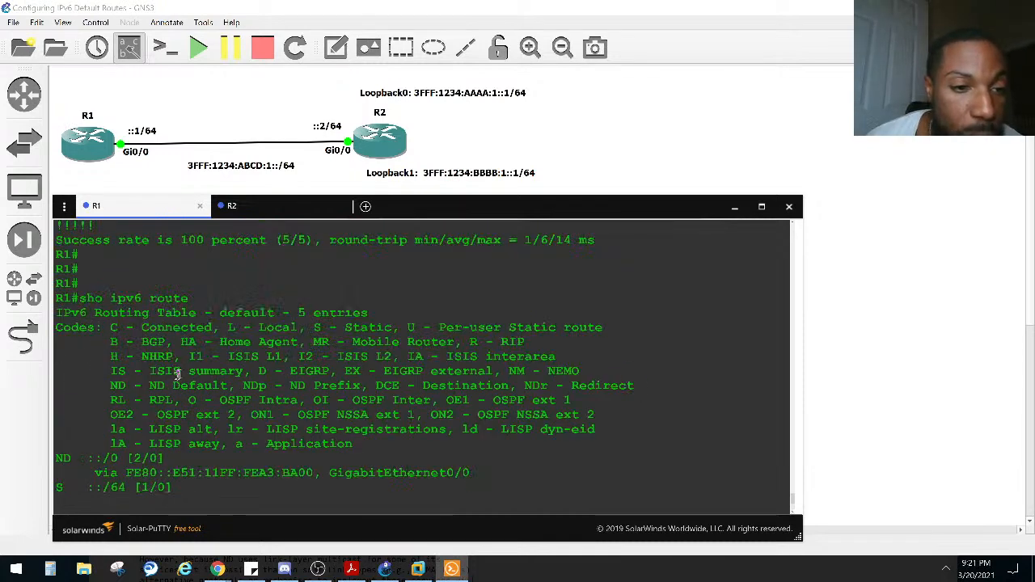
pyautogui.scroll(-9, 178, 370)
pyautogui.scroll(6, 178, 370)
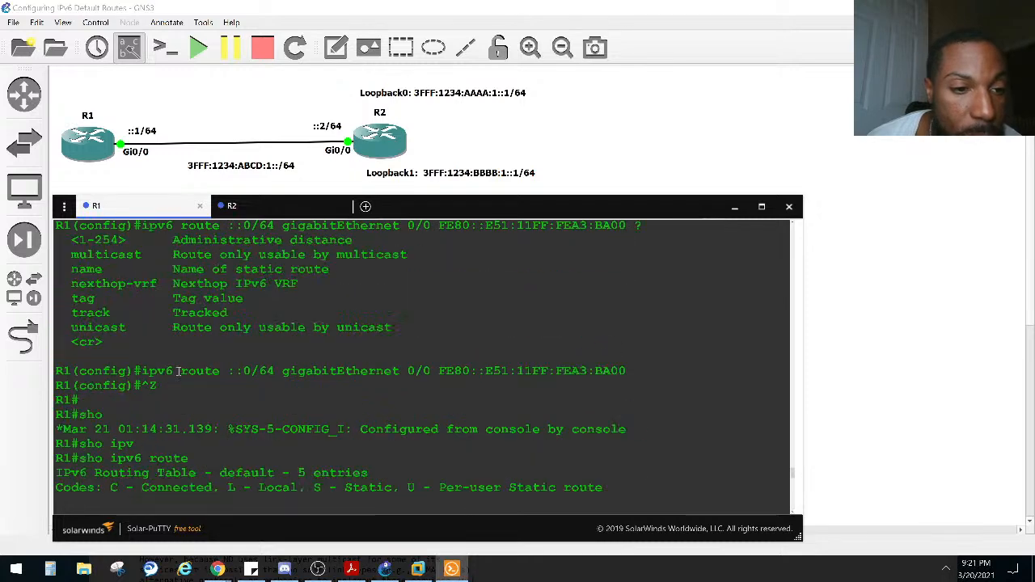
pyautogui.moveTo(136, 370); pyautogui.dragTo(688, 370)
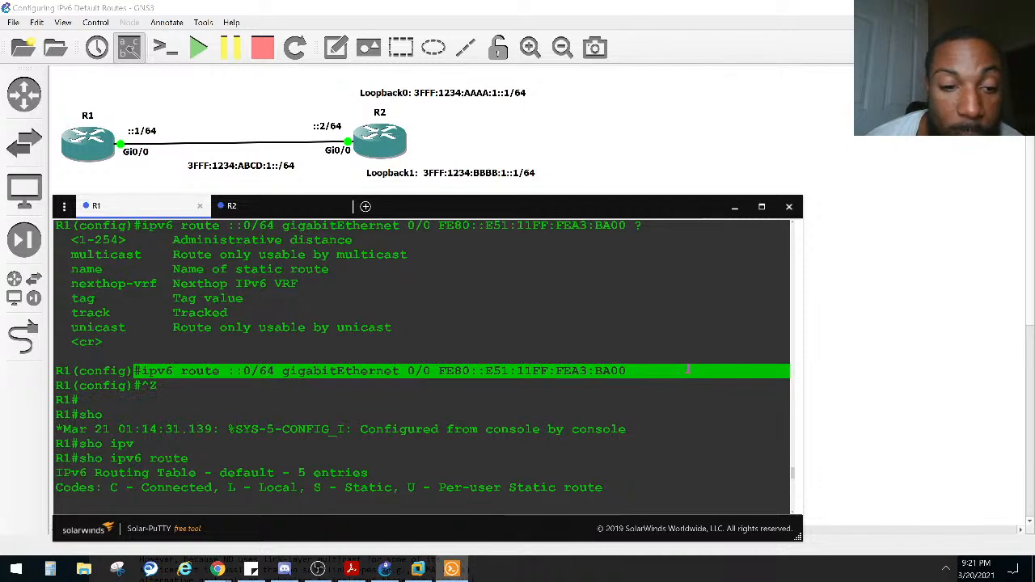
pyautogui.click(198, 370)
pyautogui.moveTo(220, 370); pyautogui.dragTo(141, 370)
pyautogui.moveTo(228, 370); pyautogui.dragTo(273, 370)
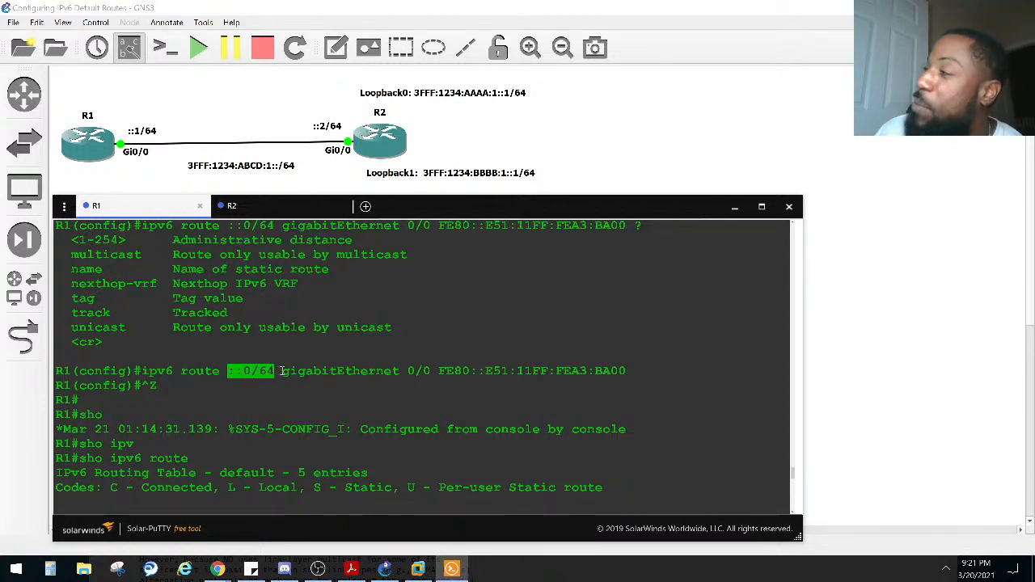
pyautogui.moveTo(282, 370); pyautogui.dragTo(431, 371)
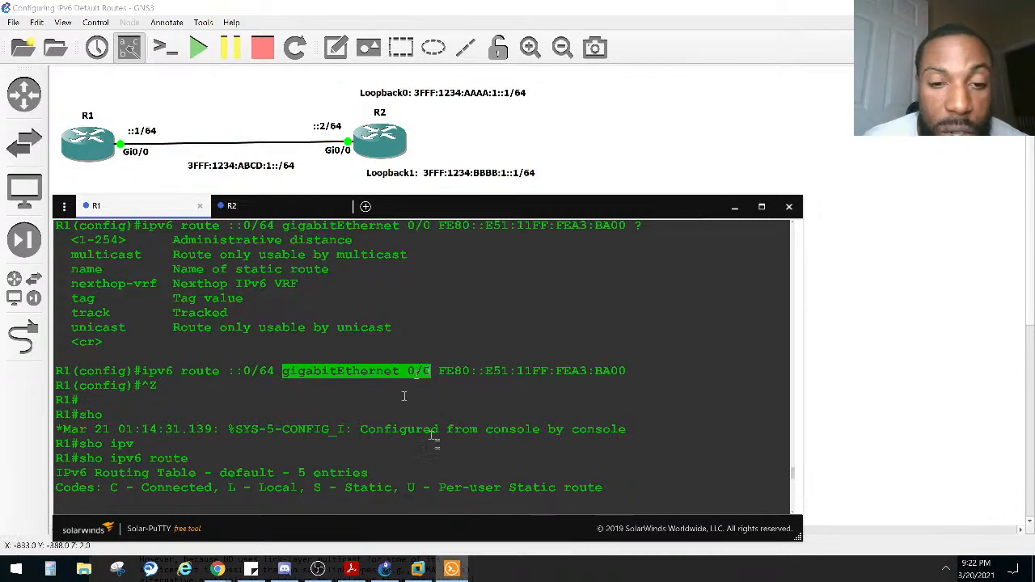
pyautogui.moveTo(437, 370); pyautogui.dragTo(616, 376)
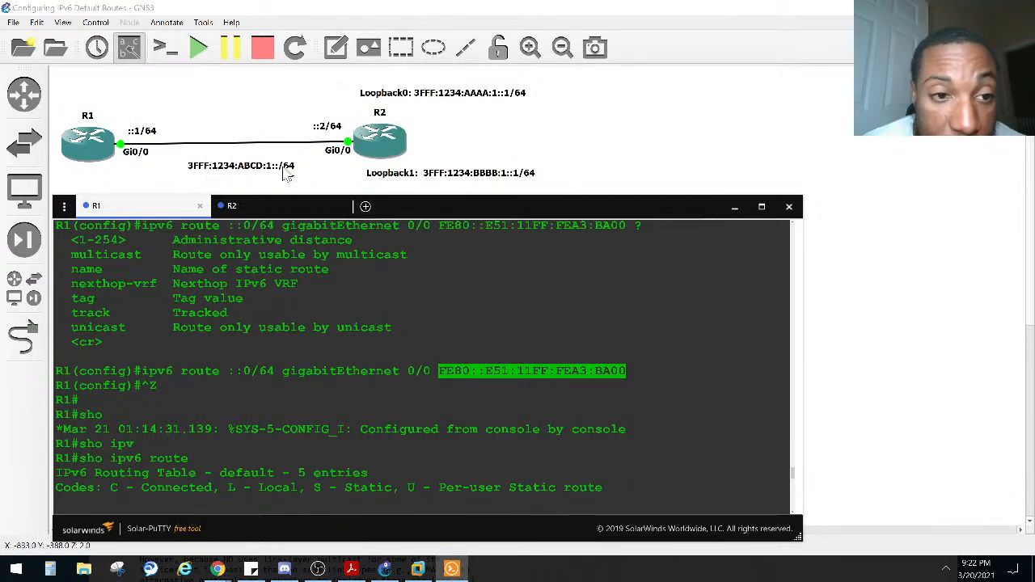
# Step: Switch to R2's console and highlight GigabitEthernet0/0's global address and its link-local address in the IPv6 interface summary
pyautogui.click(276, 206)
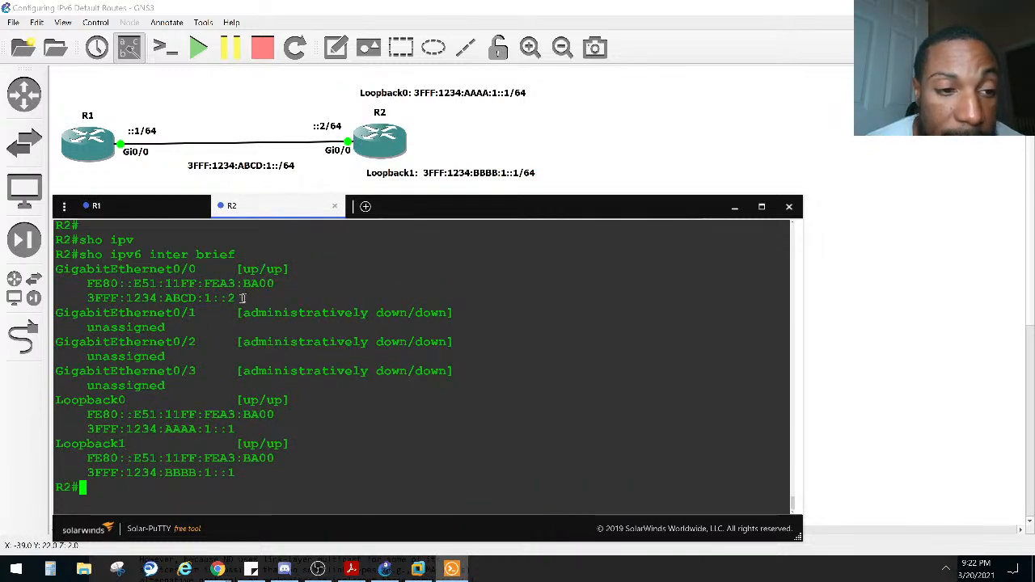
pyautogui.moveTo(241, 298); pyautogui.dragTo(81, 298)
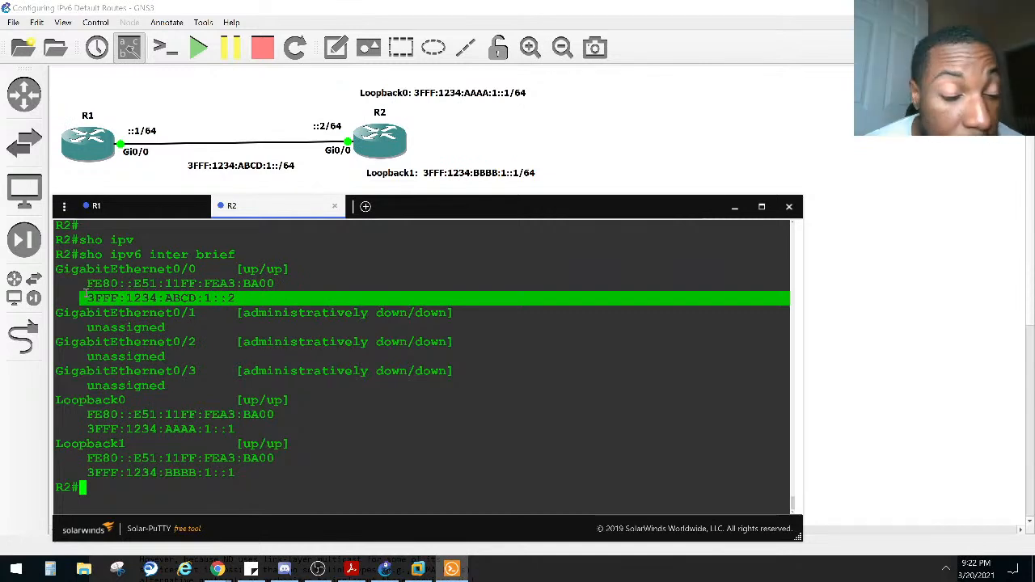
pyautogui.moveTo(86, 283); pyautogui.dragTo(265, 282)
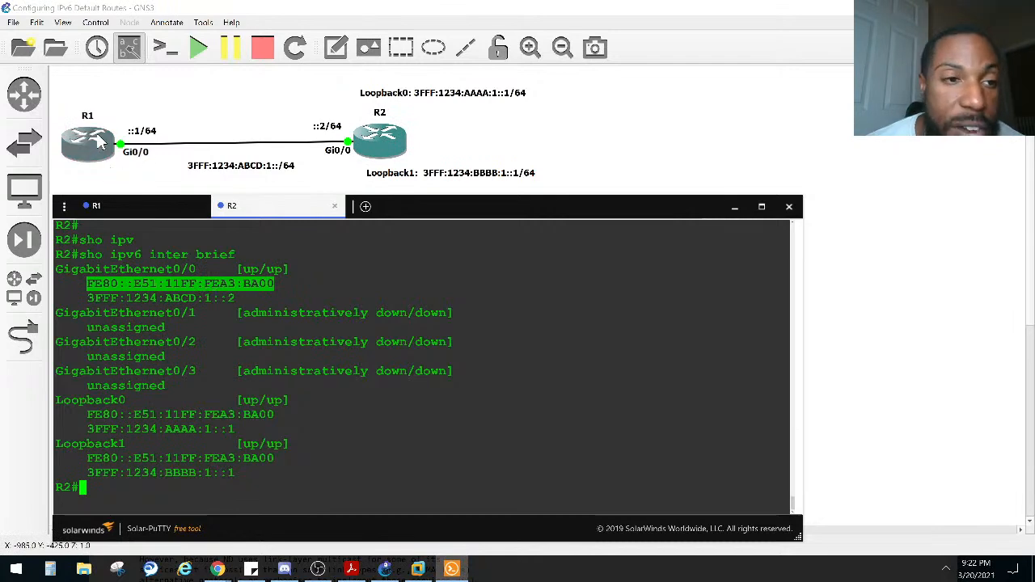
# Step: Return to R1's console and highlight the link-local next hop in the configured static ipv6 route command
pyautogui.click(144, 207)
pyautogui.scroll(3, 310, 362)
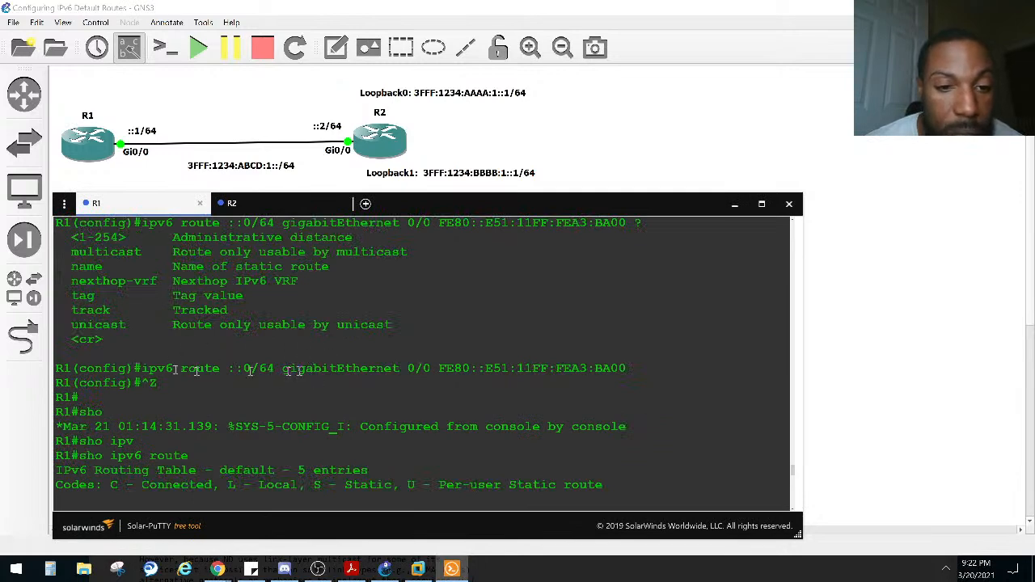
pyautogui.moveTo(227, 368); pyautogui.dragTo(639, 370)
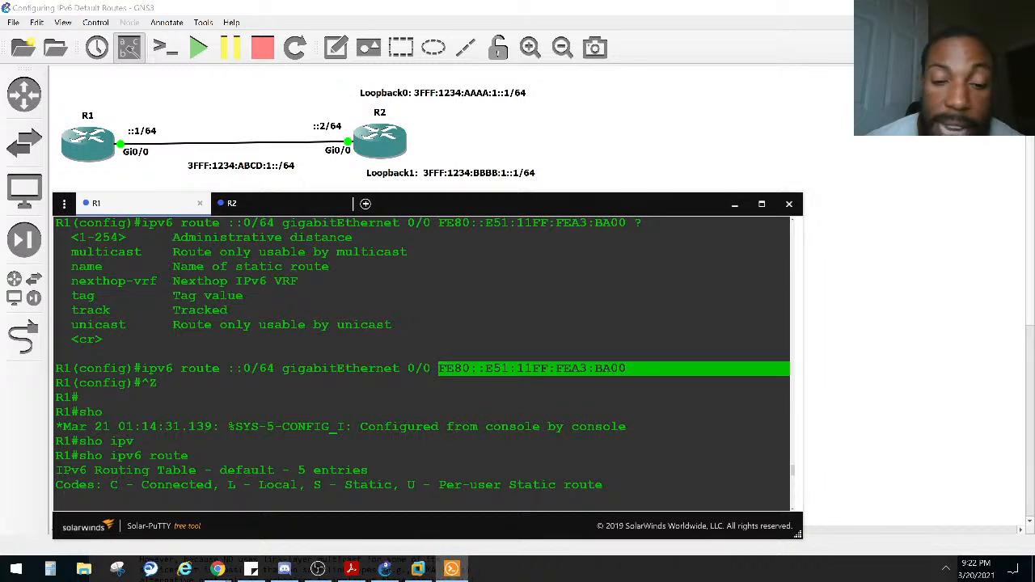
pyautogui.click(500, 404)
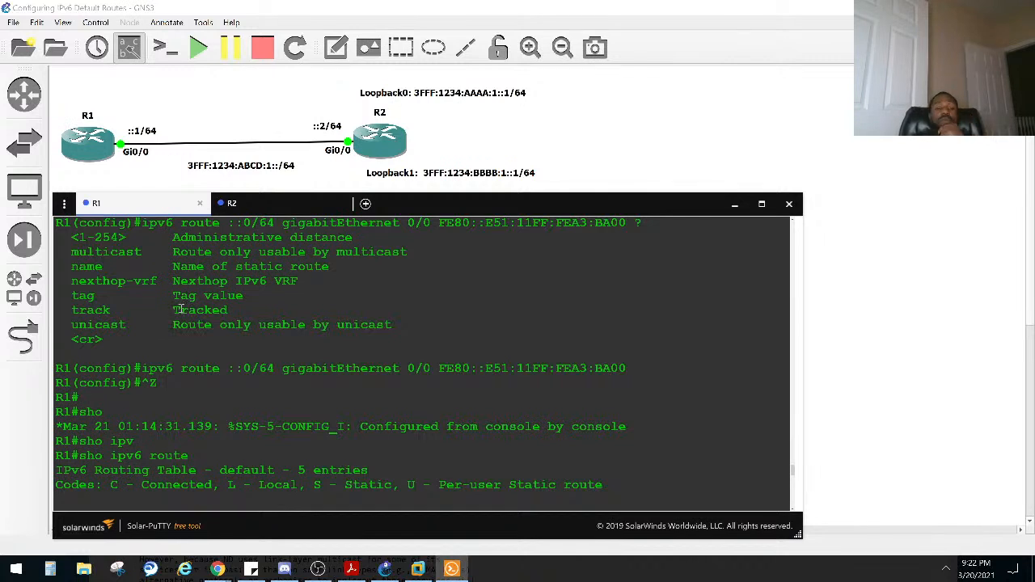
# Step: In R1's ipv6 route help query, highlight the /64 prefix length, then select and copy the link-local next-hop address
pyautogui.scroll(3, 180, 310)
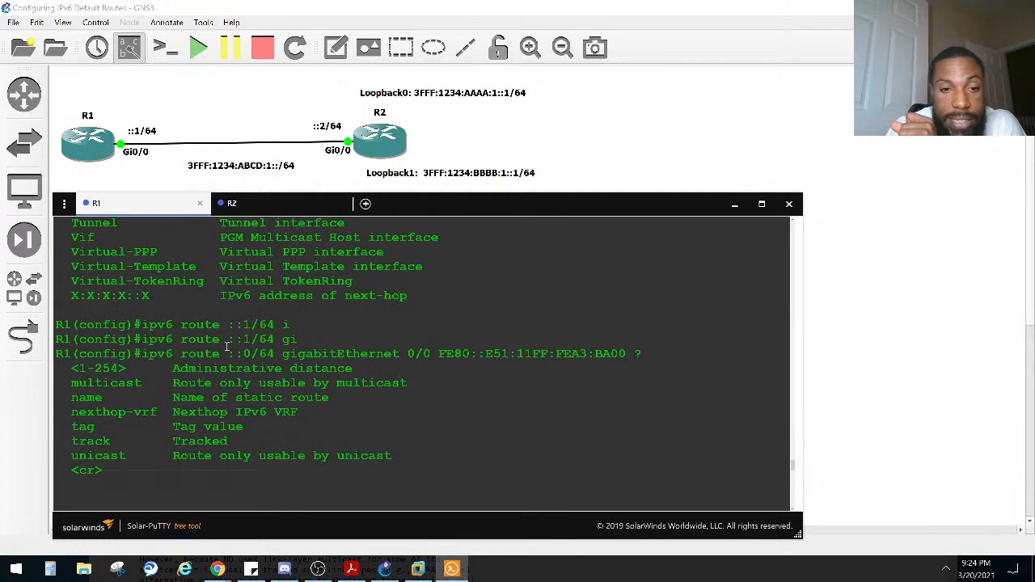
pyautogui.moveTo(282, 354); pyautogui.dragTo(252, 355)
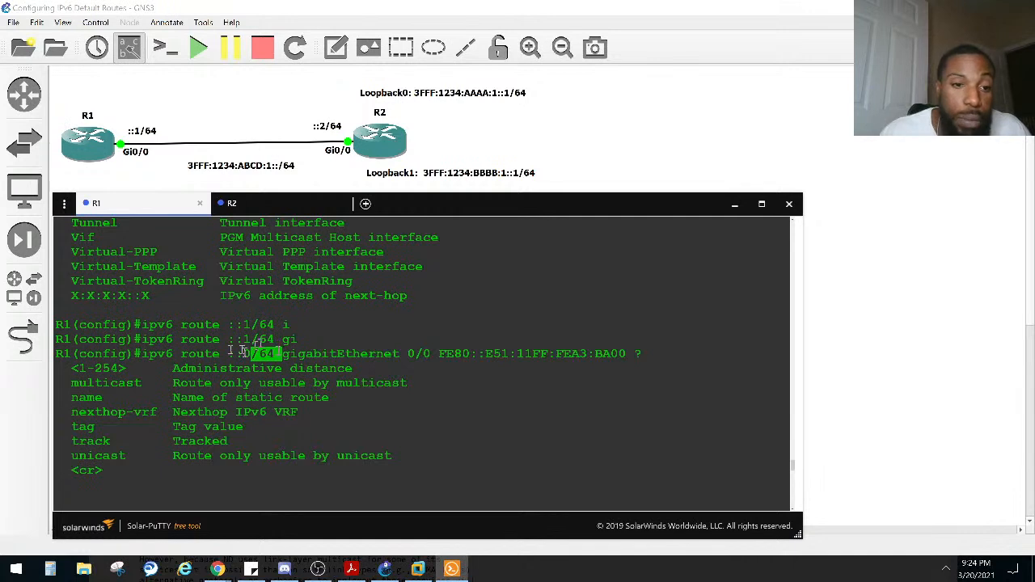
pyautogui.moveTo(143, 354); pyautogui.dragTo(622, 359)
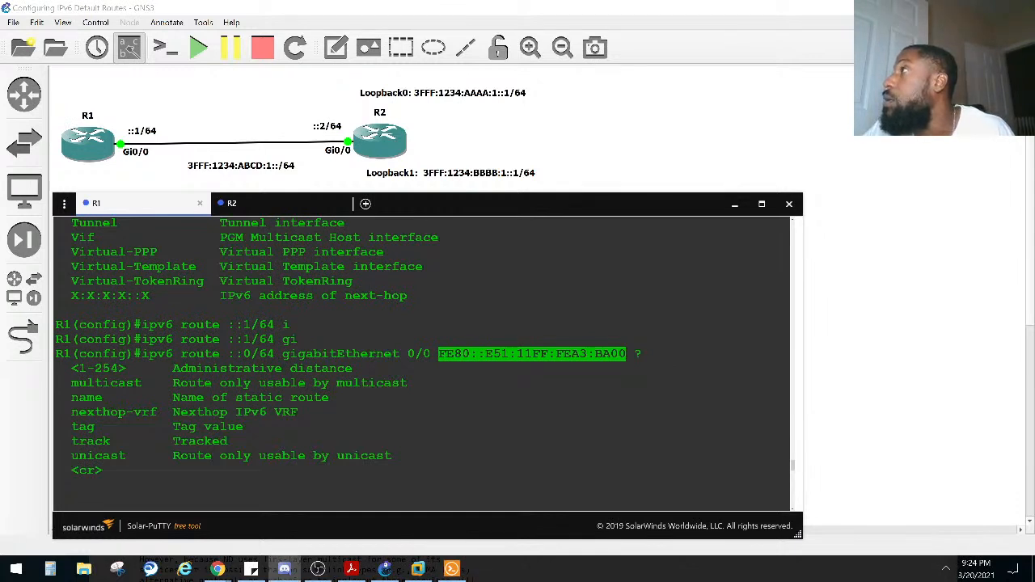
pyautogui.hotkey('ctrl', 'c')
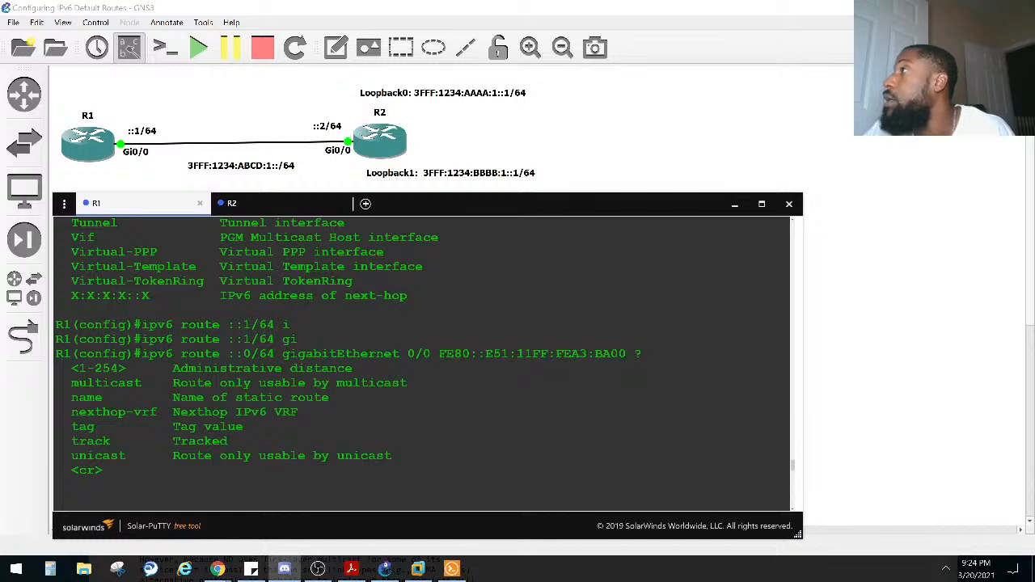